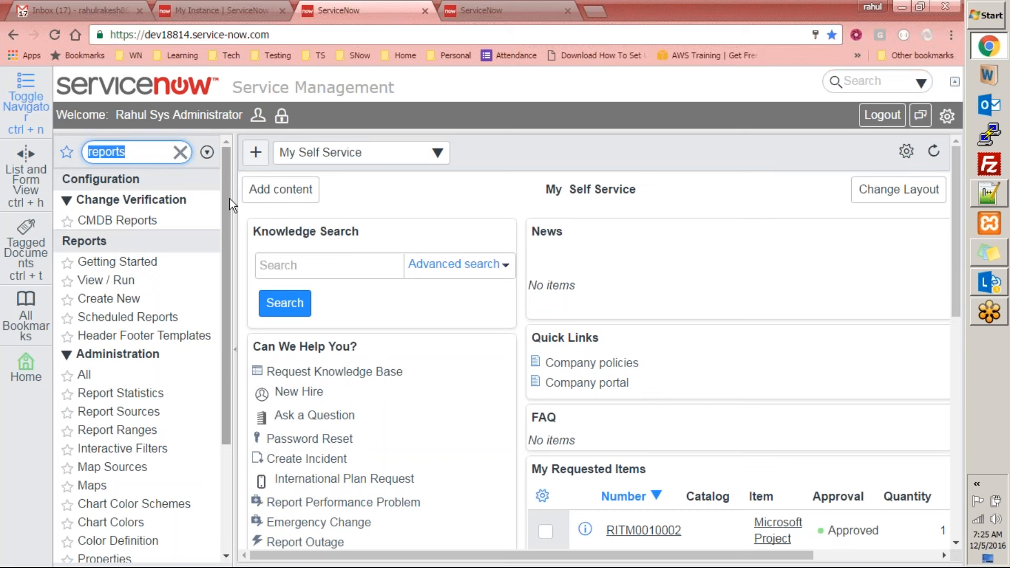
pyautogui.rightClick(133, 226)
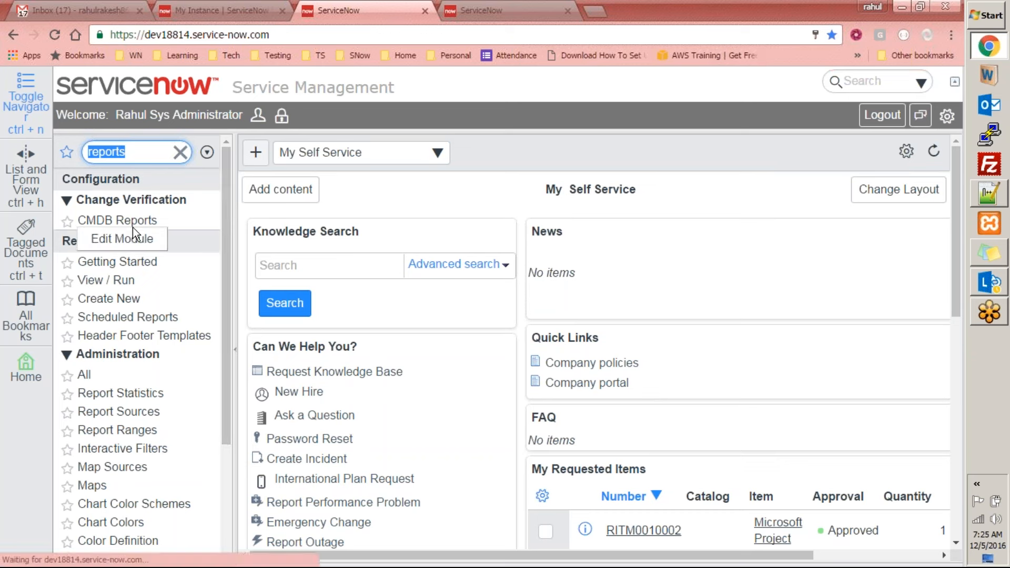
pyautogui.click(466, 103)
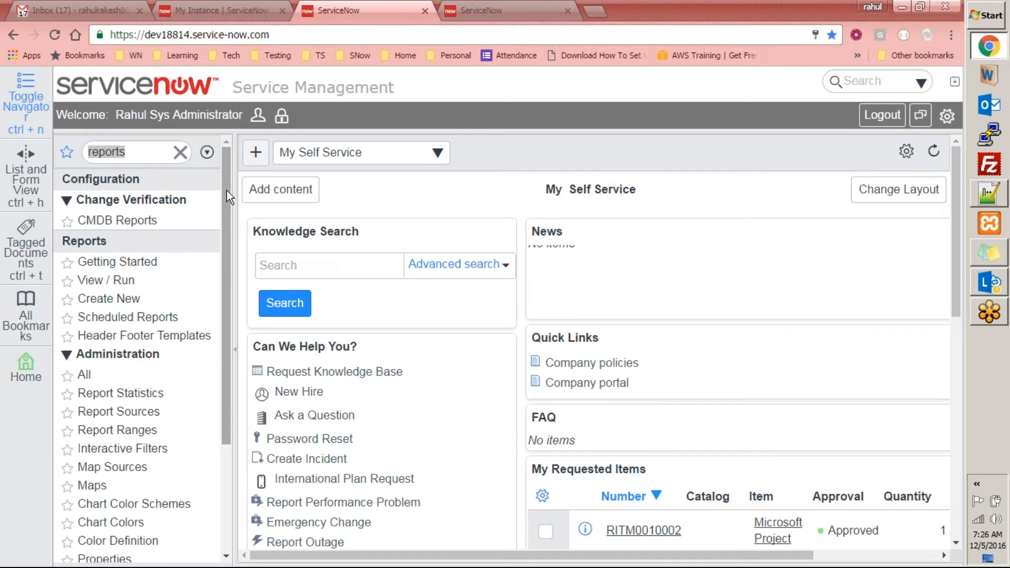
pyautogui.moveTo(226, 191); pyautogui.dragTo(248, 174)
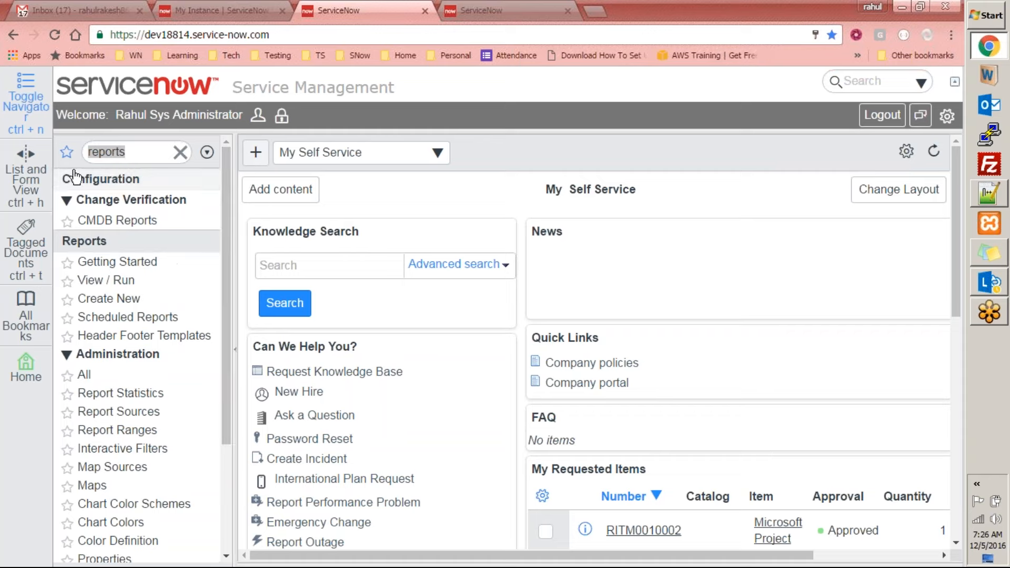
pyautogui.click(149, 151)
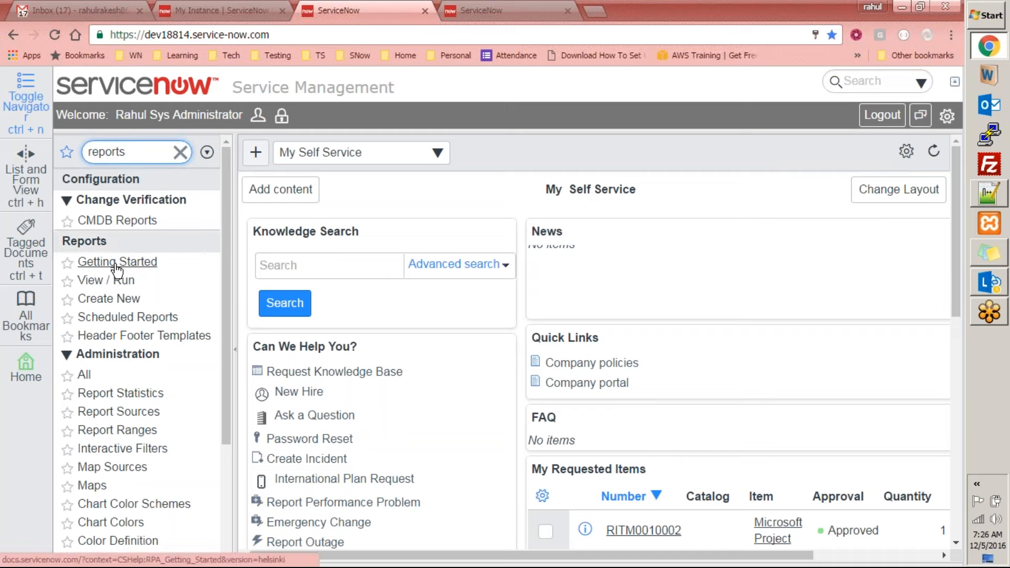
# Open the Getting Started documentation from the Reports application, then close the documentation page
pyautogui.moveTo(226, 200); pyautogui.dragTo(222, 263)
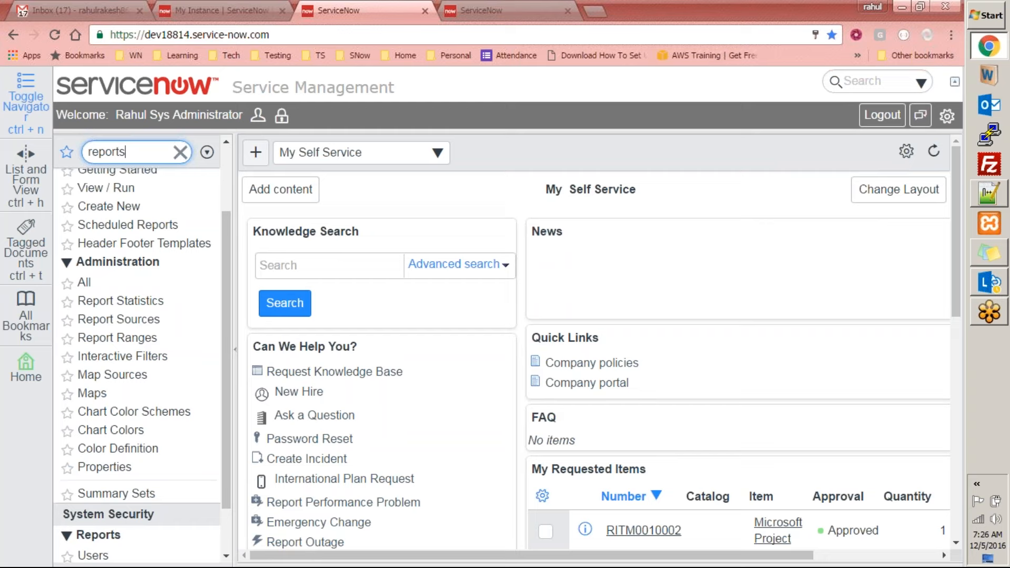
pyautogui.moveTo(225, 326); pyautogui.dragTo(226, 286)
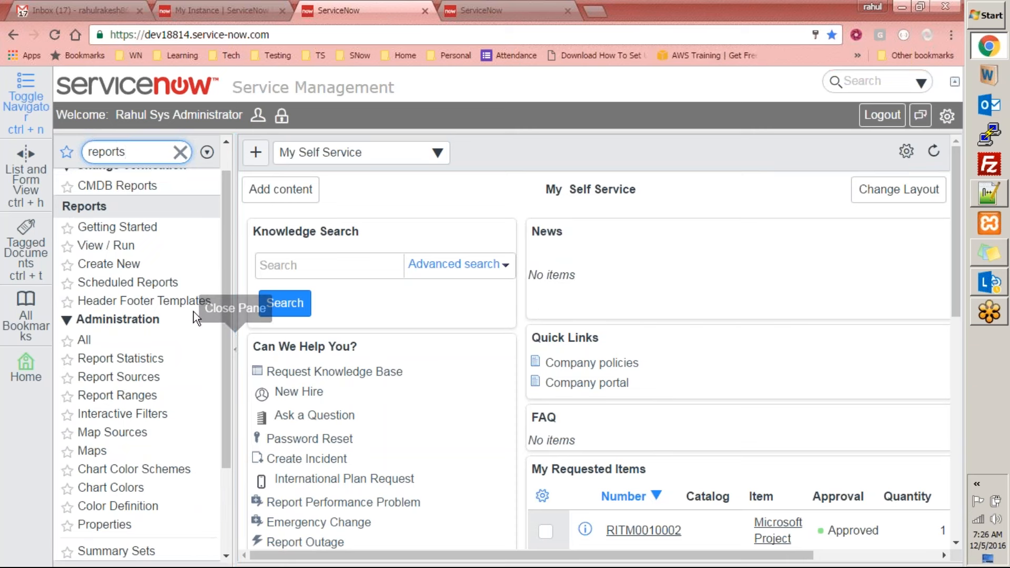
pyautogui.click(128, 229)
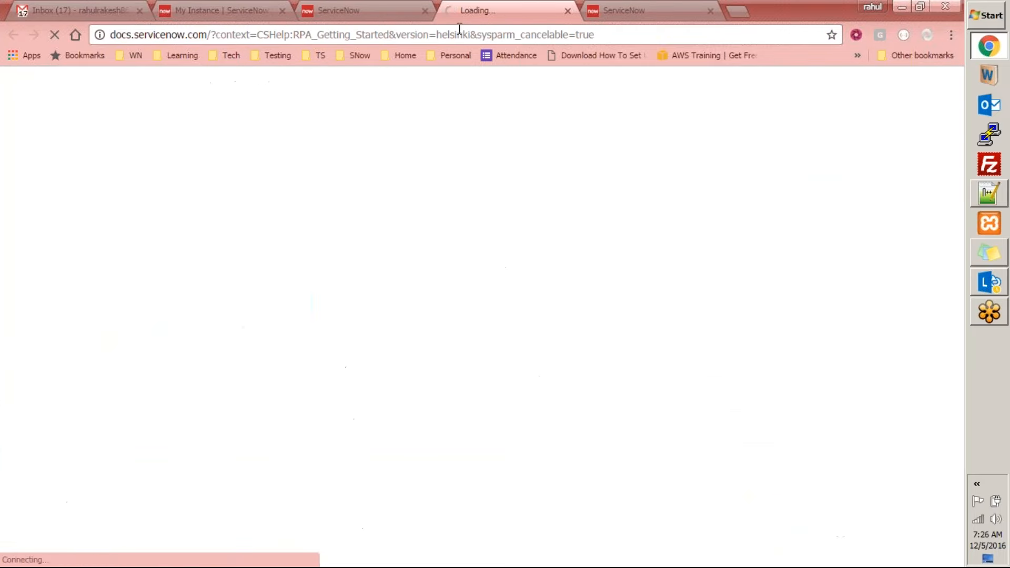
pyautogui.click(369, 17)
pyautogui.click(510, 7)
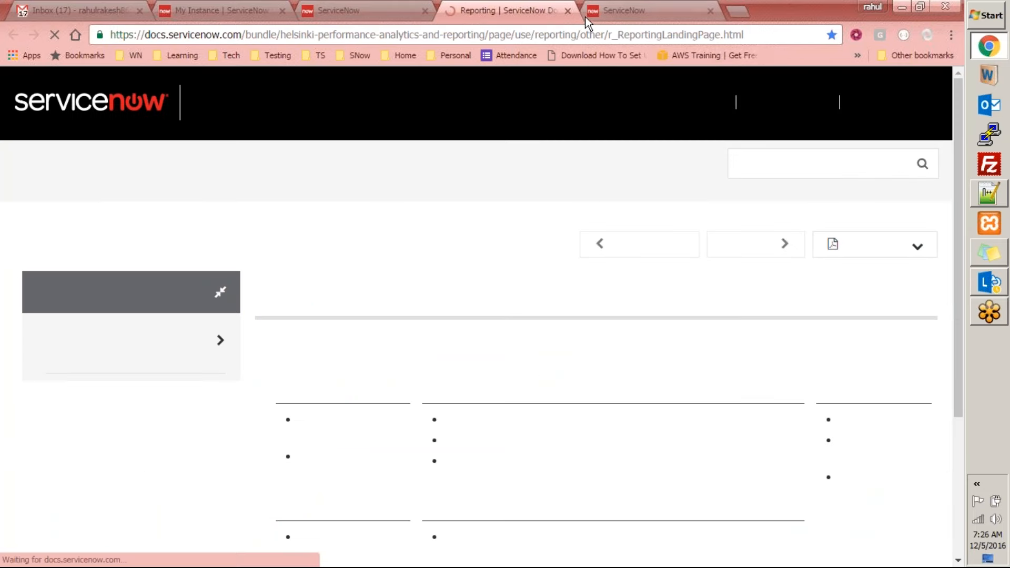
pyautogui.click(567, 10)
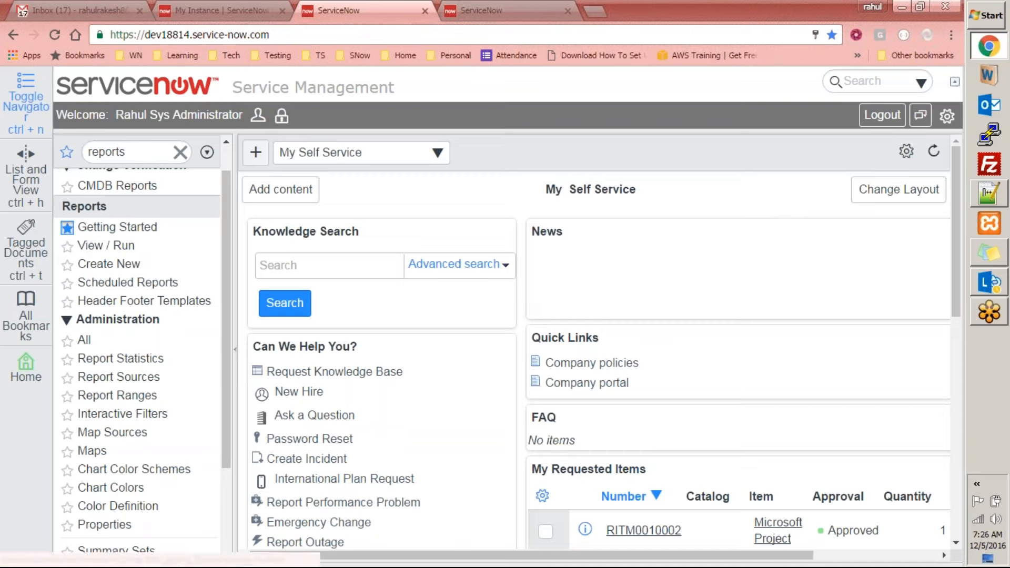
# Open the View / Run list of reports
pyautogui.click(107, 246)
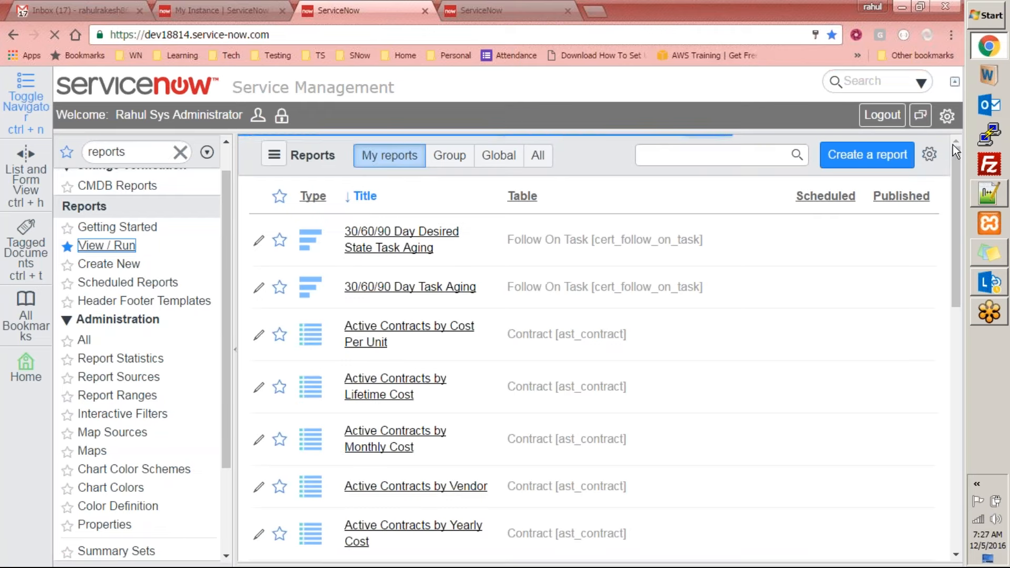
pyautogui.moveTo(956, 168); pyautogui.dragTo(951, 141)
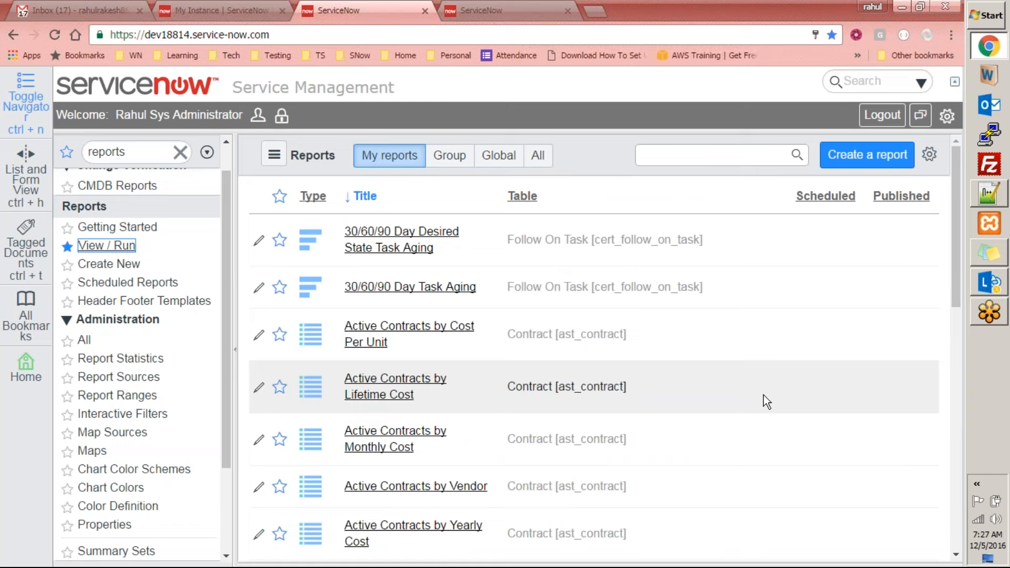
# Filter the navigator for "roles" and open the Roles list under User Administration
pyautogui.doubleClick(151, 153)
pyautogui.write('roles')
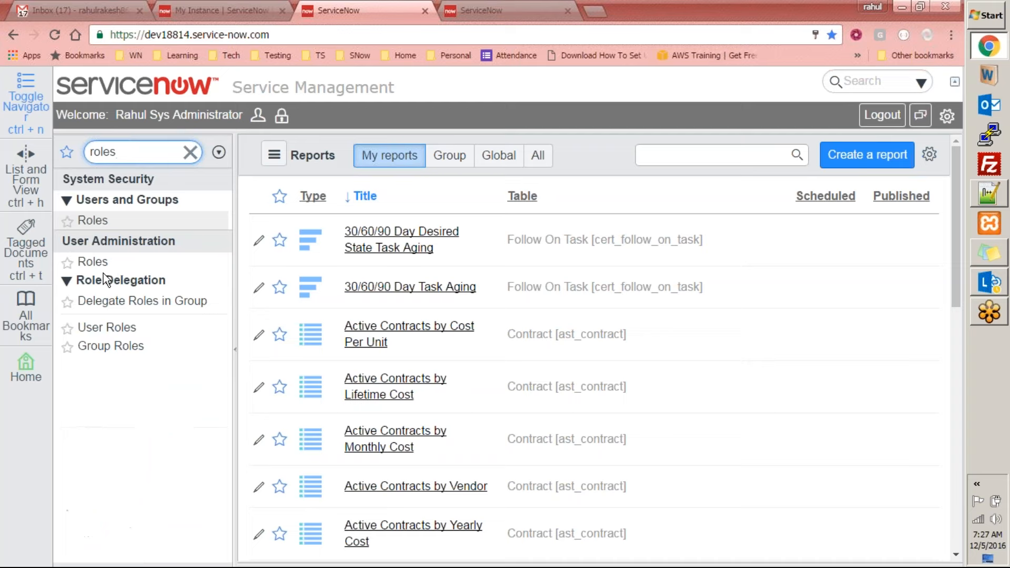
pyautogui.click(90, 261)
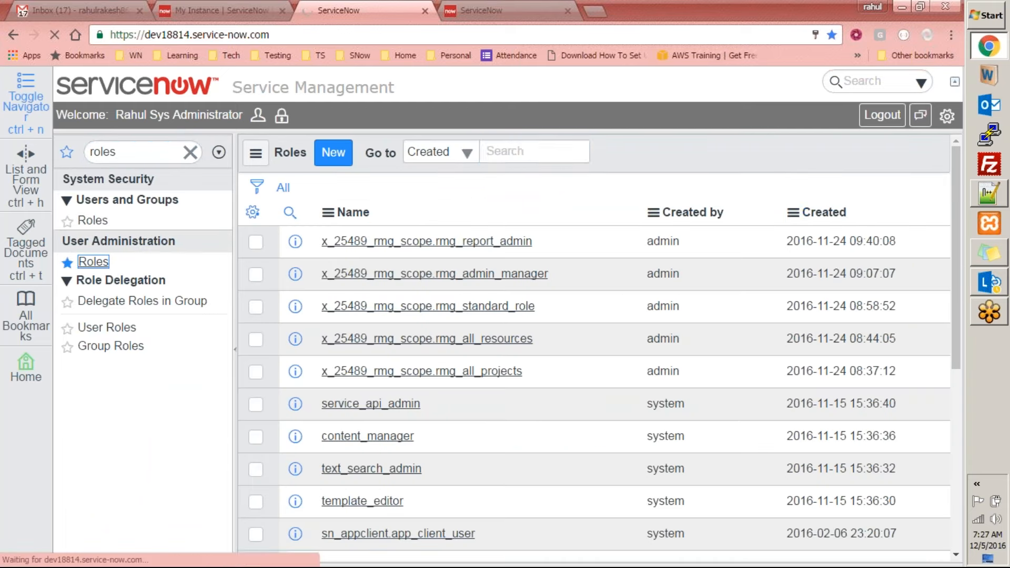
# Search the Roles list by Name for report_Admin and highlight the report_admin role
pyautogui.click(453, 158)
pyautogui.click(429, 179)
pyautogui.click(520, 150)
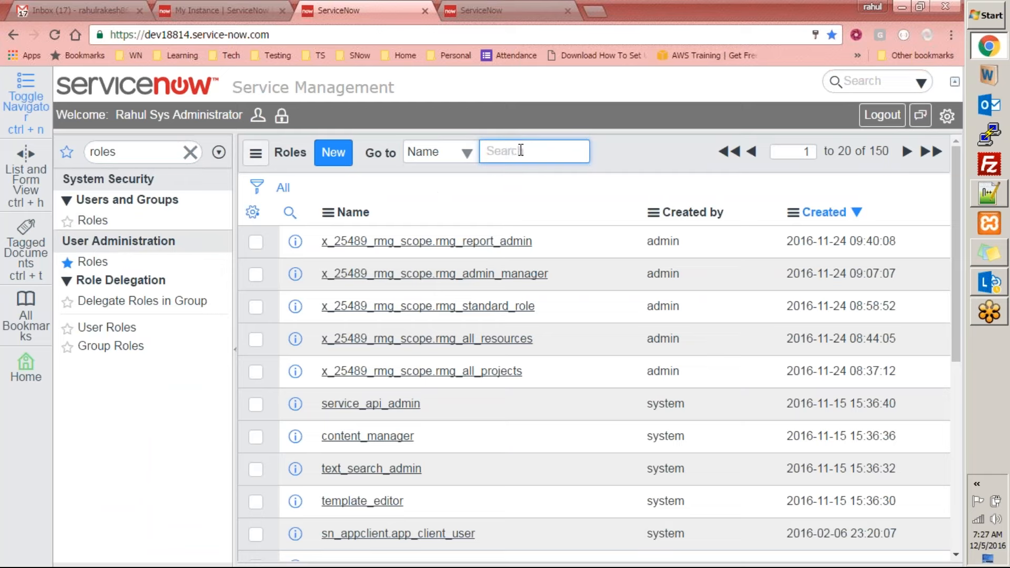
pyautogui.write('reportAdm')
pyautogui.press('Return')
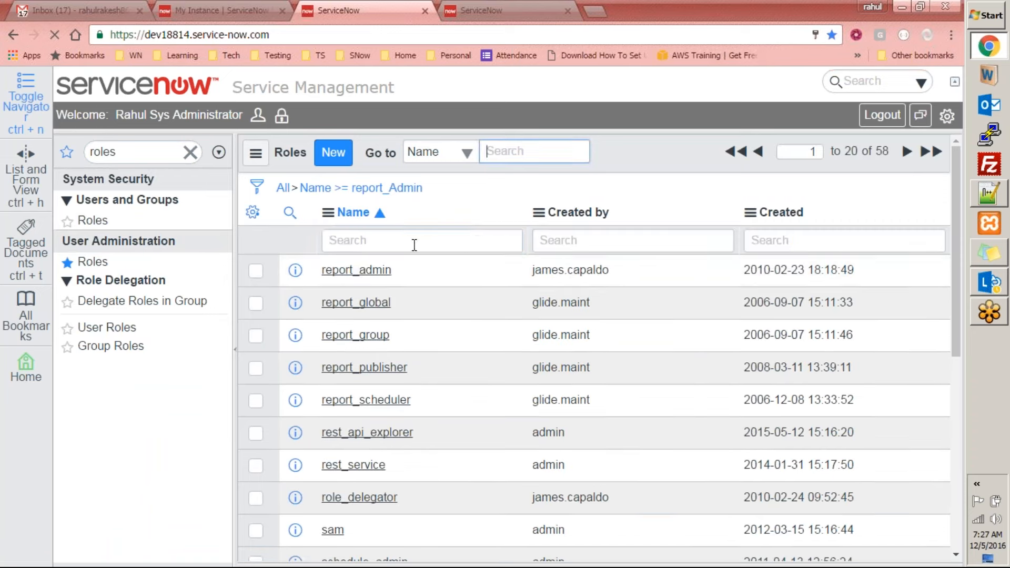
pyautogui.click(383, 241)
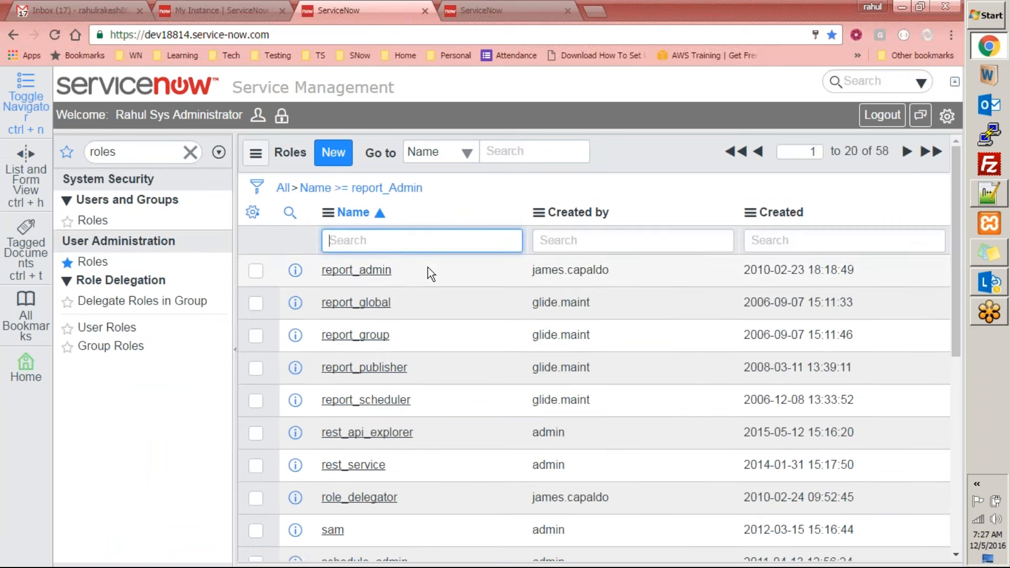
pyautogui.moveTo(412, 273); pyautogui.dragTo(322, 270)
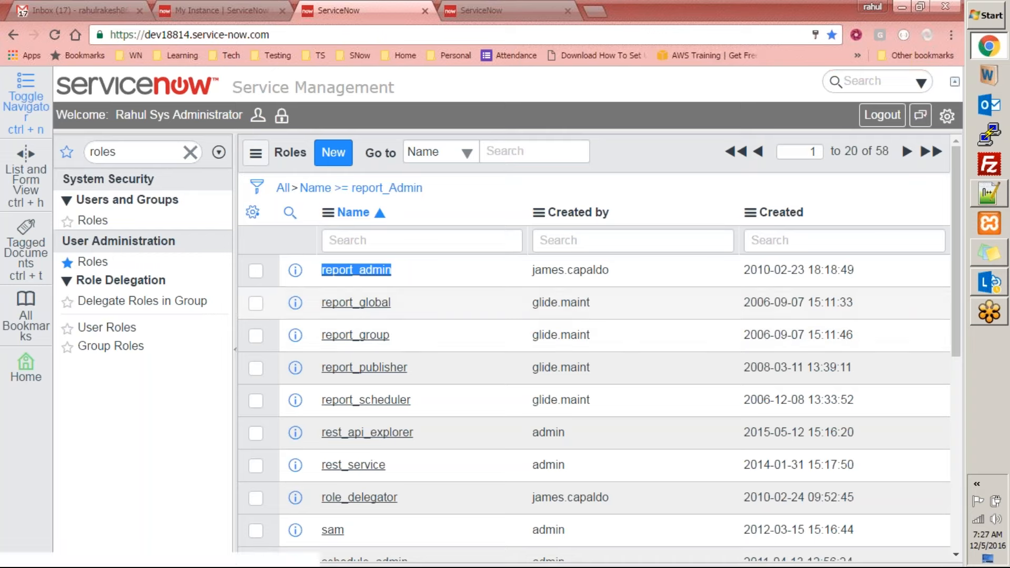
# Filter the navigator for "report" and open the View / Run list of reports
pyautogui.click(191, 153)
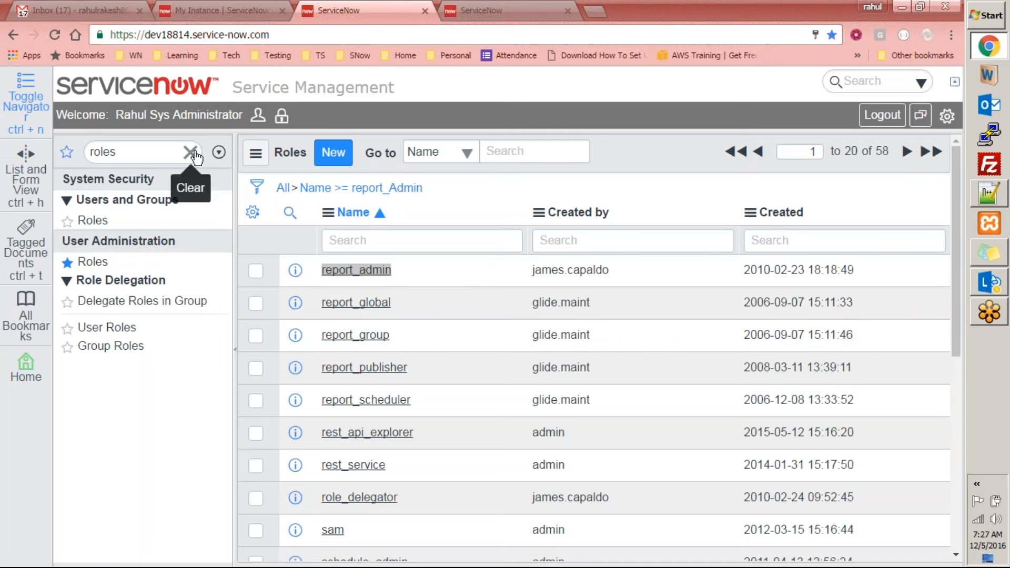
pyautogui.click(160, 152)
pyautogui.write('r')
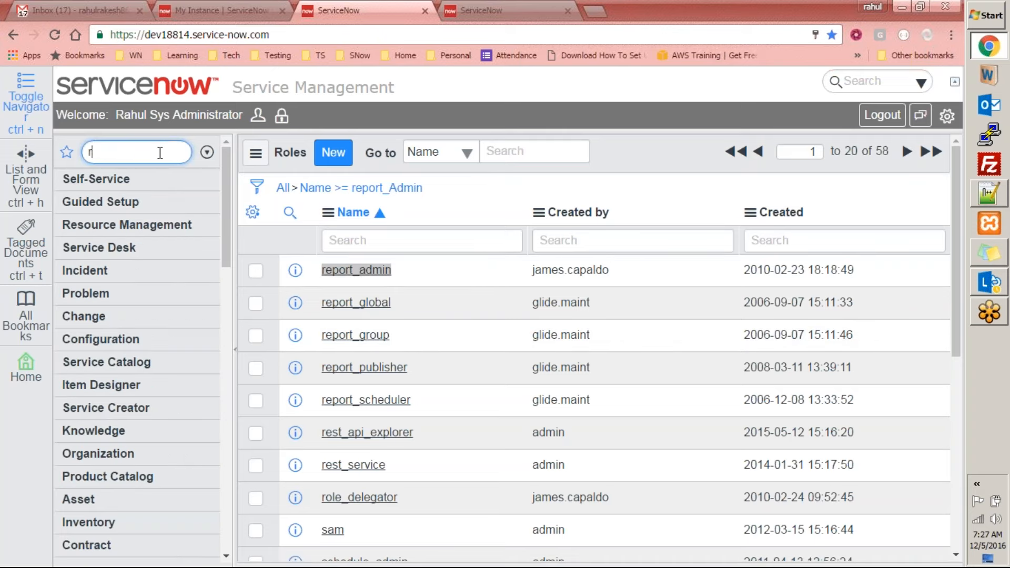
pyautogui.write('eport')
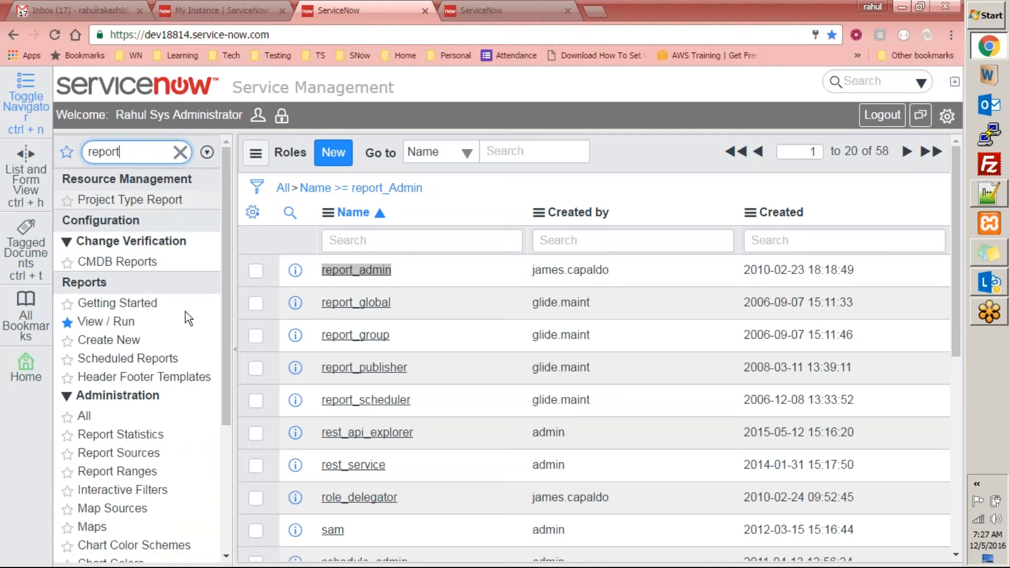
pyautogui.click(105, 321)
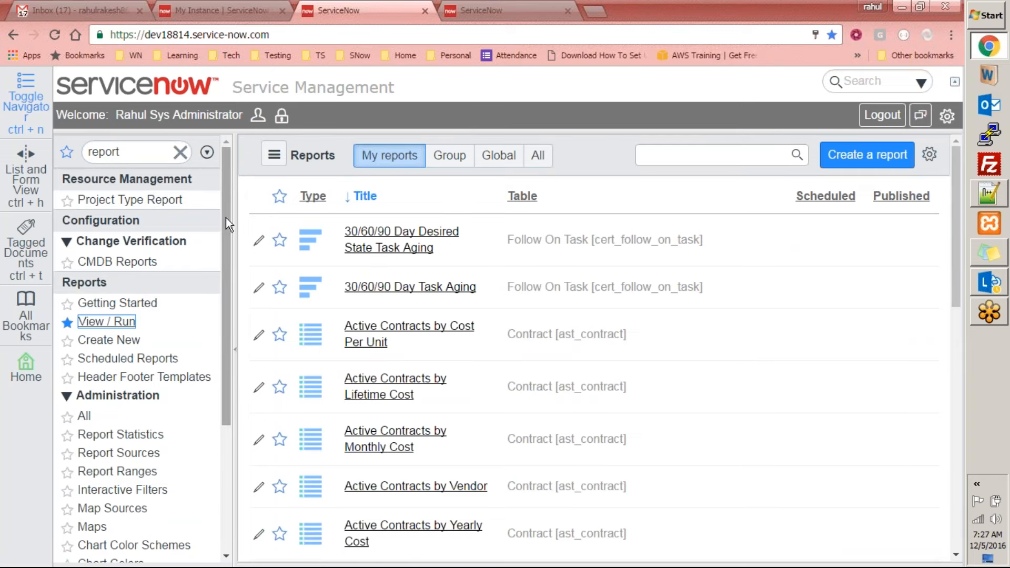
# Mark the 30/60/90 Day Desired State Task Aging report as a favorite in the My reports list
pyautogui.moveTo(223, 225); pyautogui.dragTo(226, 310)
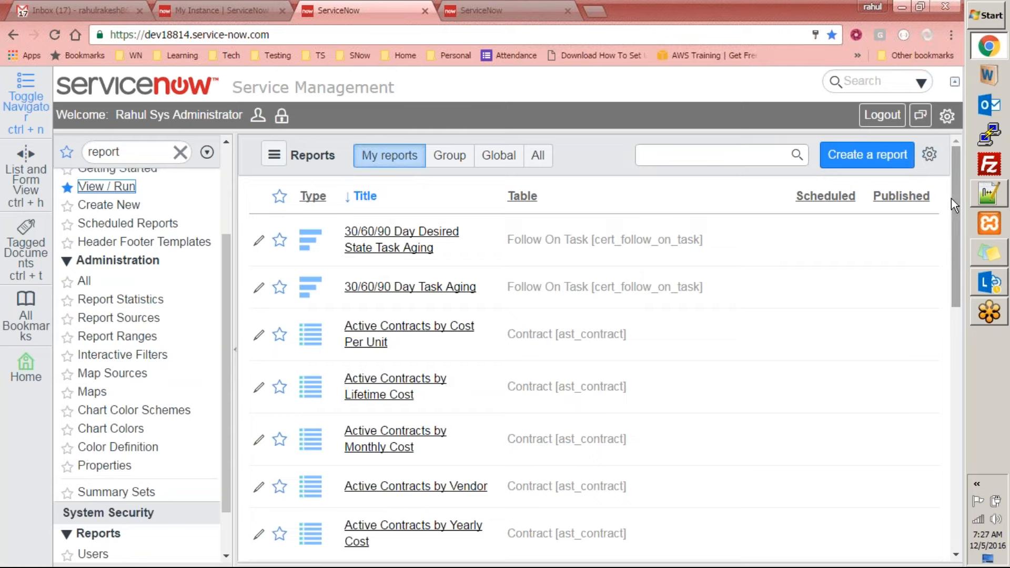
pyautogui.moveTo(951, 205); pyautogui.dragTo(916, 537)
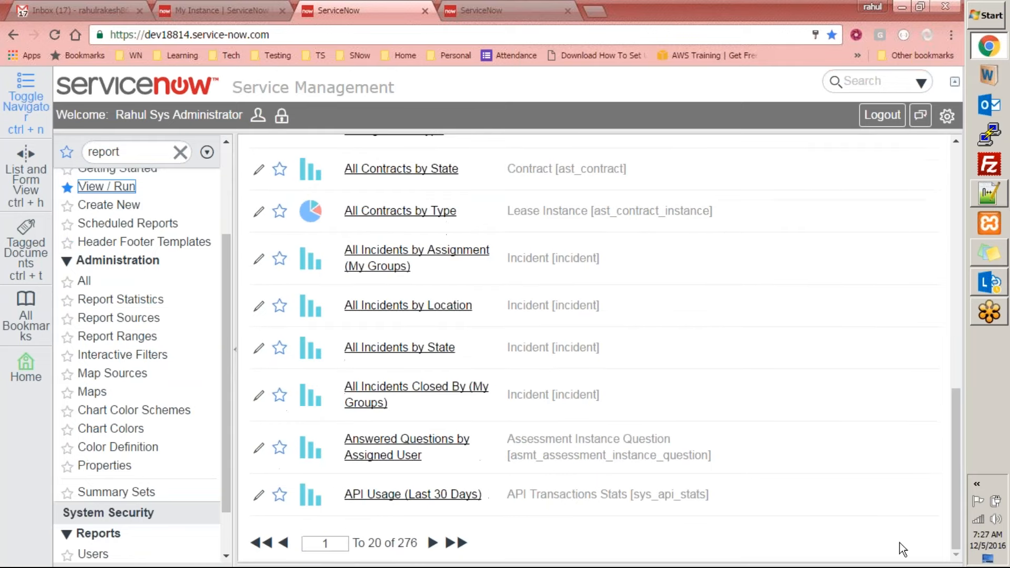
pyautogui.scroll(15, 406, 546)
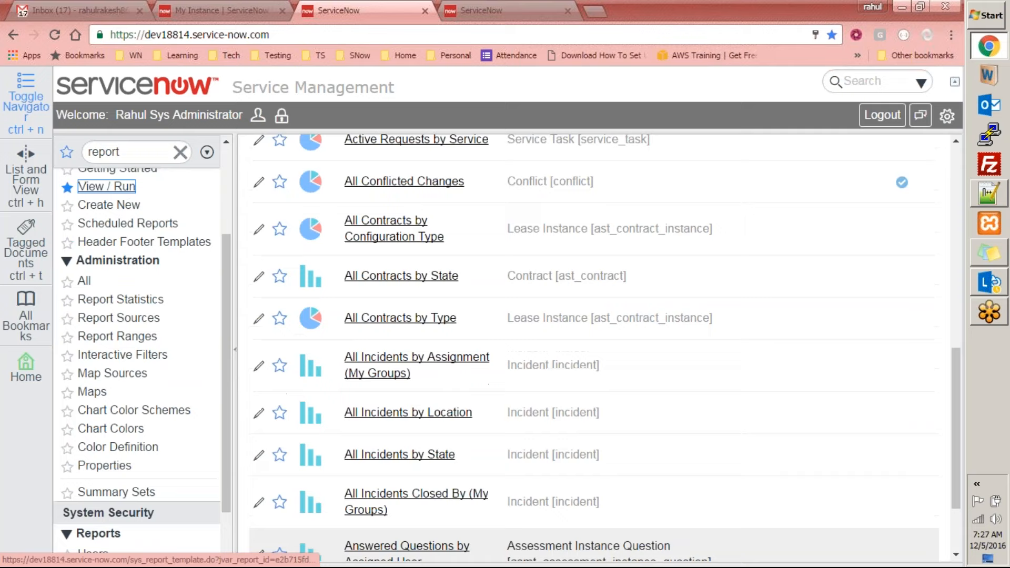
pyautogui.scroll(-5, 443, 412)
pyautogui.scroll(6, 444, 412)
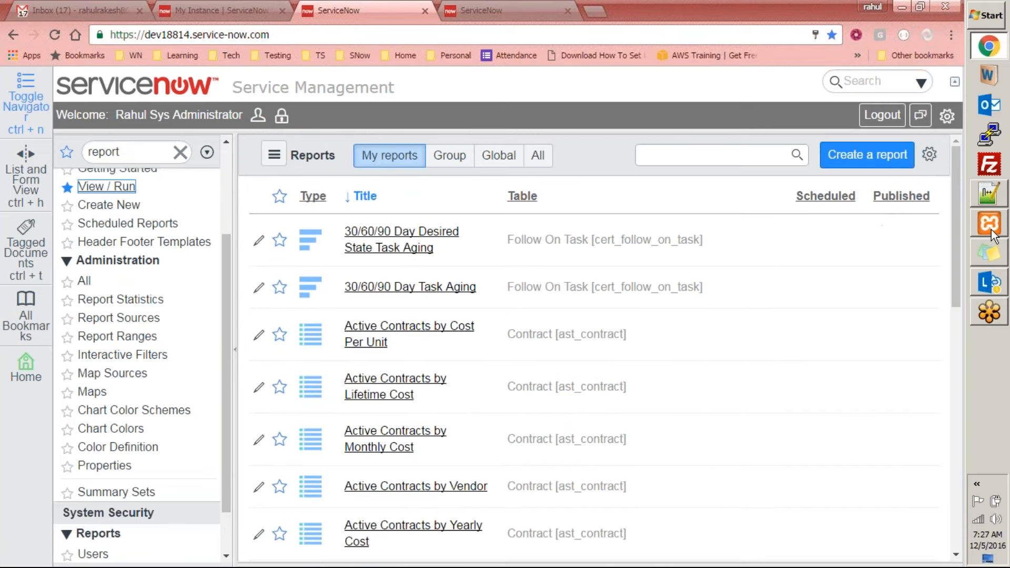
pyautogui.moveTo(957, 244); pyautogui.dragTo(966, 187)
pyautogui.click(279, 240)
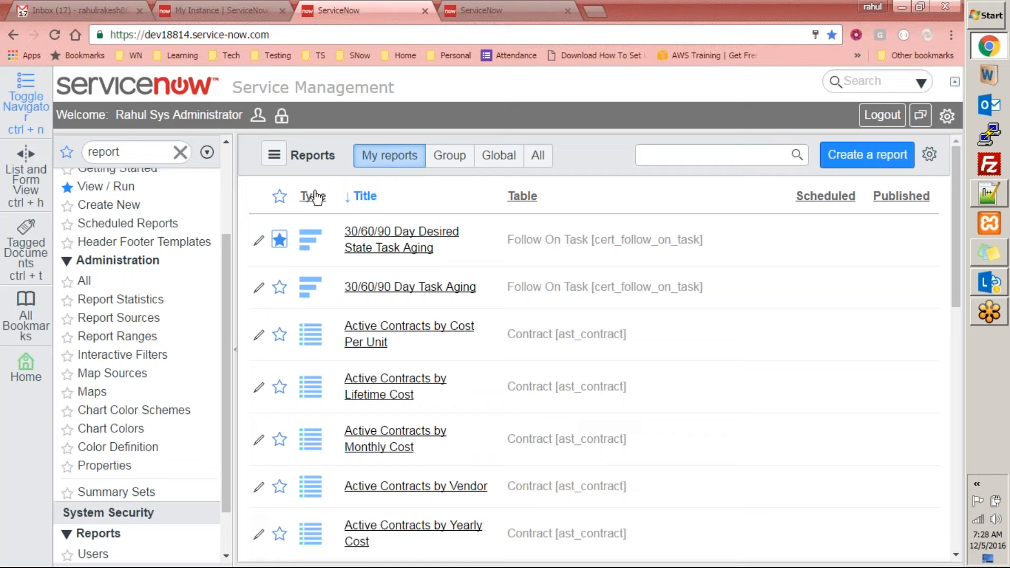
# Examine the type, title, table, scheduled and published columns of the reports in the My reports list
pyautogui.scroll(-10, 320, 340)
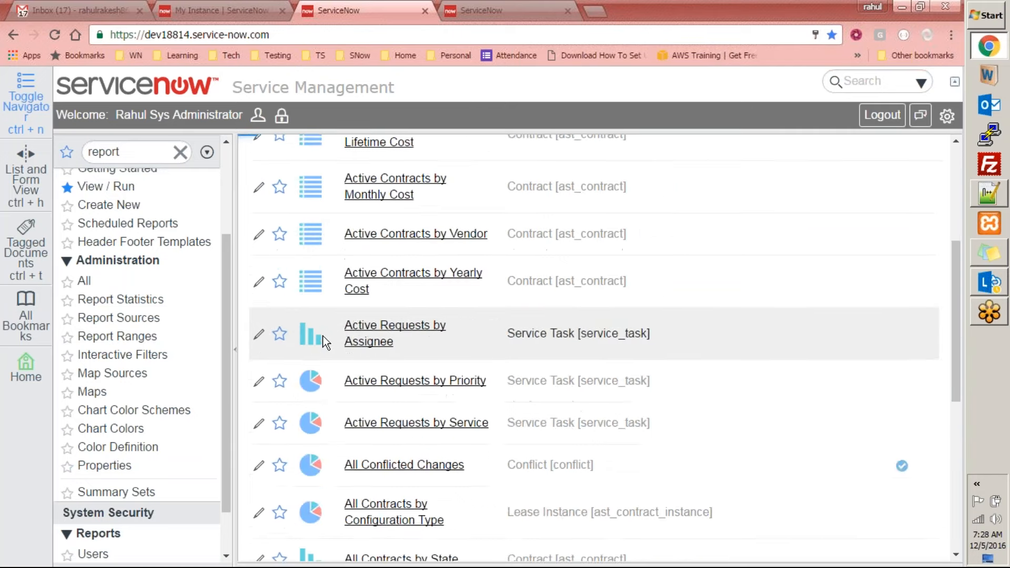
pyautogui.scroll(10, 419, 349)
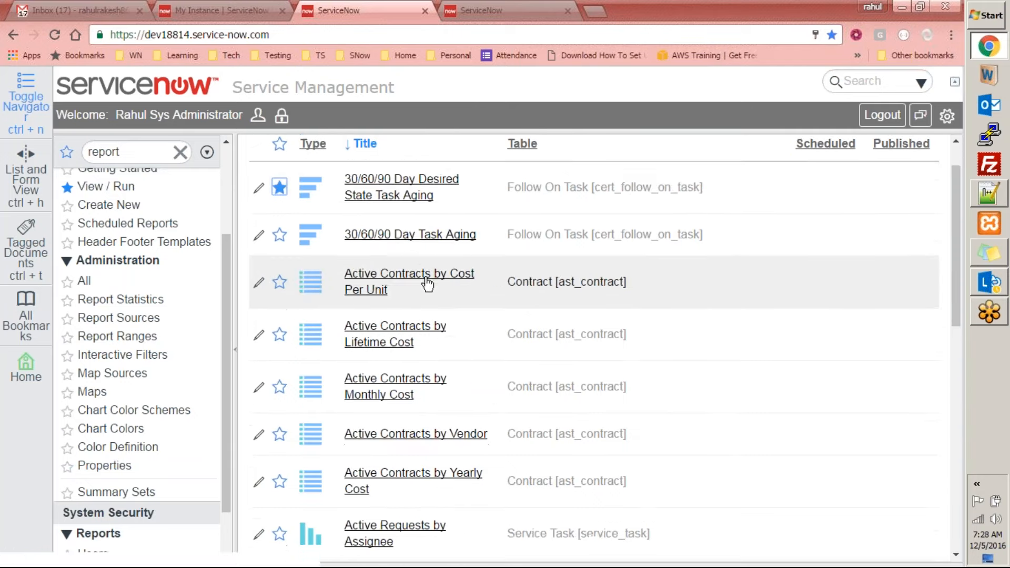
pyautogui.moveTo(363, 232)
pyautogui.scroll(-3, 330, 290)
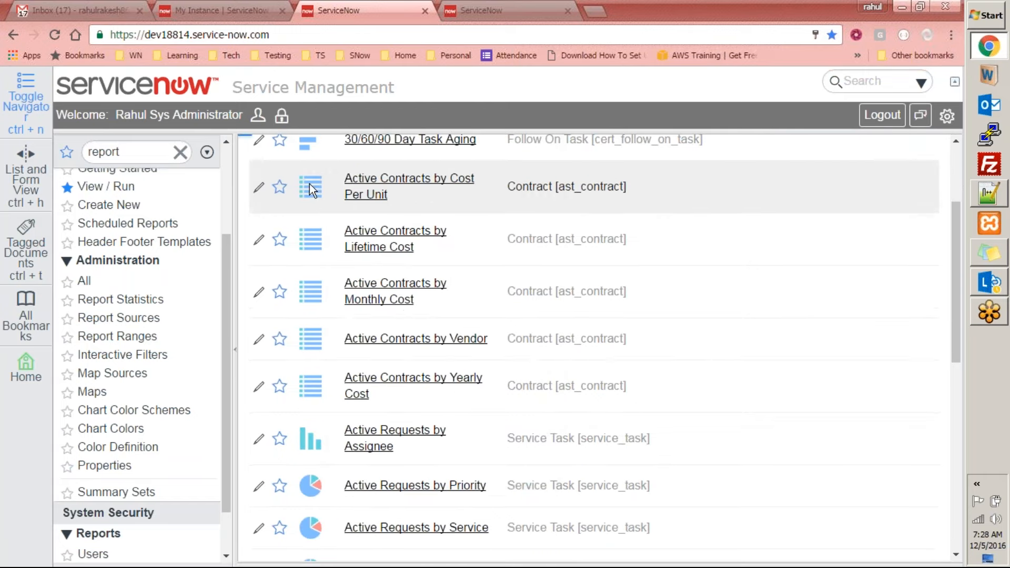
pyautogui.scroll(-3, 563, 398)
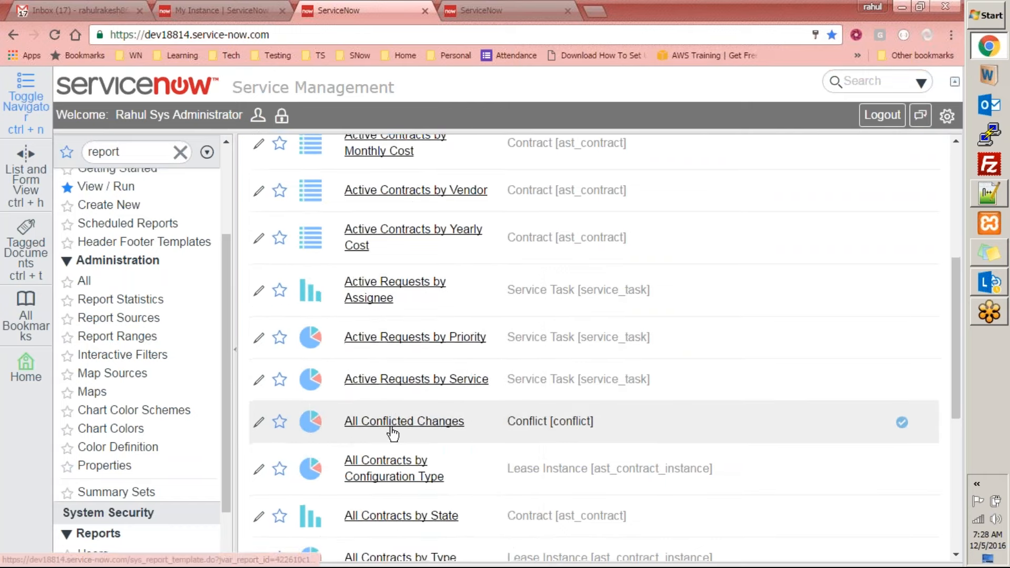
pyautogui.scroll(-5, 351, 415)
pyautogui.scroll(9, 316, 386)
pyautogui.scroll(2, 317, 384)
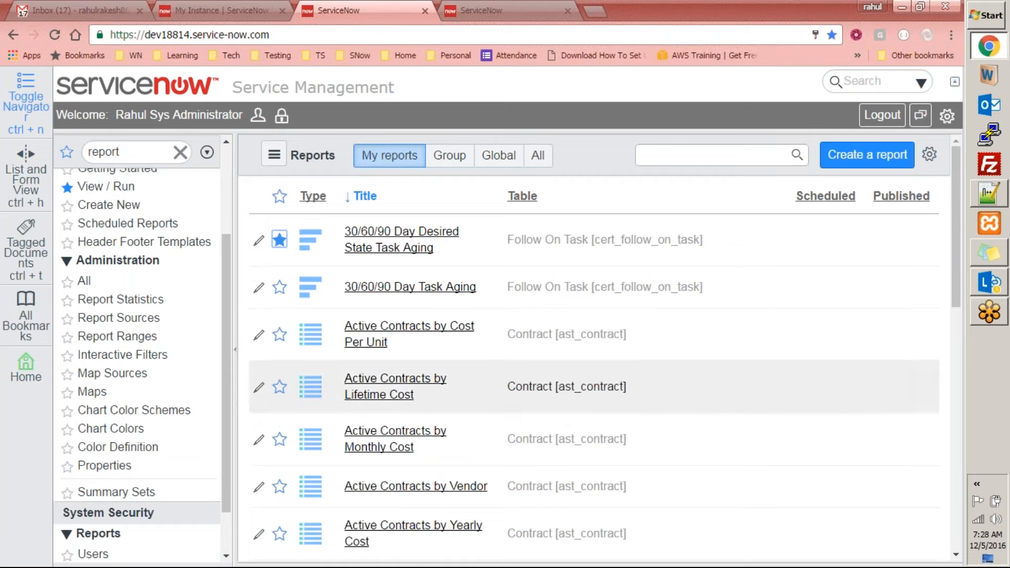
pyautogui.scroll(-12, 316, 437)
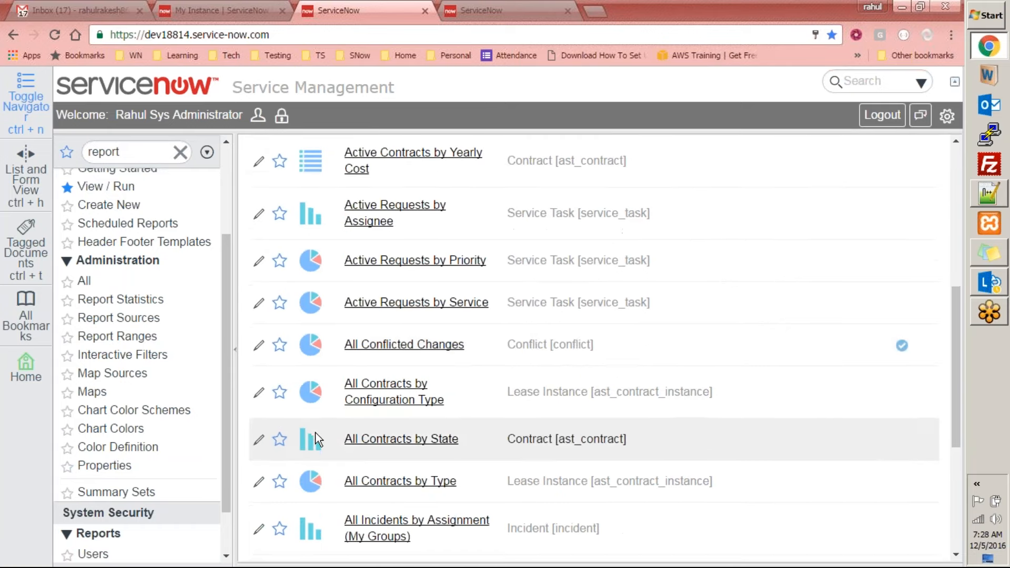
pyautogui.scroll(7, 316, 432)
pyautogui.scroll(5, 304, 241)
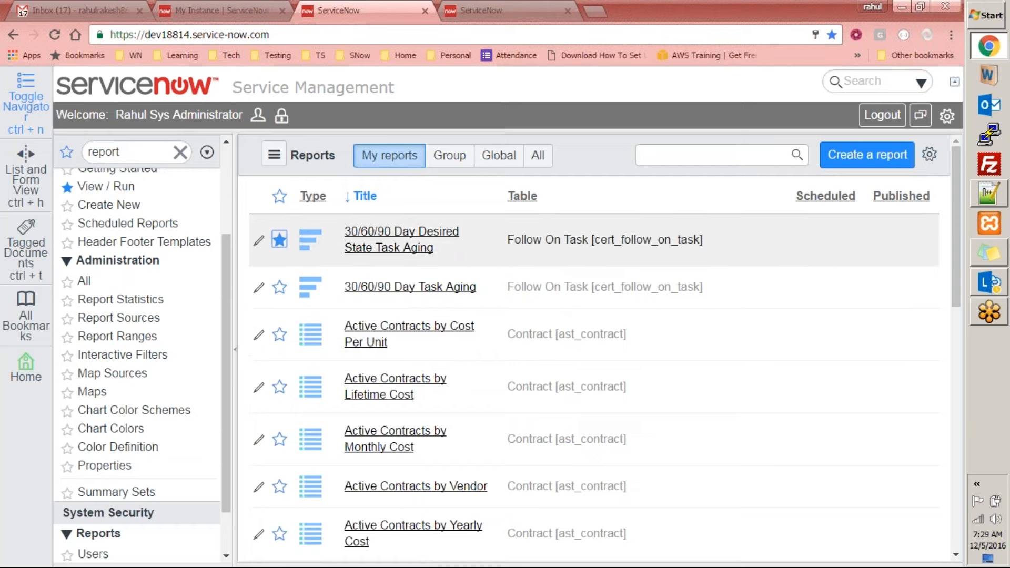
pyautogui.scroll(-10, 632, 365)
pyautogui.scroll(10, 632, 365)
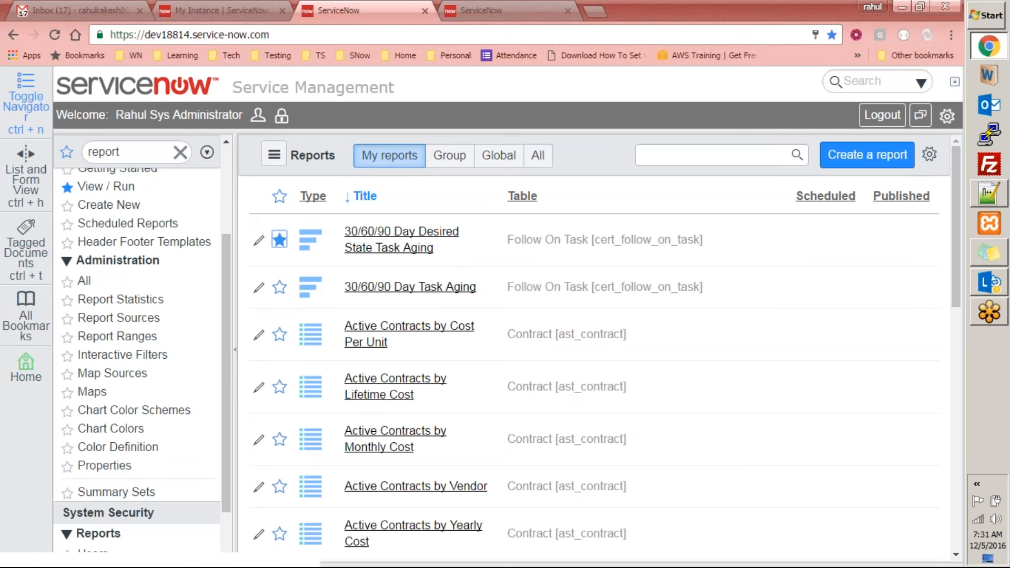
pyautogui.moveTo(958, 197); pyautogui.dragTo(888, 205)
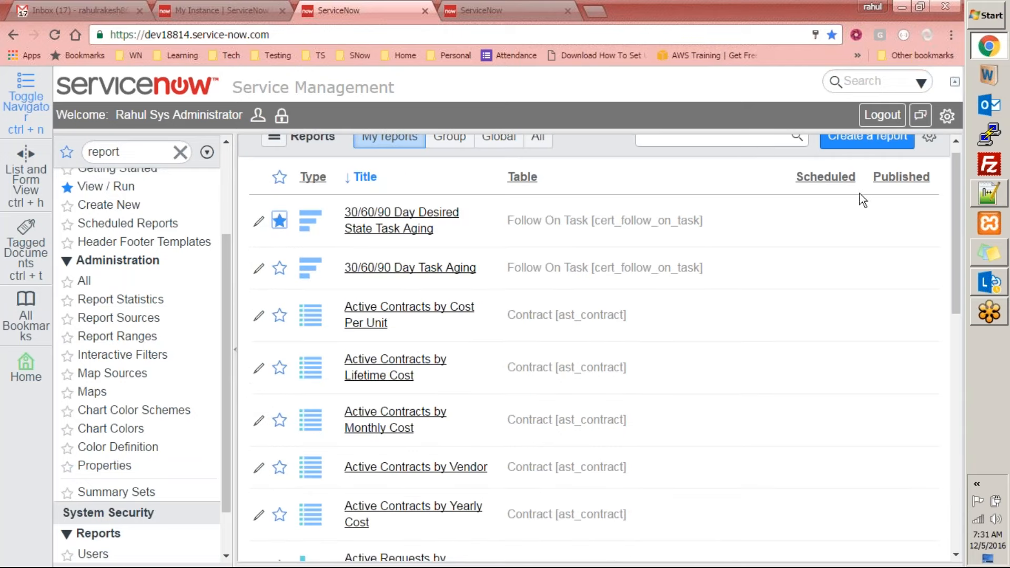
# Page forward to the third page of the My reports list and open the Assets by Location report
pyautogui.scroll(-10, 775, 344)
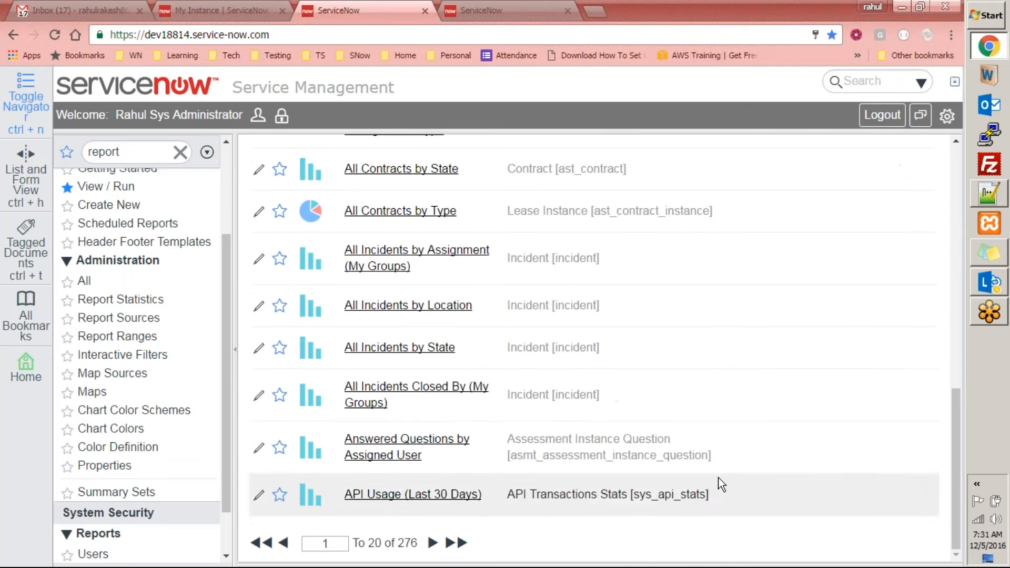
pyautogui.click(431, 544)
pyautogui.click(432, 543)
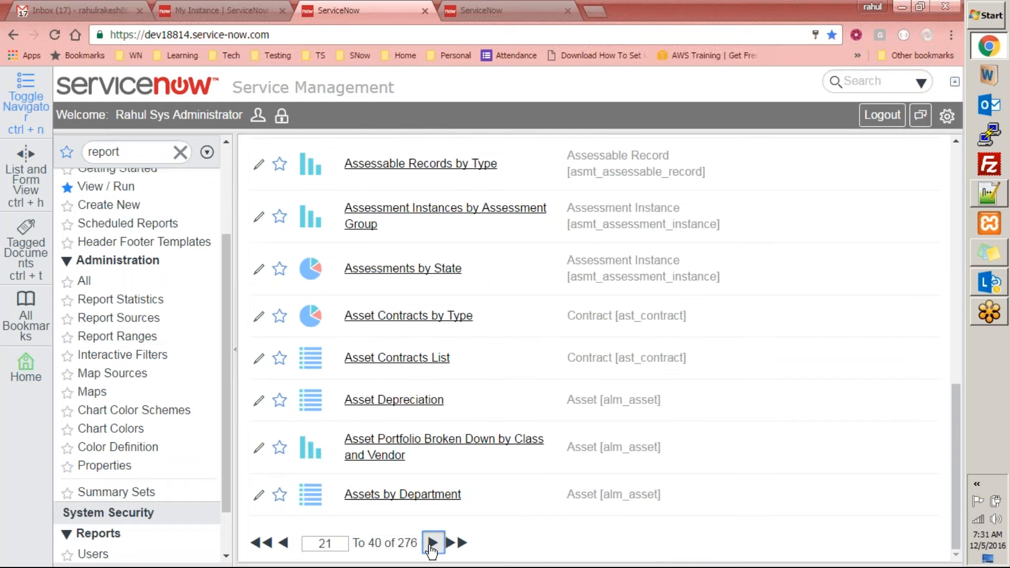
pyautogui.click(435, 545)
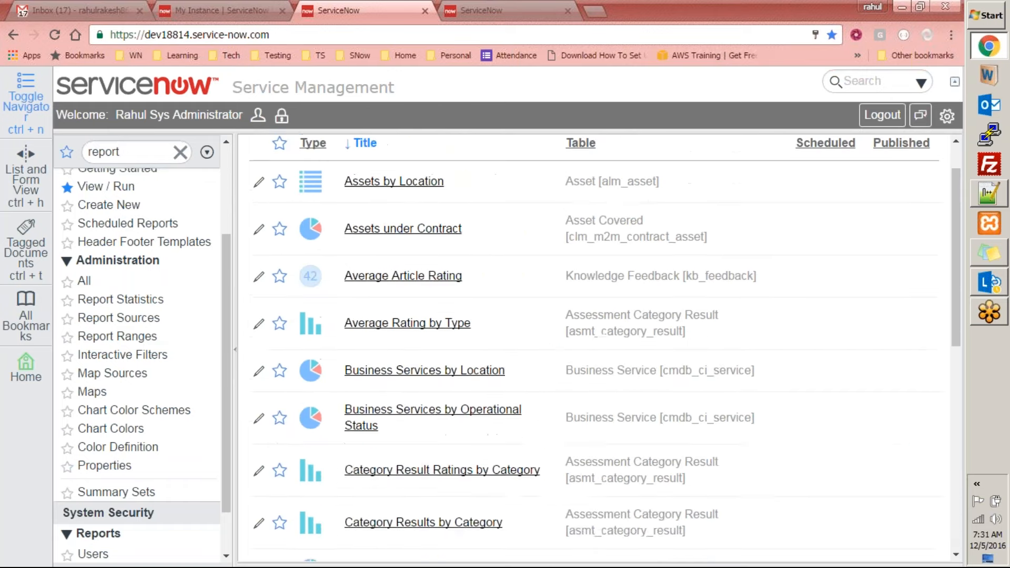
pyautogui.scroll(1, 478, 500)
pyautogui.scroll(-1, 409, 501)
pyautogui.scroll(1, 410, 501)
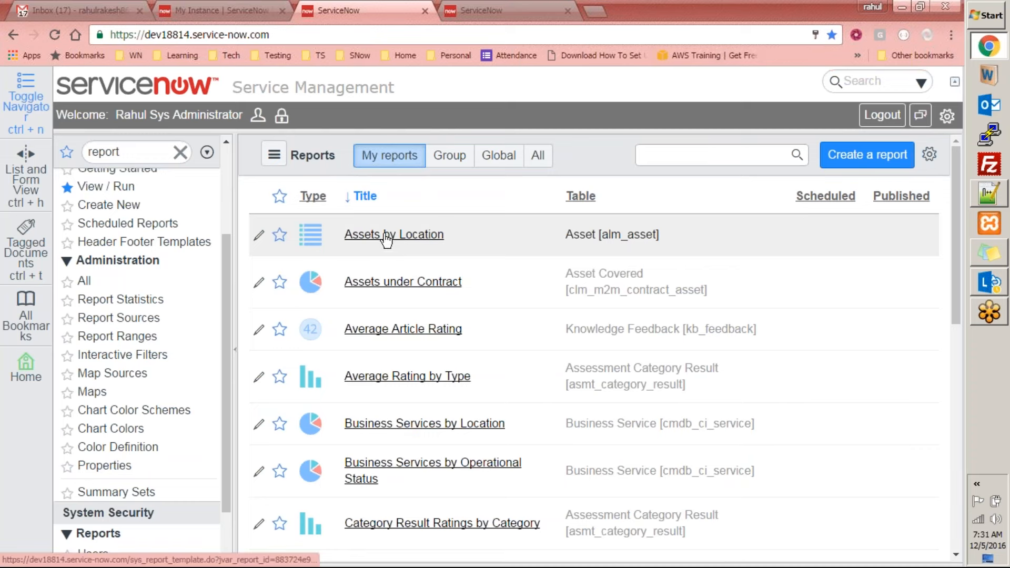
pyautogui.click(364, 242)
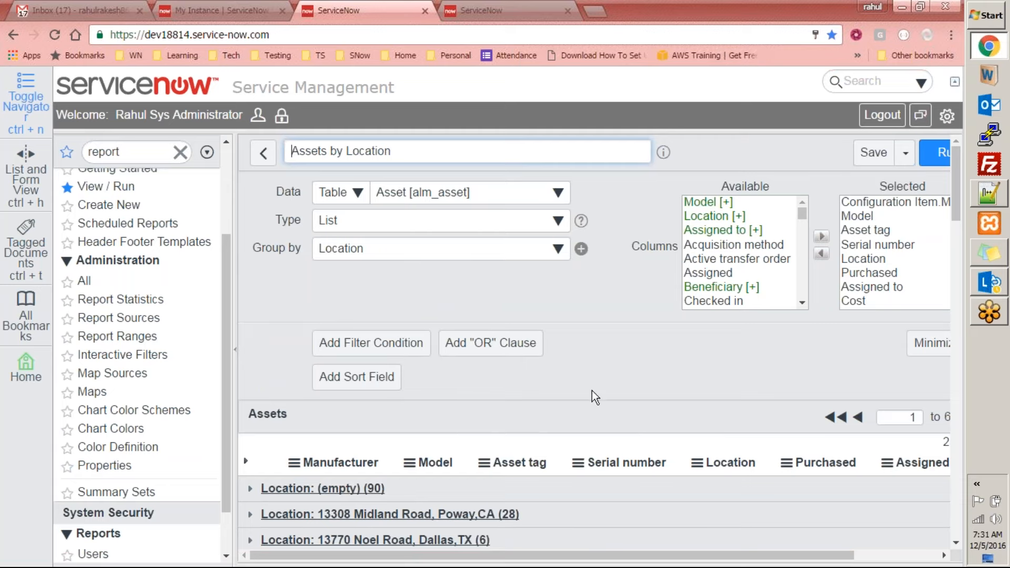
# Highlight the report's title and examine its Data, Type and Group by settings
pyautogui.moveTo(548, 557); pyautogui.dragTo(436, 539)
pyautogui.click(416, 148)
pyautogui.moveTo(416, 148); pyautogui.dragTo(282, 151)
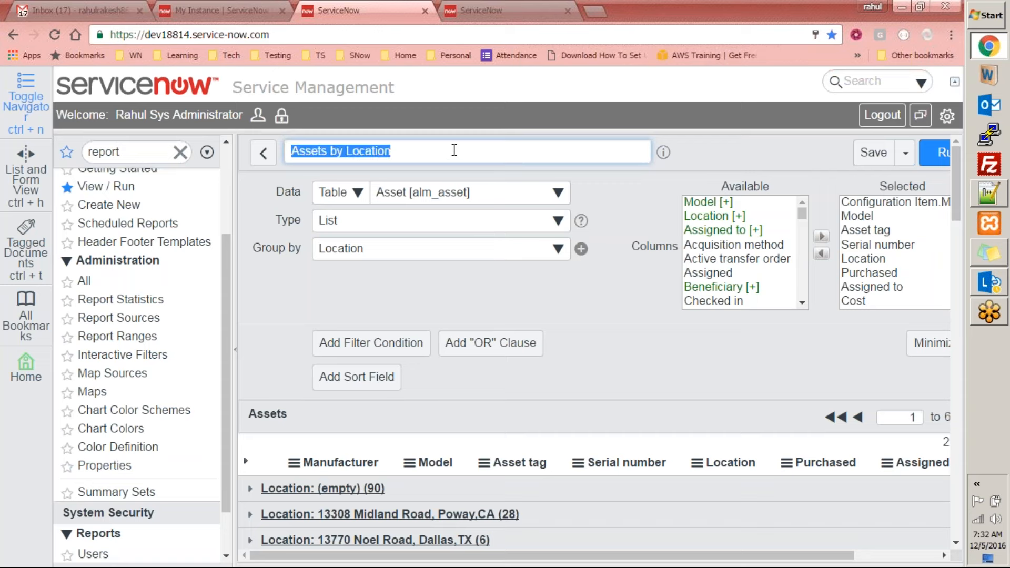
pyautogui.click(745, 155)
pyautogui.moveTo(295, 193)
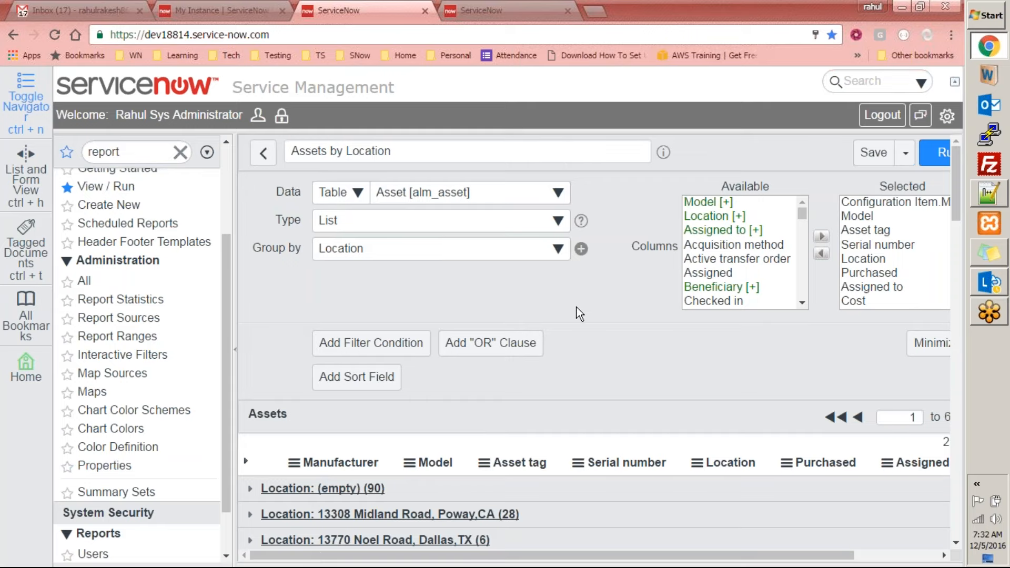
# Examine the asset groups by location in the report's results
pyautogui.scroll(-5, 573, 305)
pyautogui.scroll(5, 620, 306)
pyautogui.scroll(-10, 488, 301)
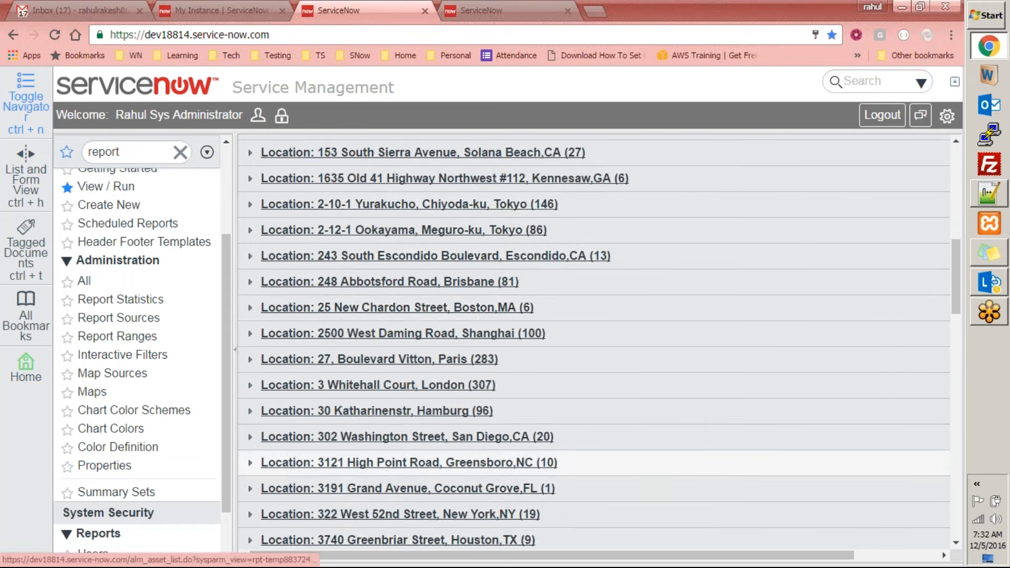
pyautogui.scroll(-10, 594, 452)
pyautogui.scroll(8, 595, 447)
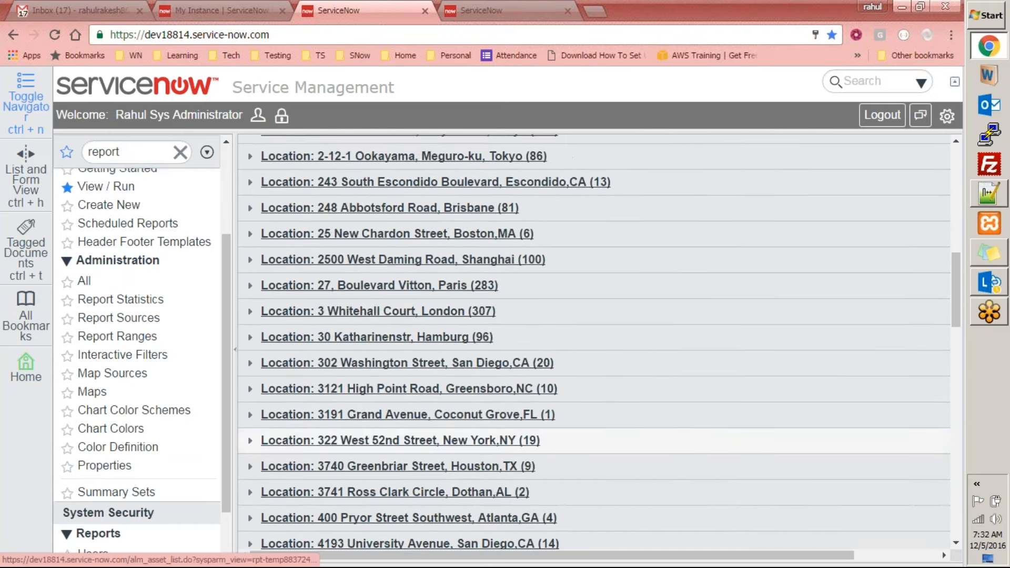
pyautogui.scroll(15, 936, 483)
pyautogui.scroll(-1, 935, 483)
pyautogui.scroll(-10, 936, 483)
pyautogui.scroll(12, 446, 290)
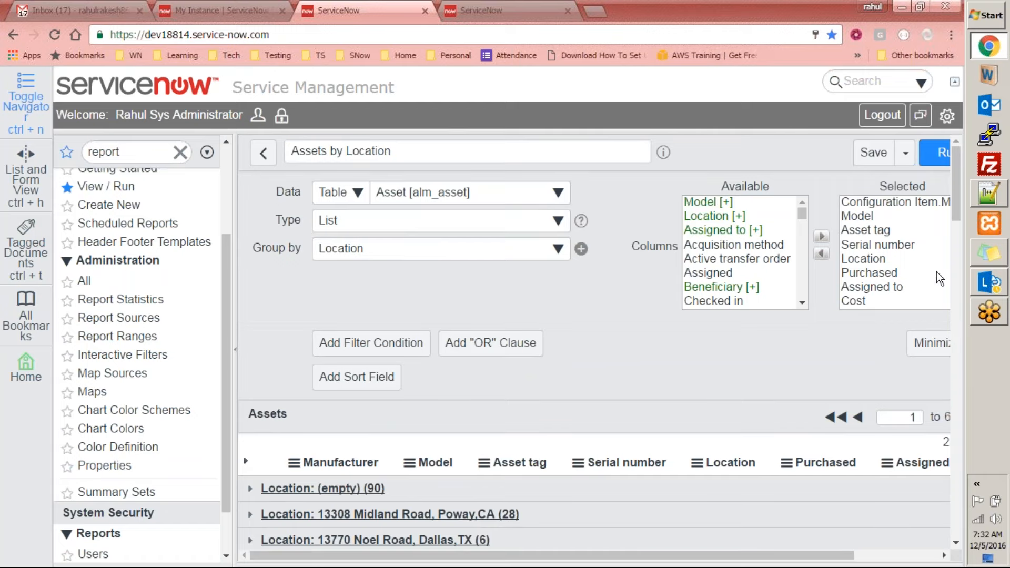
# Compare the report's selected columns and Group by setting with the column headers and location groups in the results
pyautogui.moveTo(957, 188); pyautogui.dragTo(965, 168)
pyautogui.scroll(-4, 437, 321)
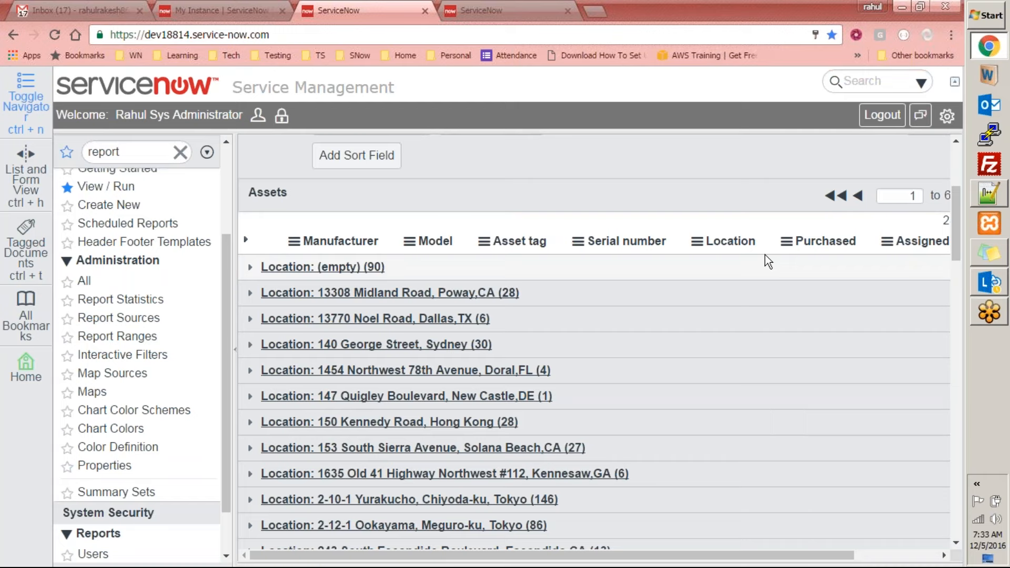
pyautogui.scroll(4, 554, 221)
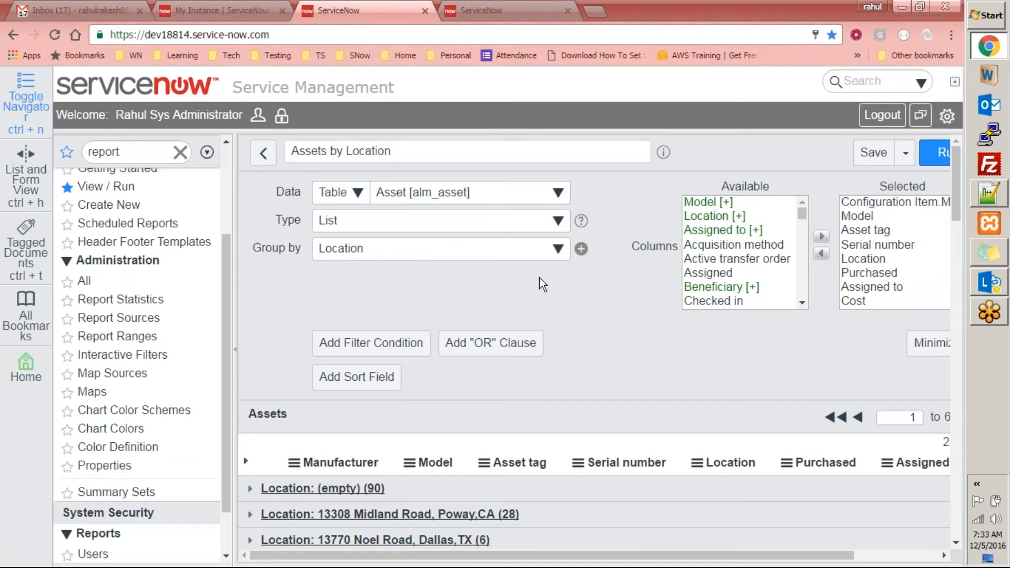
pyautogui.scroll(-5, 571, 287)
pyautogui.scroll(5, 566, 303)
pyautogui.scroll(-3, 509, 279)
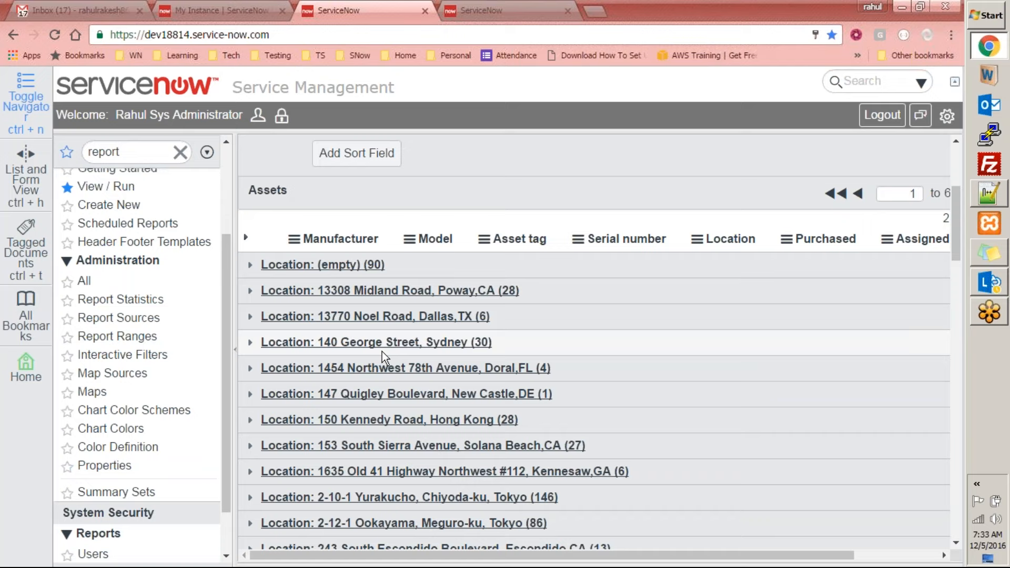
pyautogui.scroll(-3, 384, 356)
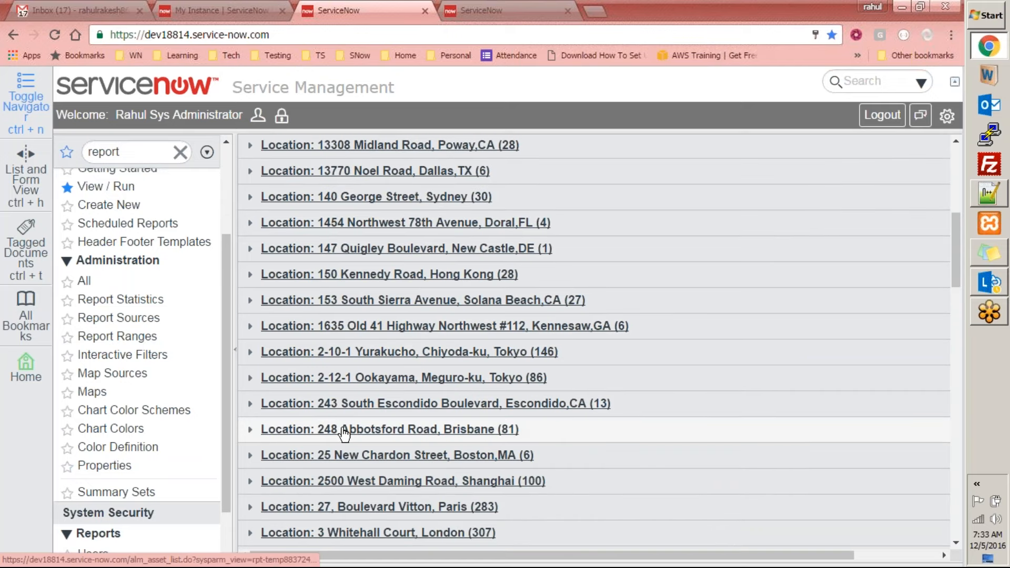
pyautogui.scroll(4, 324, 421)
pyautogui.scroll(-1, 376, 358)
pyautogui.scroll(-1, 370, 356)
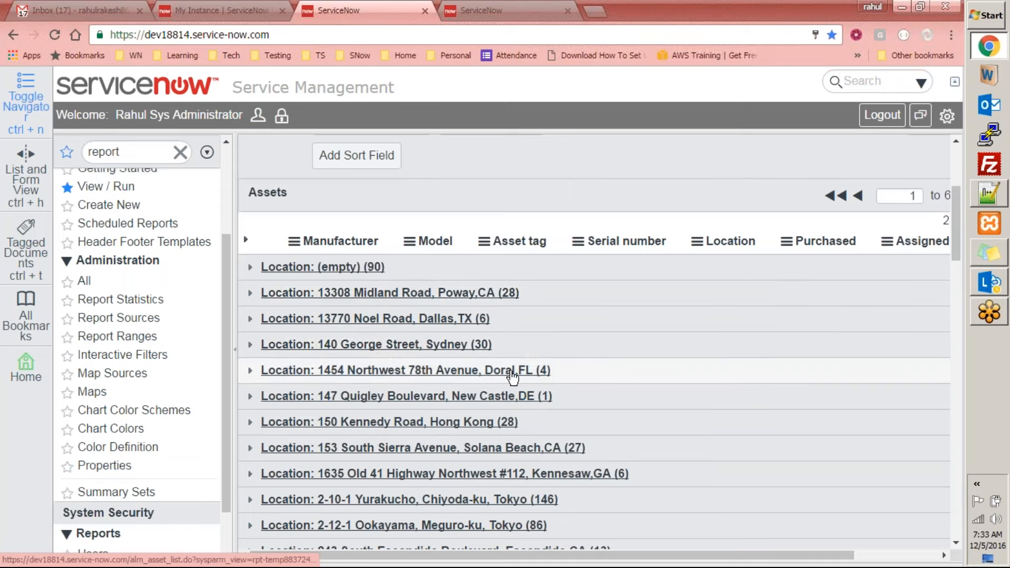
pyautogui.scroll(-1, 501, 426)
pyautogui.scroll(-12, 501, 426)
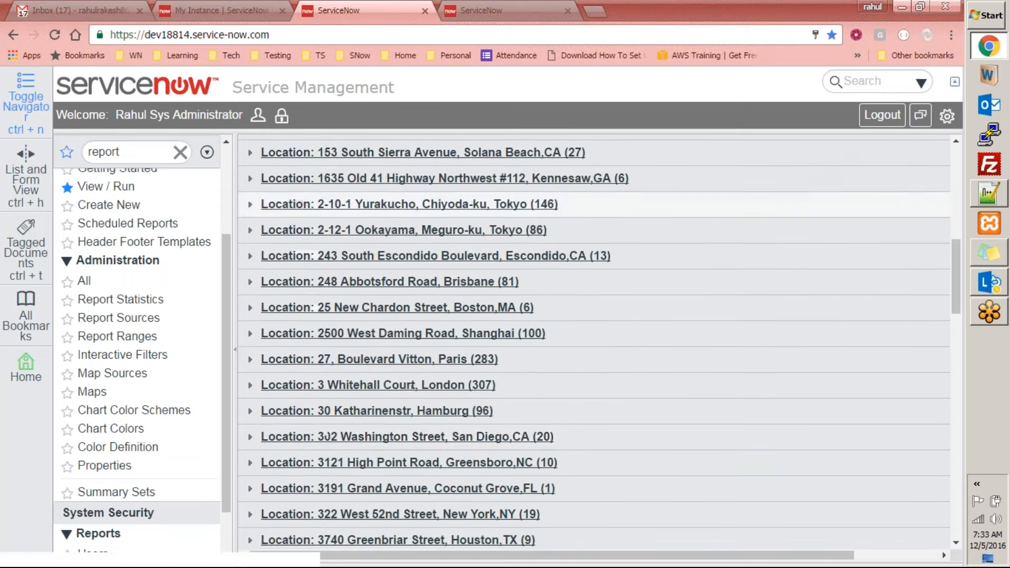
pyautogui.scroll(7, 500, 425)
pyautogui.scroll(8, 435, 367)
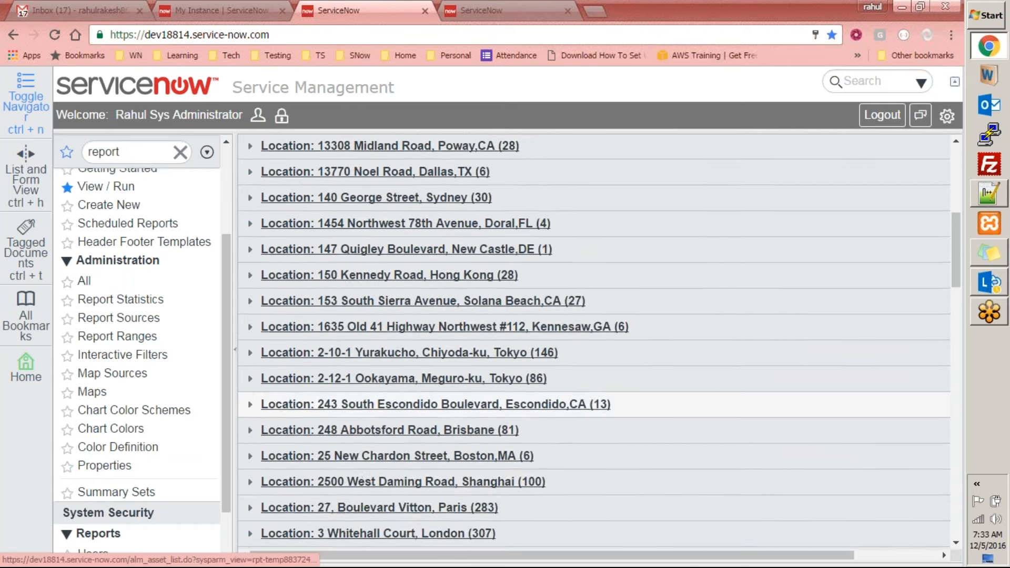
pyautogui.scroll(-2, 314, 347)
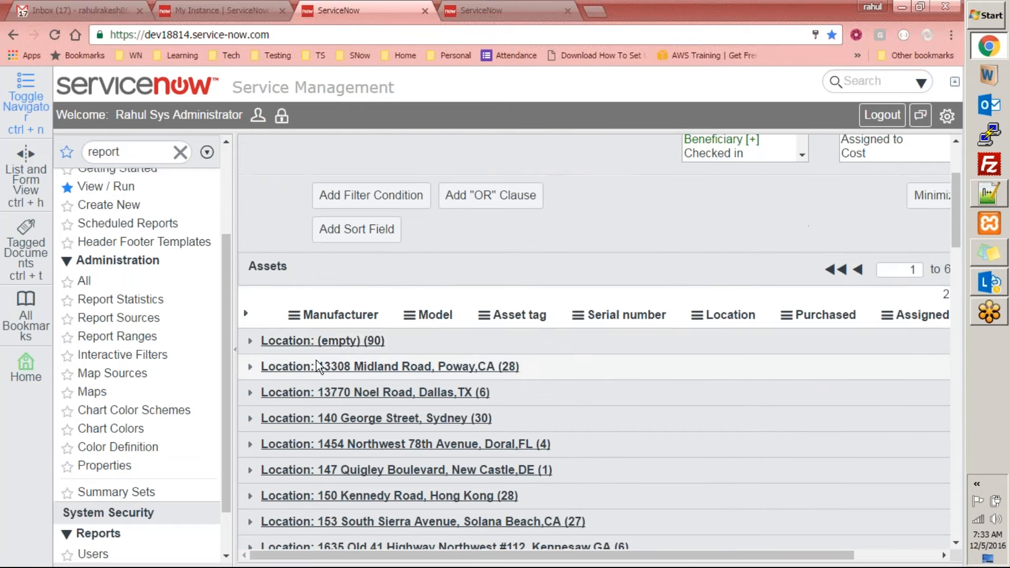
# Expand the (empty) location group to review its assets, collapse it again, and expand all location groups
pyautogui.click(249, 341)
pyautogui.scroll(-10, 403, 378)
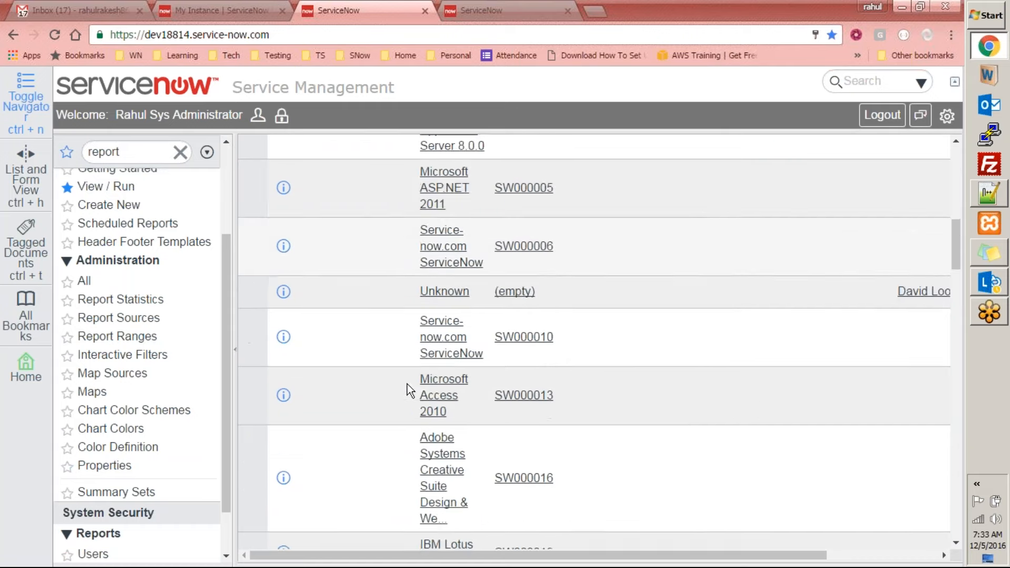
pyautogui.scroll(-4, 767, 503)
pyautogui.scroll(12, 769, 507)
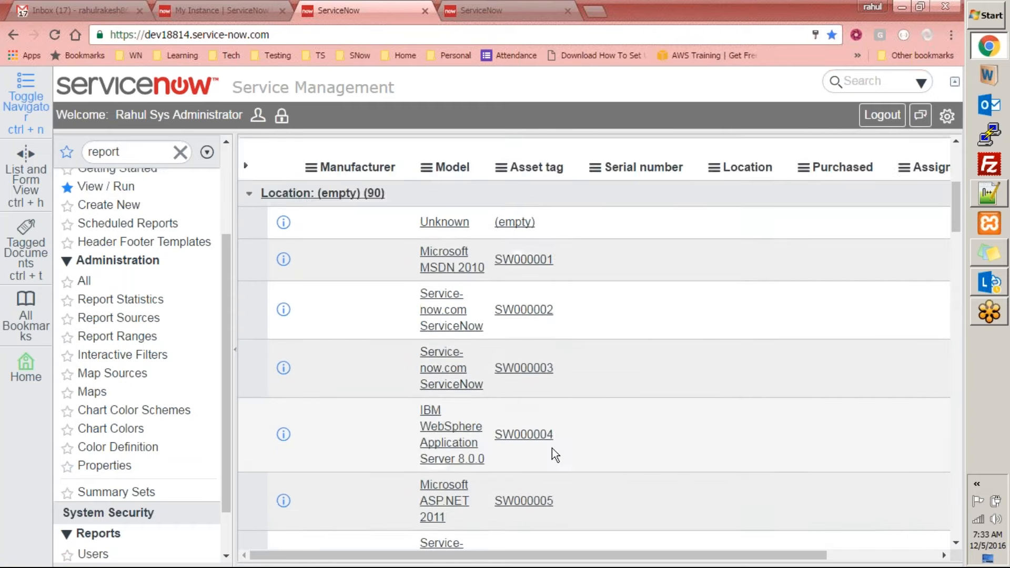
pyautogui.click(250, 415)
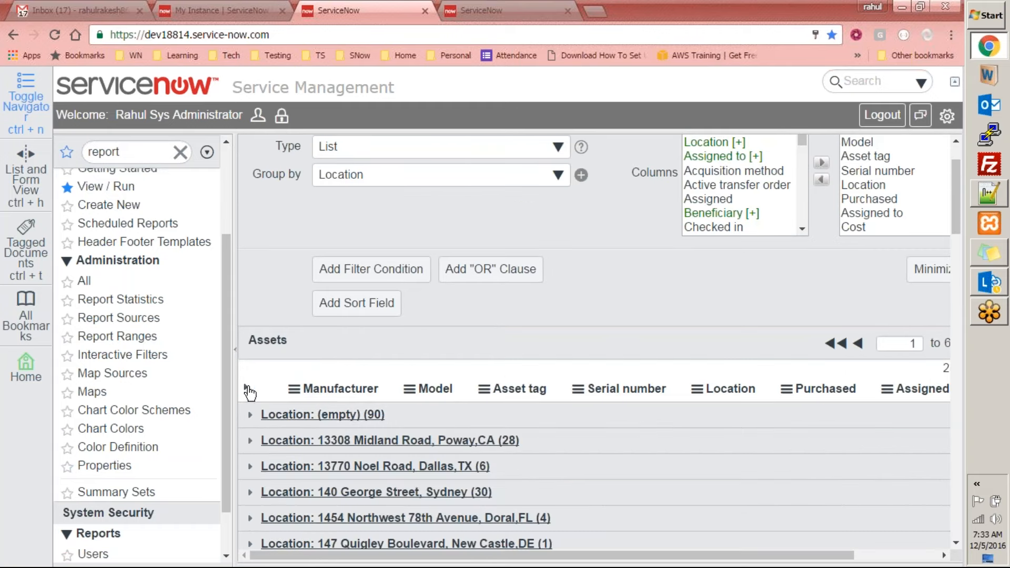
pyautogui.click(245, 387)
pyautogui.scroll(3, 290, 181)
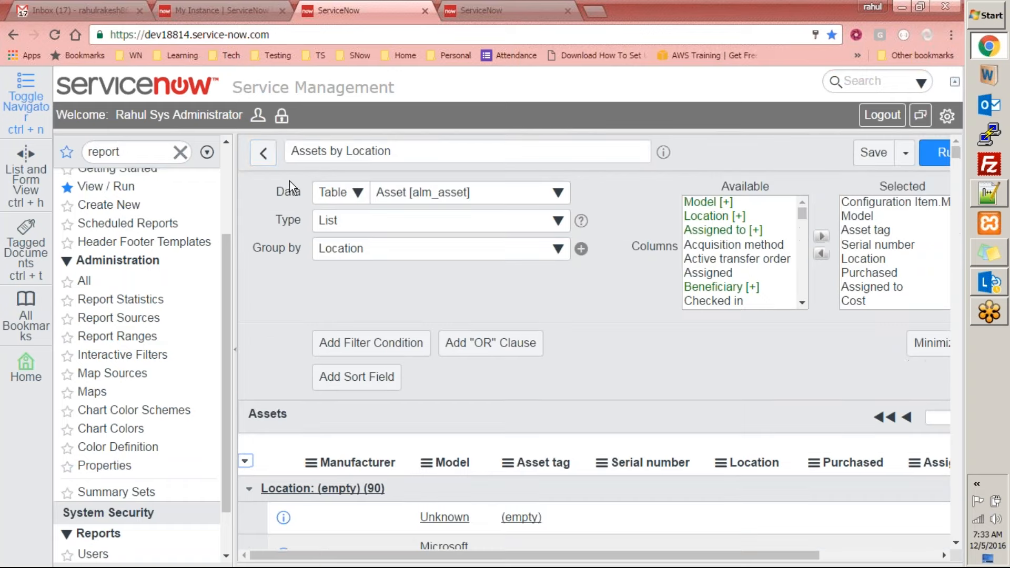
# Return to the Reports list, review it and start a new blank report
pyautogui.click(263, 153)
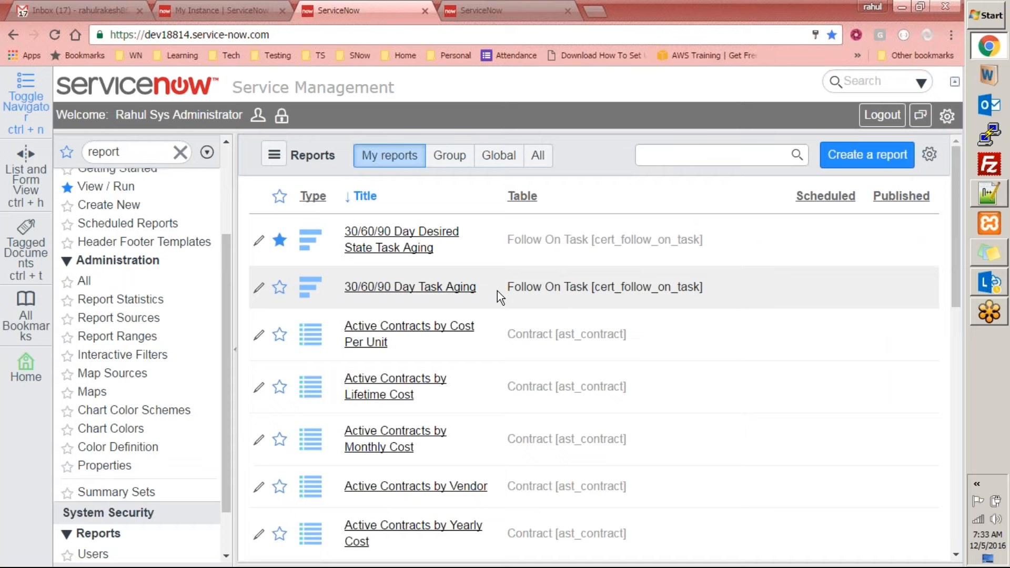
pyautogui.scroll(-8, 497, 291)
pyautogui.scroll(8, 497, 291)
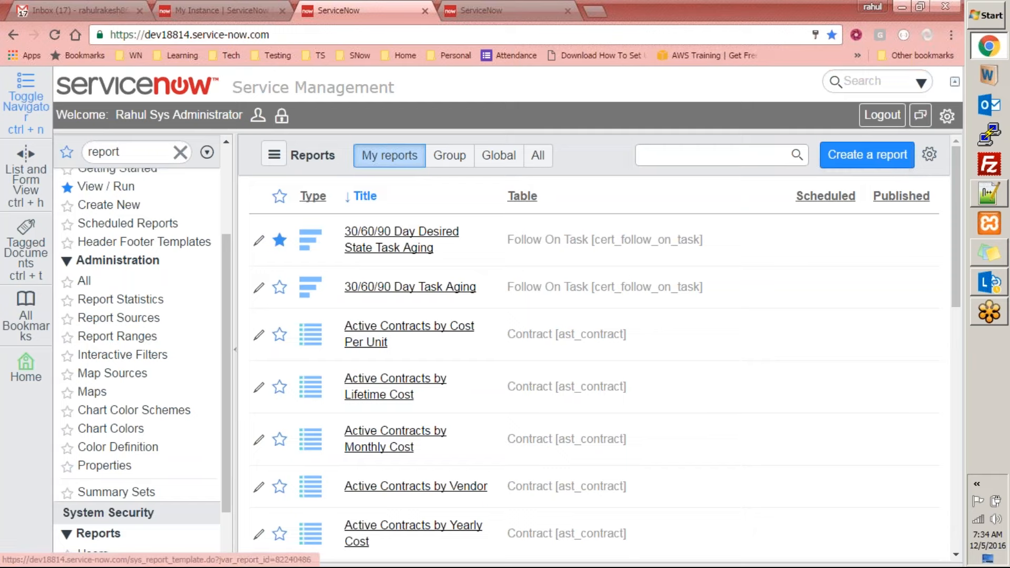
pyautogui.click(480, 241)
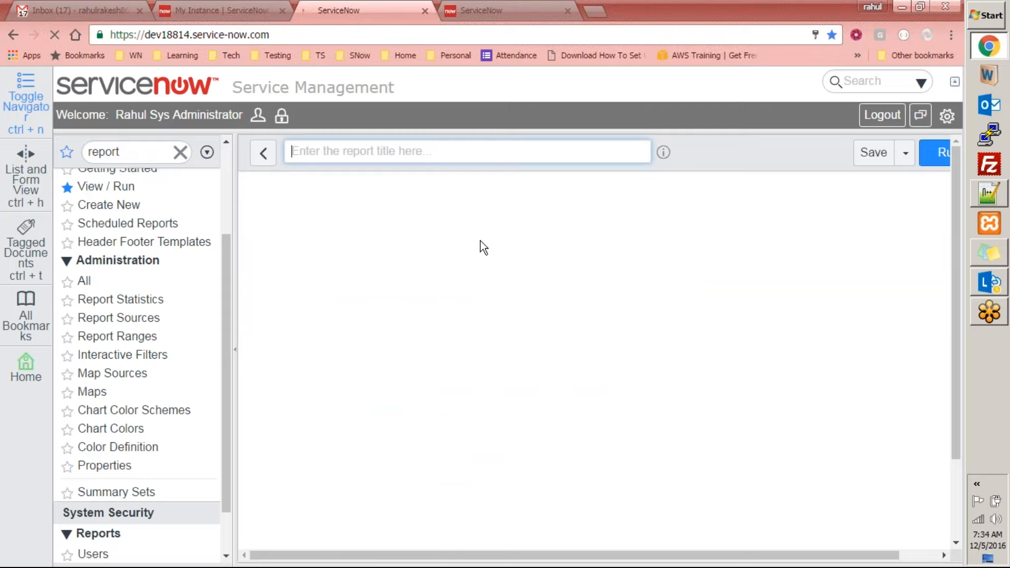
pyautogui.moveTo(223, 291); pyautogui.dragTo(244, 292)
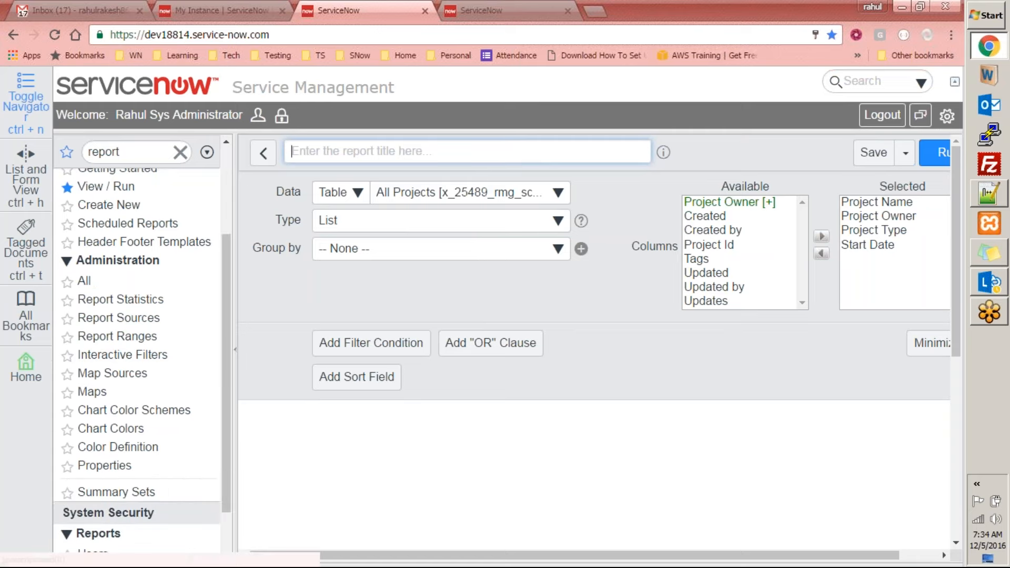
pyautogui.write('Project')
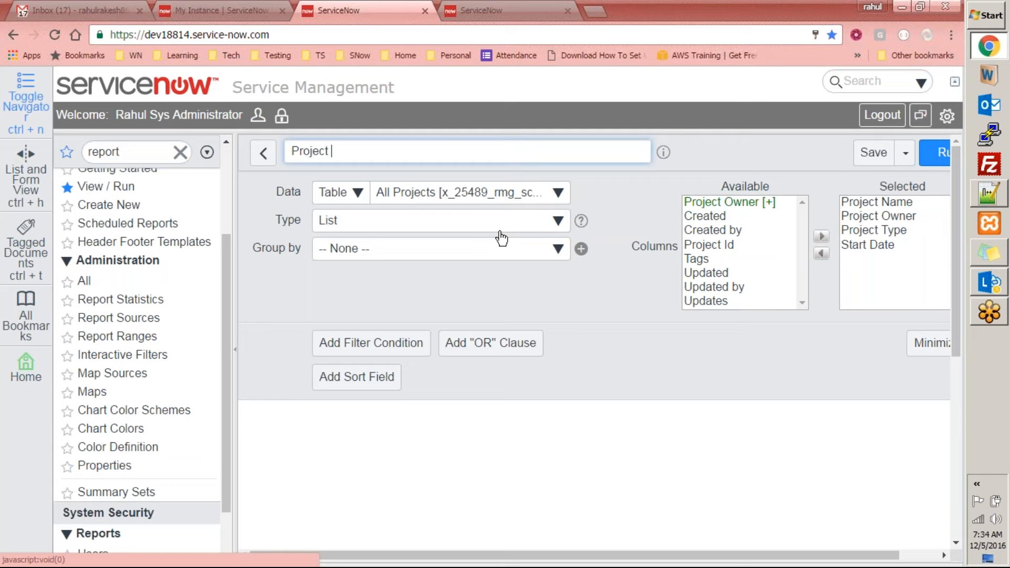
pyautogui.hotkey('ctrl', 'a')
pyautogui.press('BackSpace')
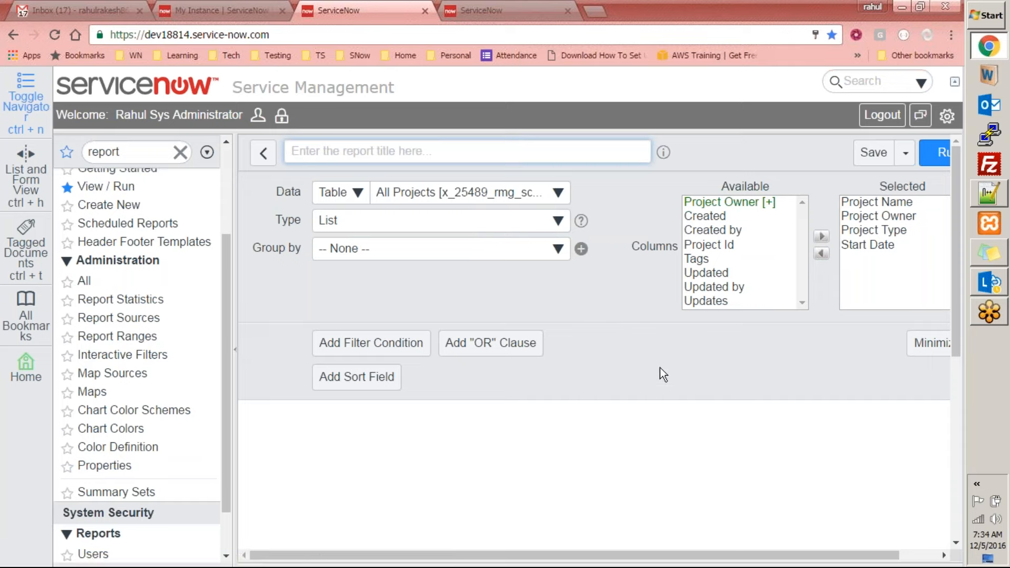
pyautogui.click(627, 368)
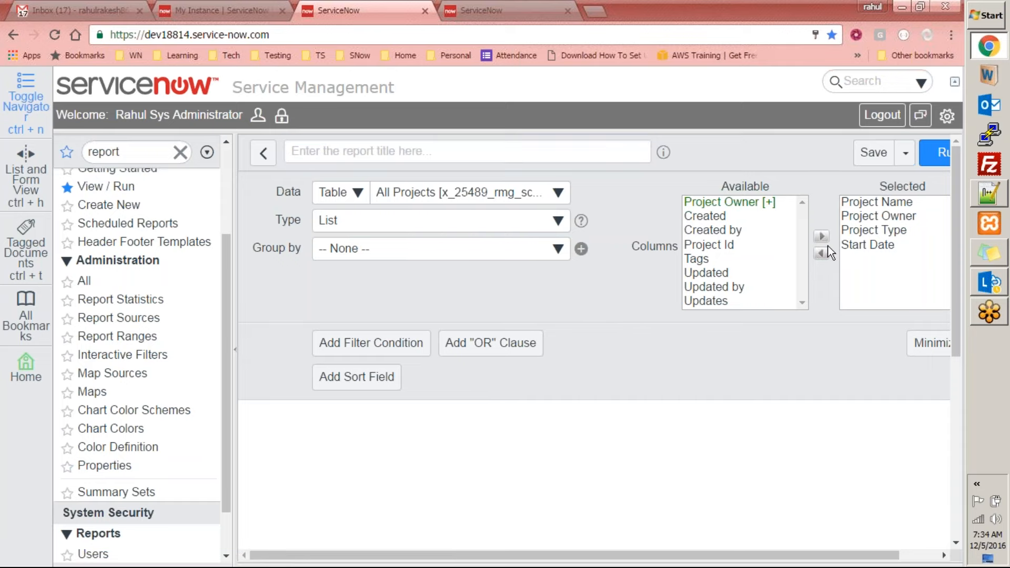
# Switch to Notepad++, highlight the Database Views topic in the topic list, and return to the browser
pyautogui.click(987, 193)
pyautogui.click(200, 195)
pyautogui.moveTo(198, 195); pyautogui.dragTo(51, 198)
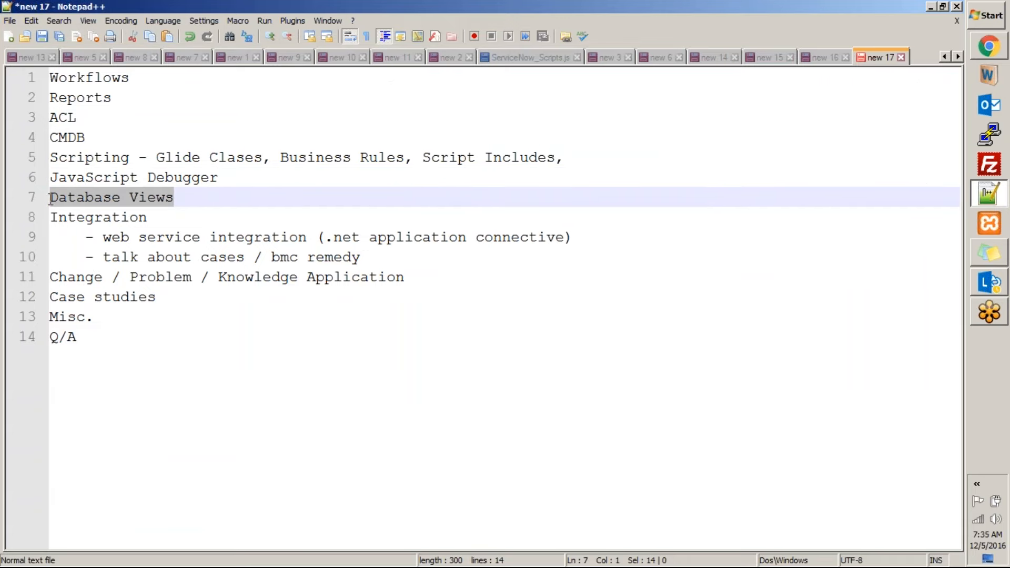
pyautogui.click(987, 193)
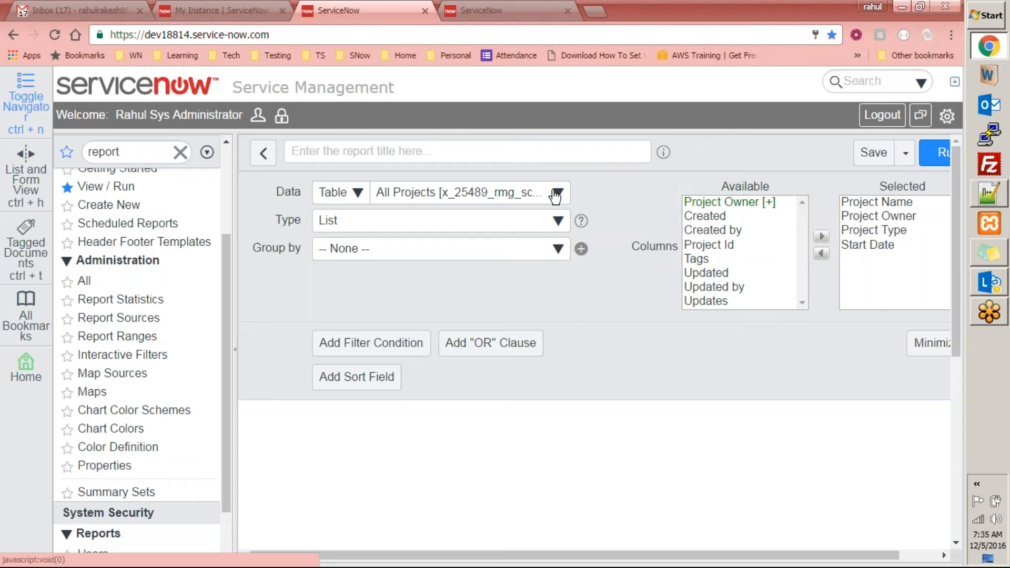
# View the tables available as the new report's data source and place the cursor in the report title
pyautogui.click(456, 194)
pyautogui.click(350, 236)
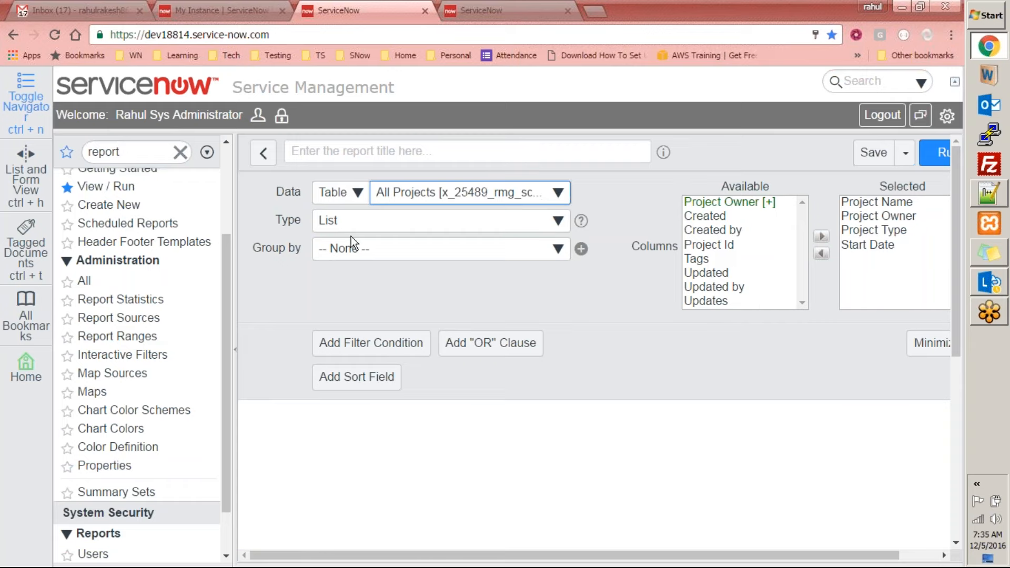
pyautogui.click(464, 151)
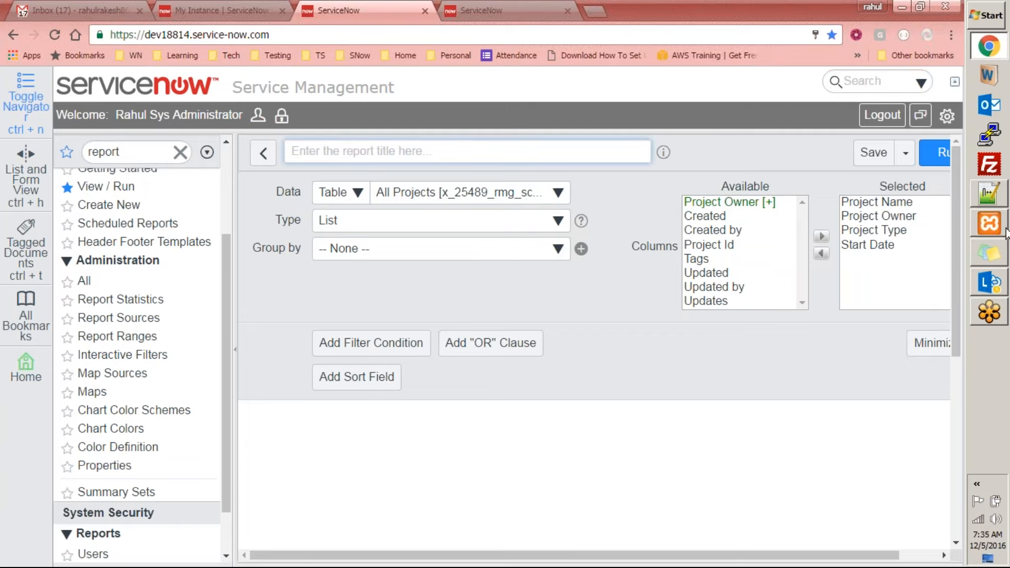
# Switch to Notepad++ and write the query line "Select * from incident" below the topic list
pyautogui.click(988, 193)
pyautogui.click(312, 427)
pyautogui.press('Return')
pyautogui.press('Return')
pyautogui.press('Return')
pyautogui.write('S')
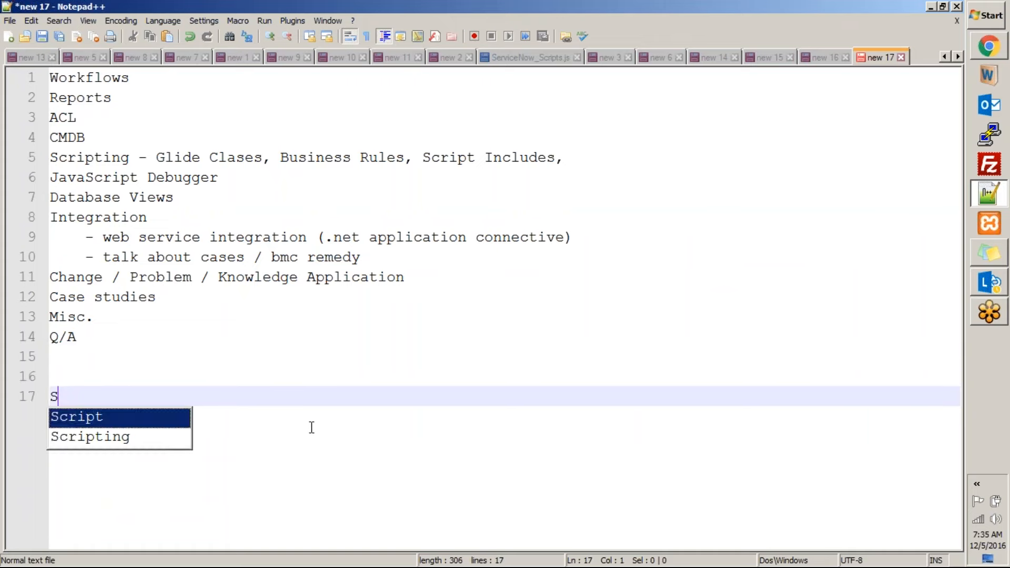
pyautogui.write('elect * from incident')
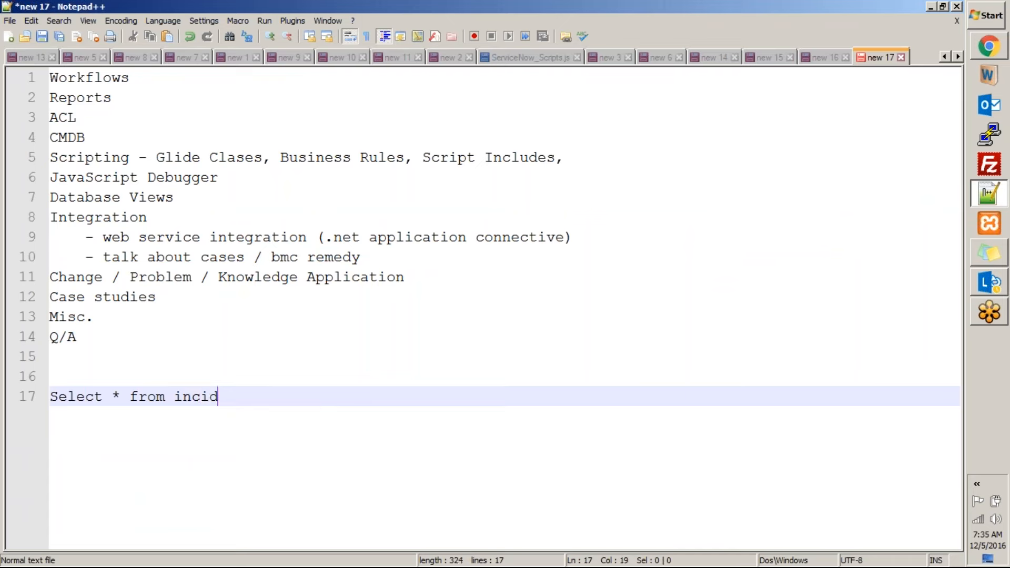
# Add the condition line "where active = true and created = now();" to the query
pyautogui.write('where')
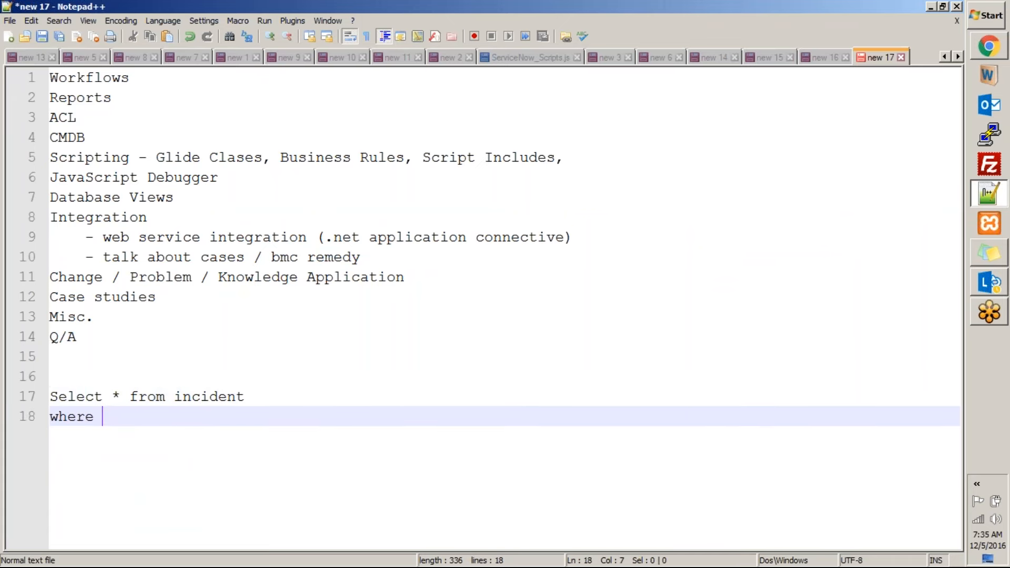
pyautogui.write(' active = true')
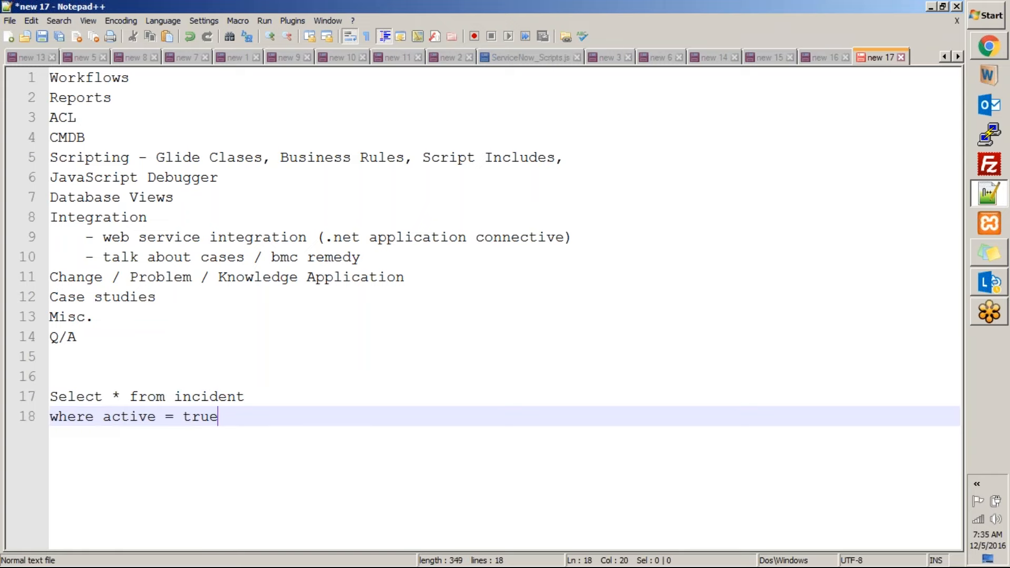
pyautogui.write(' and created = now();')
# Insert a "=========" separator line above the query and move the query into a new document
pyautogui.press('Up')
pyautogui.press('Up')
pyautogui.write('=========')
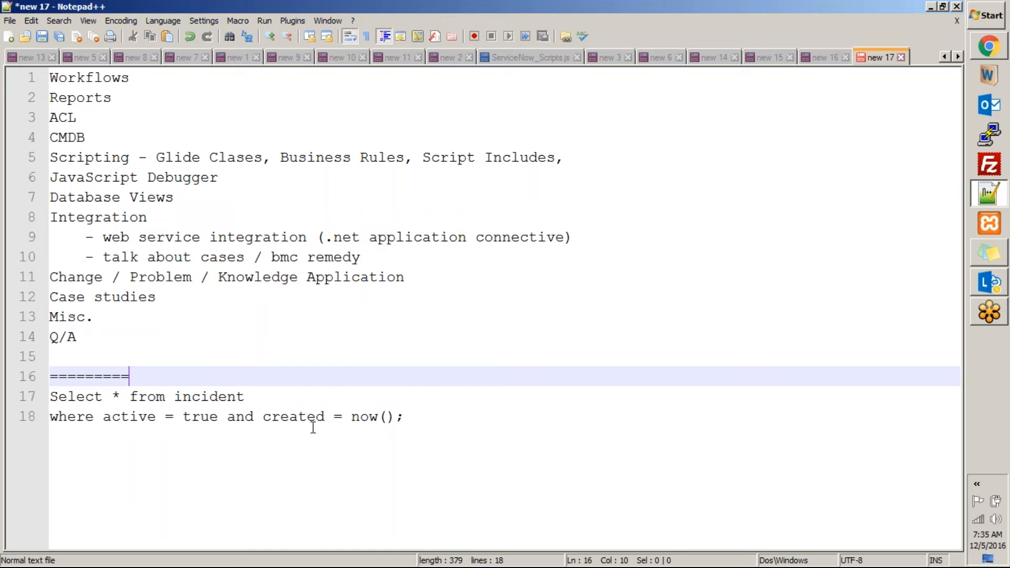
pyautogui.moveTo(403, 417); pyautogui.dragTo(32, 402)
pyautogui.hotkey('ctrl', 'x')
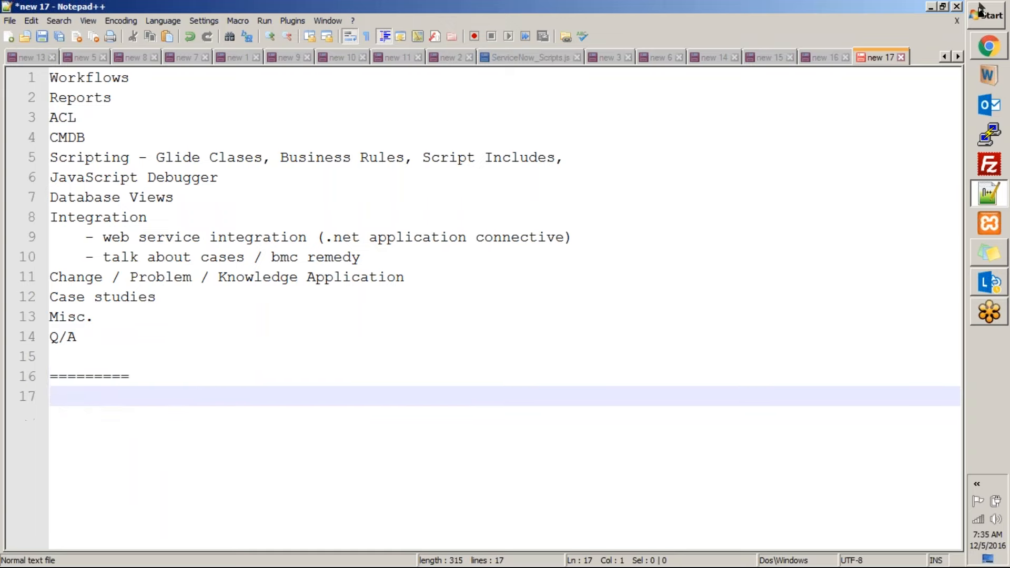
pyautogui.hotkey('ctrl', 'n')
pyautogui.hotkey('ctrl', 'v')
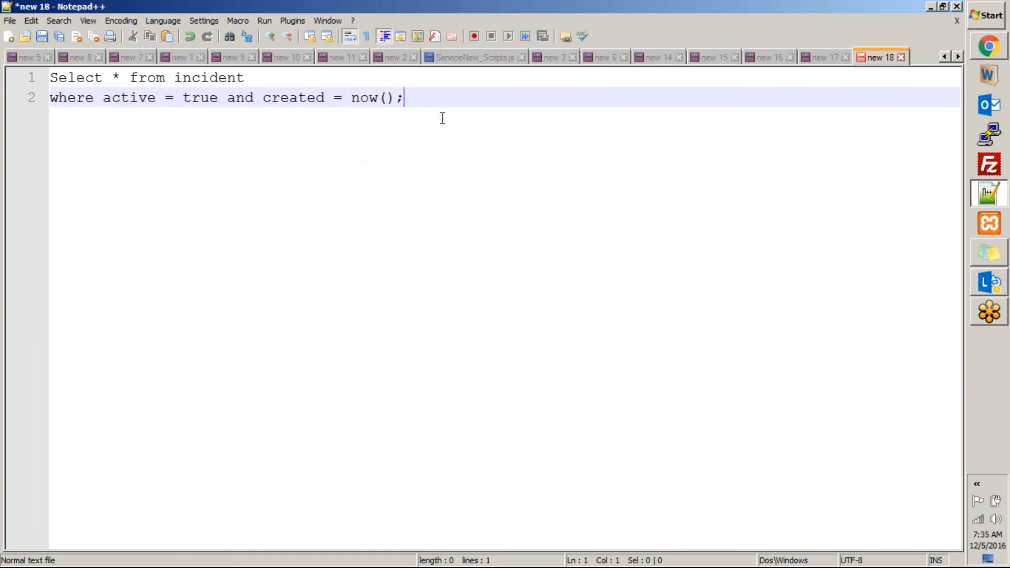
# Set the new document's syntax language to SQL
pyautogui.hotkey('alt', 'l')
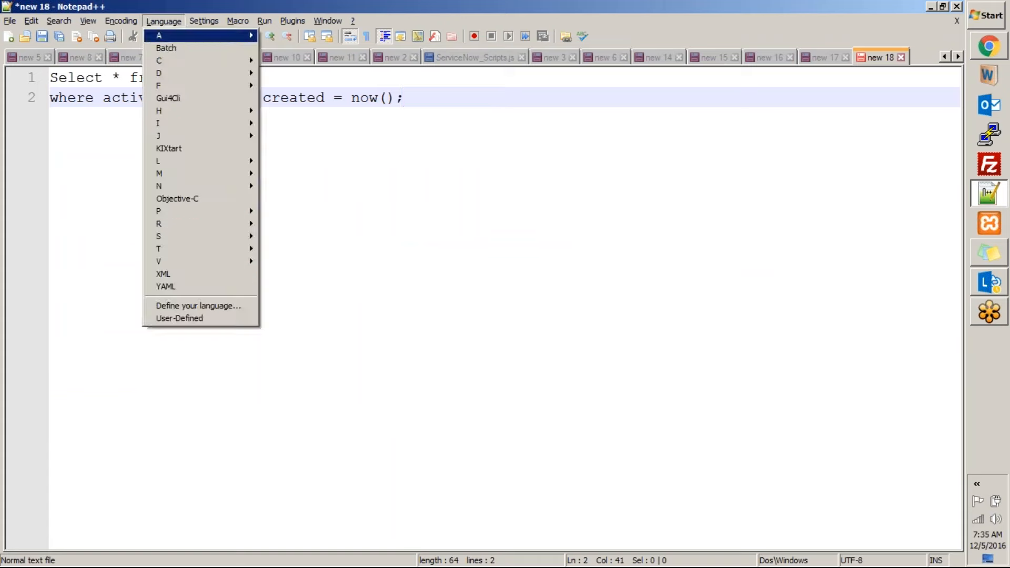
pyautogui.press('s')
pyautogui.press('Down')
pyautogui.press('Down')
pyautogui.press('Down')
pyautogui.press('Return')
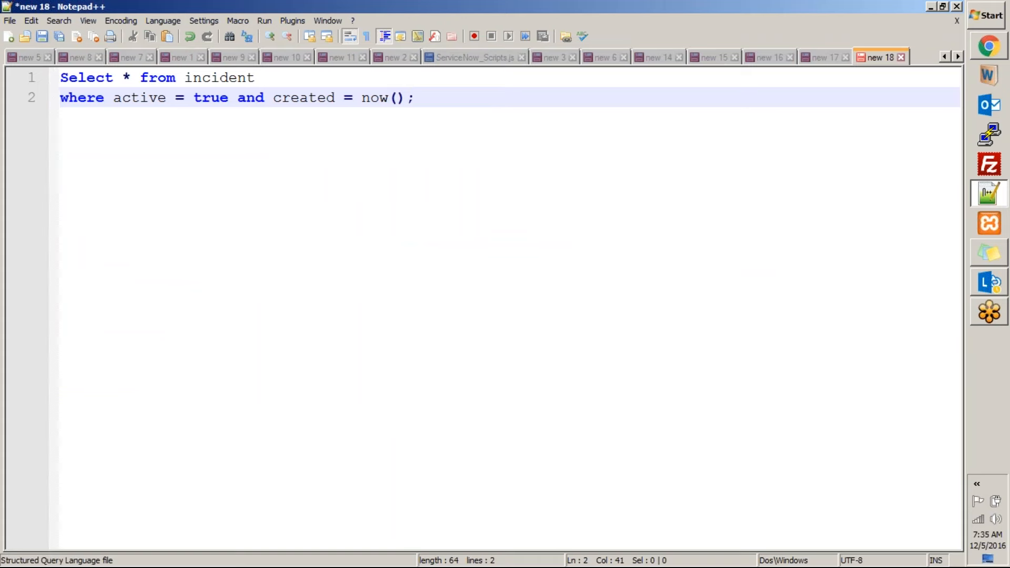
# Replace now() and the closing semicolon in the query with the quoted date '12/5/2016'
pyautogui.click(406, 99)
pyautogui.moveTo(406, 98); pyautogui.dragTo(366, 94)
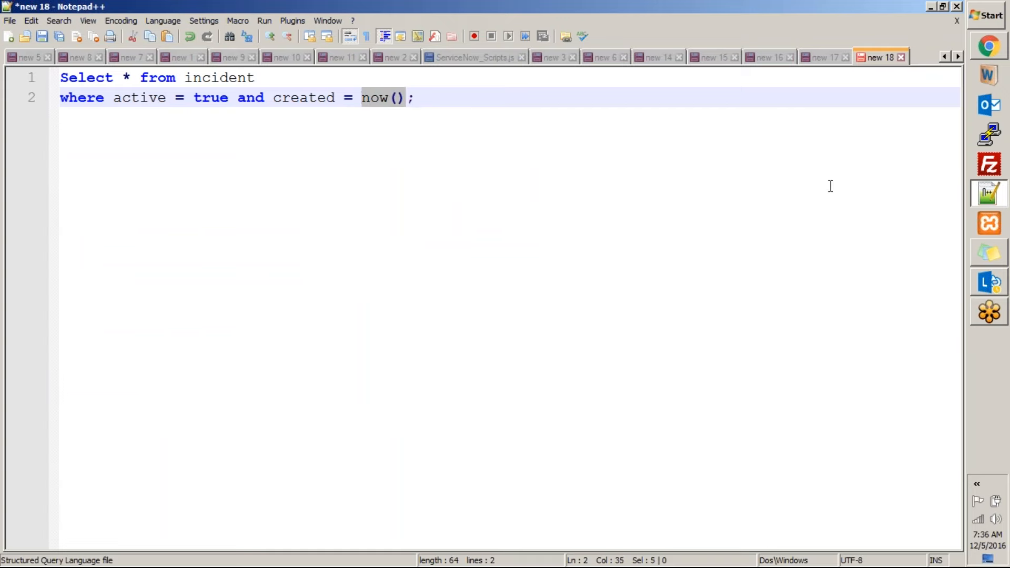
pyautogui.write("''")
pyautogui.press('End')
pyautogui.write('12/5/2016')
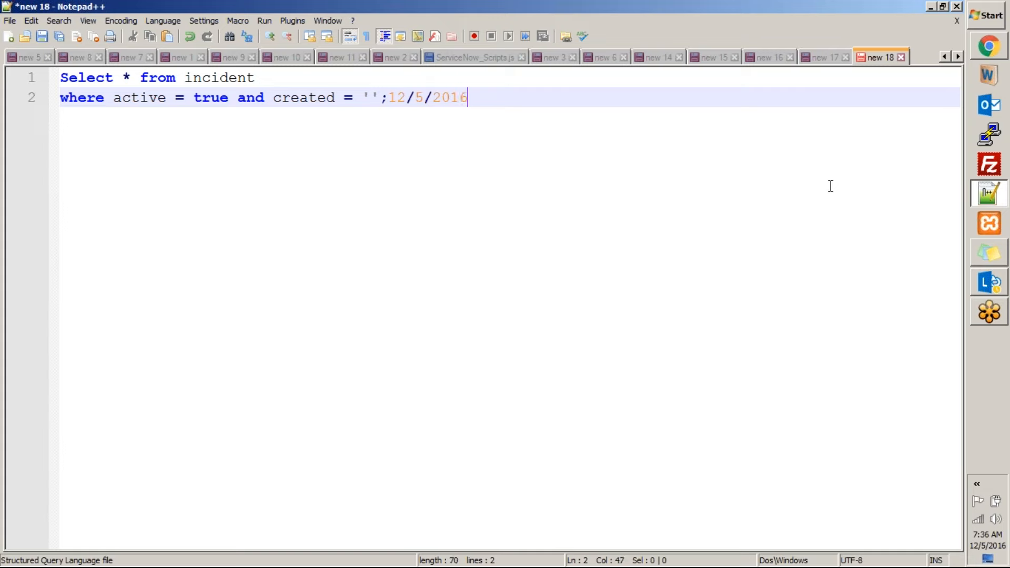
pyautogui.click(389, 99)
pyautogui.press('BackSpace')
pyautogui.press('BackSpace')
pyautogui.press('End')
pyautogui.write("'")
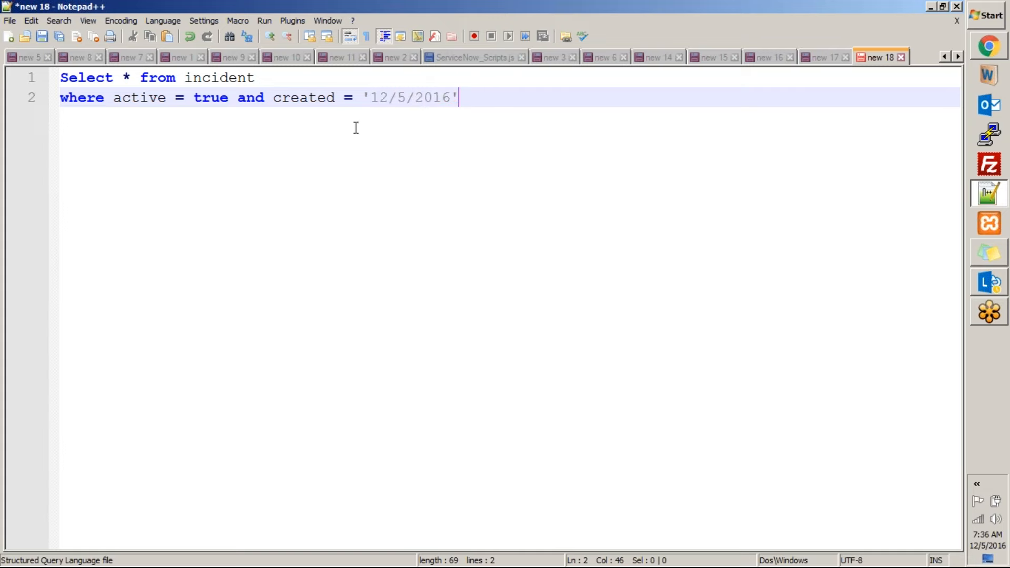
# Highlight the query's first line and the whole query, and return to the new report in the browser
pyautogui.click(66, 79)
pyautogui.moveTo(67, 78); pyautogui.dragTo(270, 79)
pyautogui.click(236, 97)
pyautogui.moveTo(494, 95); pyautogui.dragTo(23, 76)
pyautogui.hotkey('alt', 'Tab')
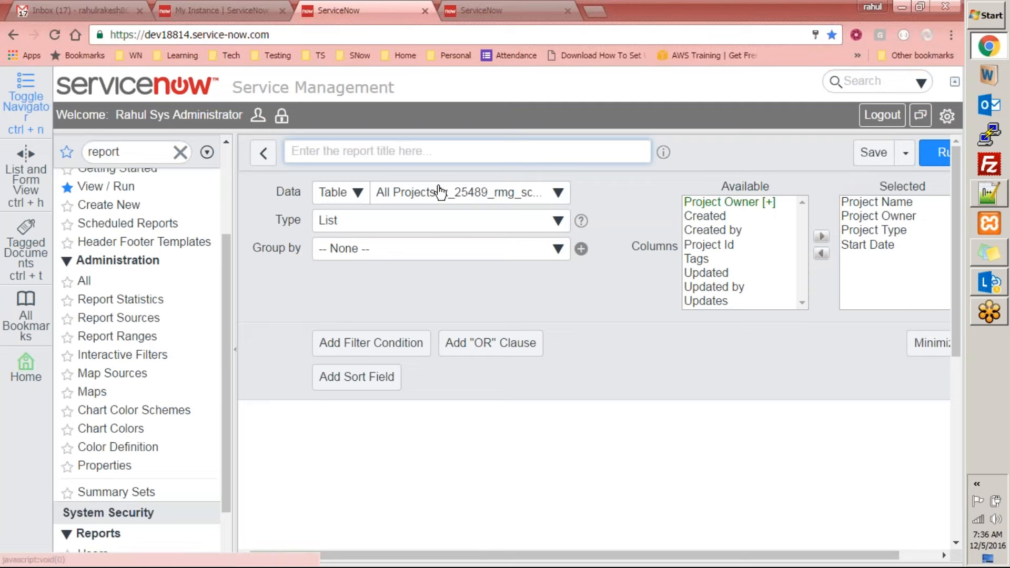
# Set the report's source table to Incident [incident] and title it "Active Incidents by day"
pyautogui.click(443, 194)
pyautogui.write('incide')
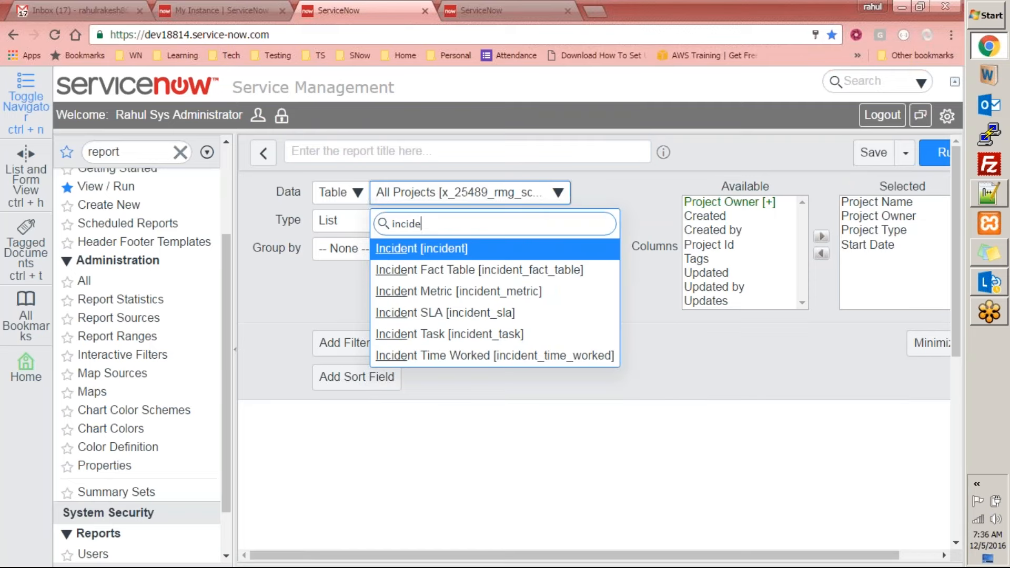
pyautogui.press('Return')
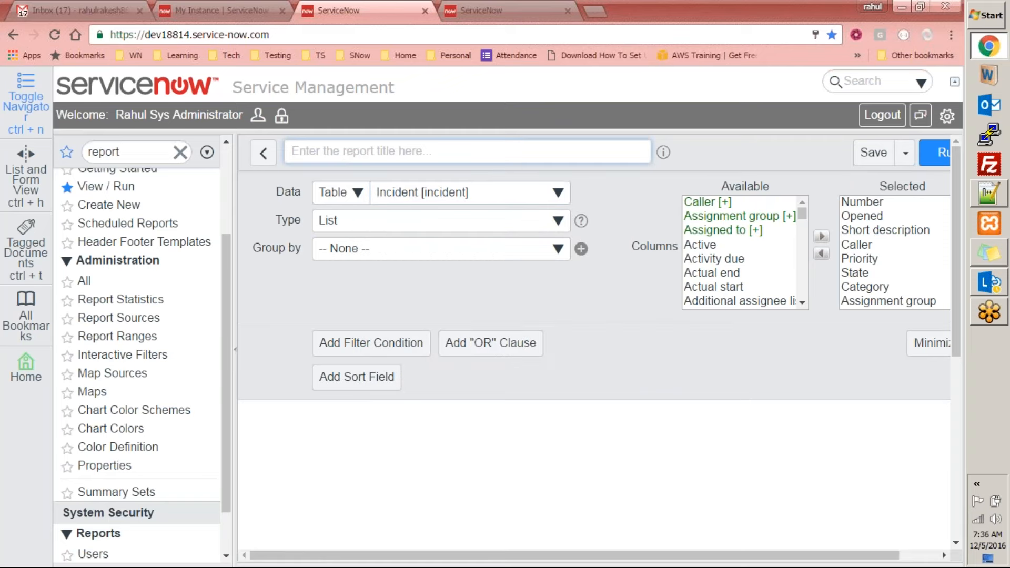
pyautogui.write('Active ')
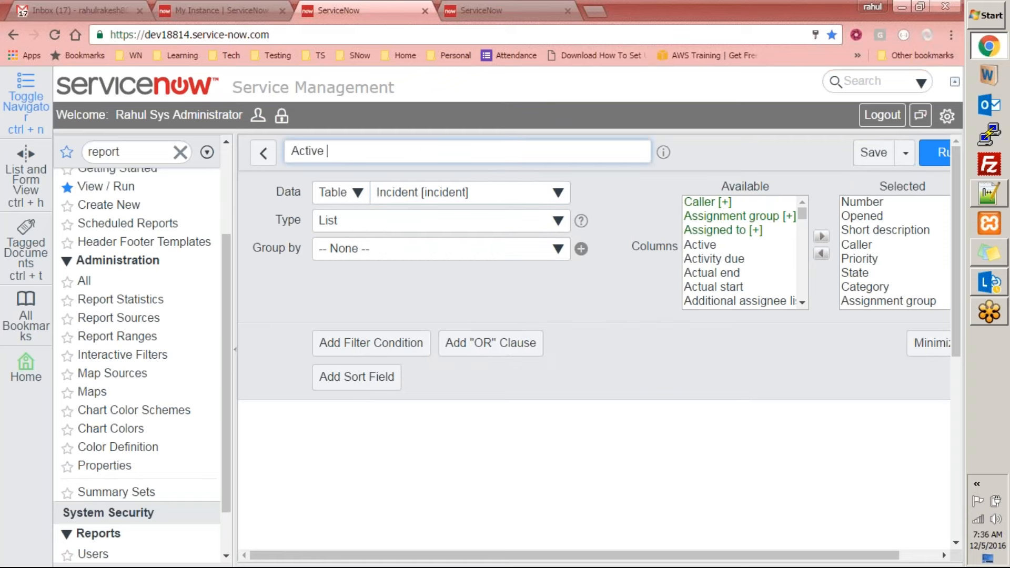
pyautogui.write('Incidents by day')
# Set the report type to Pie, highlight "by day" in the title and look through the other chart types
pyautogui.click(426, 220)
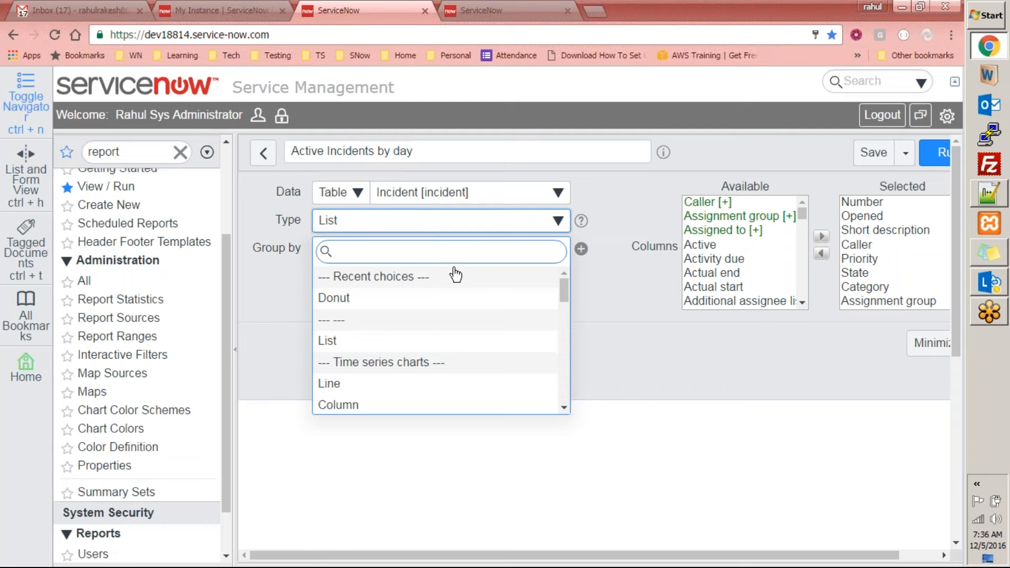
pyautogui.write('pue')
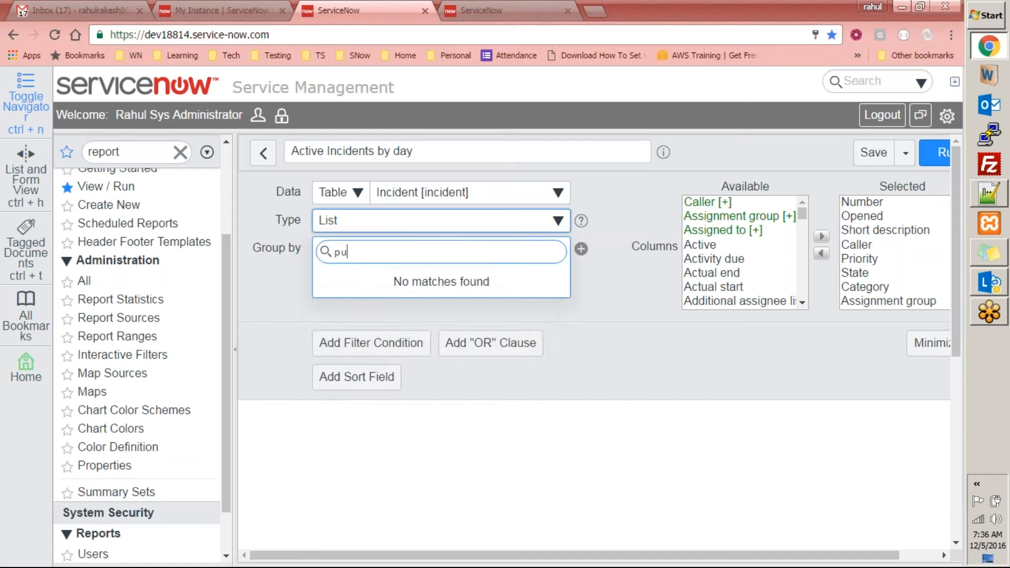
pyautogui.press('BackSpace')
pyautogui.write('ie')
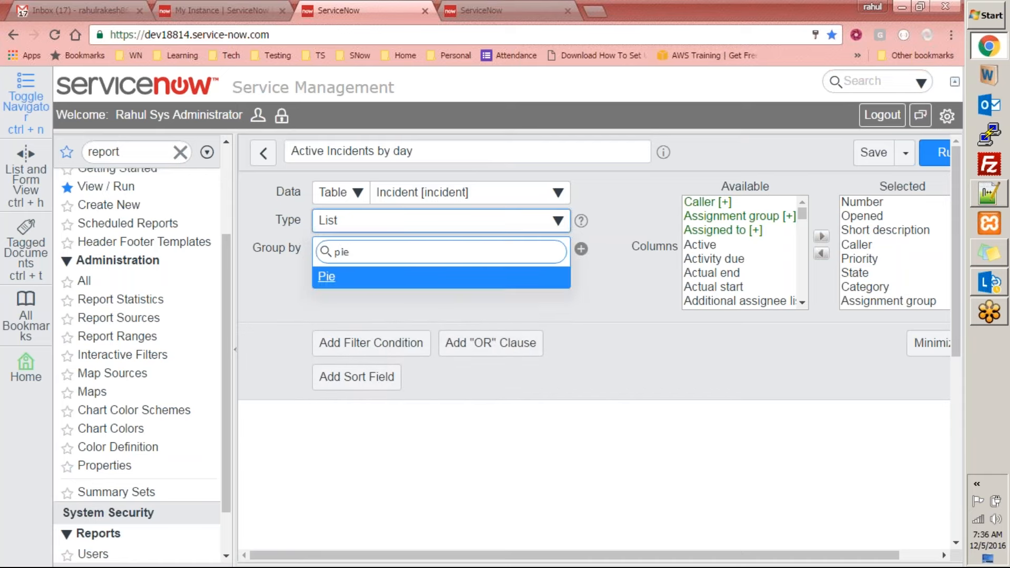
pyautogui.click(401, 278)
pyautogui.moveTo(435, 153); pyautogui.dragTo(382, 156)
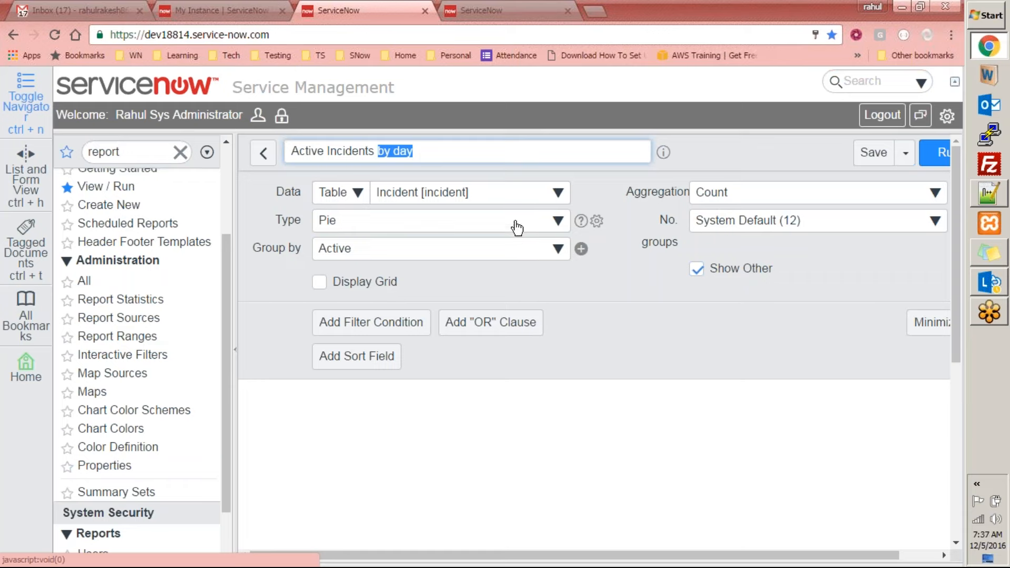
pyautogui.click(442, 158)
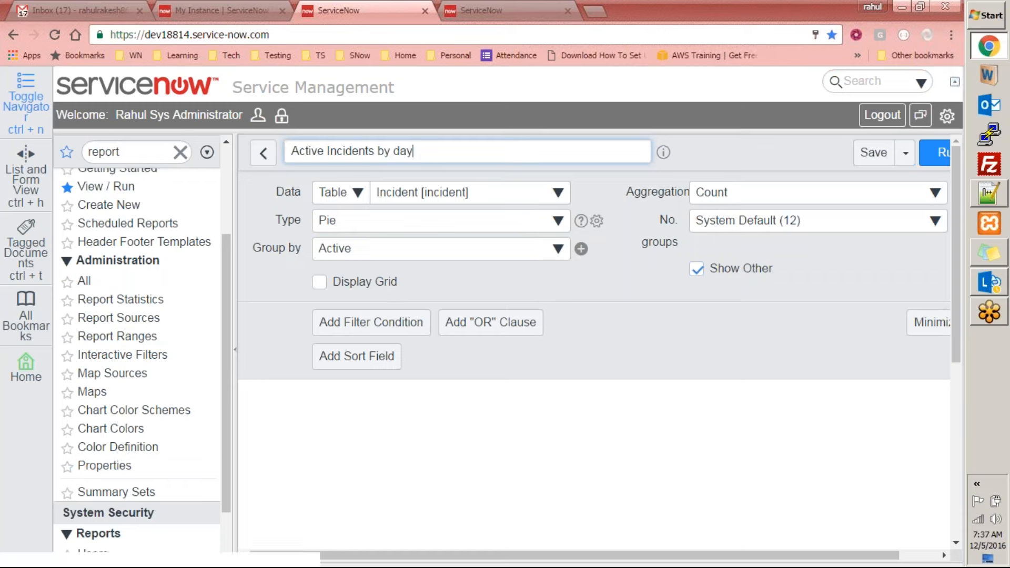
pyautogui.click(410, 226)
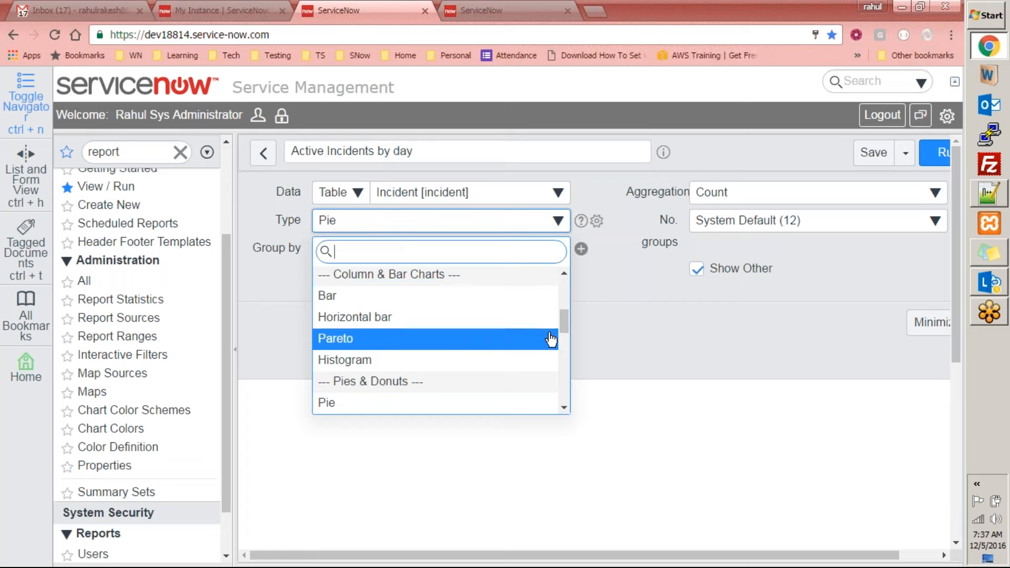
pyautogui.click(611, 313)
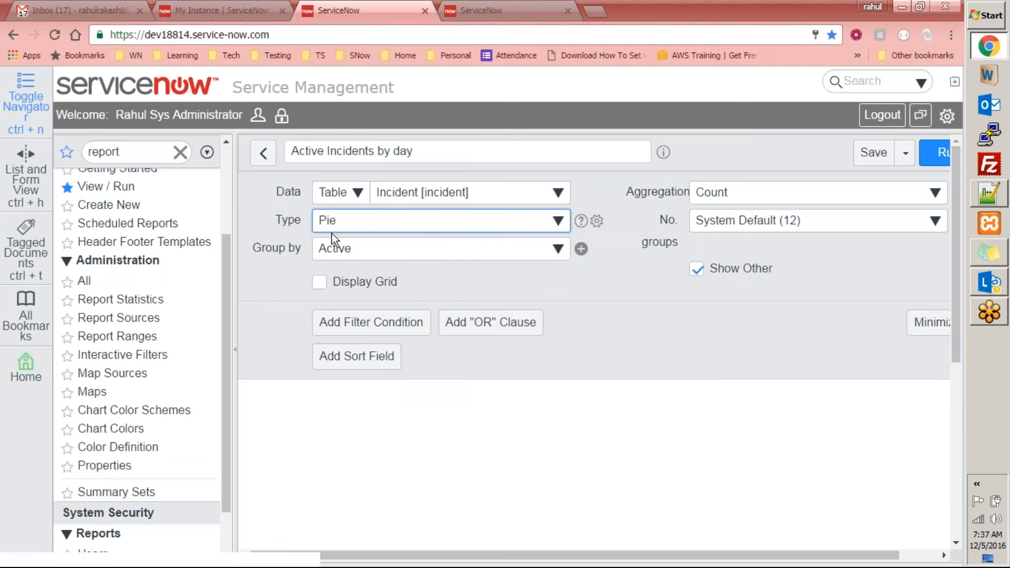
# Group the pie chart by Created and run the report
pyautogui.click(399, 256)
pyautogui.write('cre')
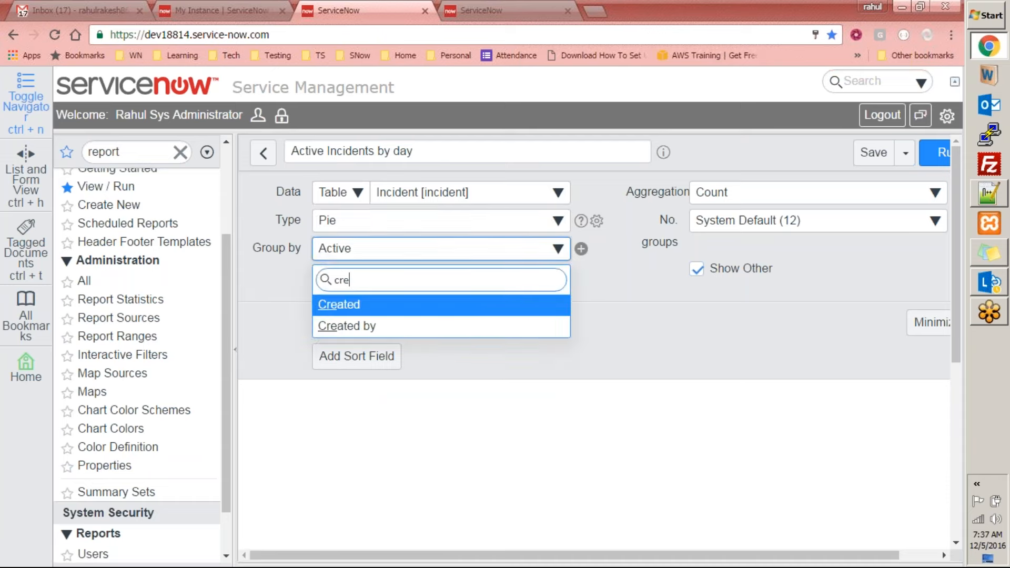
pyautogui.click(367, 308)
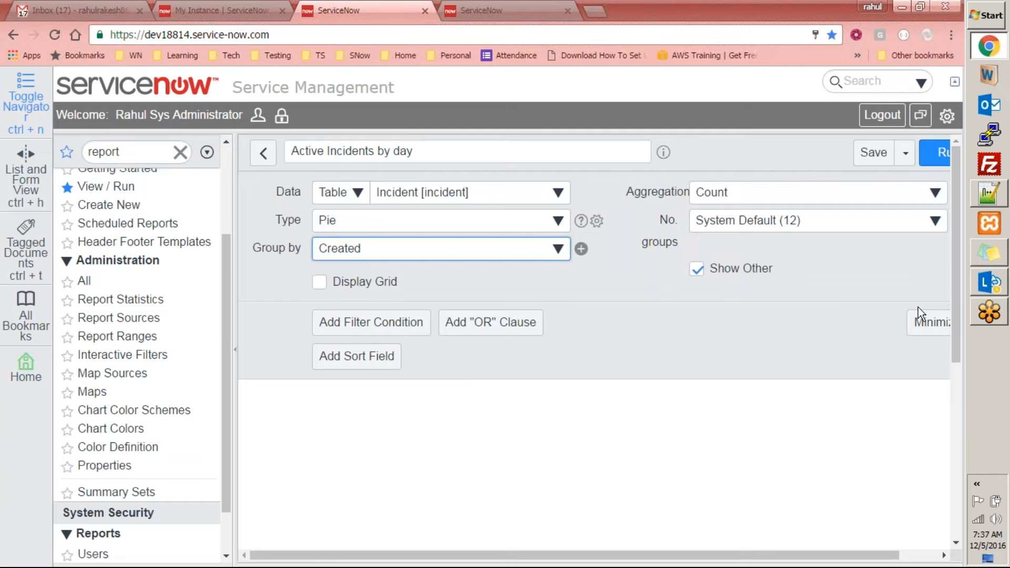
pyautogui.moveTo(777, 555)
pyautogui.mouseDown()
pyautogui.moveTo(817, 556)
pyautogui.moveTo(776, 553)
pyautogui.mouseUp()
pyautogui.click(936, 156)
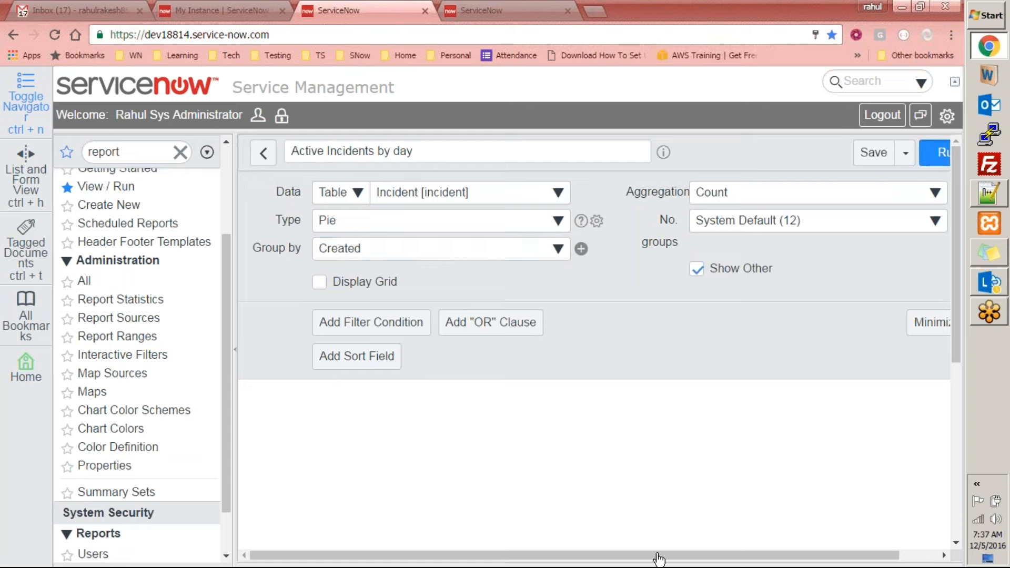
pyautogui.moveTo(620, 557); pyautogui.dragTo(693, 556)
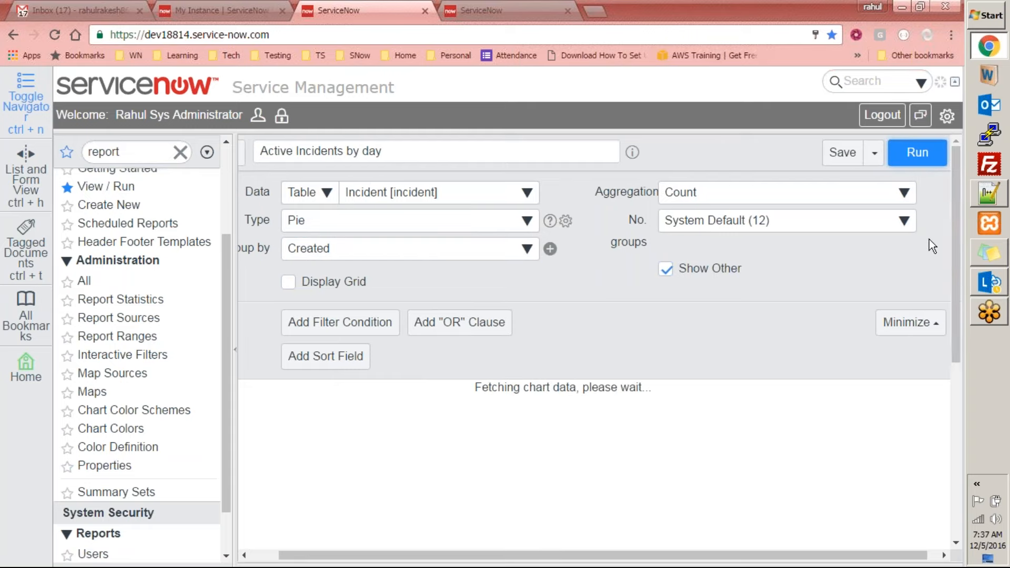
# Examine the slices of the generated pie chart and the fields available for additional grouping
pyautogui.moveTo(960, 229); pyautogui.dragTo(957, 258)
pyautogui.scroll(-3, 637, 377)
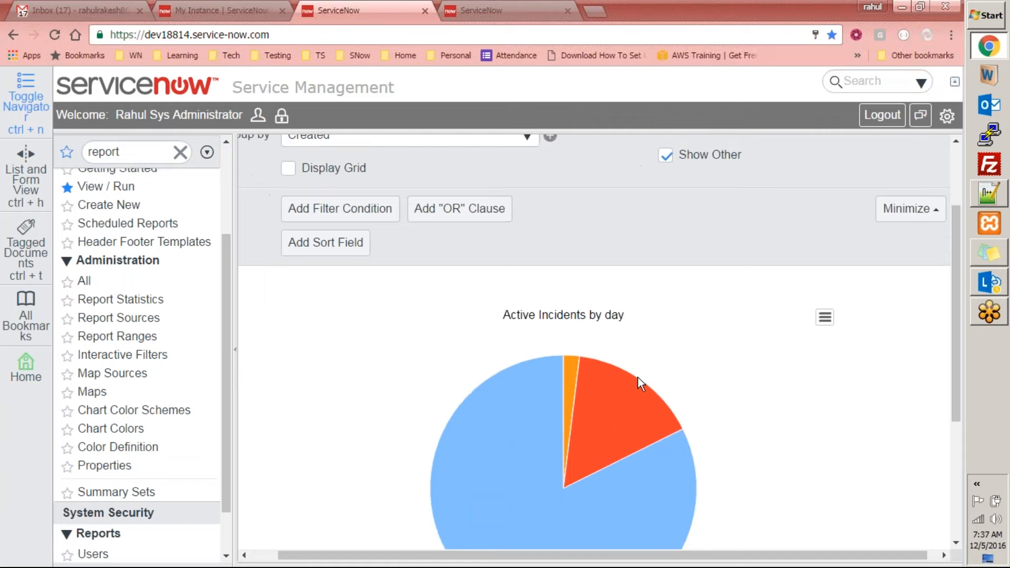
pyautogui.moveTo(617, 316)
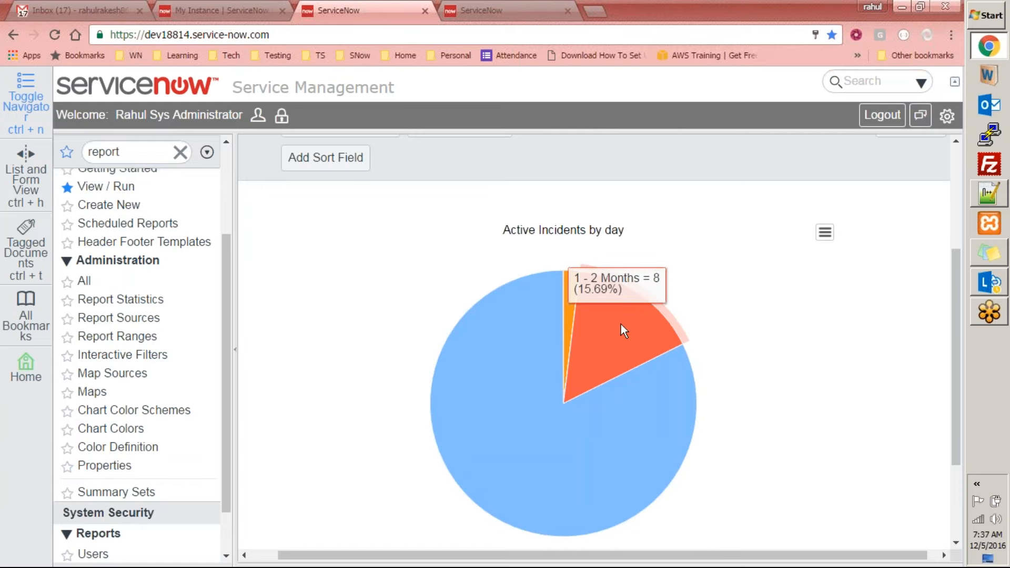
pyautogui.scroll(4, 594, 333)
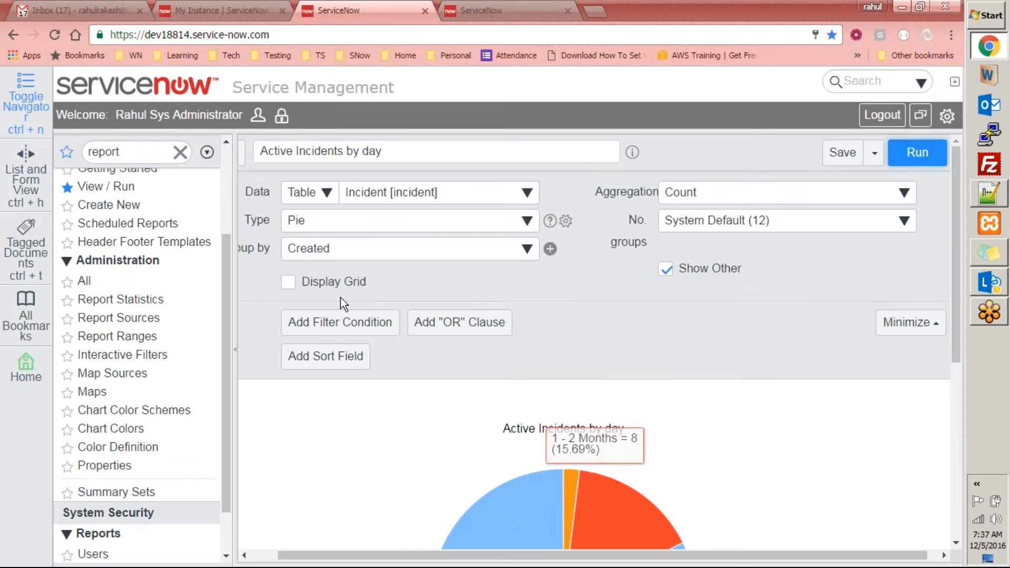
pyautogui.click(550, 249)
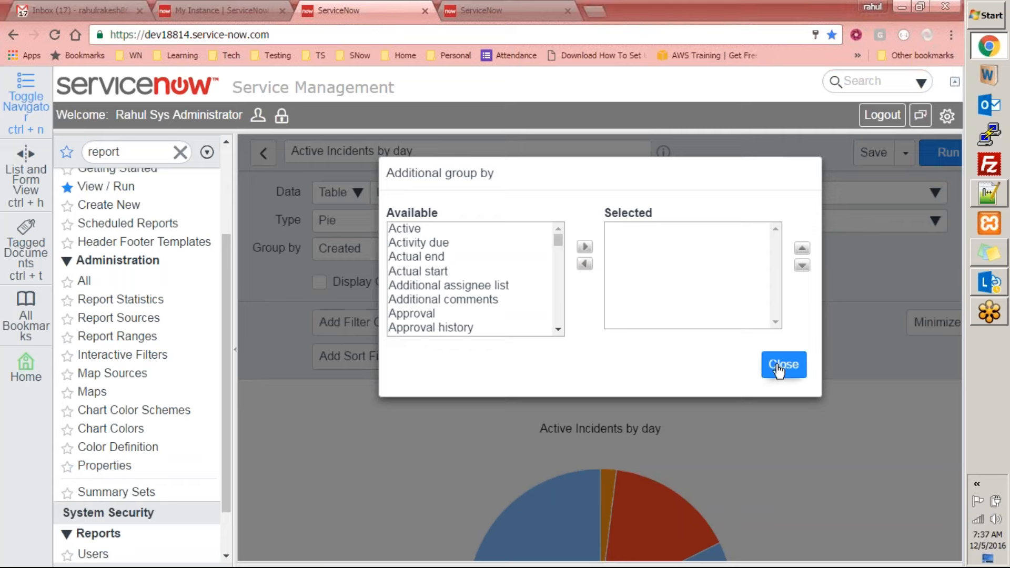
pyautogui.click(783, 365)
# Change the report type to Horizontal bar
pyautogui.click(505, 225)
pyautogui.click(571, 287)
pyautogui.click(456, 221)
pyautogui.write('h')
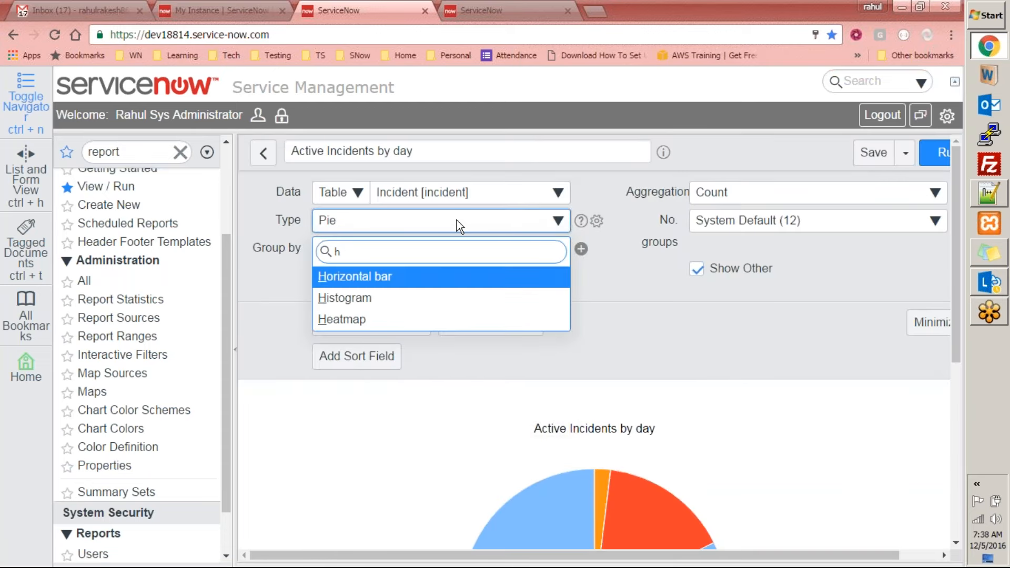
pyautogui.click(405, 279)
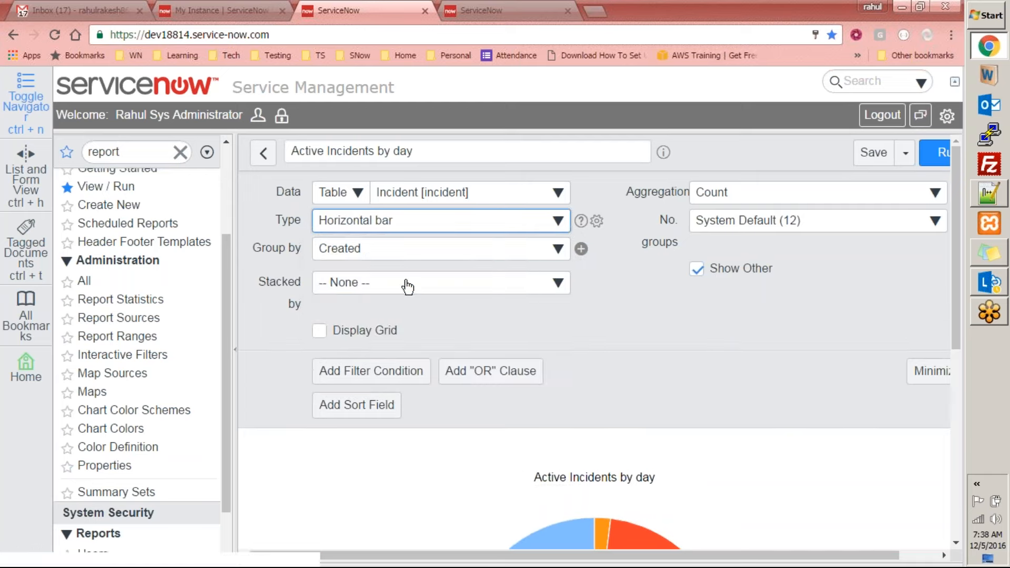
pyautogui.click(519, 257)
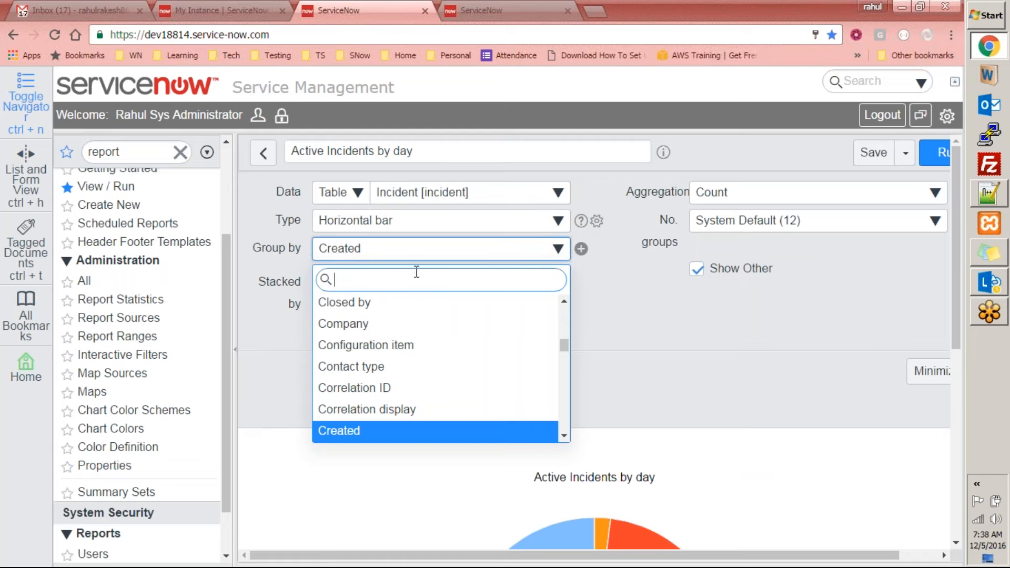
pyautogui.click(509, 254)
pyautogui.click(415, 257)
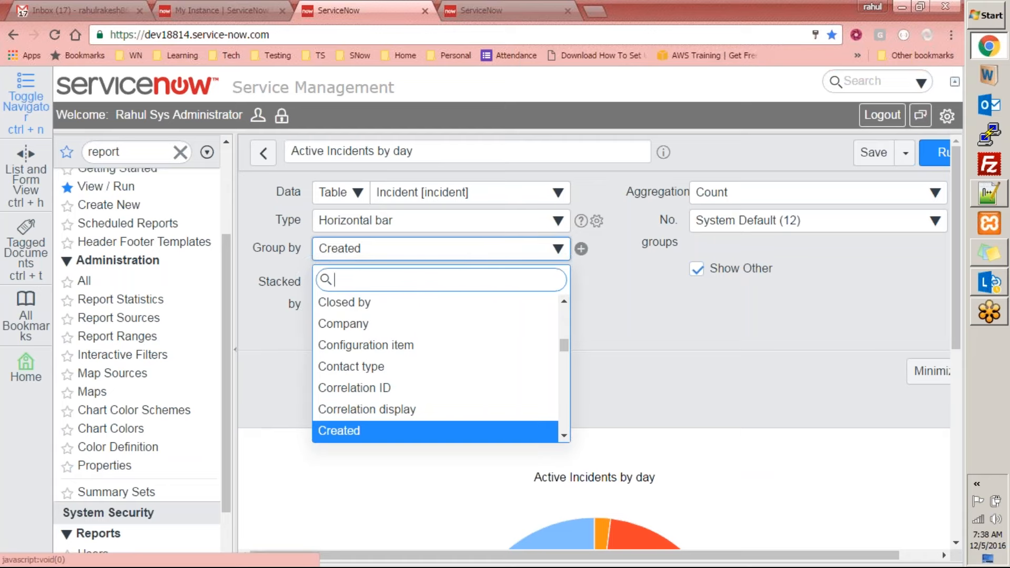
pyautogui.click(263, 151)
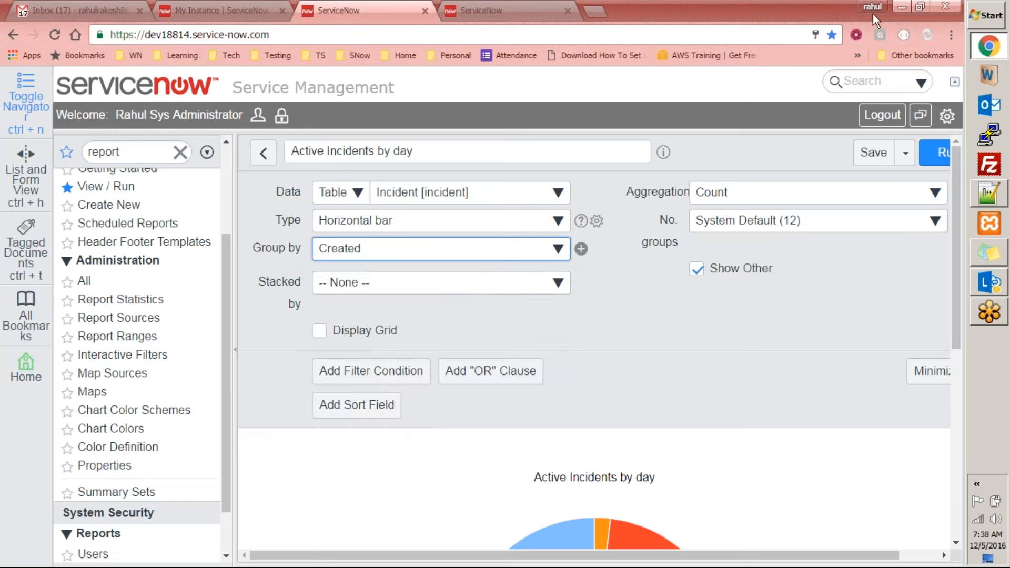
pyautogui.click(734, 17)
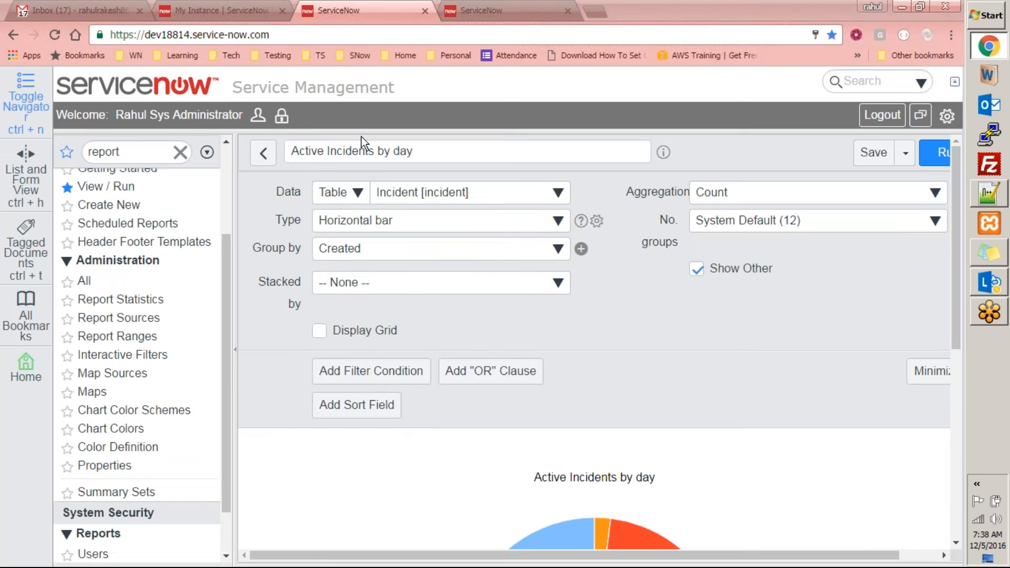
# Return to the reports list and create a new report based on the Incident [incident] table
pyautogui.click(263, 152)
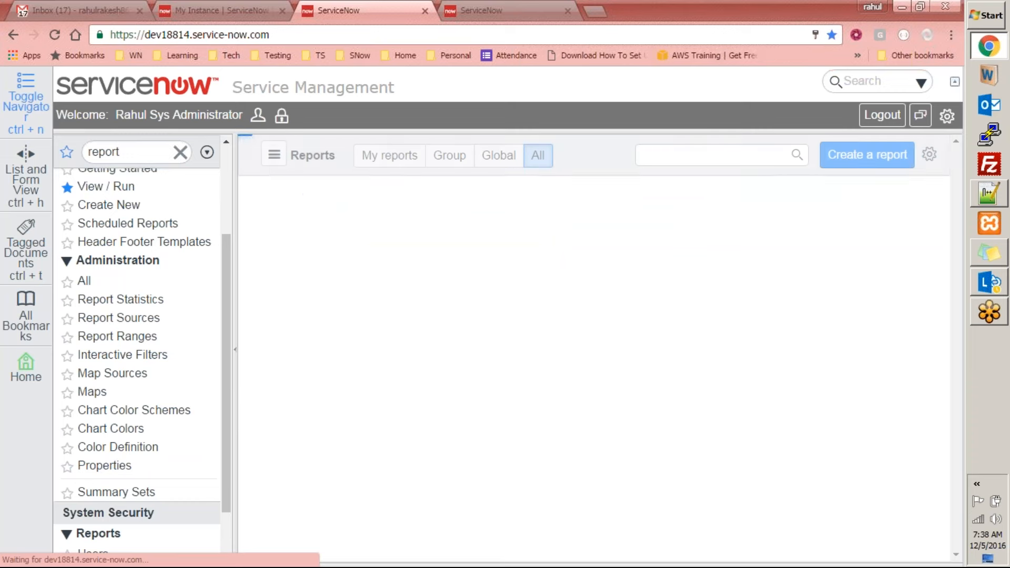
pyautogui.click(868, 160)
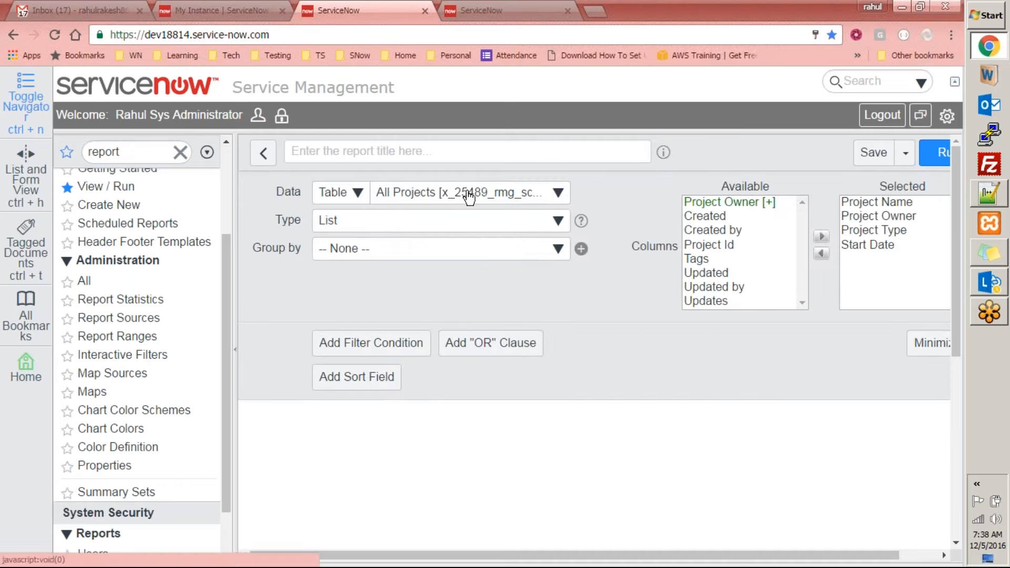
pyautogui.click(430, 199)
pyautogui.write('inciden')
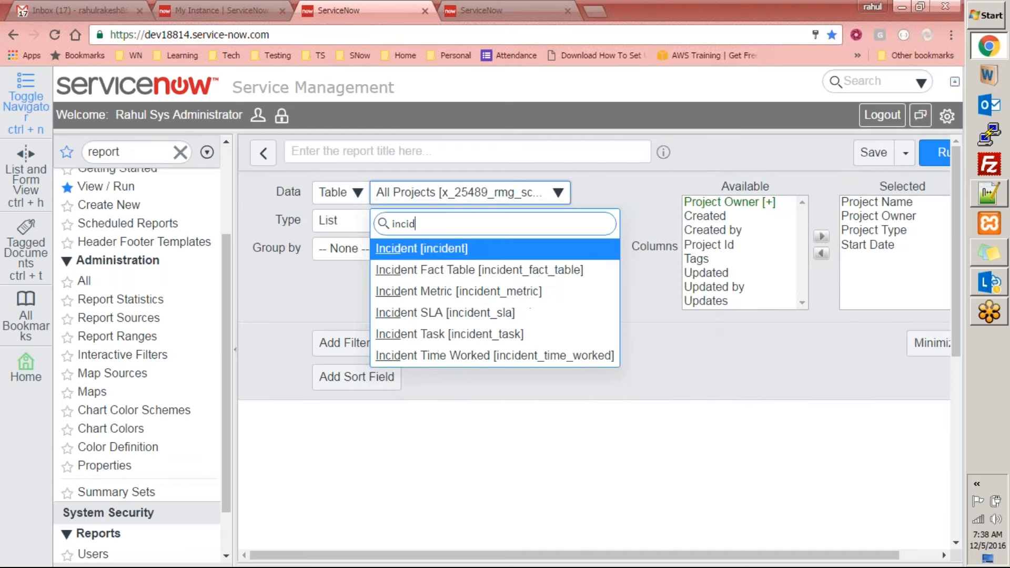
pyautogui.click(456, 255)
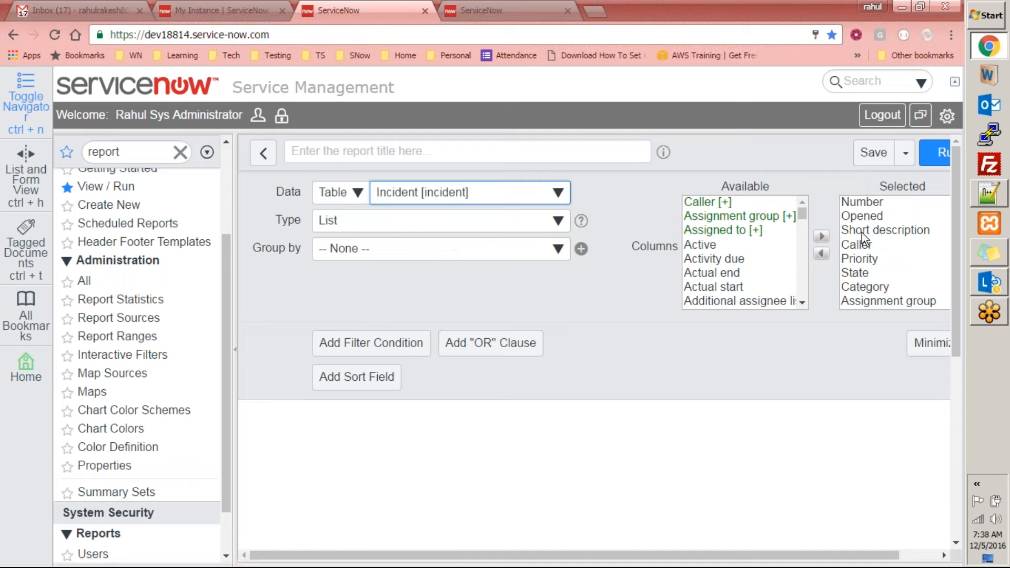
# Add a filter condition to the list report requiring Active is true
pyautogui.click(875, 202)
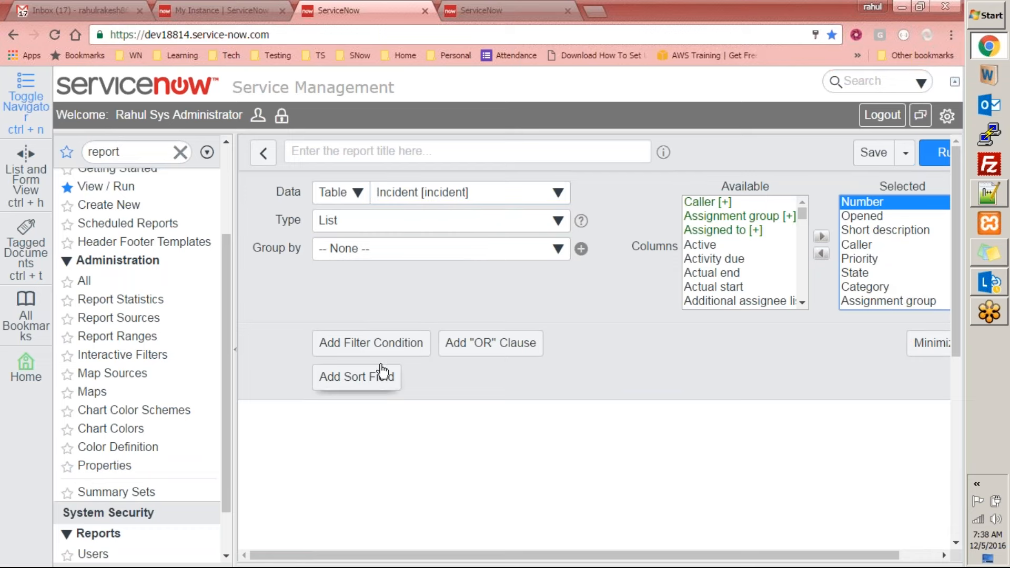
pyautogui.click(395, 352)
pyautogui.click(421, 417)
pyautogui.write('act')
pyautogui.press('Return')
# Add a second condition, joined with AND, requiring Created on Today
pyautogui.click(894, 418)
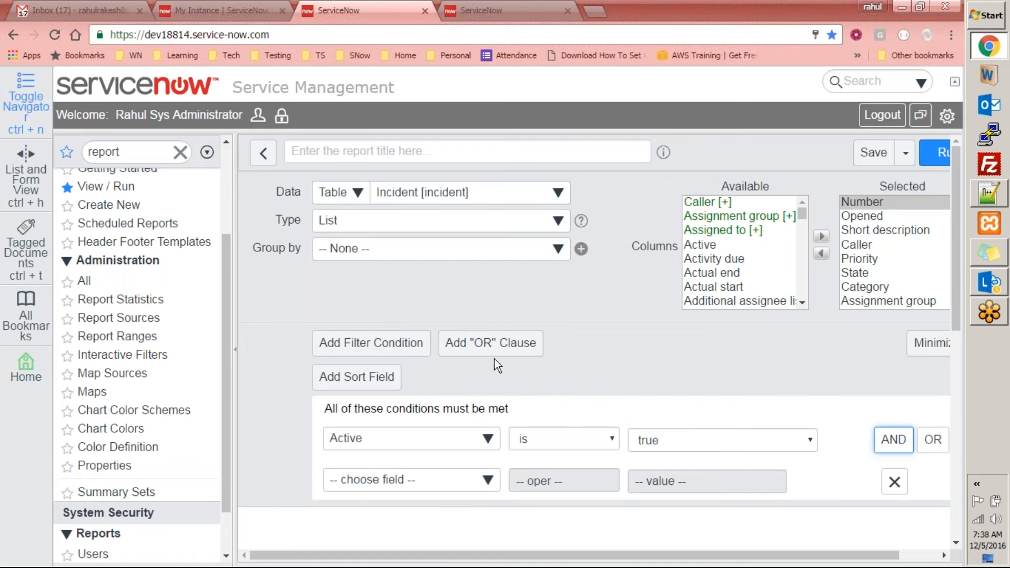
pyautogui.scroll(-3, 473, 368)
pyautogui.click(411, 332)
pyautogui.write('cr')
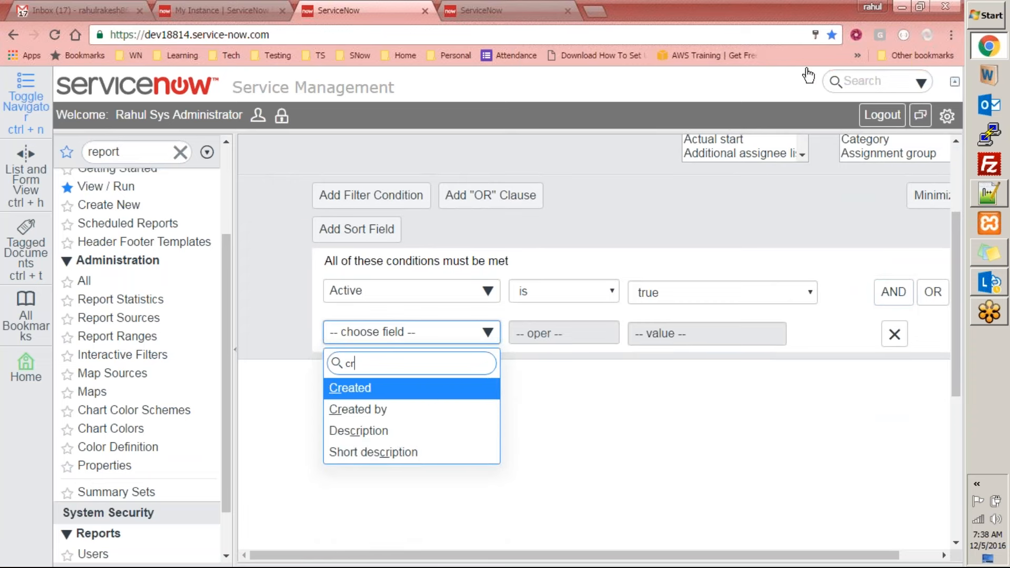
pyautogui.press('Return')
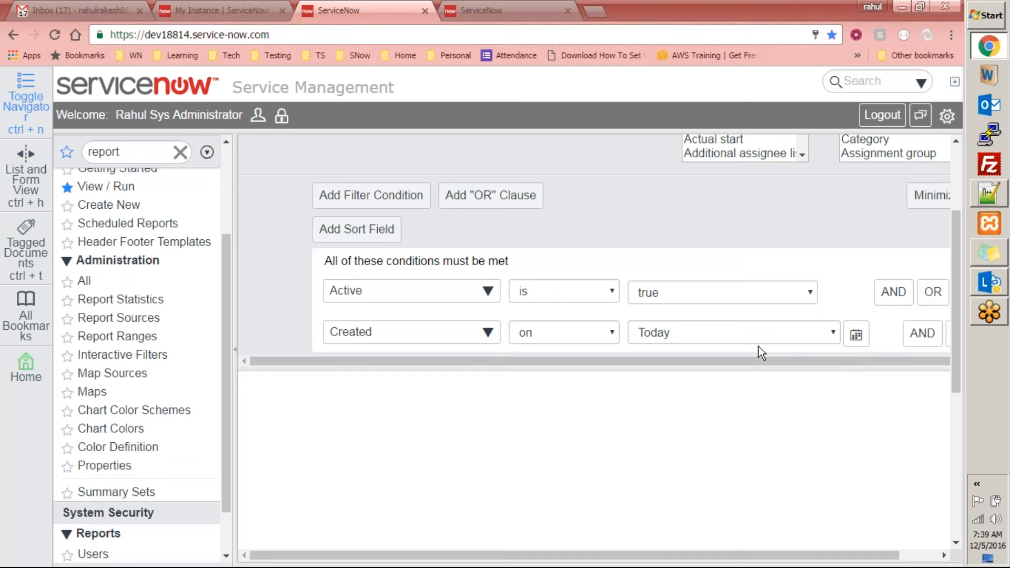
# Run the list report and review the resulting Incidents list against its filter conditions
pyautogui.moveTo(957, 296); pyautogui.dragTo(961, 201)
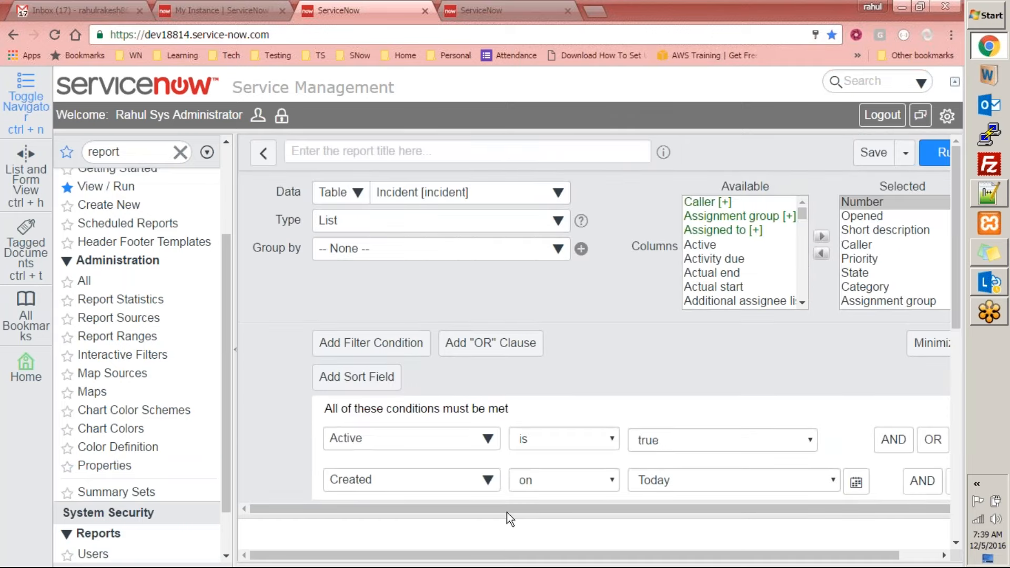
pyautogui.moveTo(473, 512); pyautogui.dragTo(512, 516)
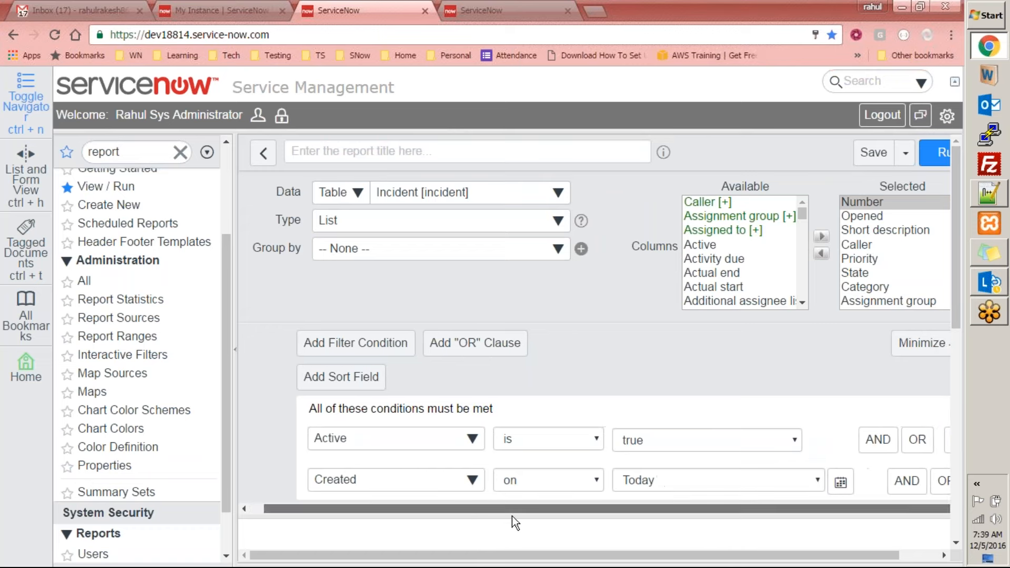
pyautogui.click(942, 160)
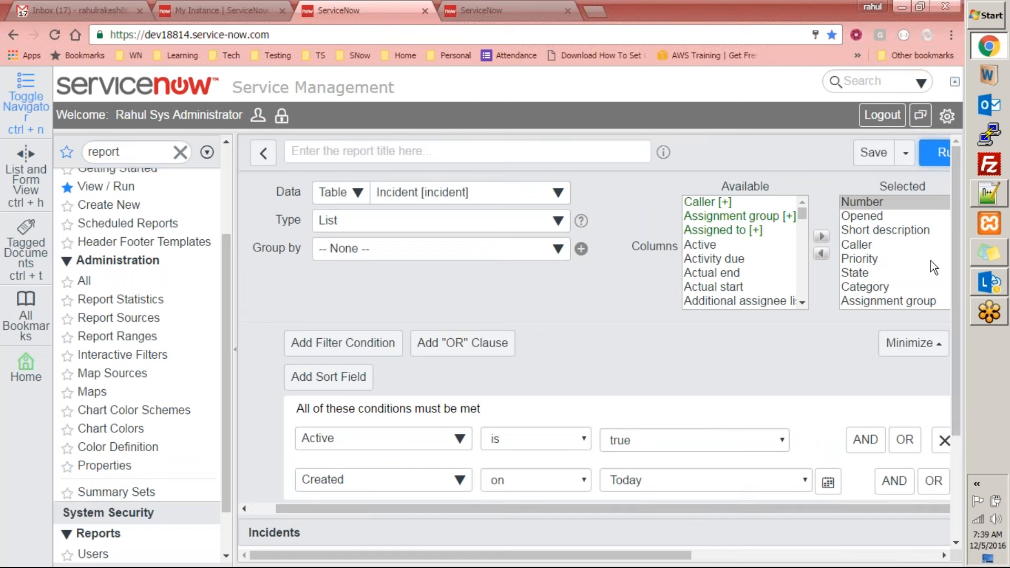
pyautogui.moveTo(955, 248); pyautogui.dragTo(958, 371)
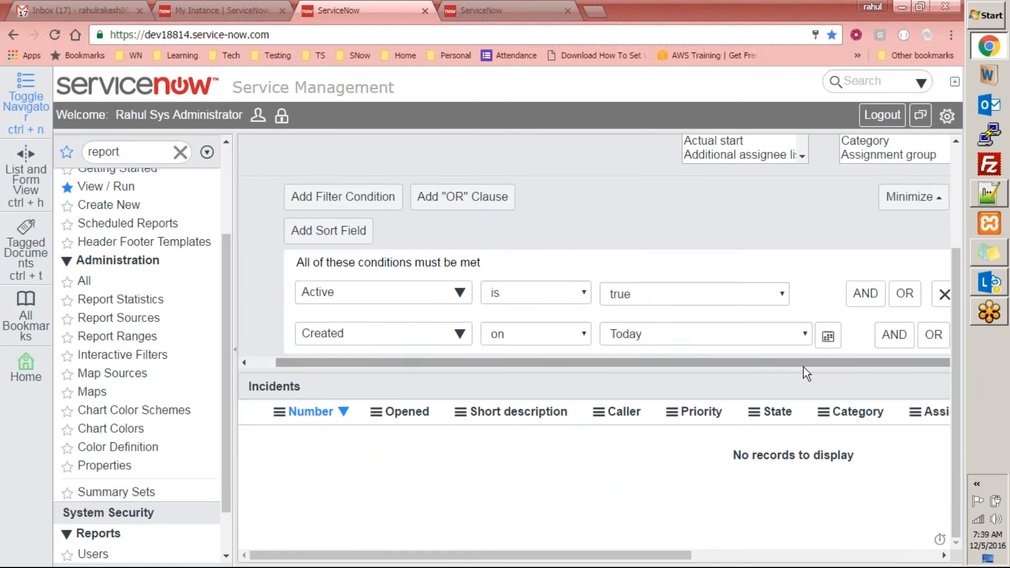
pyautogui.moveTo(699, 226); pyautogui.dragTo(979, 234)
pyautogui.moveTo(955, 276); pyautogui.dragTo(974, 130)
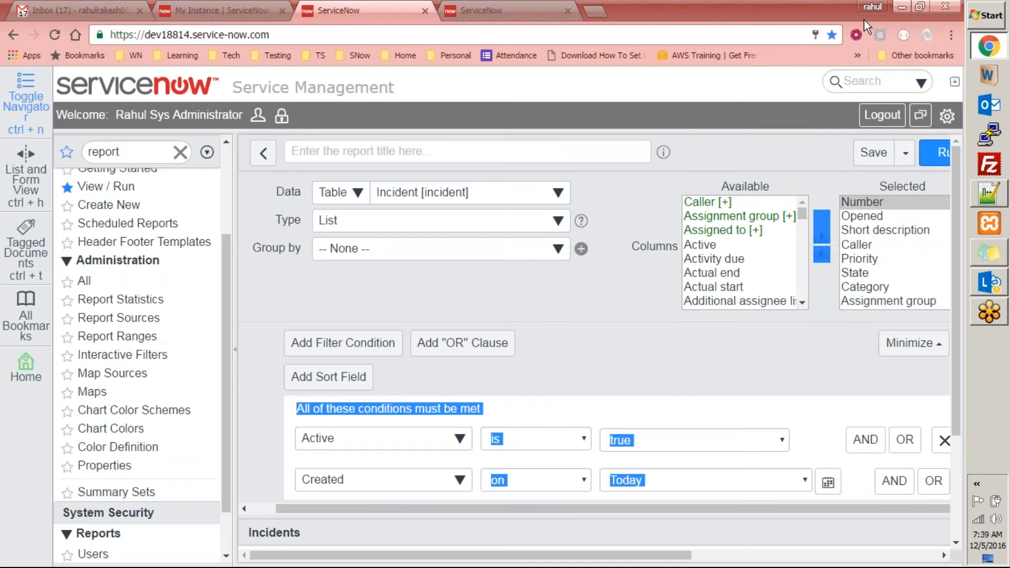
pyautogui.click(875, 11)
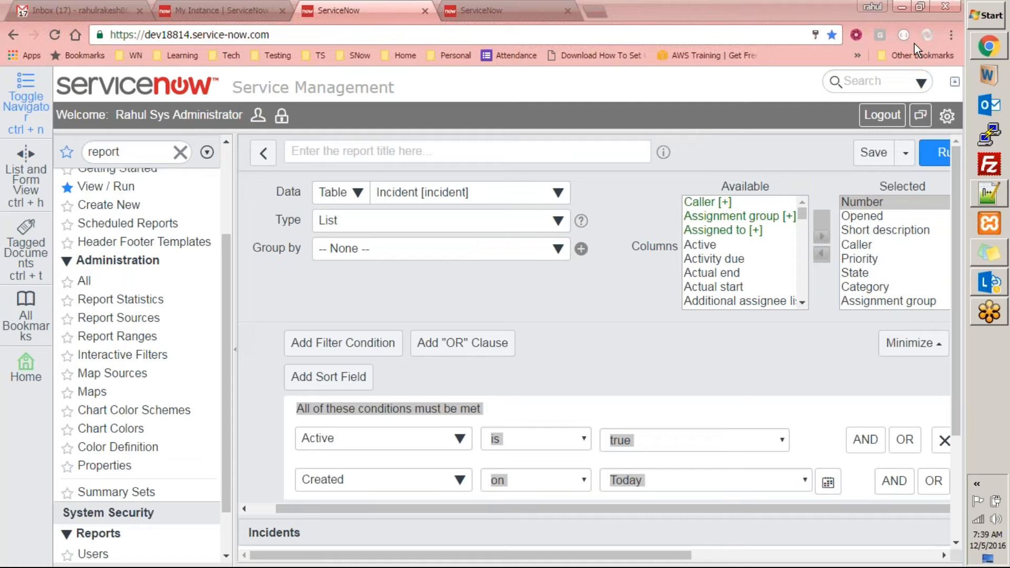
# Title the report "Active Incidents by Day"
pyautogui.moveTo(957, 266); pyautogui.dragTo(937, 171)
pyautogui.click(384, 145)
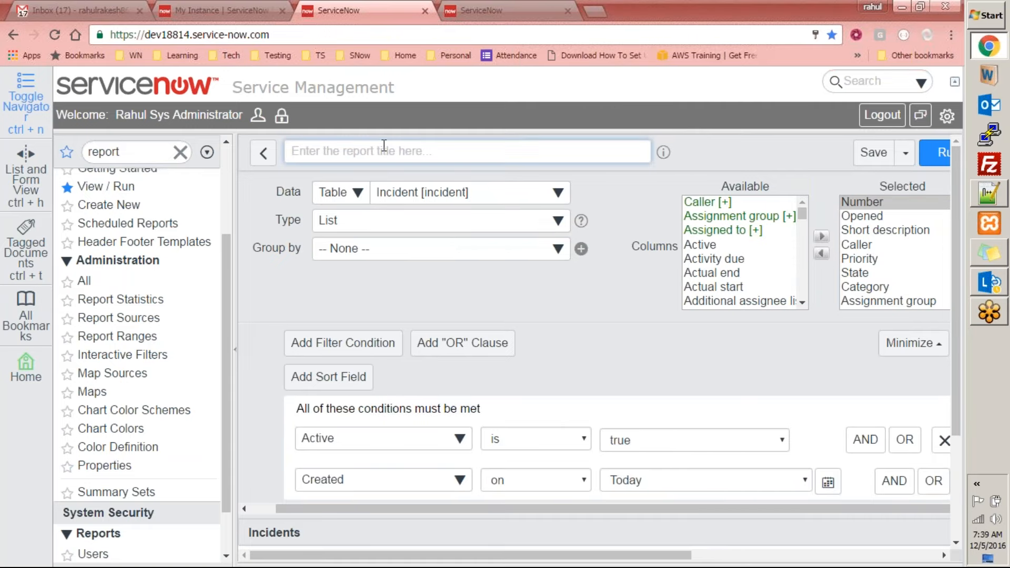
pyautogui.write('Active Incidents by Day')
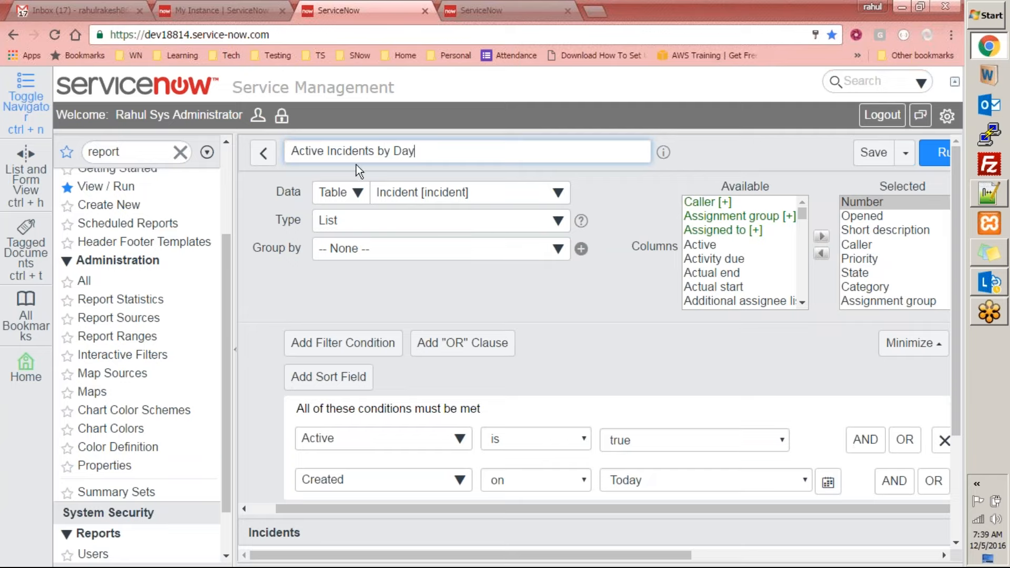
# Examine the report's title, available and selected columns, filter conditions and the column headings of the Incidents list
pyautogui.scroll(-3, 578, 253)
pyautogui.scroll(3, 576, 251)
pyautogui.scroll(-3, 526, 240)
pyautogui.scroll(1, 499, 274)
pyautogui.scroll(-1, 480, 308)
pyautogui.scroll(3, 355, 178)
pyautogui.moveTo(444, 157); pyautogui.dragTo(289, 153)
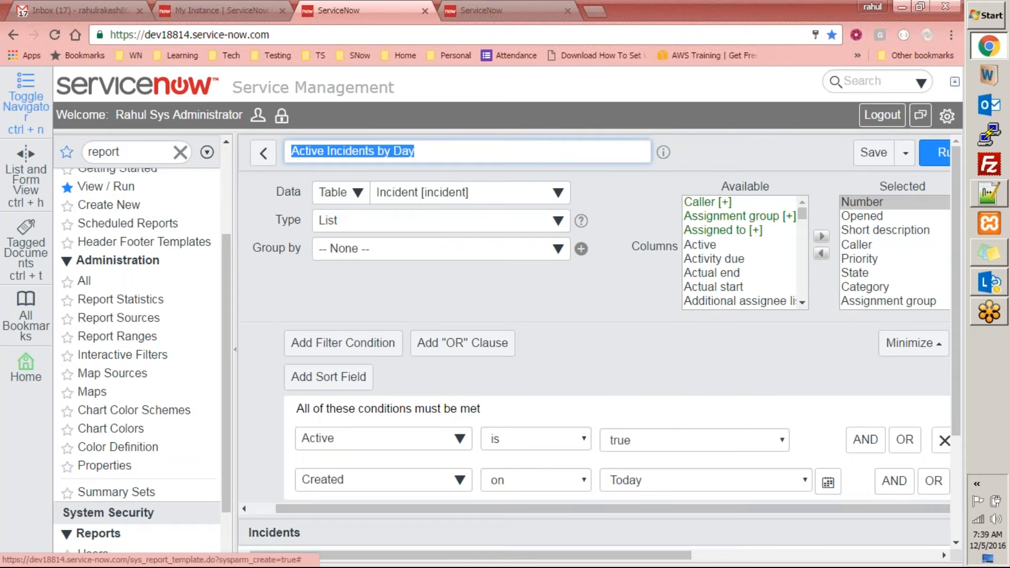
pyautogui.click(274, 217)
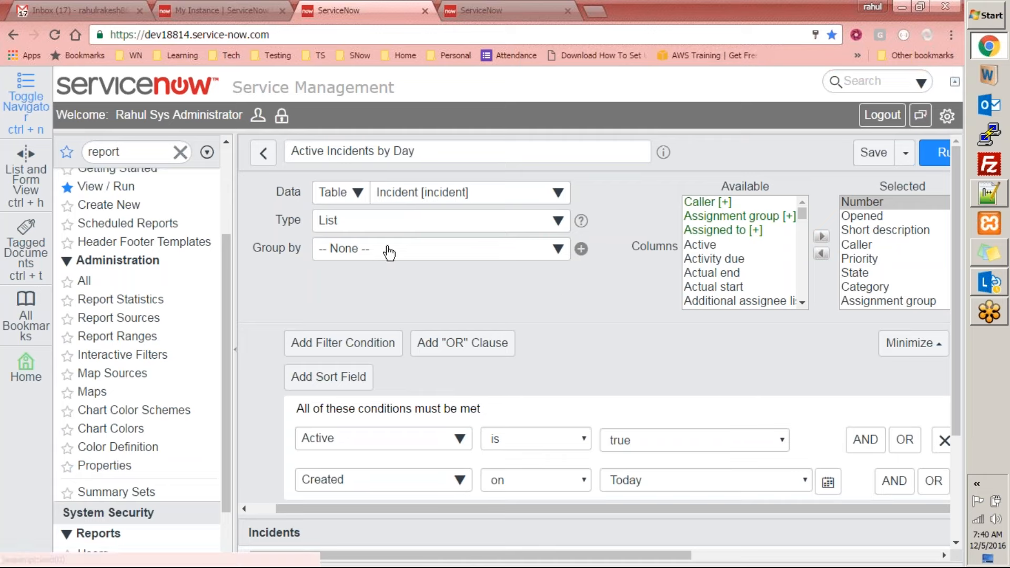
pyautogui.scroll(-1, 772, 270)
pyautogui.scroll(-1, 772, 271)
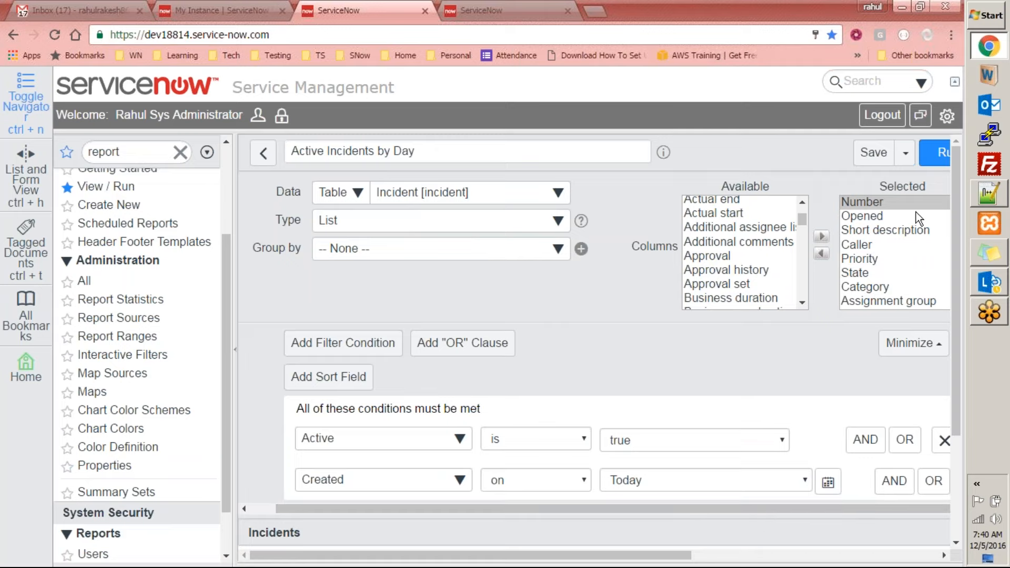
pyautogui.moveTo(952, 207); pyautogui.dragTo(960, 358)
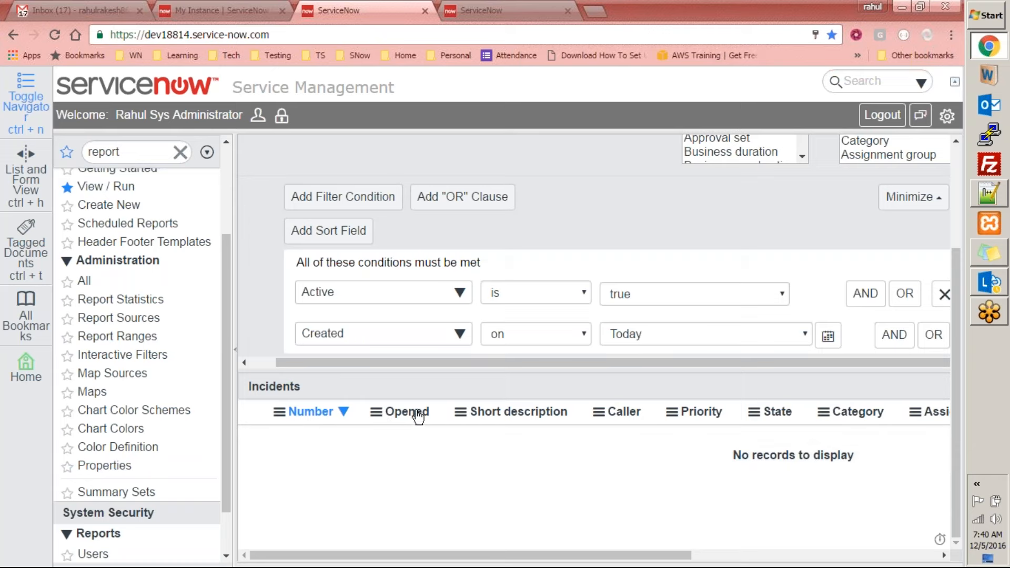
pyautogui.moveTo(677, 555)
pyautogui.mouseDown()
pyautogui.moveTo(803, 555)
pyautogui.moveTo(668, 555)
pyautogui.mouseUp()
pyautogui.moveTo(957, 376); pyautogui.dragTo(969, 197)
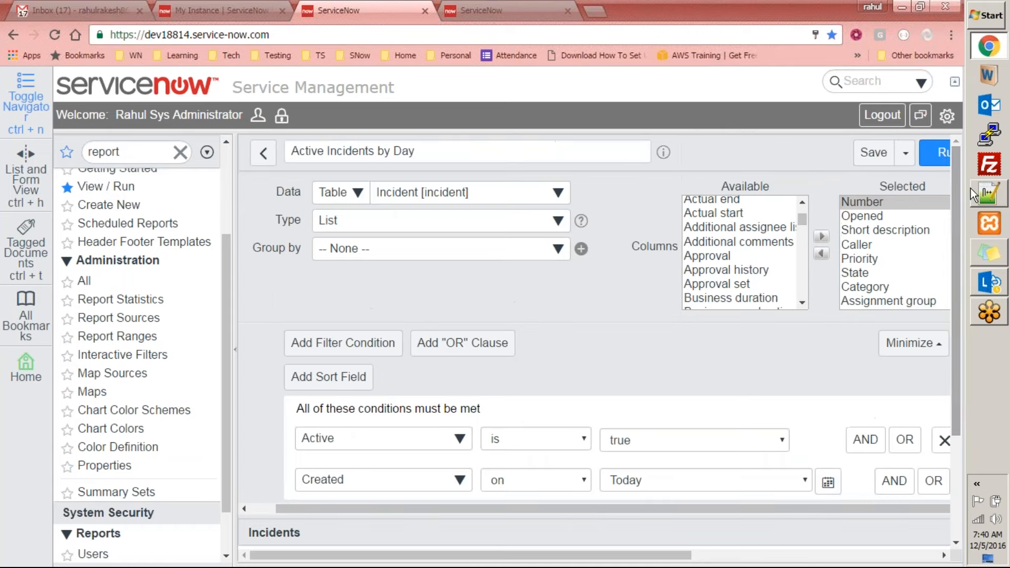
# Remove Assignment group, Assigned to, Updated and Updated by from the report's selected columns
pyautogui.click(895, 241)
pyautogui.scroll(-1, 895, 242)
pyautogui.doubleClick(894, 259)
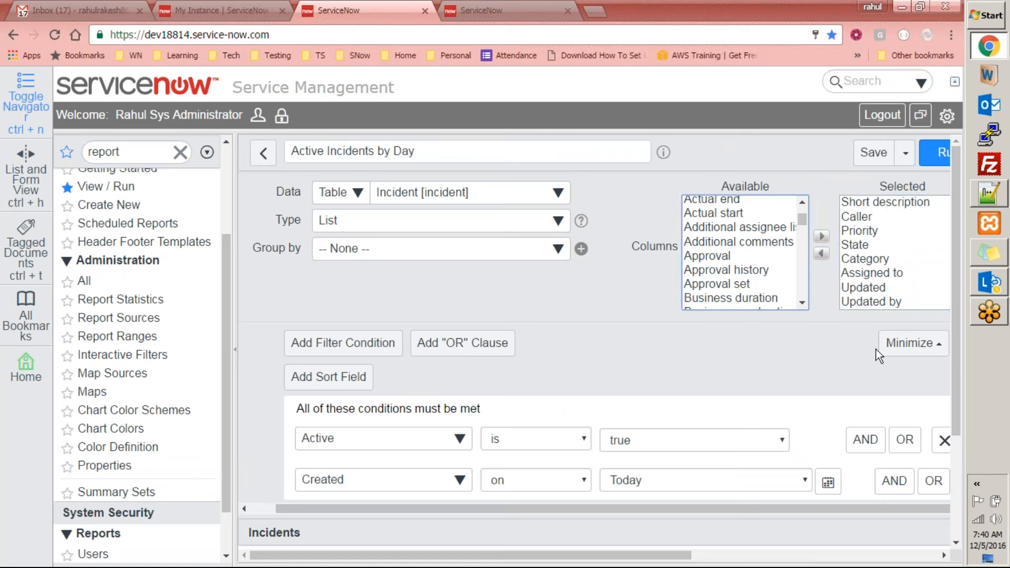
pyautogui.click(886, 260)
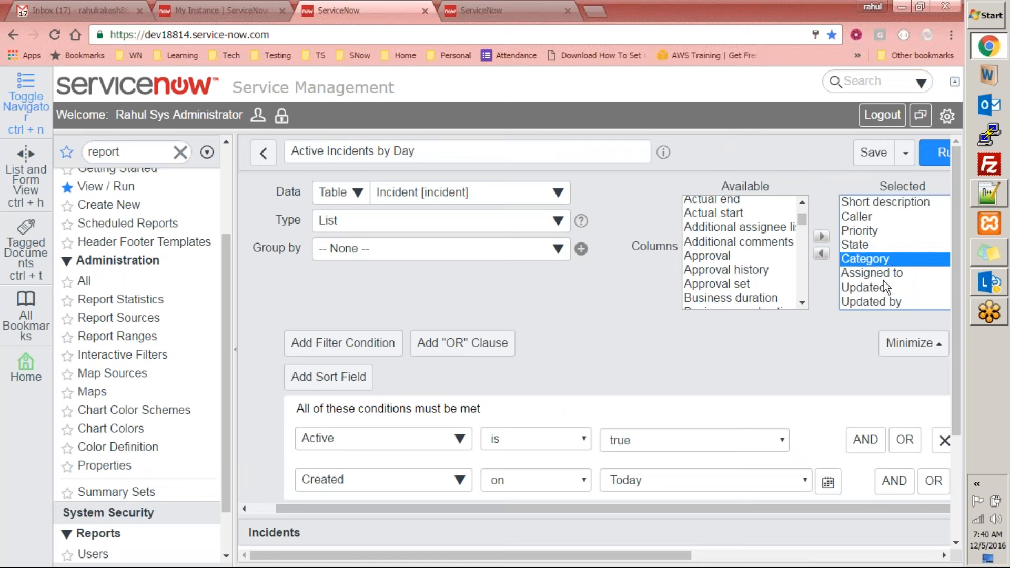
pyautogui.doubleClick(887, 275)
pyautogui.doubleClick(874, 288)
pyautogui.click(876, 302)
pyautogui.doubleClick(876, 302)
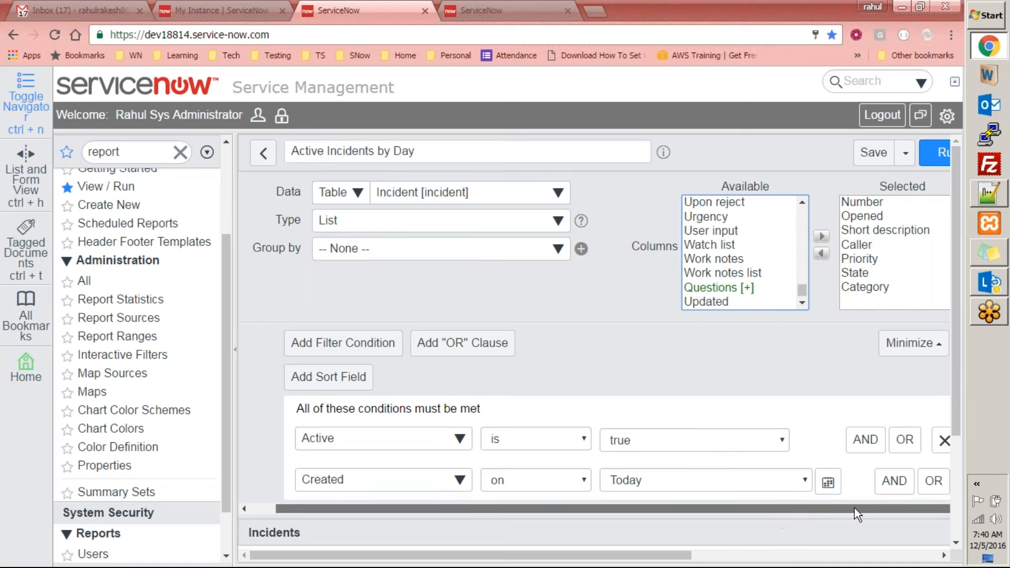
# Run the report again and compare the selected columns with the headings of the Incidents list
pyautogui.moveTo(955, 283); pyautogui.dragTo(972, 240)
pyautogui.click(936, 152)
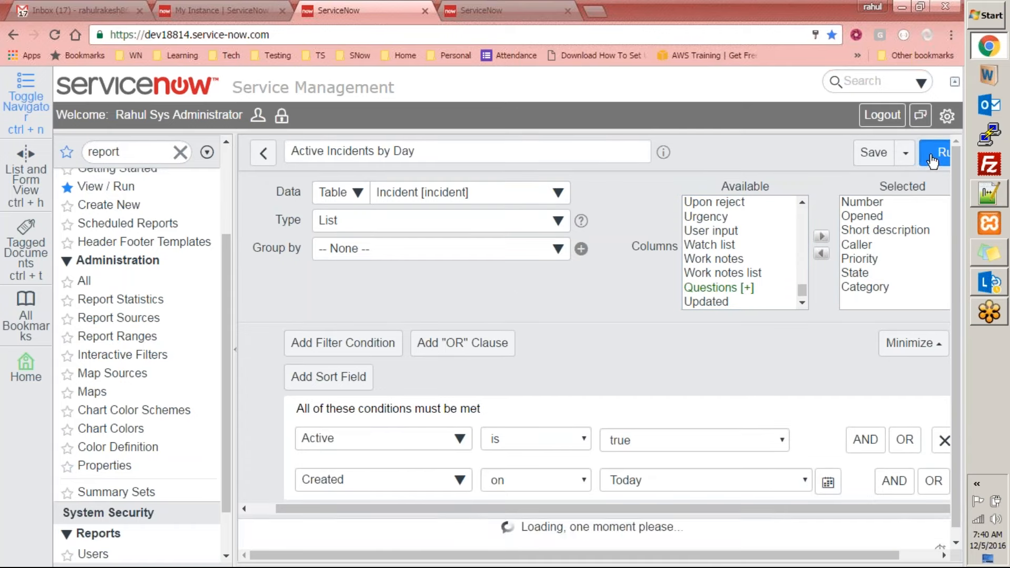
pyautogui.moveTo(957, 401); pyautogui.dragTo(958, 515)
pyautogui.moveTo(834, 562); pyautogui.dragTo(940, 562)
pyautogui.click(800, 510)
pyautogui.scroll(3, 872, 219)
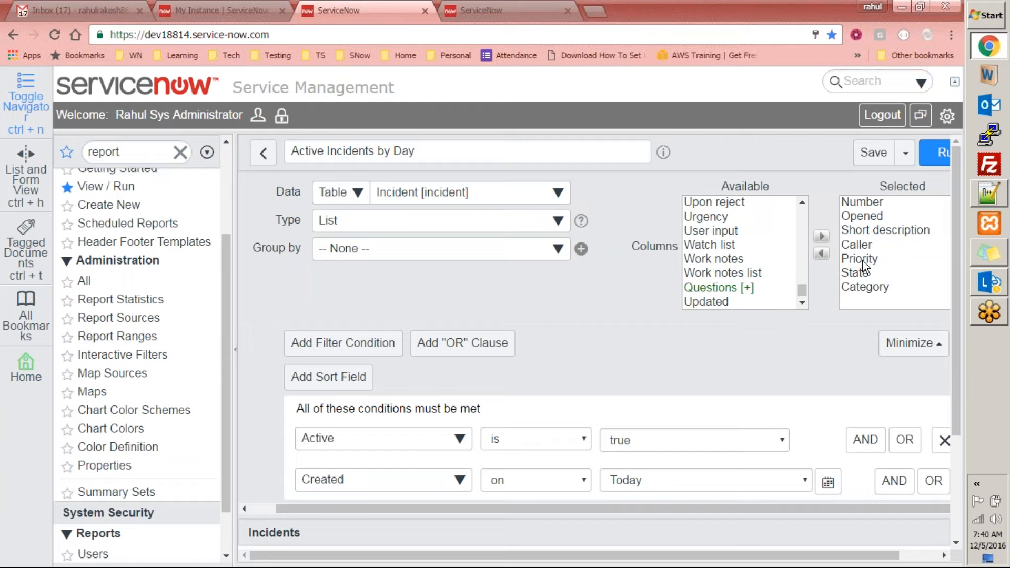
pyautogui.scroll(-3, 852, 344)
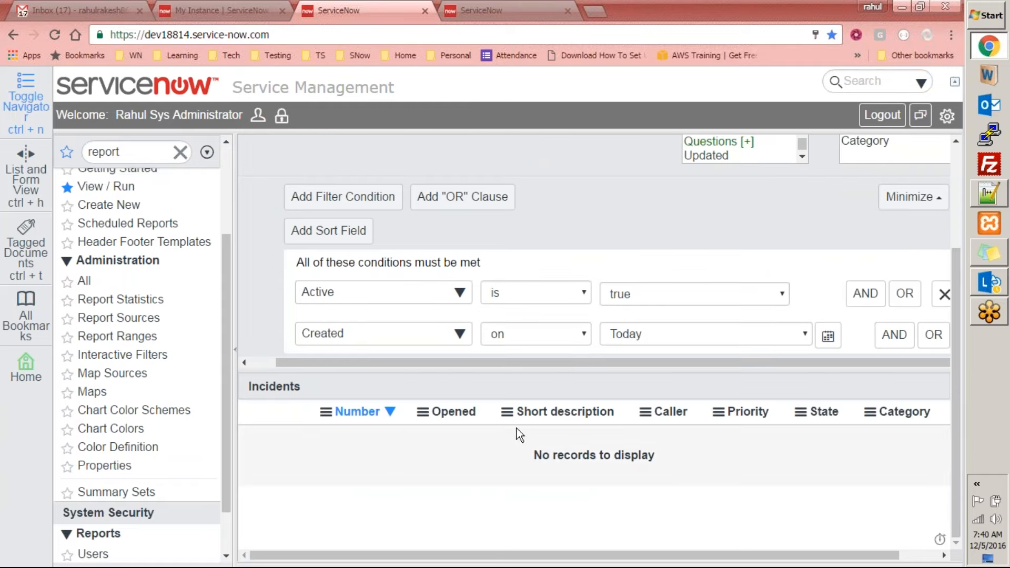
pyautogui.scroll(1, 915, 468)
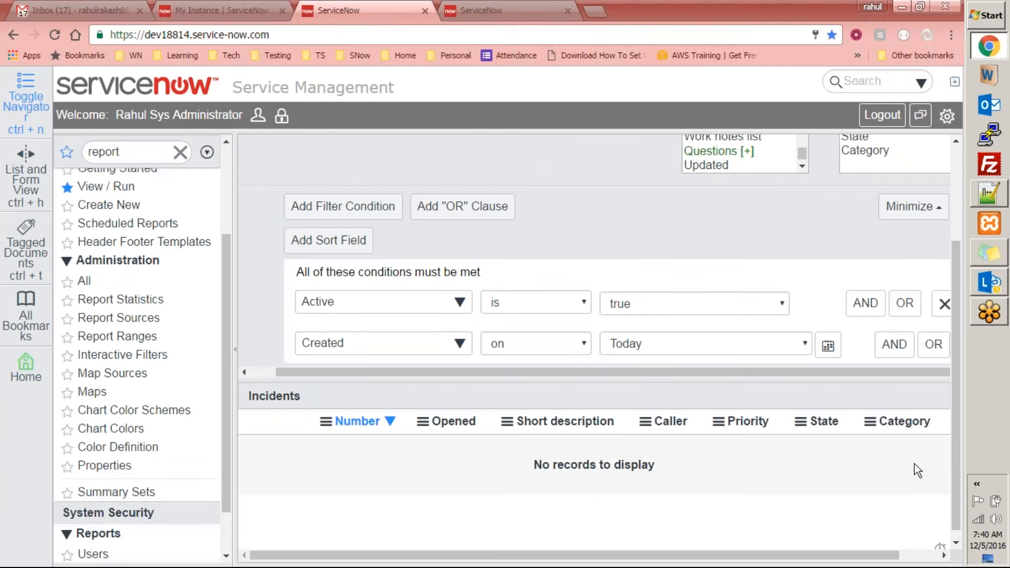
pyautogui.scroll(3, 914, 470)
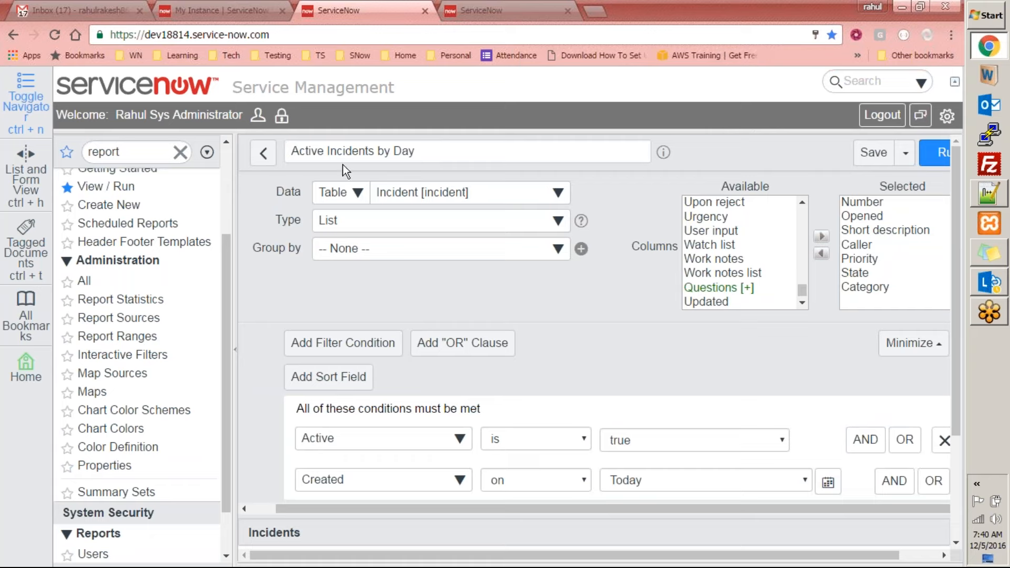
pyautogui.click(435, 149)
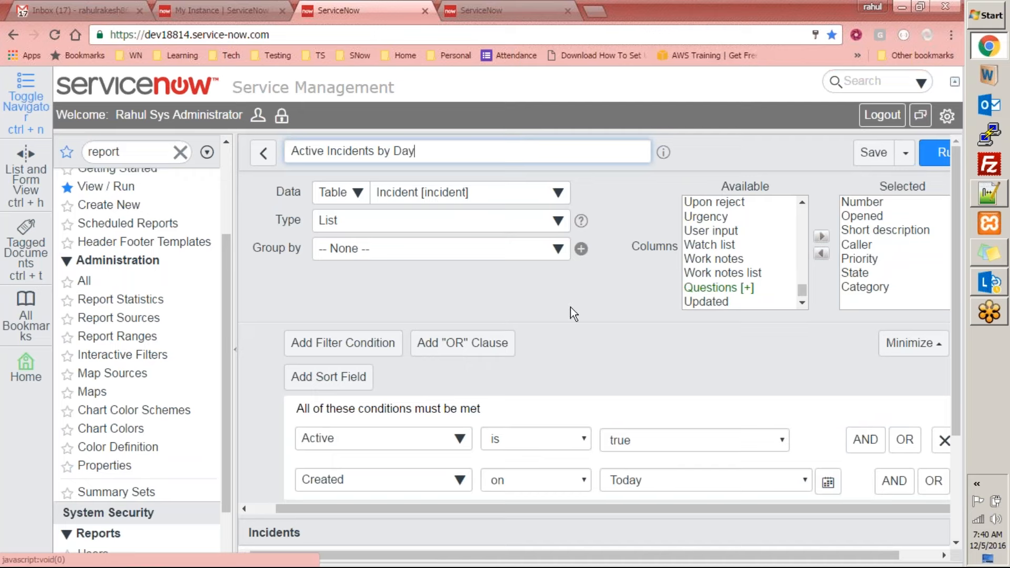
pyautogui.scroll(-3, 605, 298)
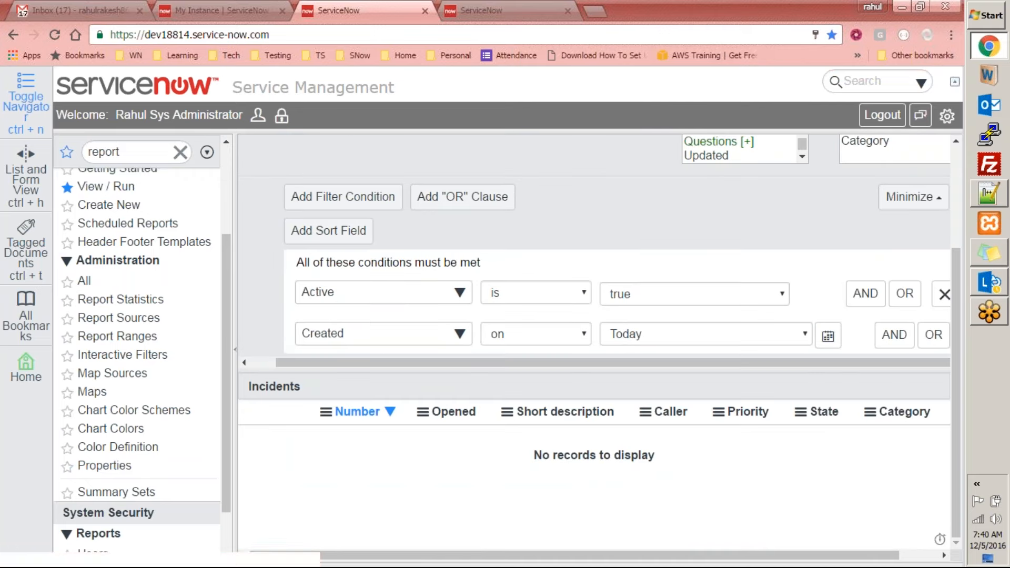
# Switch to Notepad++ to review the where clause of the incident SQL query, then return to the ServiceNow report
pyautogui.click(997, 195)
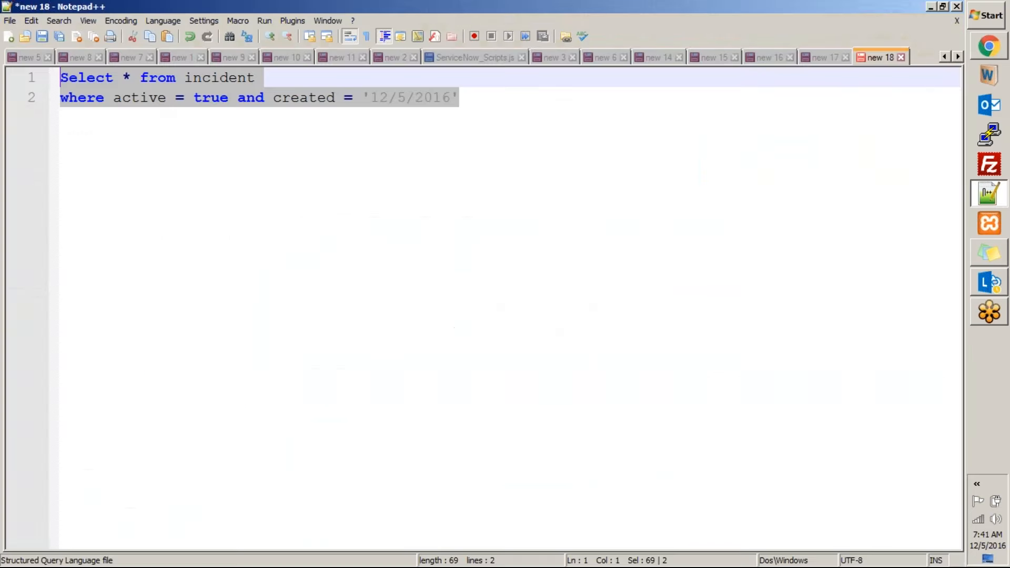
pyautogui.click(108, 97)
pyautogui.moveTo(60, 98); pyautogui.dragTo(528, 100)
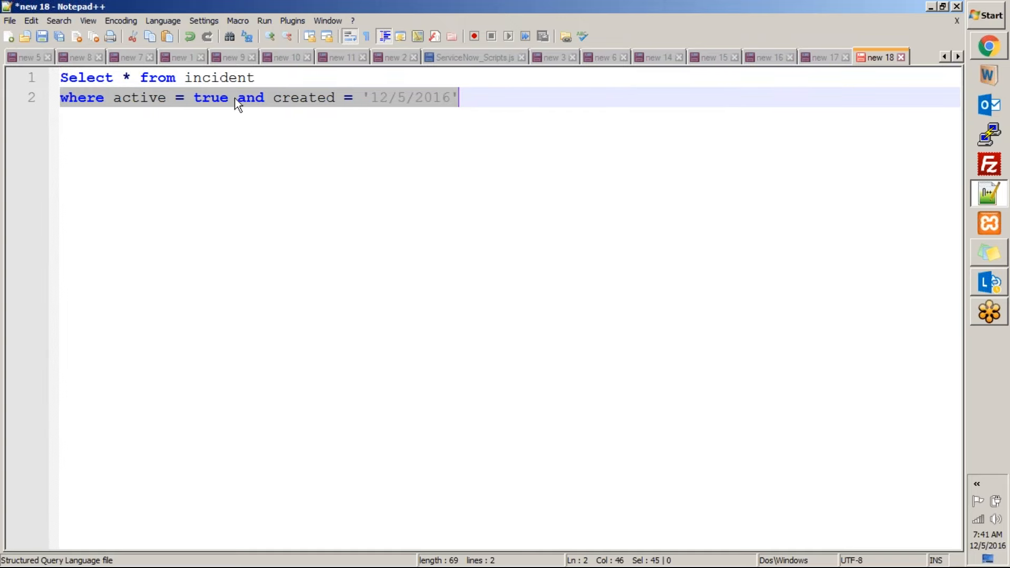
pyautogui.click(485, 96)
pyautogui.hotkey('alt', 'Tab')
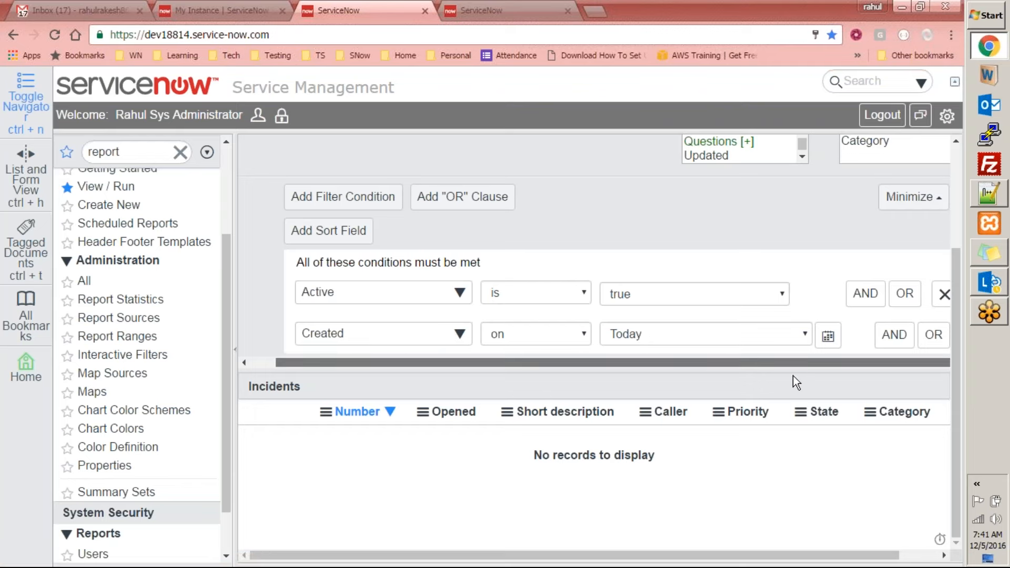
# Run the Active Incidents by Day report again, review its columns and conditions, and save it
pyautogui.scroll(3, 890, 387)
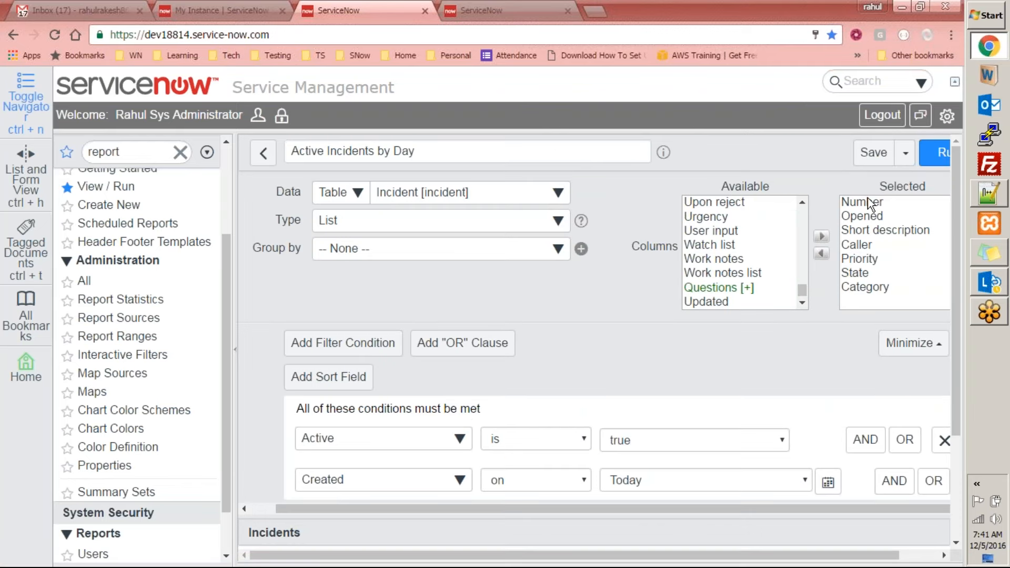
pyautogui.moveTo(957, 222); pyautogui.dragTo(953, 377)
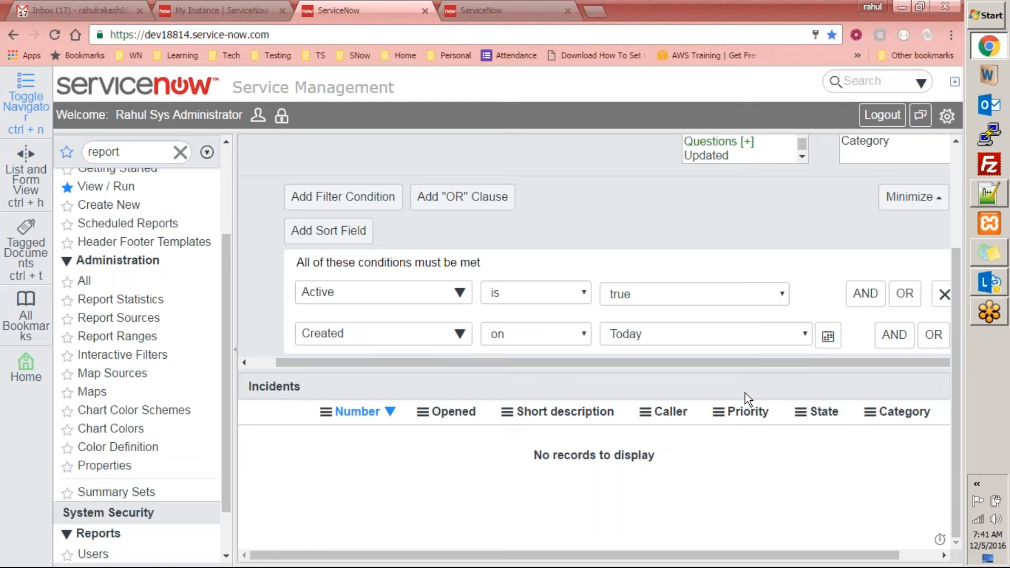
pyautogui.scroll(3, 800, 266)
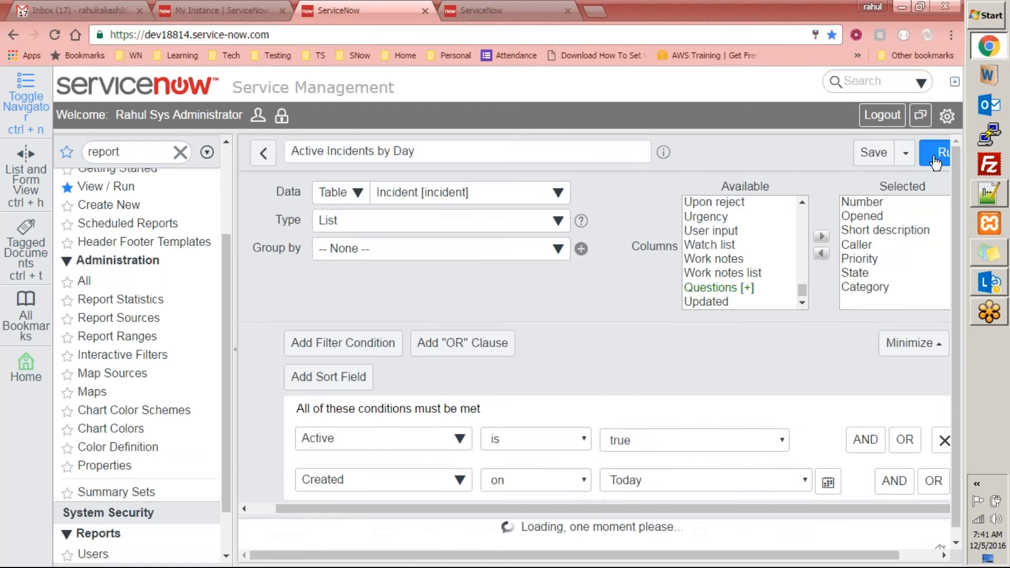
pyautogui.scroll(-2, 858, 385)
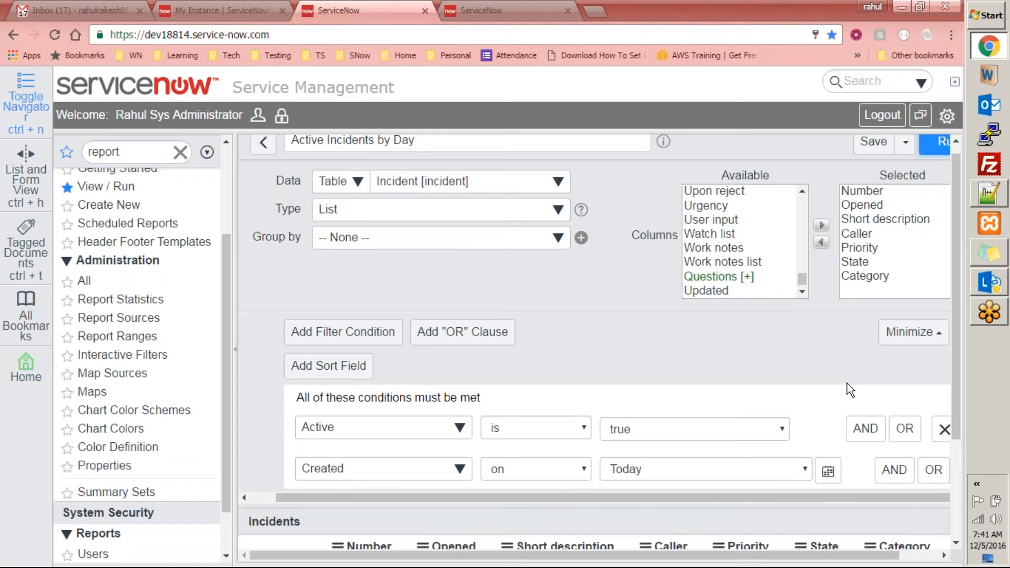
pyautogui.scroll(-3, 496, 494)
pyautogui.scroll(3, 705, 395)
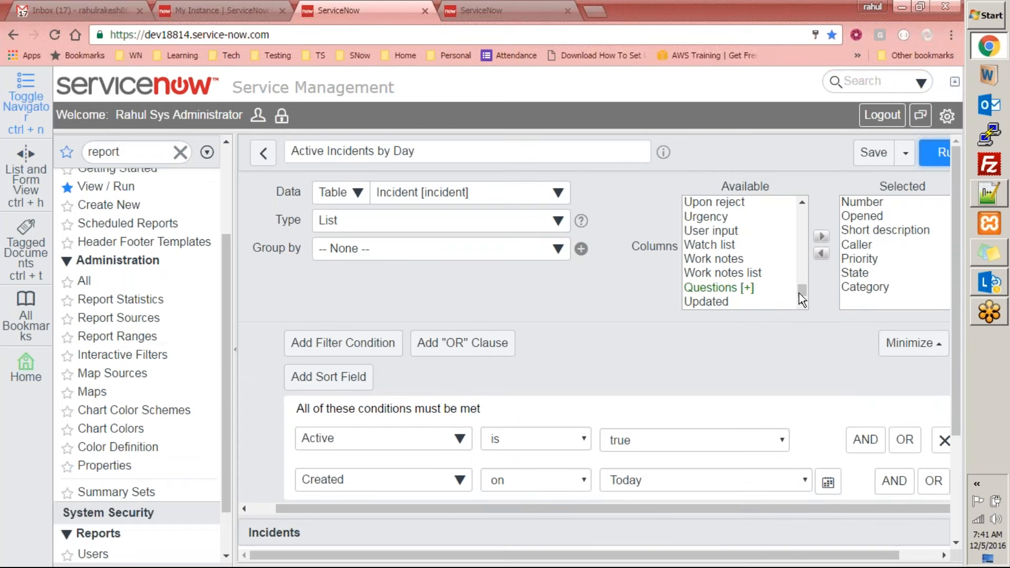
pyautogui.click(869, 161)
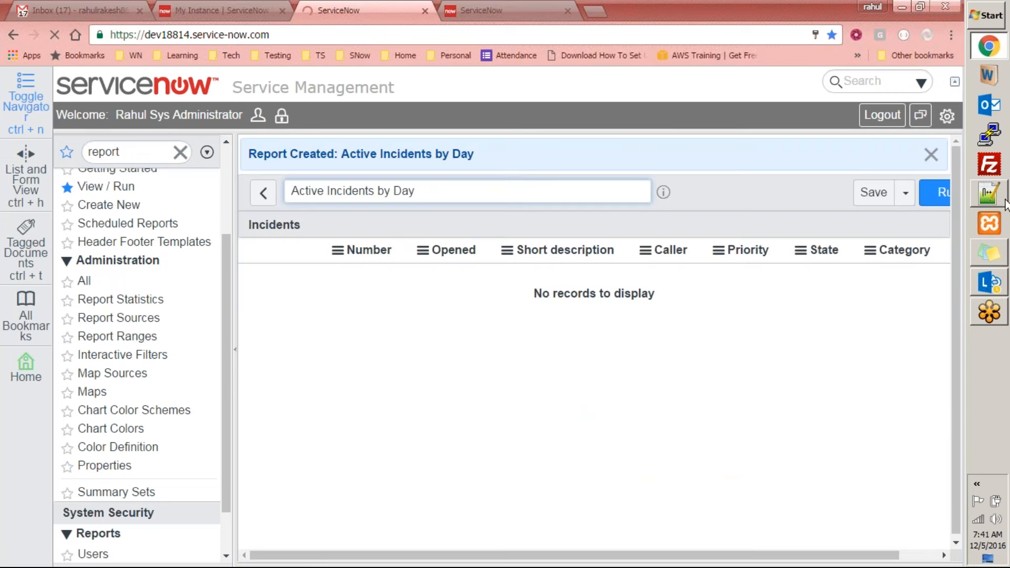
pyautogui.click(870, 192)
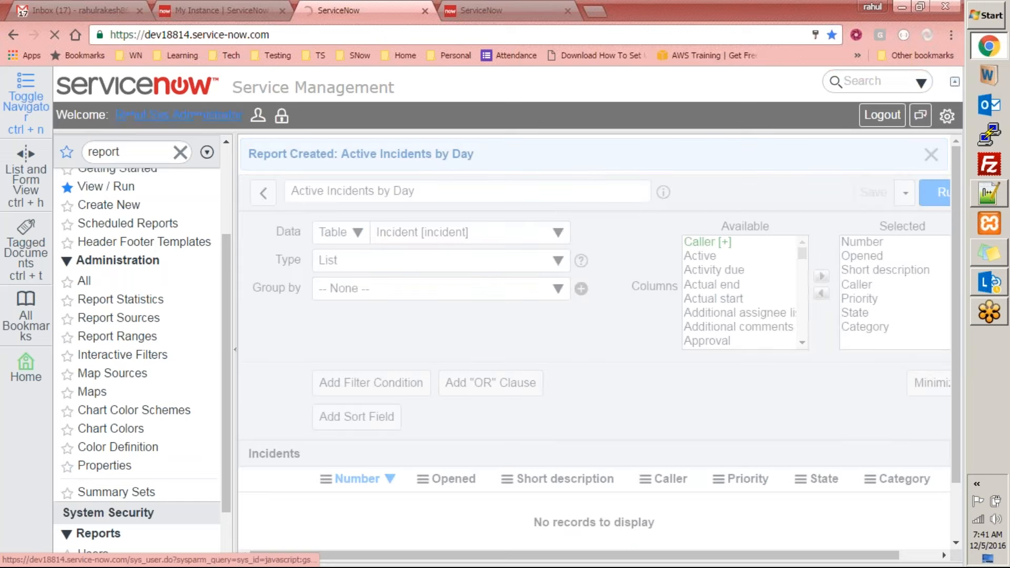
# Find the incident modules in the navigator, start a new incident and fill in the caller's name
pyautogui.click(167, 161)
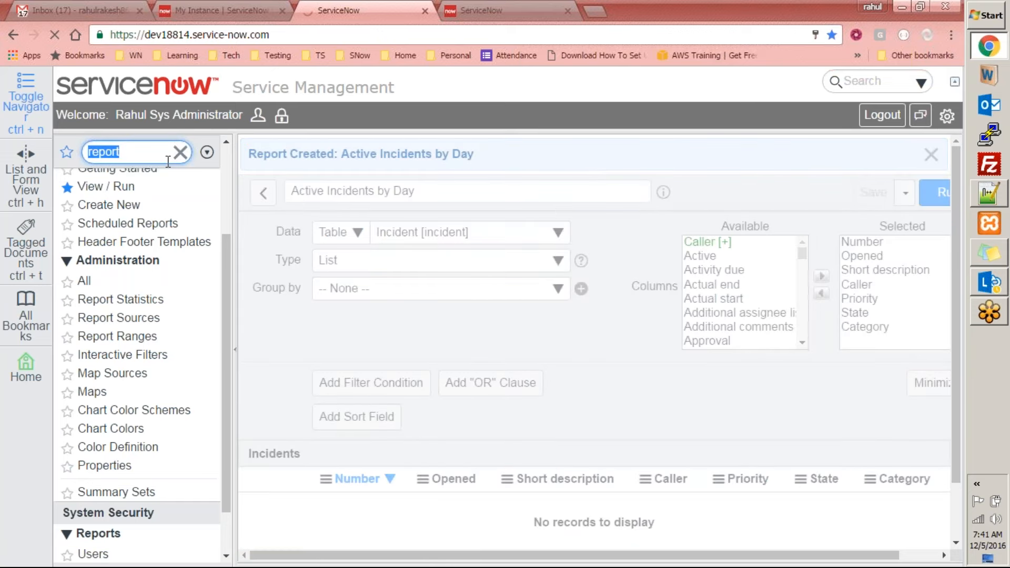
pyautogui.write('incident')
pyautogui.click(128, 309)
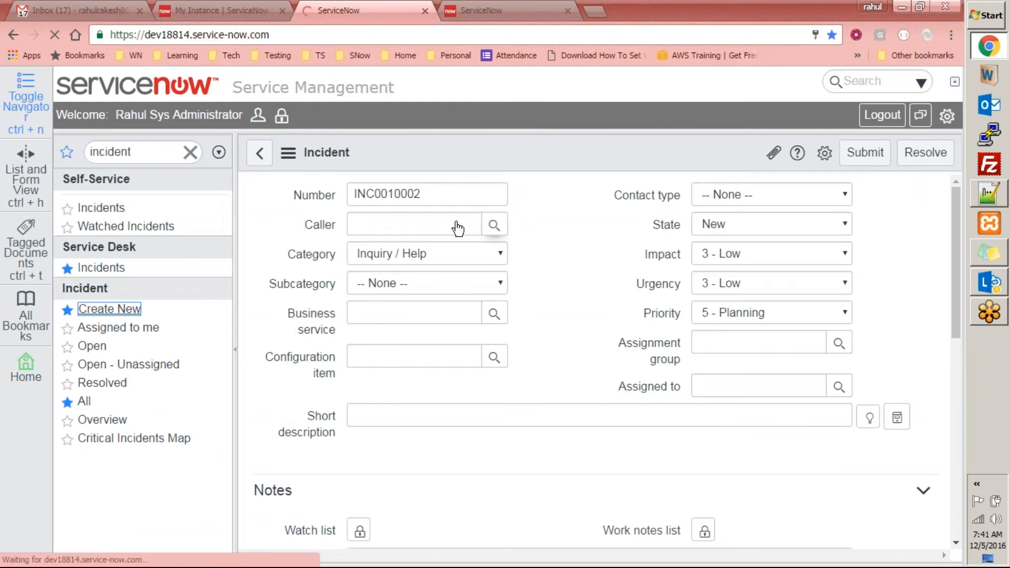
pyautogui.press('Tab')
pyautogui.write('abel')
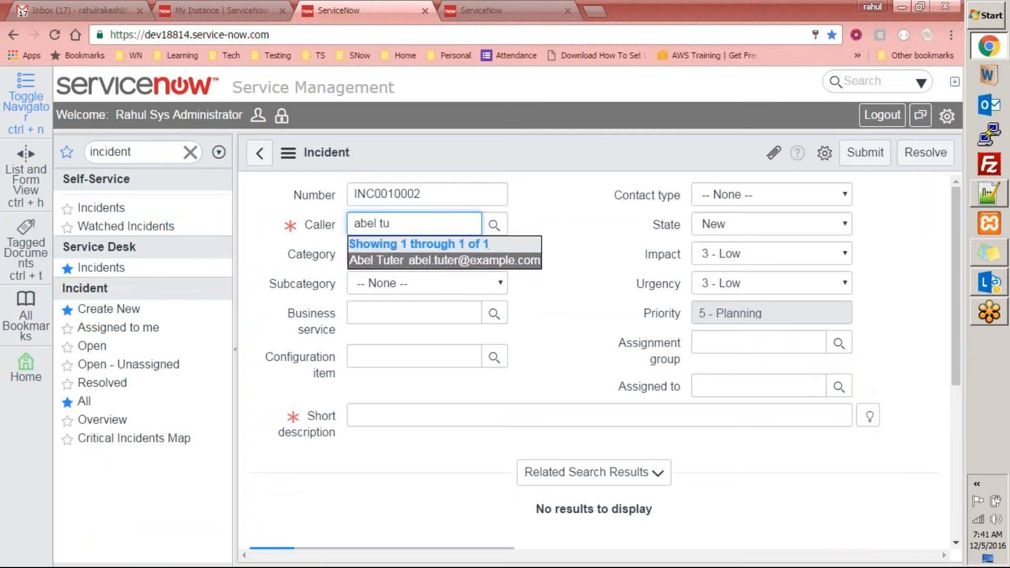
pyautogui.press('Return')
# Set the new incident's contact type to Phone and its impact to 2 - Medium
pyautogui.click(820, 201)
pyautogui.click(726, 234)
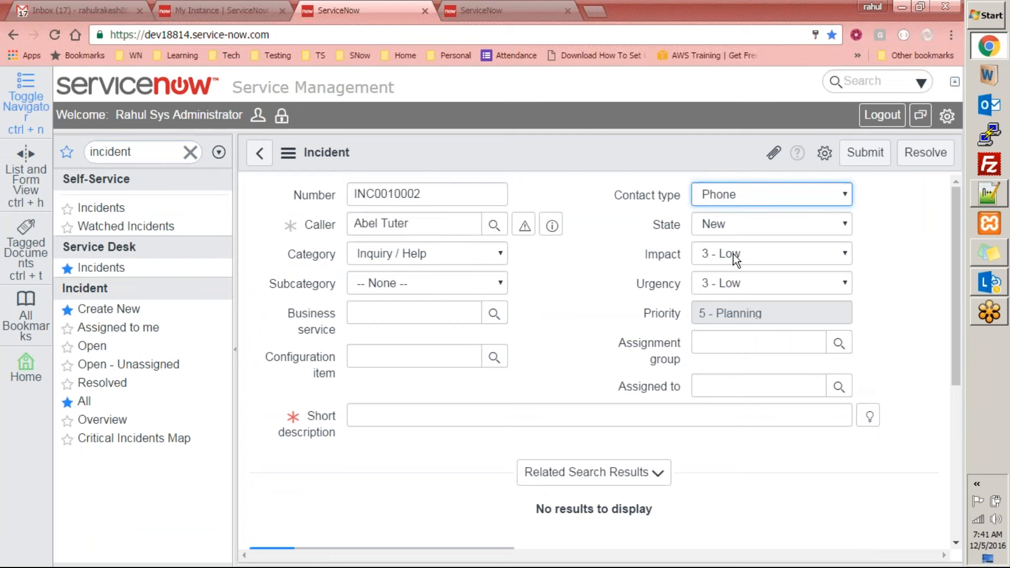
pyautogui.click(776, 225)
pyautogui.click(611, 218)
pyautogui.click(744, 252)
pyautogui.click(731, 284)
pyautogui.click(769, 289)
pyautogui.click(901, 273)
# Set the incident's subcategory to Email and choose Blackberry as its business service
pyautogui.click(472, 284)
pyautogui.click(444, 326)
pyautogui.click(495, 314)
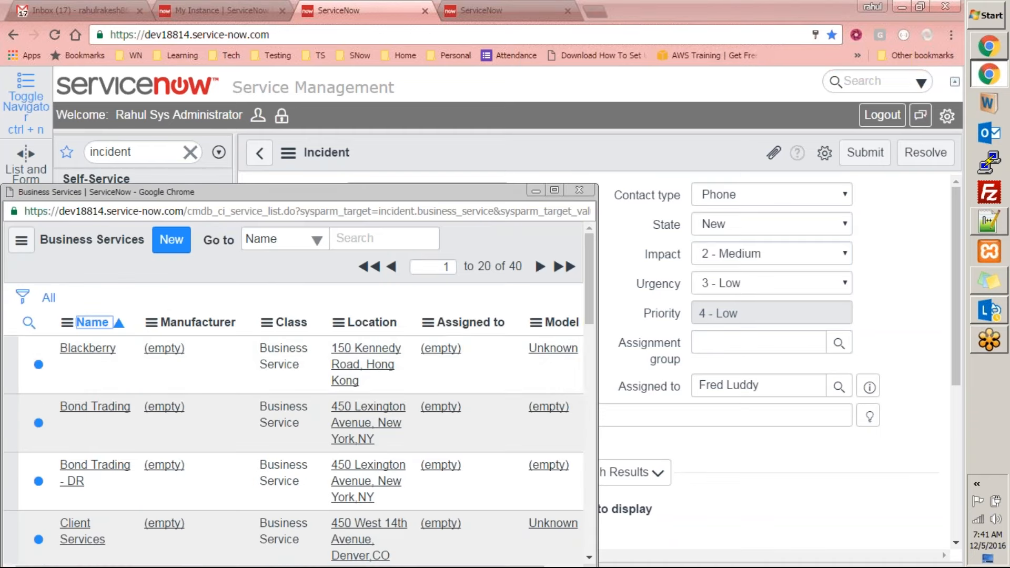
pyautogui.click(87, 348)
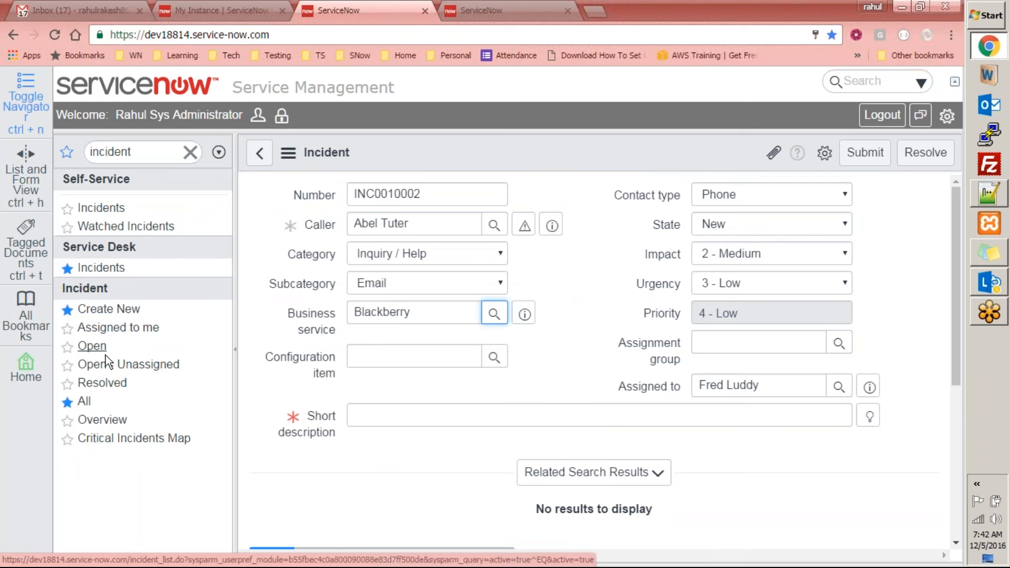
# Enter "test" as the incident's short description and submit the incident
pyautogui.click(473, 413)
pyautogui.write('test')
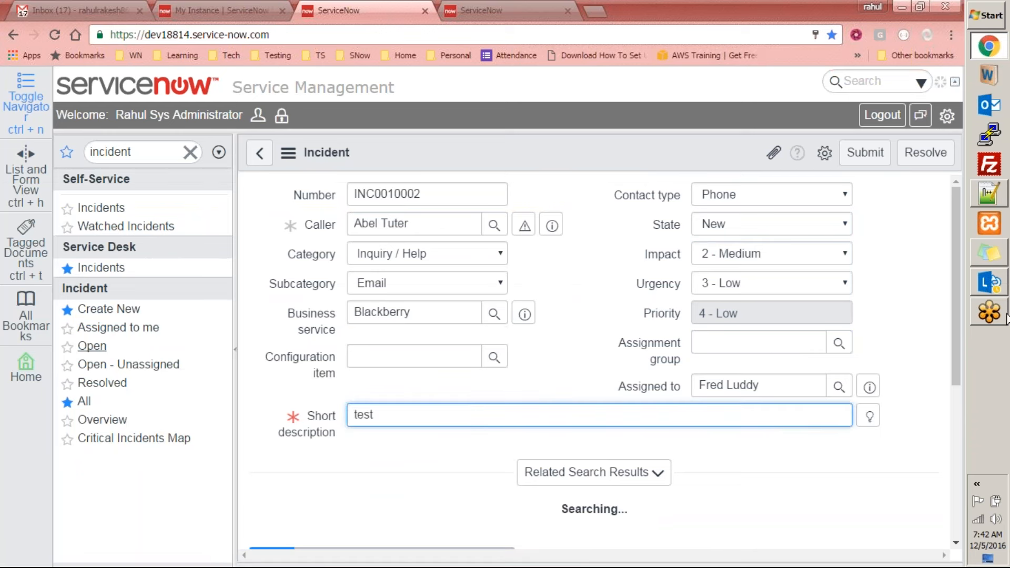
pyautogui.click(899, 307)
pyautogui.moveTo(959, 383); pyautogui.dragTo(942, 236)
pyautogui.click(862, 152)
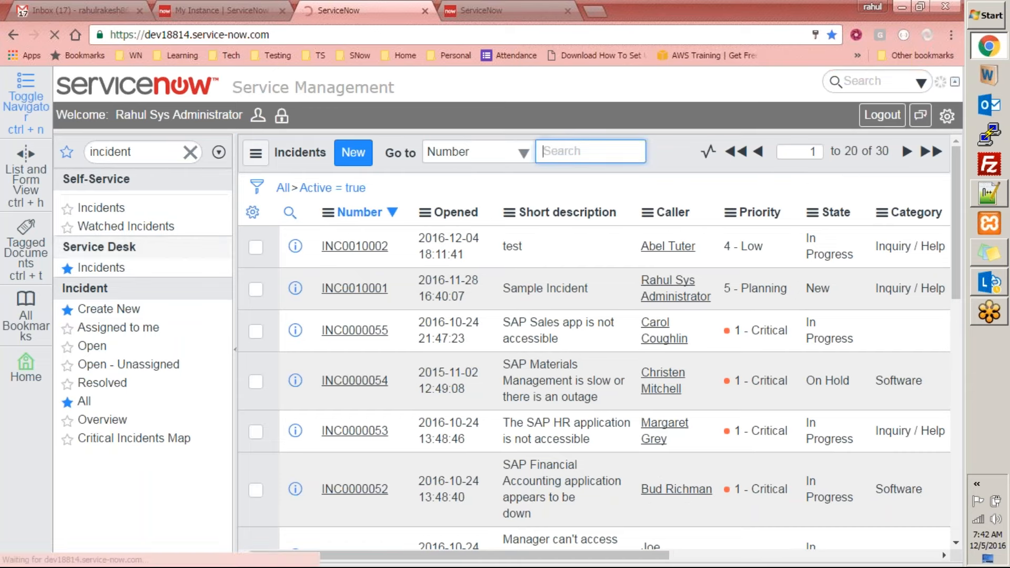
# Filter the navigator for "reports" and open the View / Run list of reports
pyautogui.click(146, 152)
pyautogui.write('re')
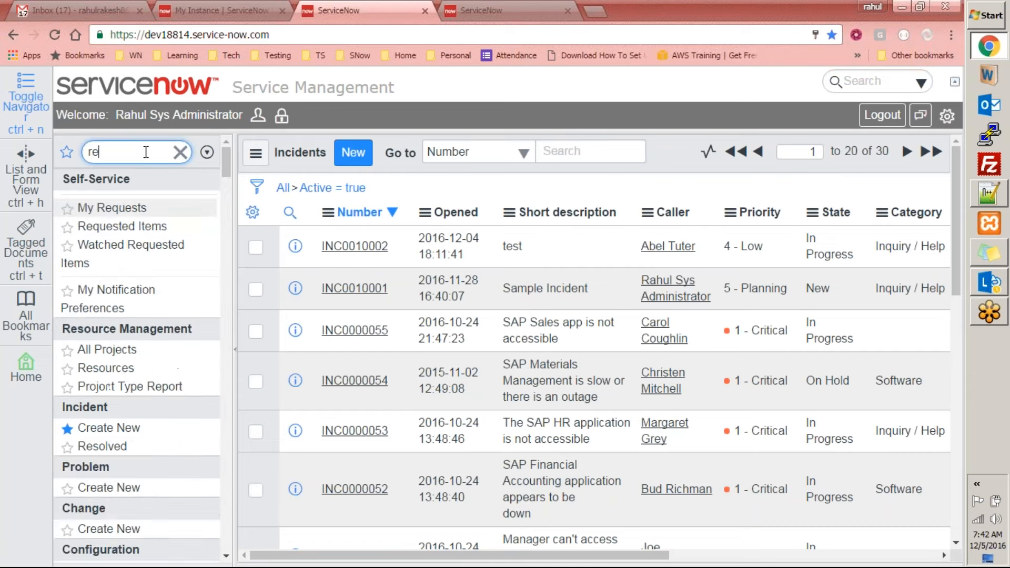
pyautogui.write('ports')
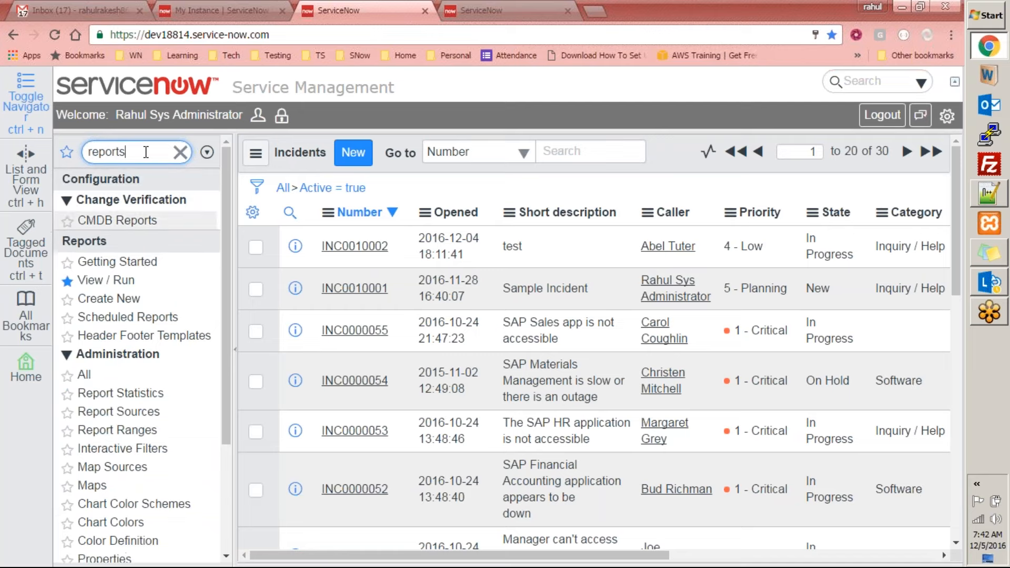
pyautogui.click(119, 282)
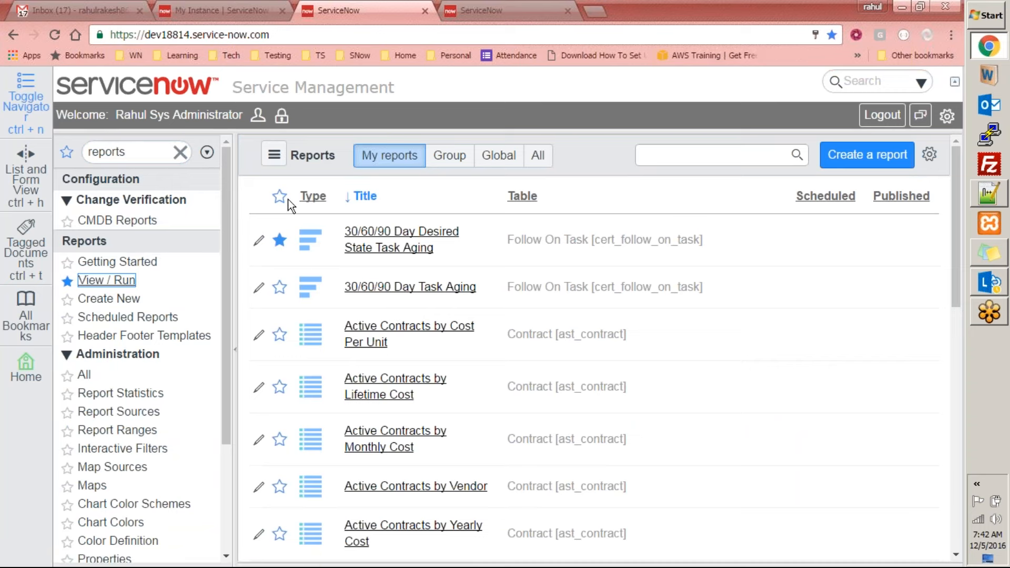
# Search the reports for "active incident" and open the Active Incidents by Day report
pyautogui.click(691, 154)
pyautogui.write('active incident')
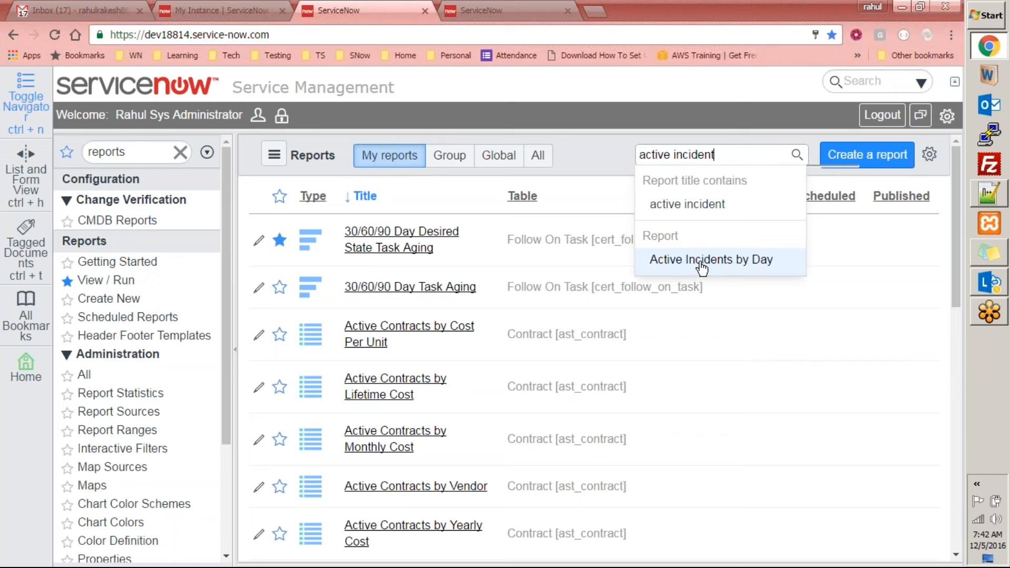
pyautogui.click(702, 268)
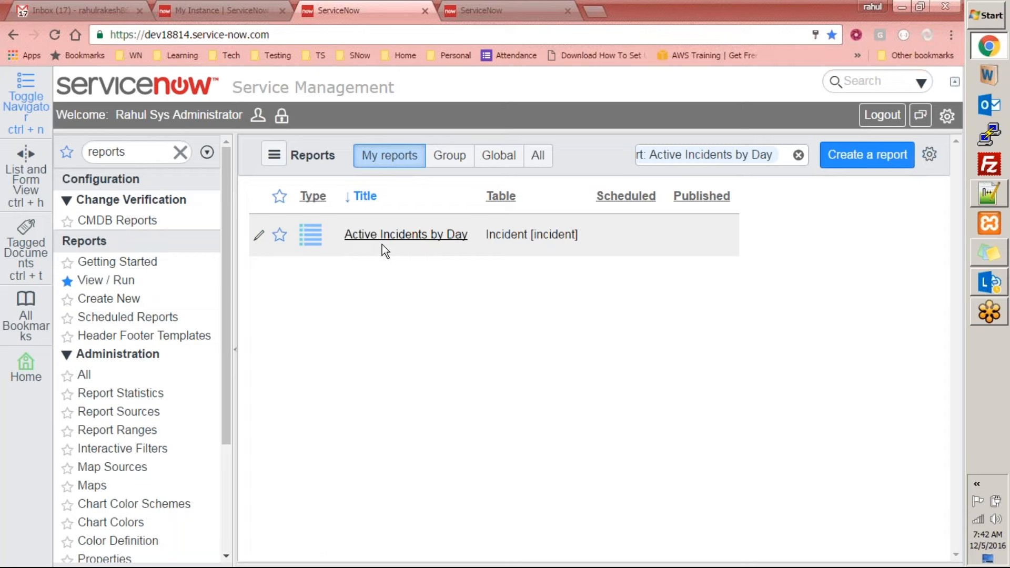
pyautogui.click(401, 238)
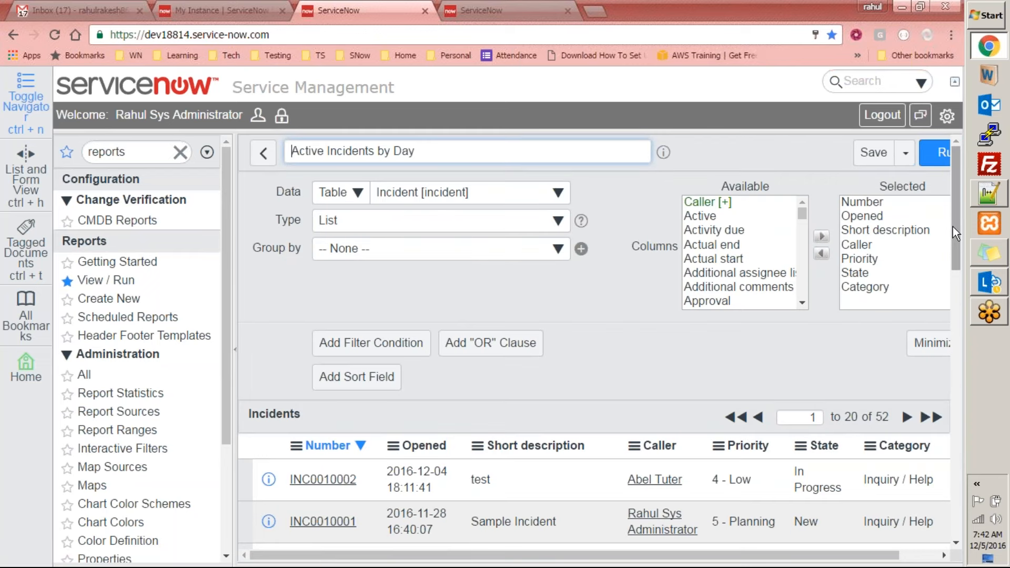
# Go back to the reports list, mark Active Incidents by Day as a favourite and reopen it
pyautogui.click(961, 225)
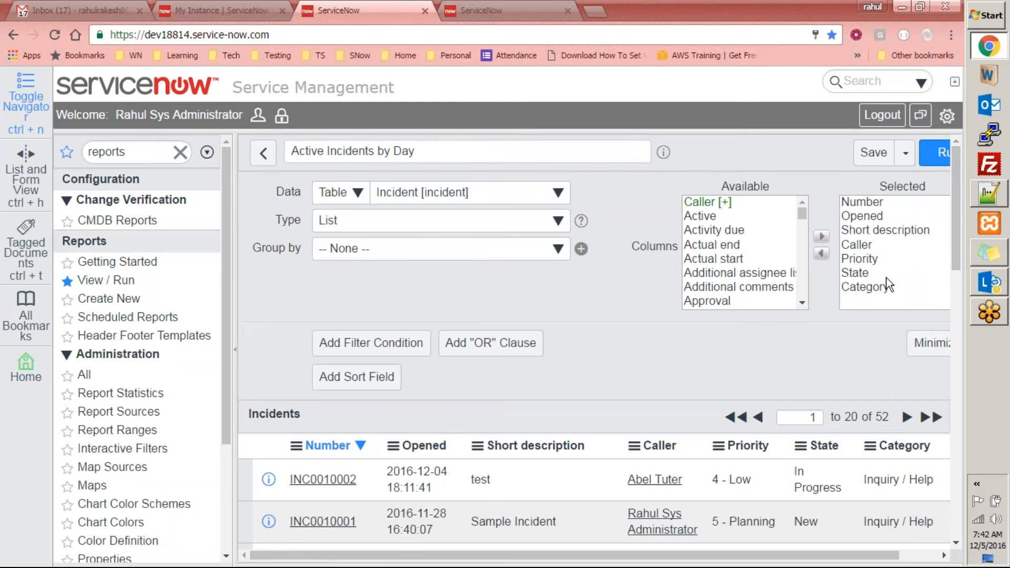
pyautogui.moveTo(956, 225); pyautogui.dragTo(966, 175)
pyautogui.click(263, 153)
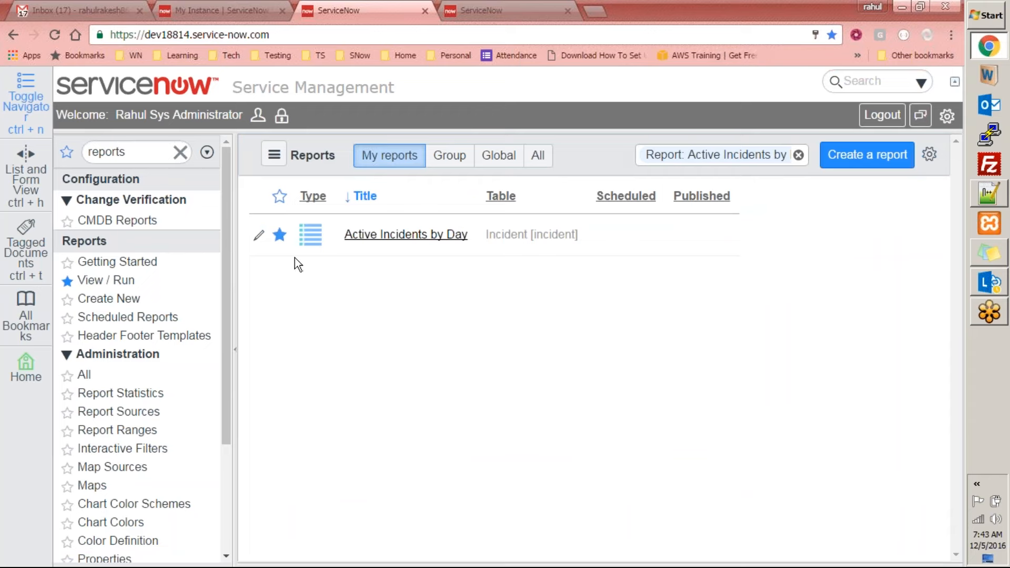
pyautogui.click(373, 236)
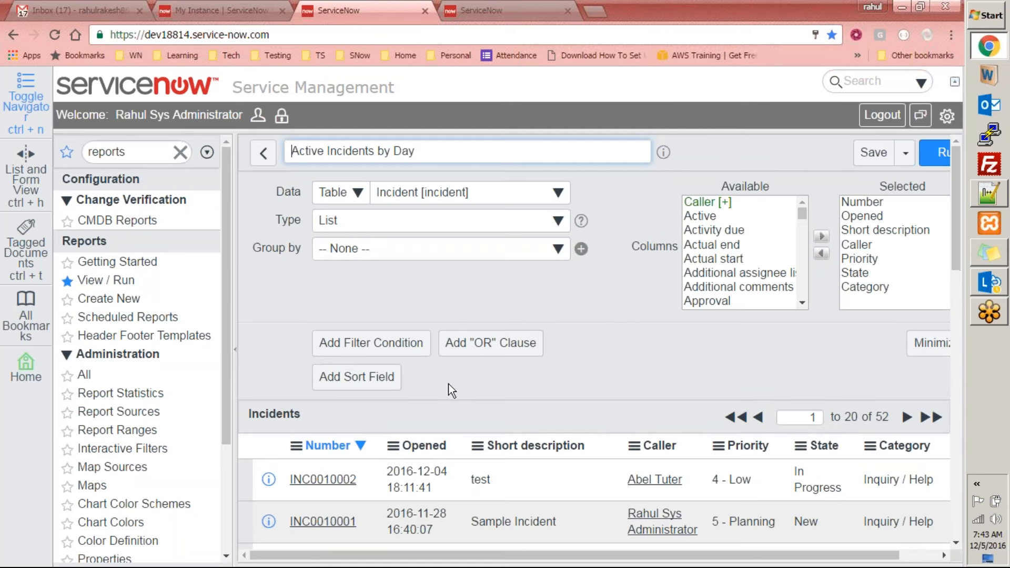
# Add the filter conditions Active is true and Created on Today to the report
pyautogui.click(347, 351)
pyautogui.click(399, 417)
pyautogui.write('aci')
pyautogui.press('BackSpace')
pyautogui.click(413, 280)
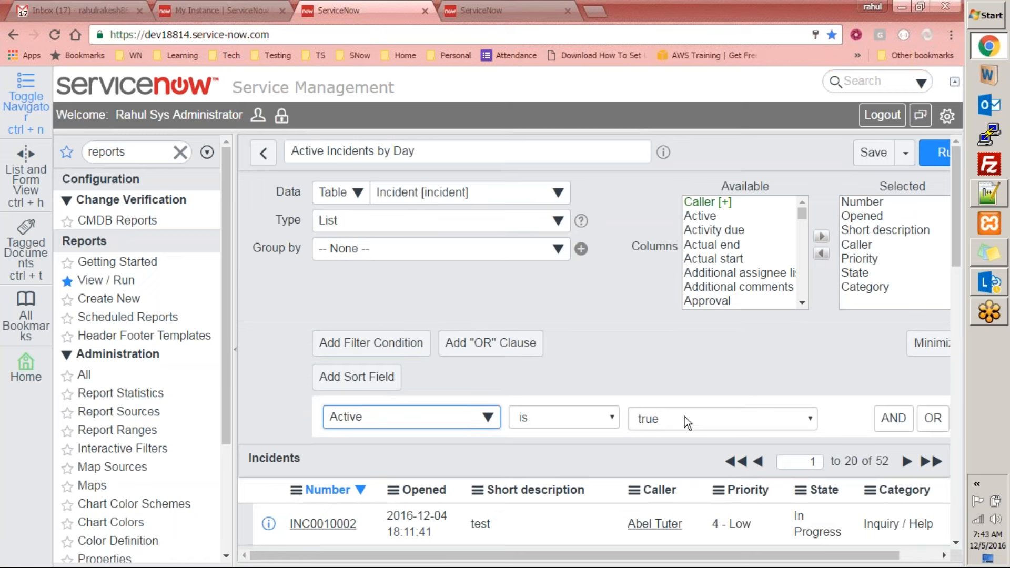
pyautogui.click(901, 426)
pyautogui.click(429, 480)
pyautogui.write('create')
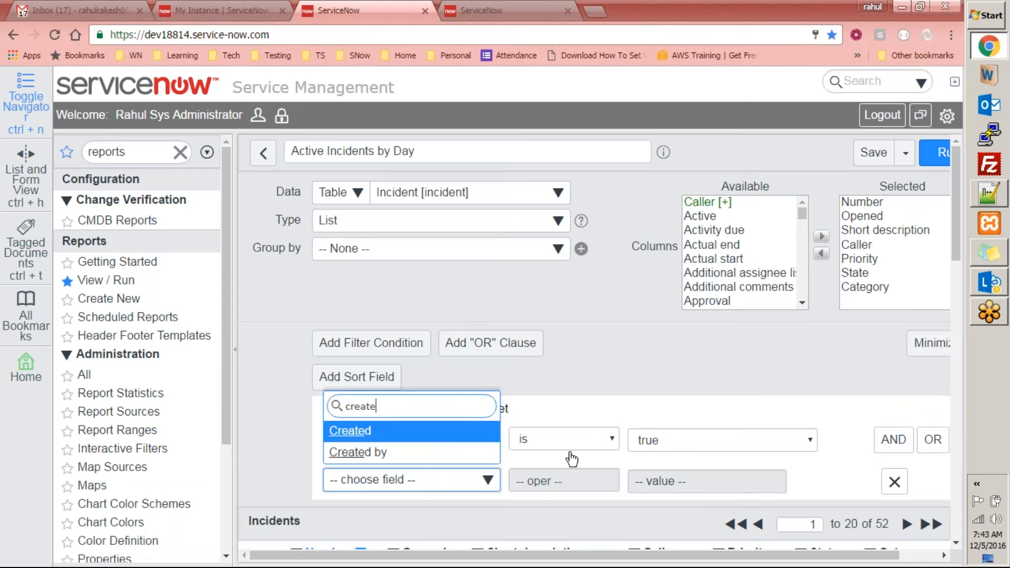
pyautogui.press('Return')
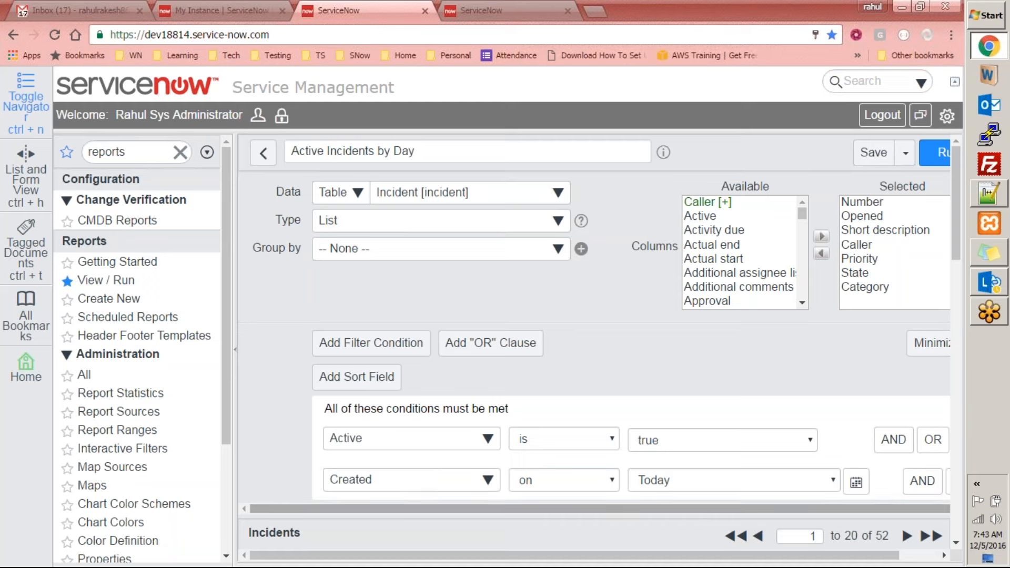
# Run the report with its filter conditions, save it and review the resulting Incidents list
pyautogui.click(941, 154)
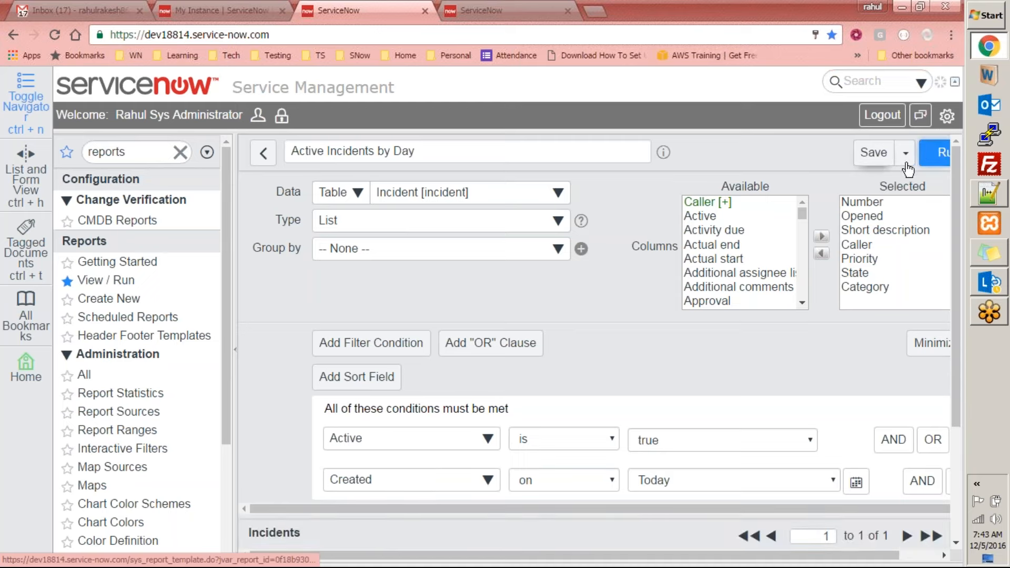
pyautogui.click(881, 156)
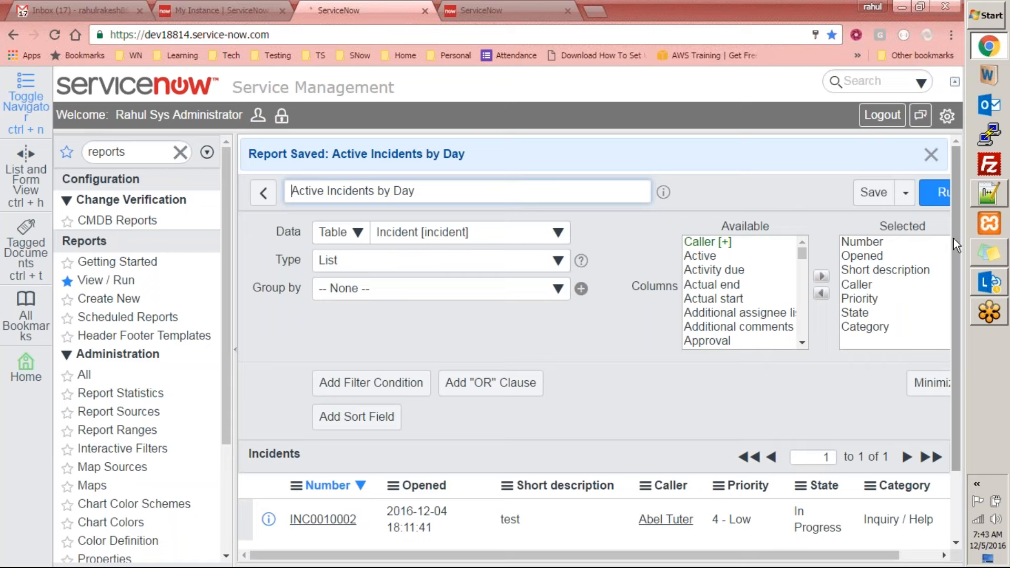
pyautogui.scroll(-2, 943, 252)
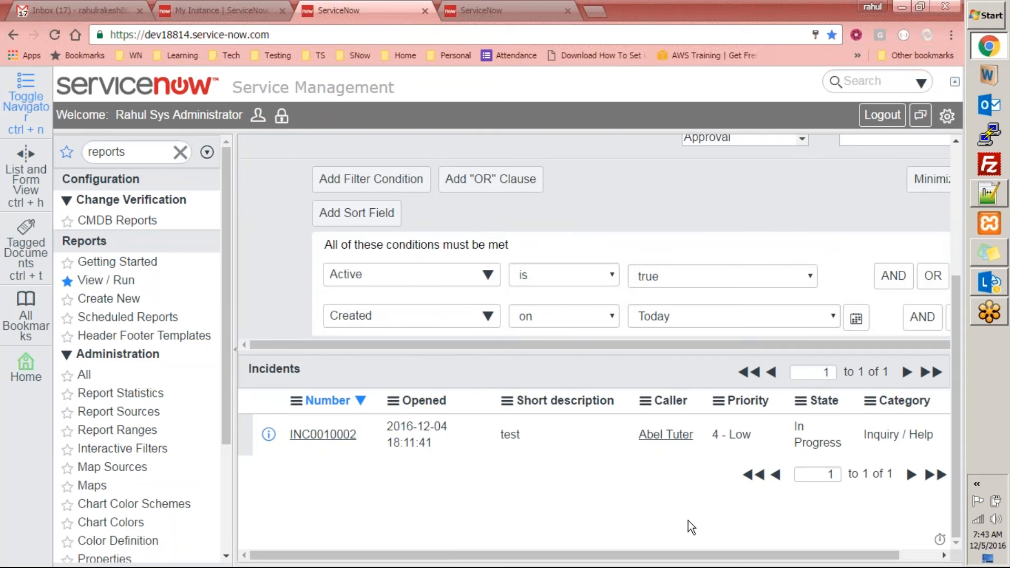
pyautogui.moveTo(653, 554); pyautogui.dragTo(486, 258)
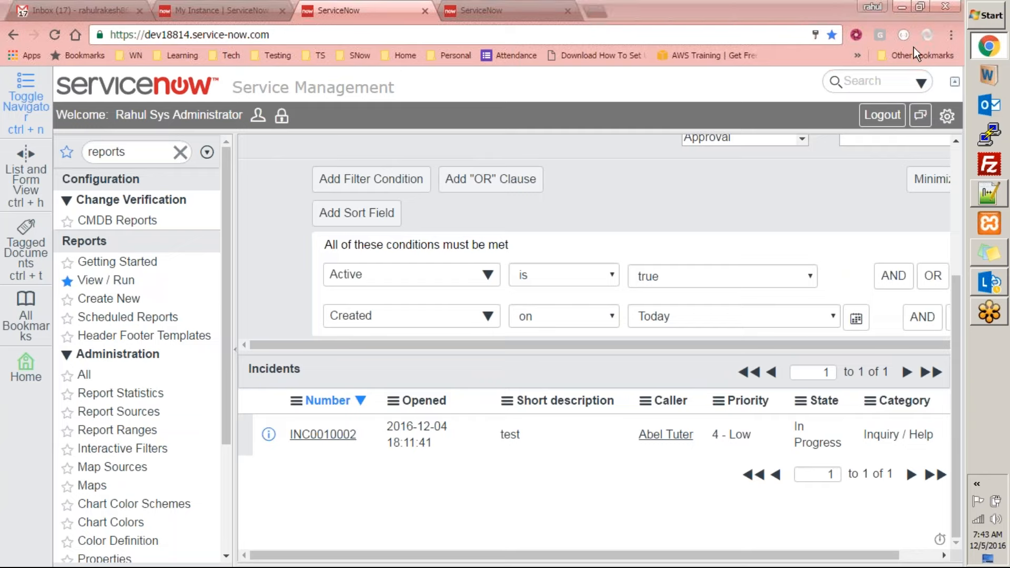
# Switch to Notepad++, highlight the two-line SQL query on the incident table for comparison, and return to the ServiceNow report
pyautogui.click(981, 192)
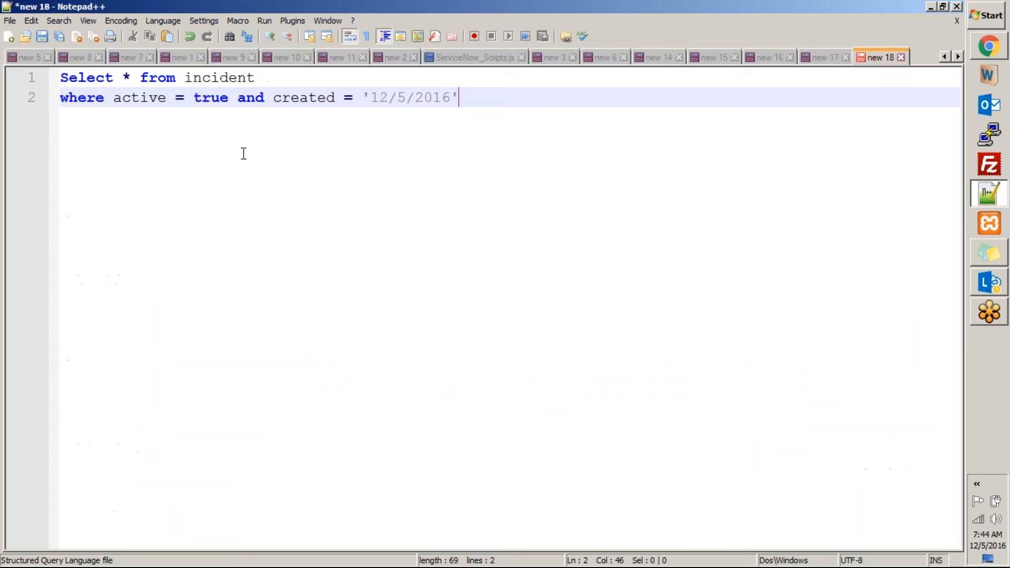
pyautogui.moveTo(491, 98); pyautogui.dragTo(47, 79)
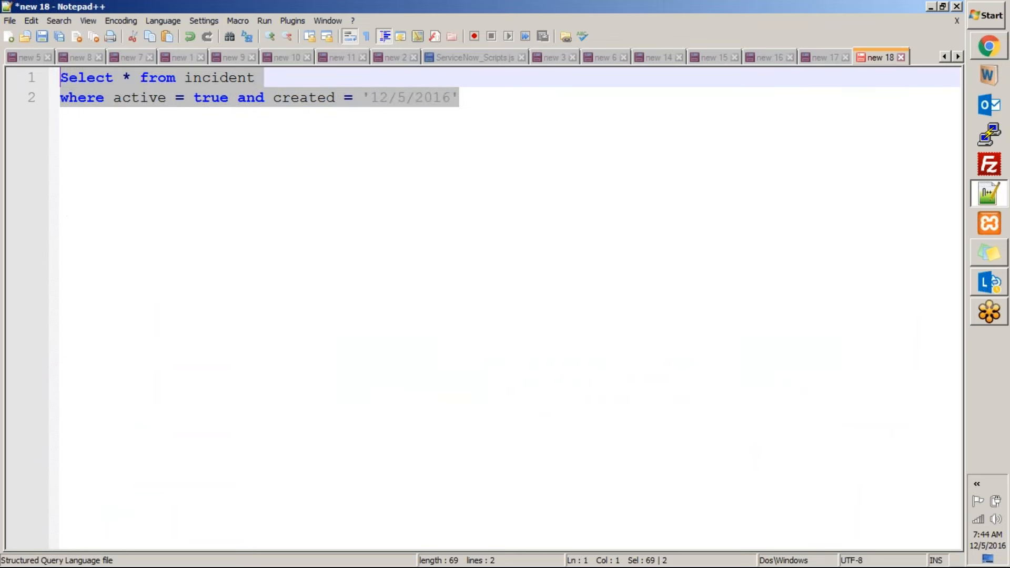
pyautogui.hotkey('alt', 'Tab')
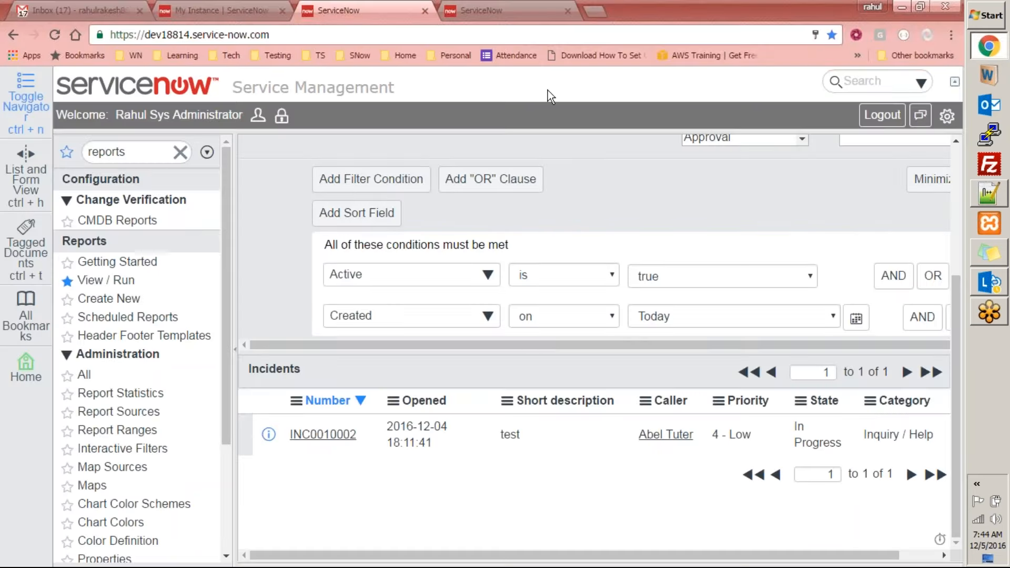
# Dismiss the report-saved notice and look through the data type and table choices of the Active Incidents by Day report
pyautogui.moveTo(960, 303); pyautogui.dragTo(957, 145)
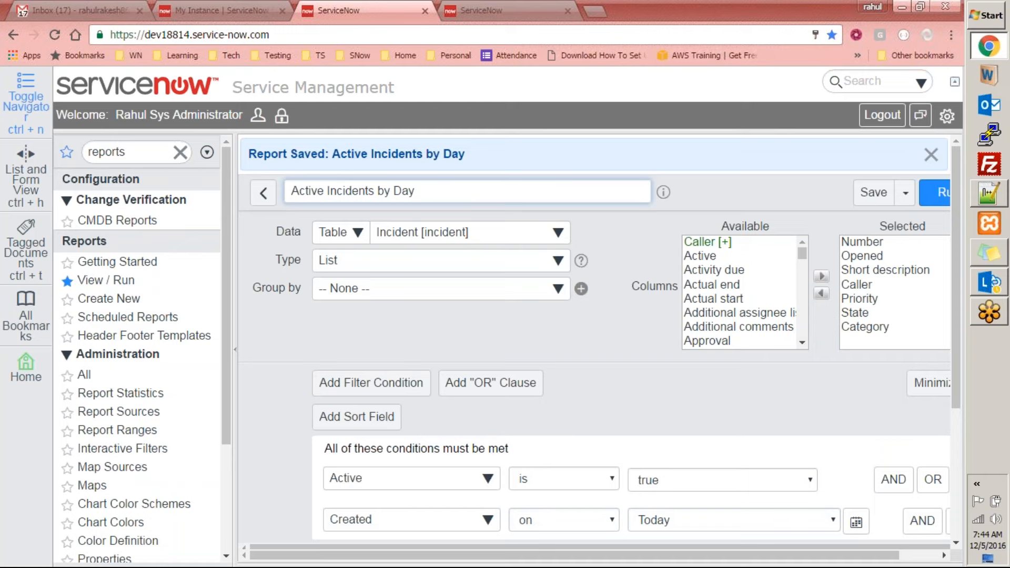
pyautogui.click(930, 154)
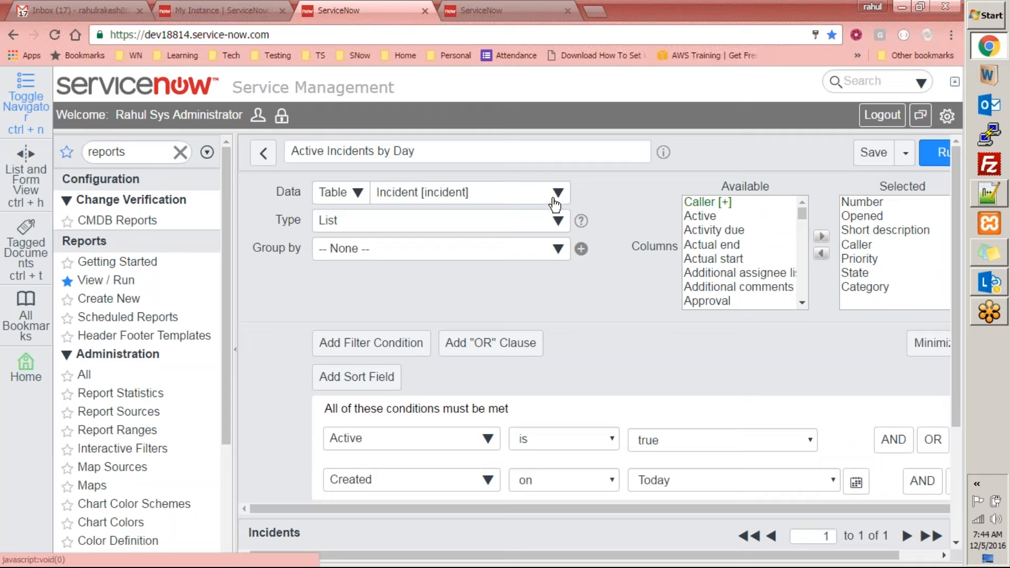
pyautogui.click(341, 194)
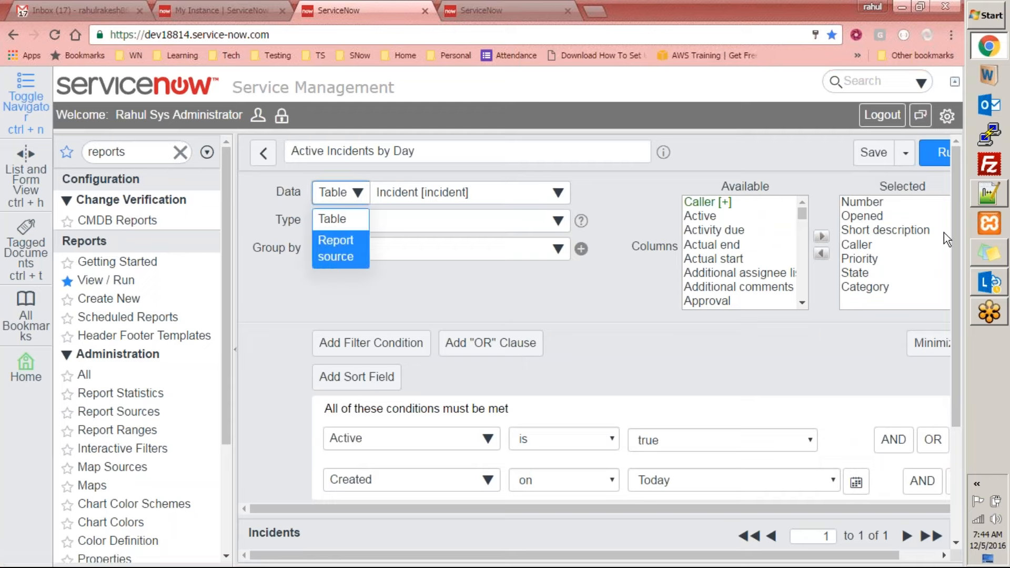
pyautogui.click(830, 359)
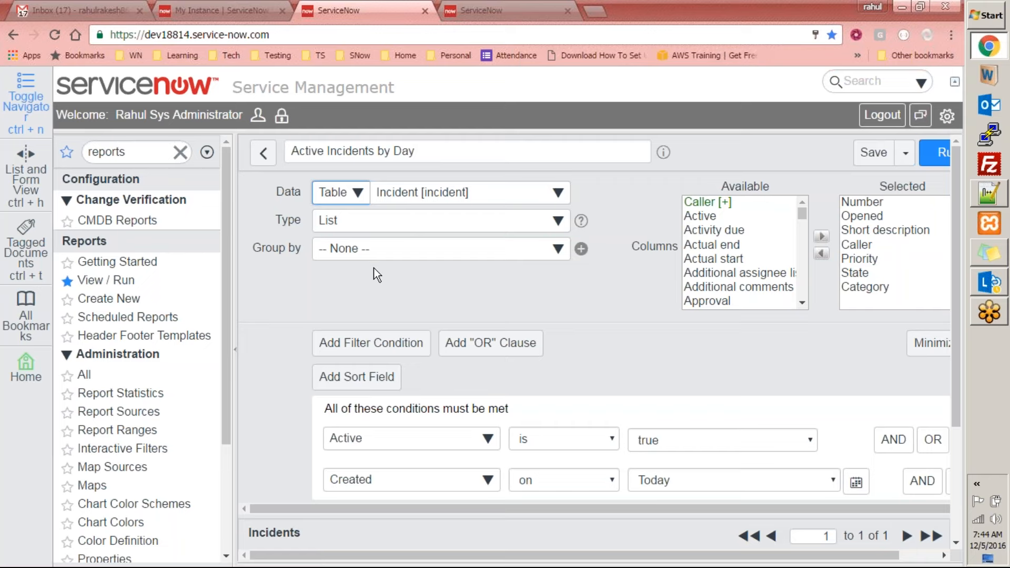
pyautogui.moveTo(279, 194)
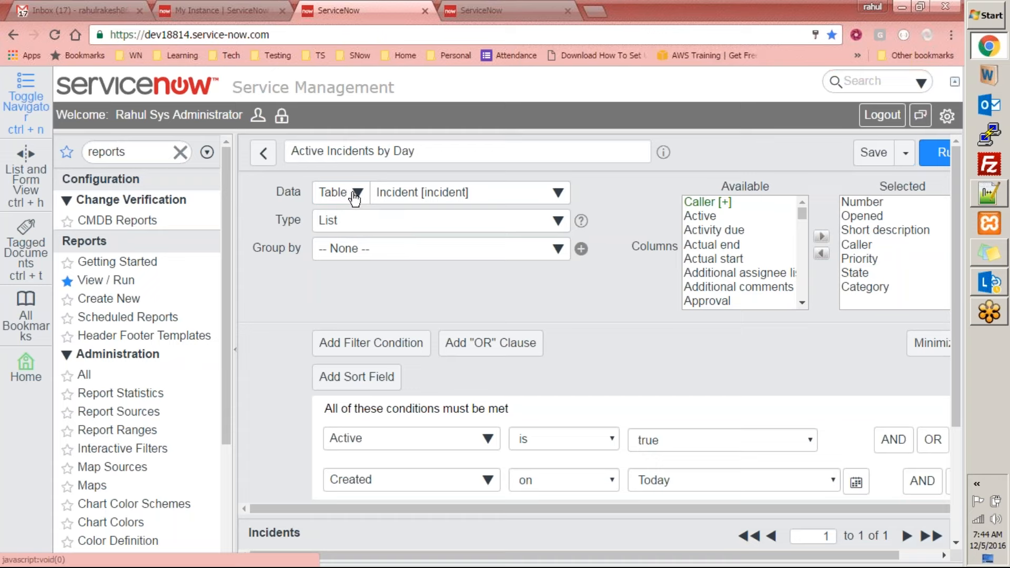
pyautogui.click(439, 194)
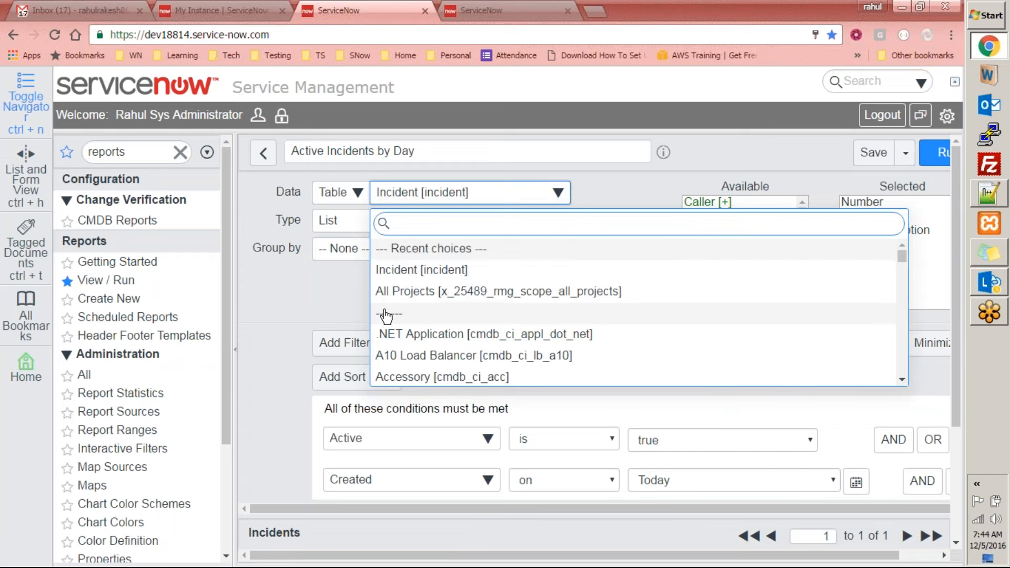
pyautogui.click(283, 289)
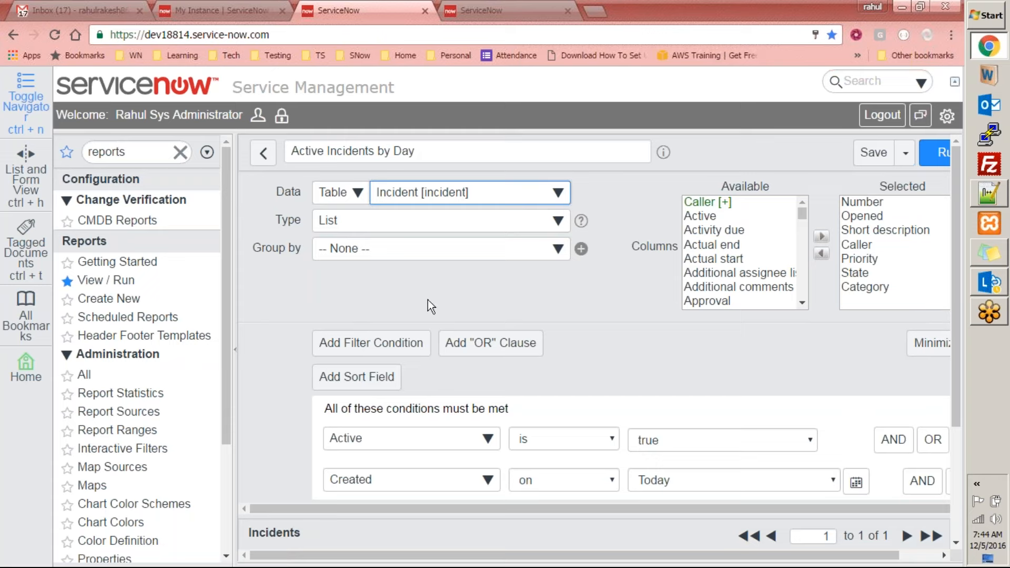
# Check the extra save options, try Report source as the report's data type and set it back to Table
pyautogui.click(905, 153)
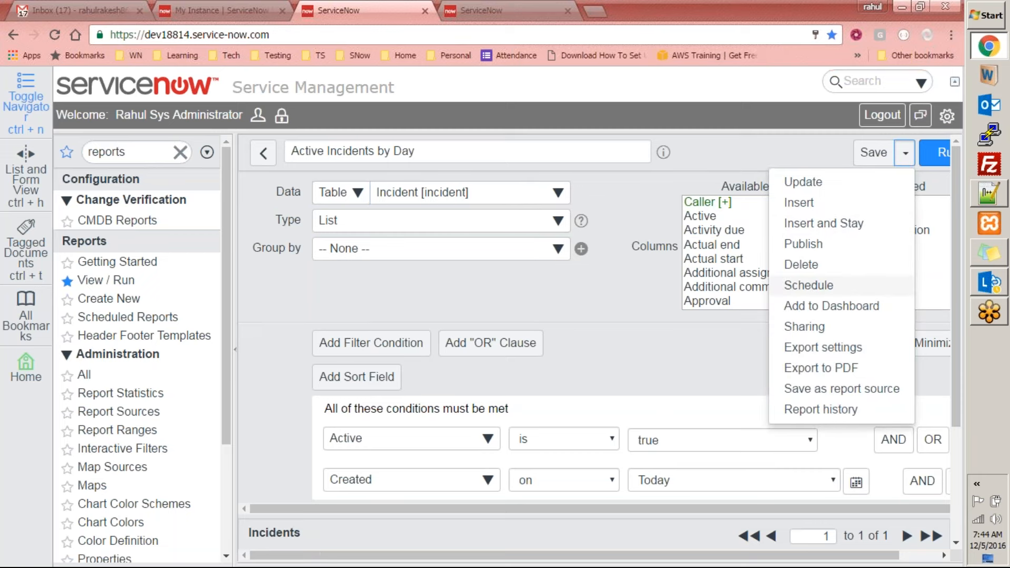
pyautogui.click(402, 317)
pyautogui.click(362, 195)
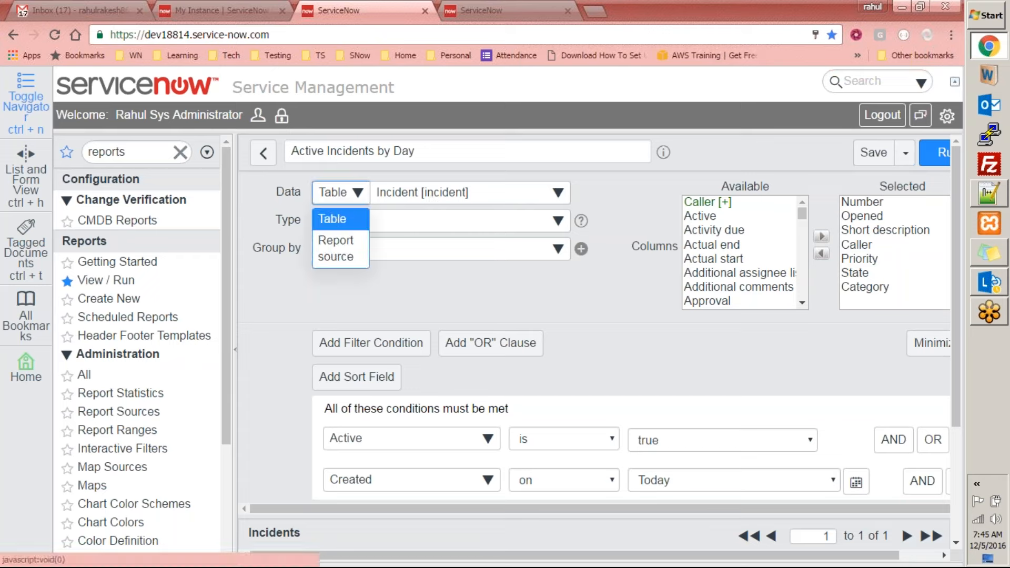
pyautogui.click(341, 257)
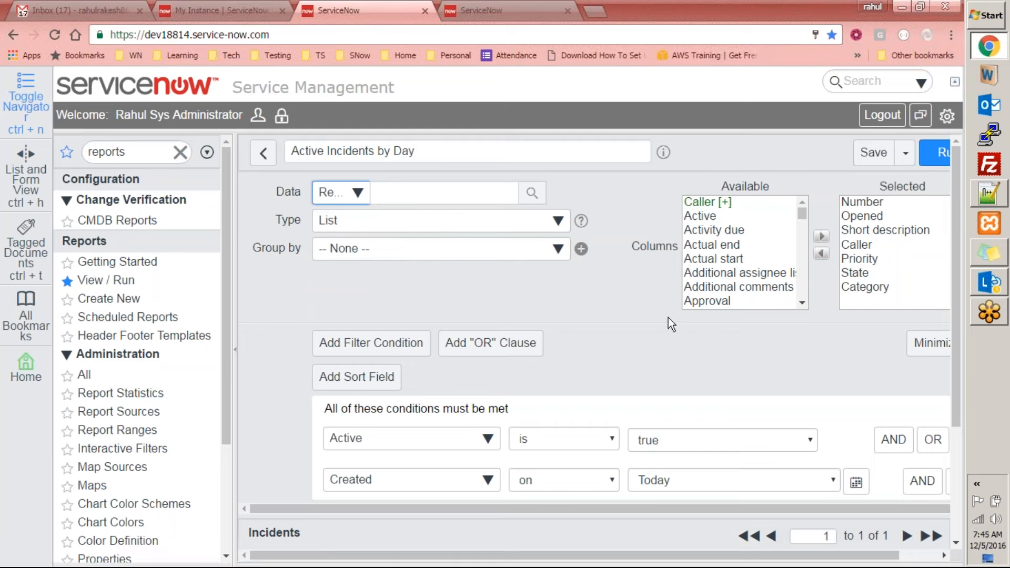
pyautogui.click(358, 192)
pyautogui.click(343, 219)
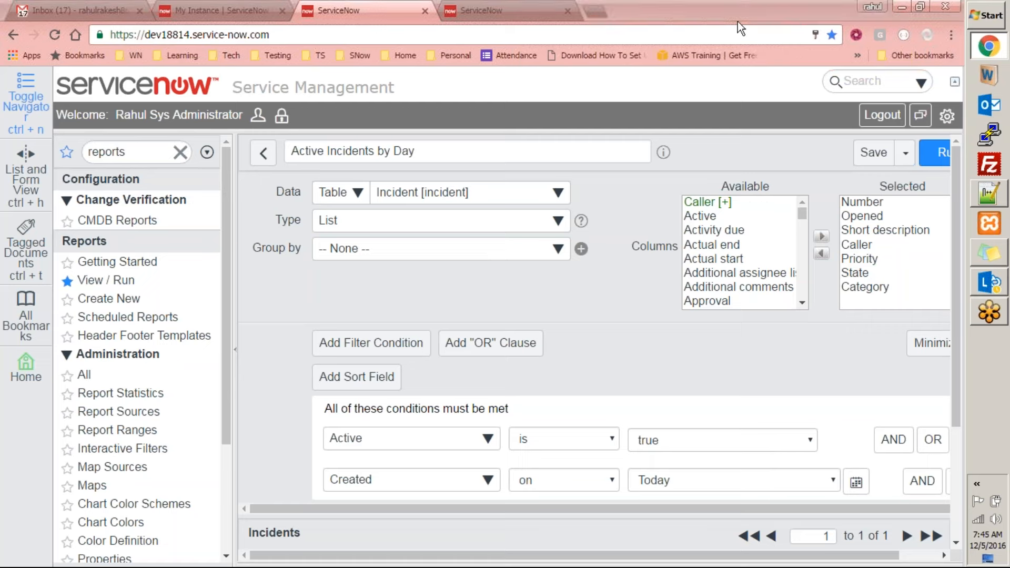
# Examine the Incidents result list against the report's selected columns and filter conditions, and look over the additional save options
pyautogui.scroll(-3, 948, 413)
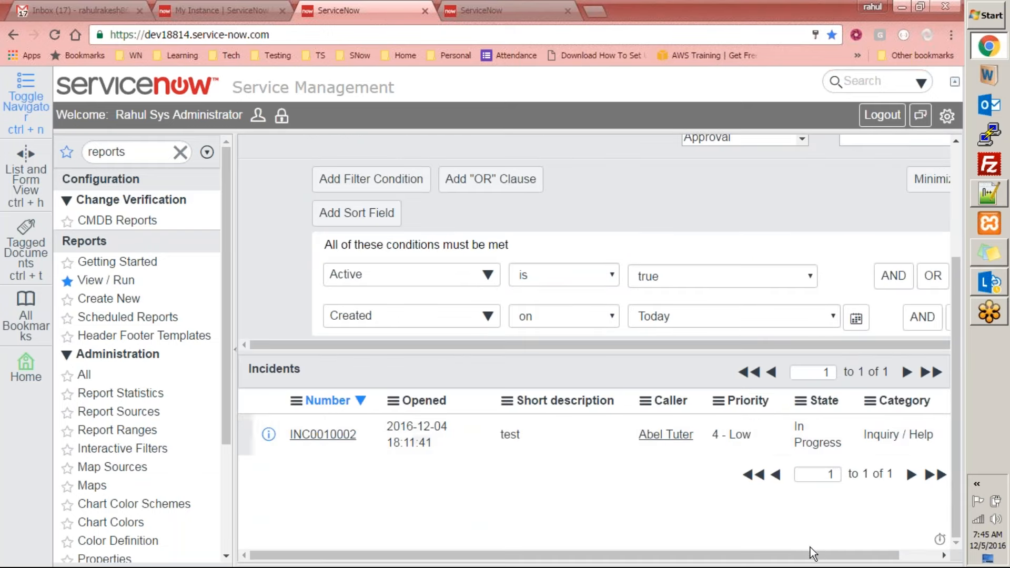
pyautogui.moveTo(798, 558); pyautogui.dragTo(836, 558)
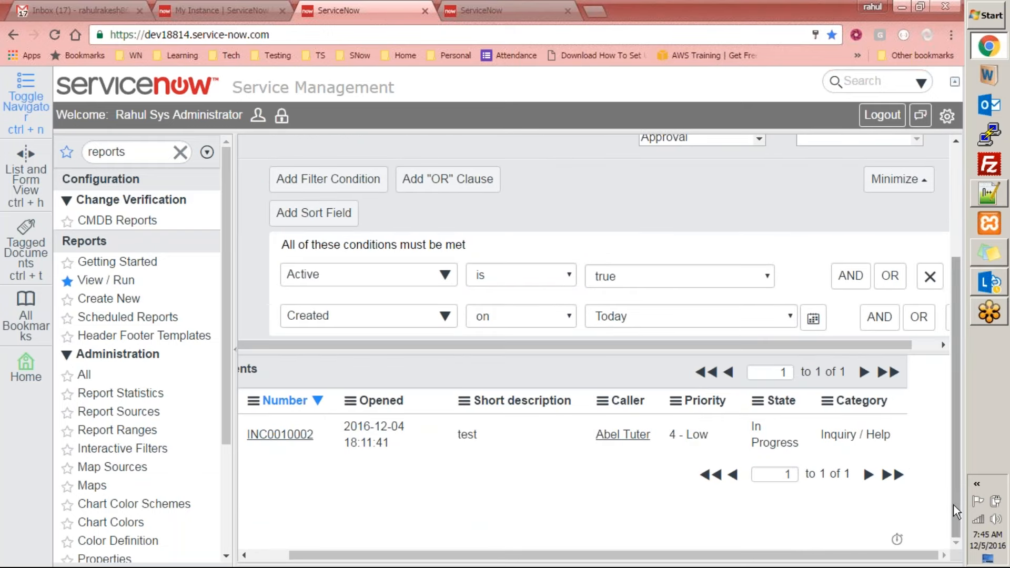
pyautogui.scroll(3, 953, 504)
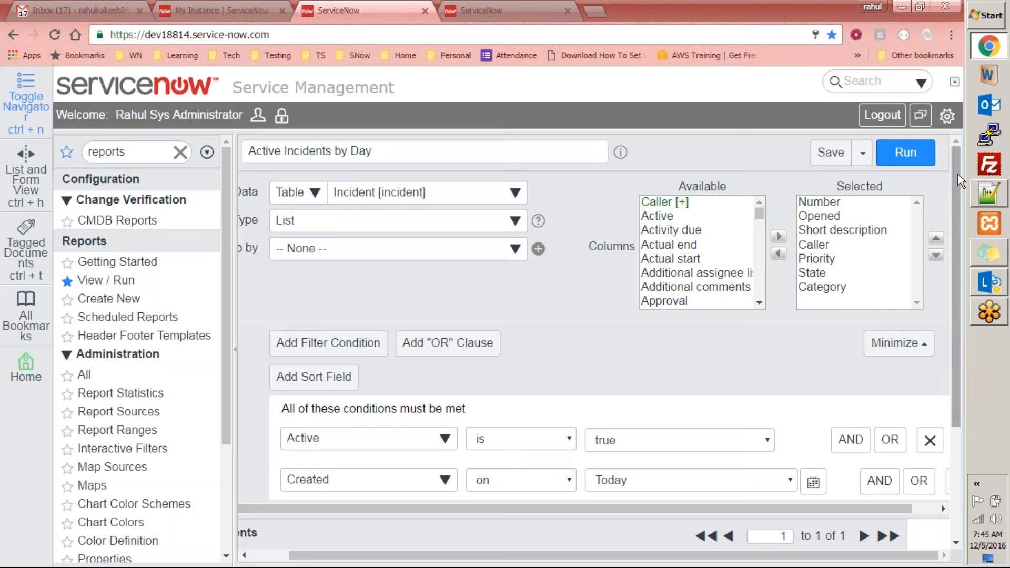
pyautogui.click(862, 153)
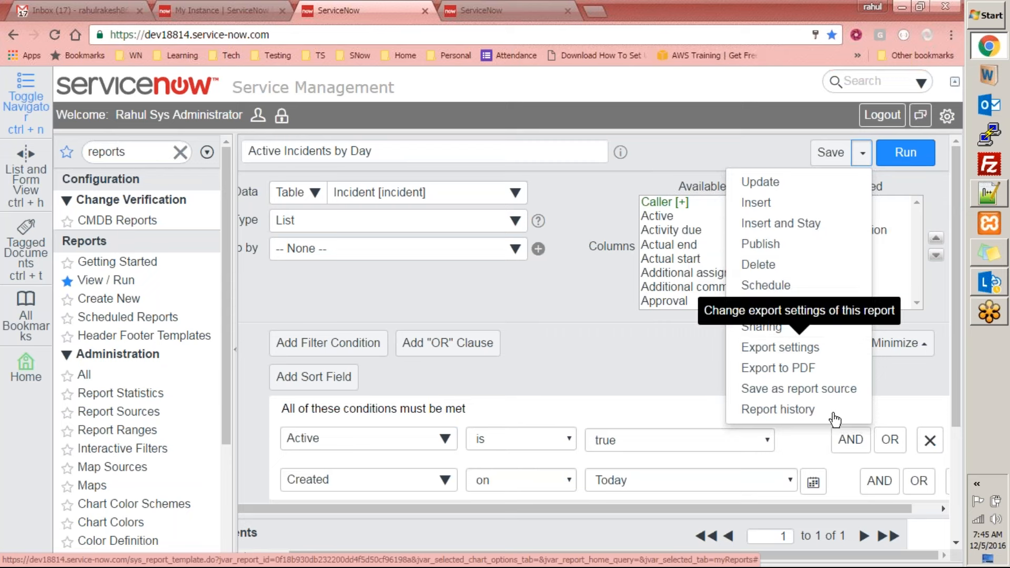
pyautogui.click(661, 359)
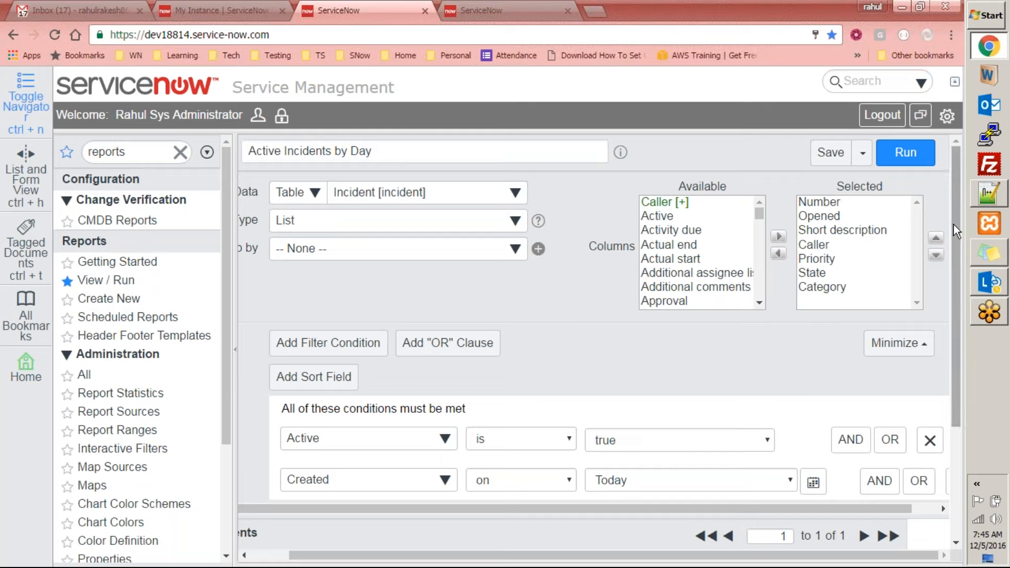
pyautogui.moveTo(953, 224); pyautogui.dragTo(953, 326)
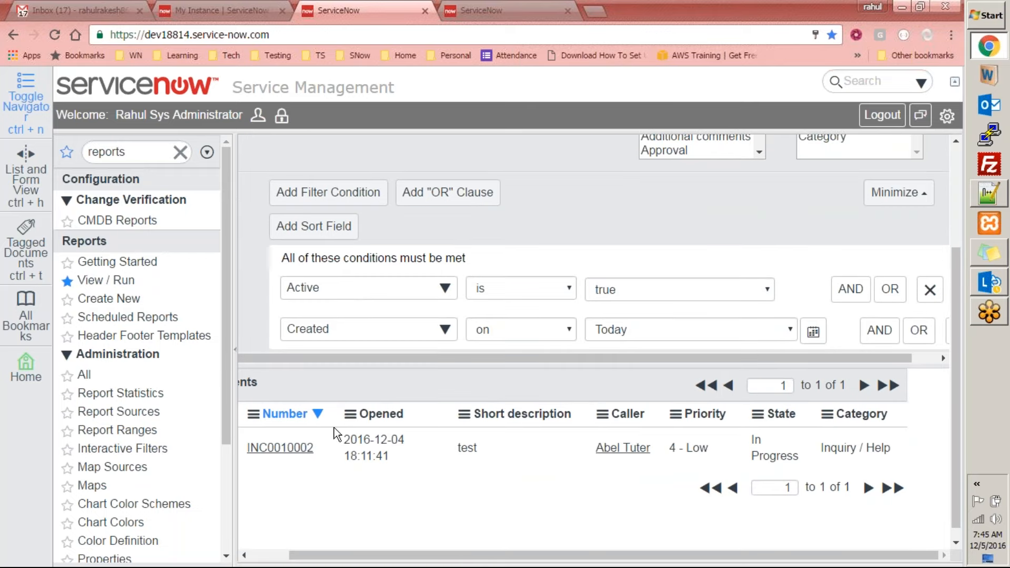
pyautogui.moveTo(414, 555); pyautogui.dragTo(573, 567)
pyautogui.moveTo(955, 398); pyautogui.dragTo(951, 320)
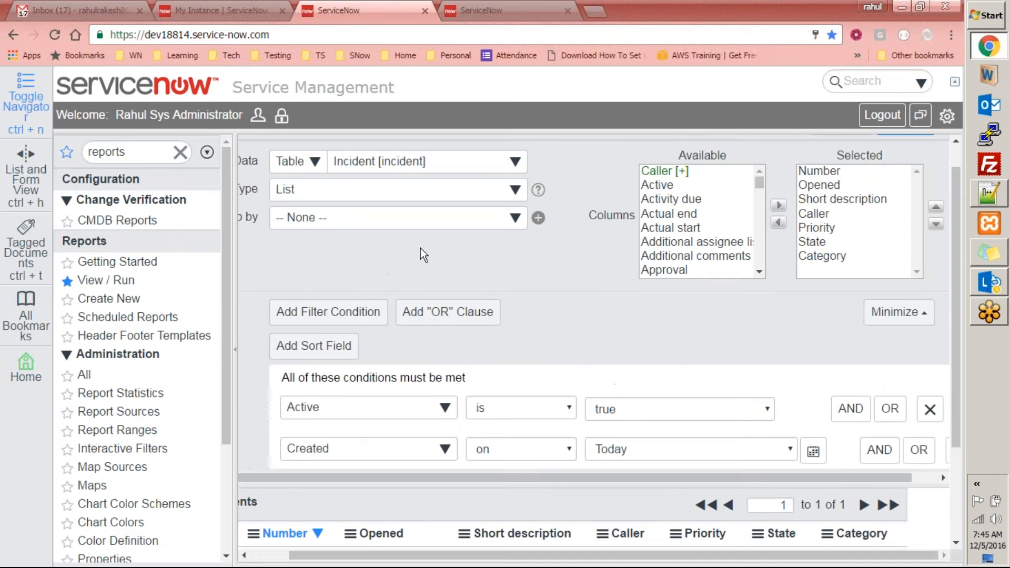
pyautogui.moveTo(961, 297); pyautogui.dragTo(947, 383)
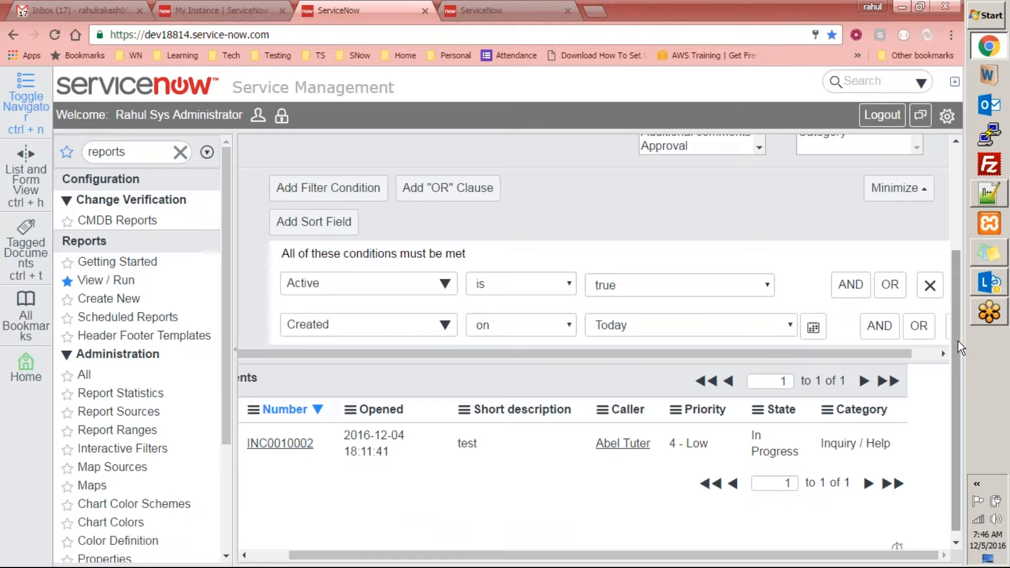
pyautogui.scroll(2, 755, 249)
# Filter the navigator by "resou", open Project Type Report and view its donut chart
pyautogui.click(163, 150)
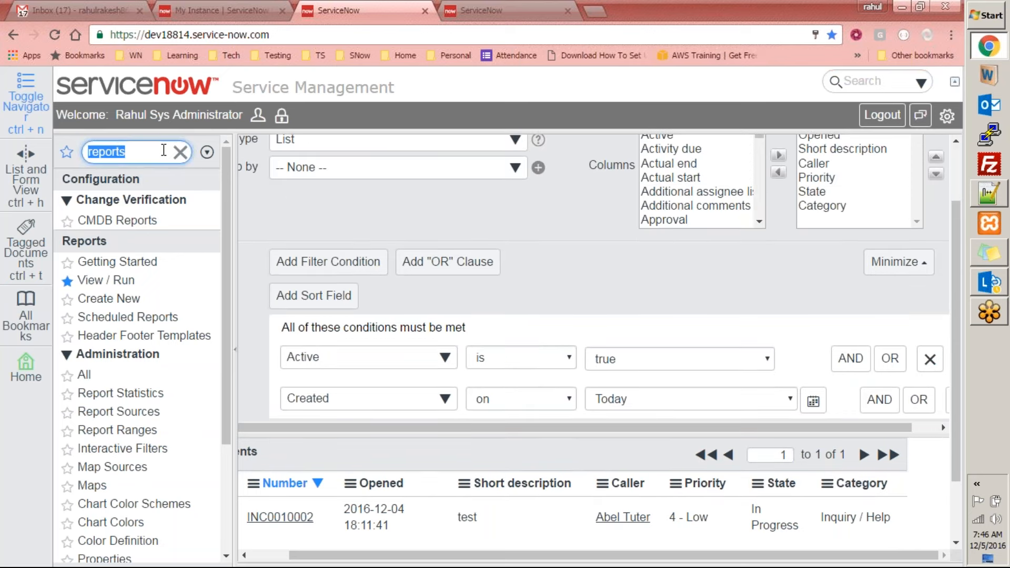
pyautogui.write('resou')
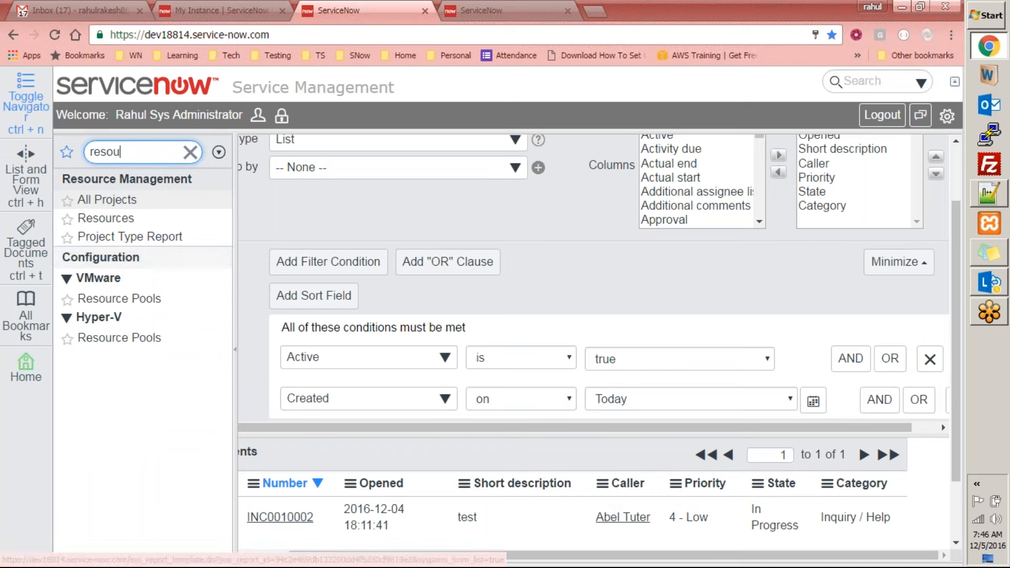
pyautogui.click(128, 238)
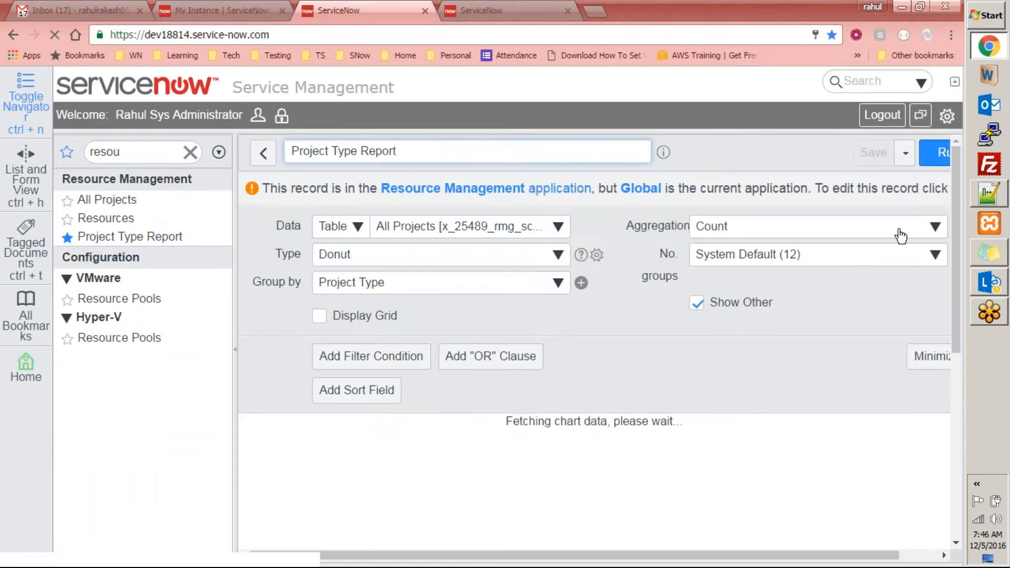
pyautogui.moveTo(955, 219); pyautogui.dragTo(965, 435)
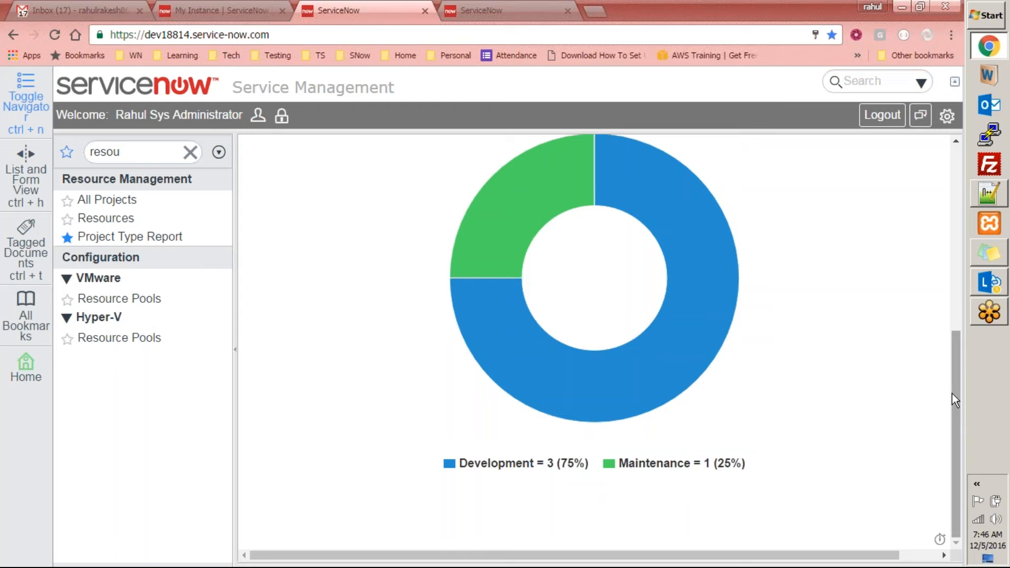
# Go to the home page and switch it to the ITIL Homepage
pyautogui.click(150, 152)
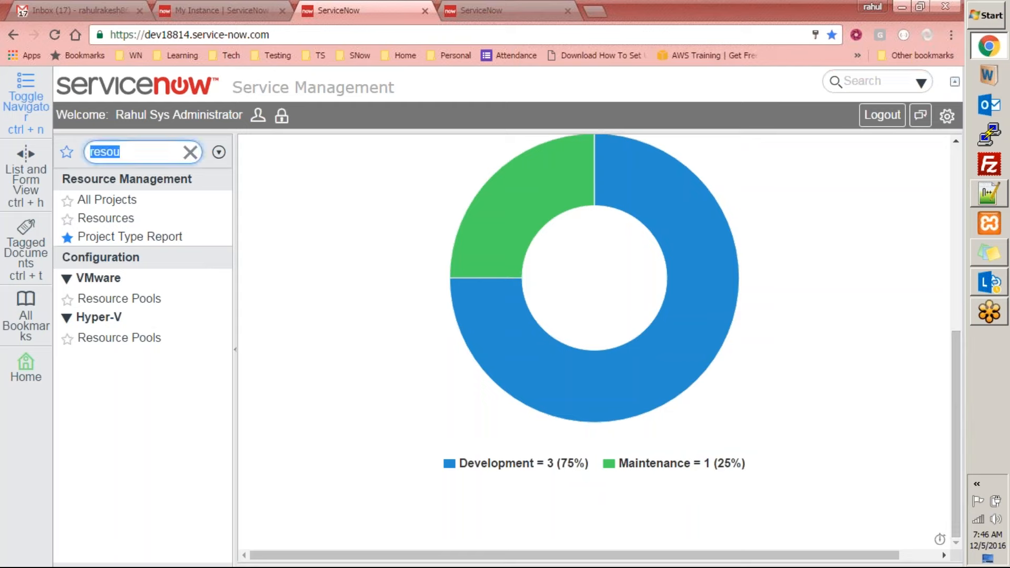
pyautogui.click(116, 91)
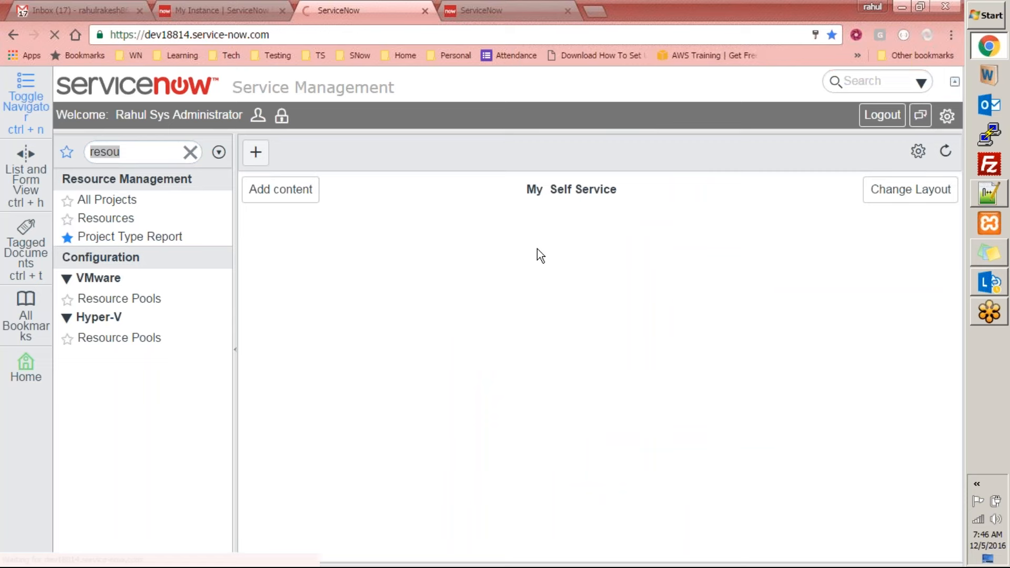
pyautogui.click(359, 160)
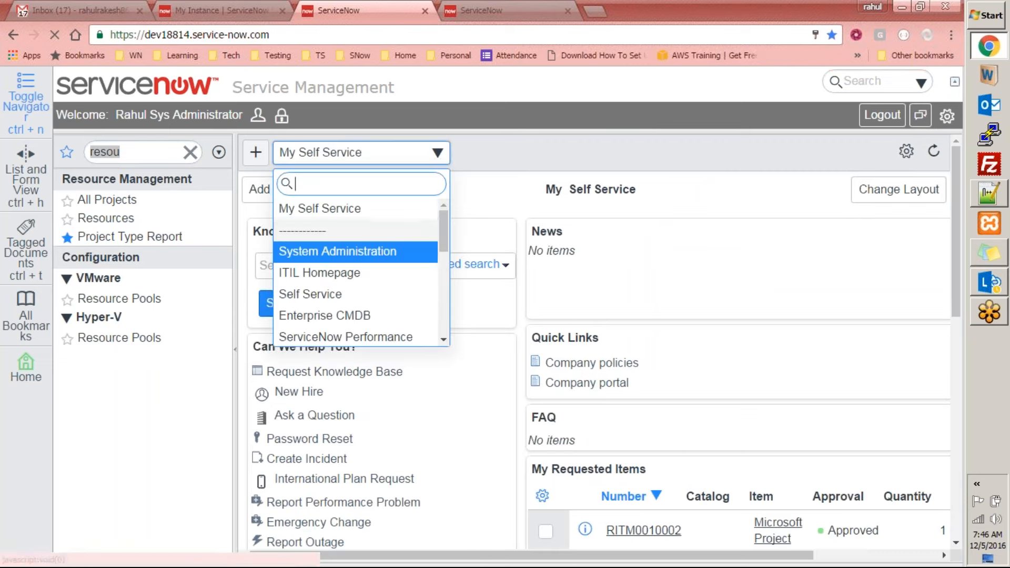
pyautogui.click(331, 270)
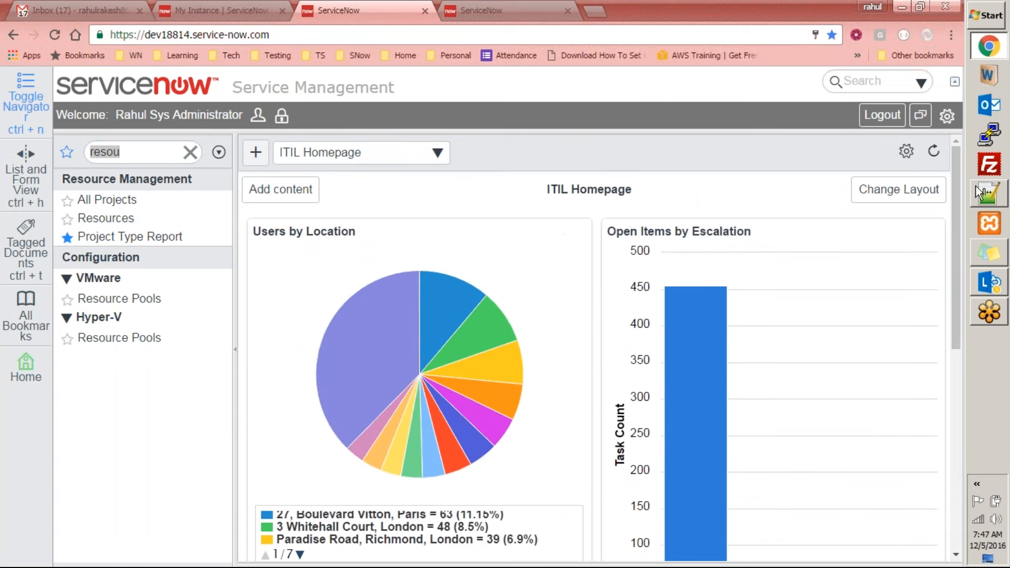
# Add the Active Incidents by Day report from the Incident reports to the ITIL Homepage as new content
pyautogui.click(280, 189)
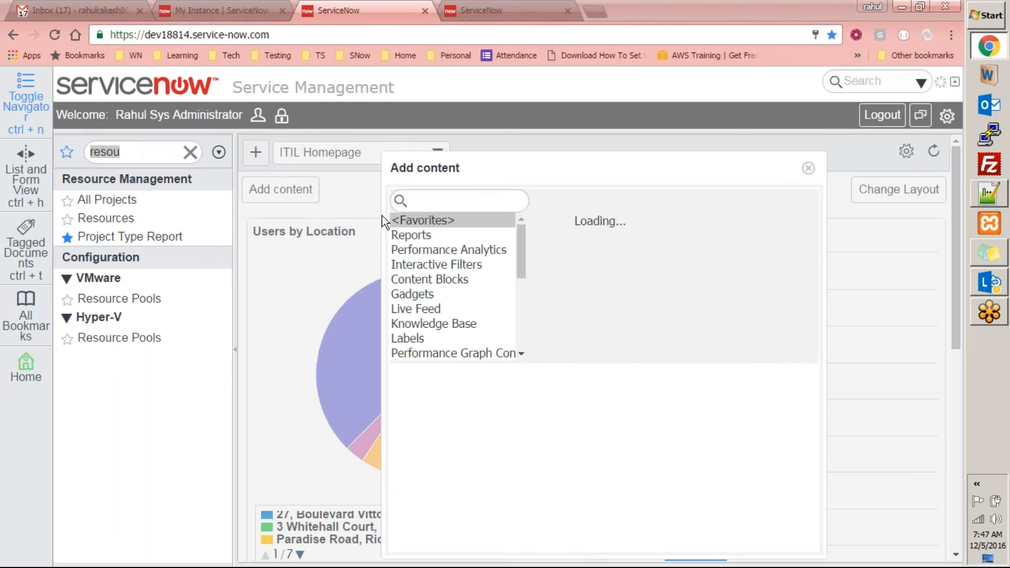
pyautogui.click(425, 238)
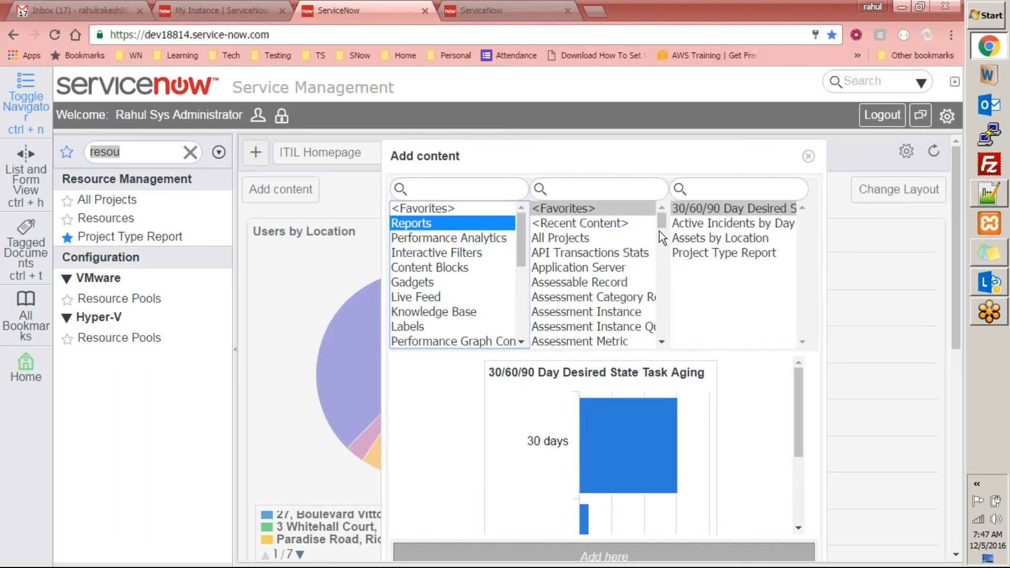
pyautogui.click(591, 191)
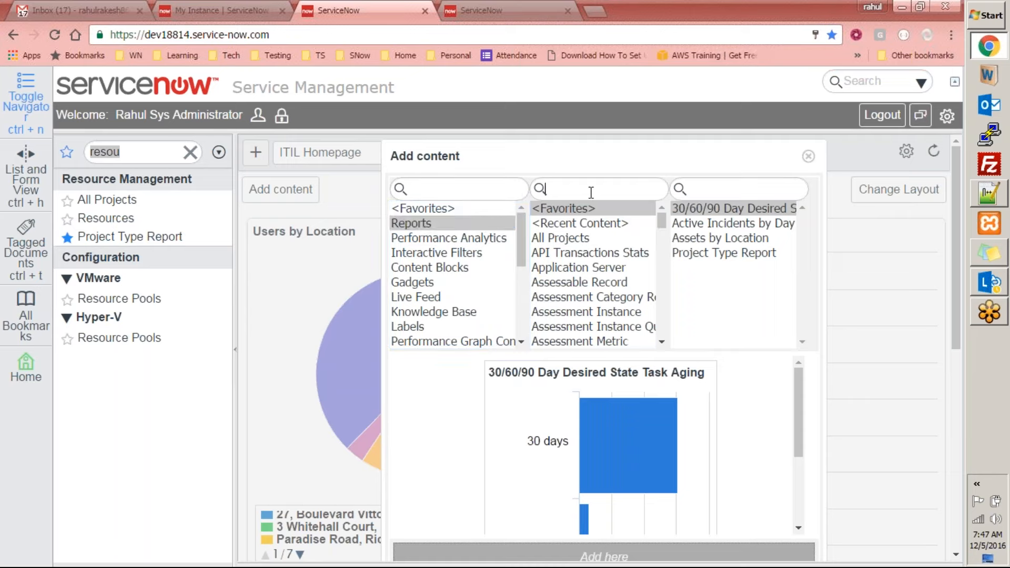
pyautogui.moveTo(661, 220); pyautogui.dragTo(642, 270)
pyautogui.click(572, 261)
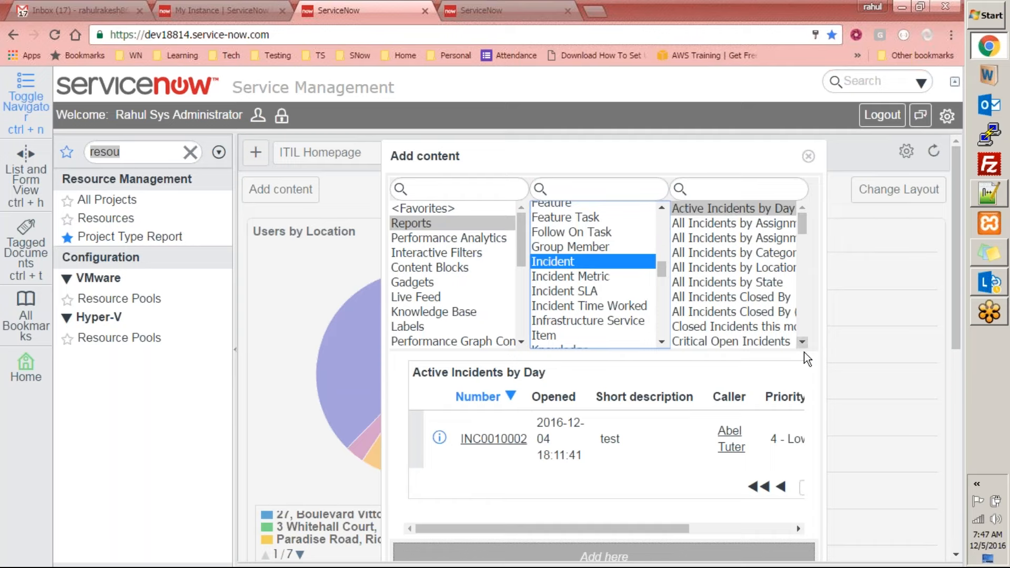
pyautogui.scroll(-1, 802, 433)
pyautogui.click(603, 485)
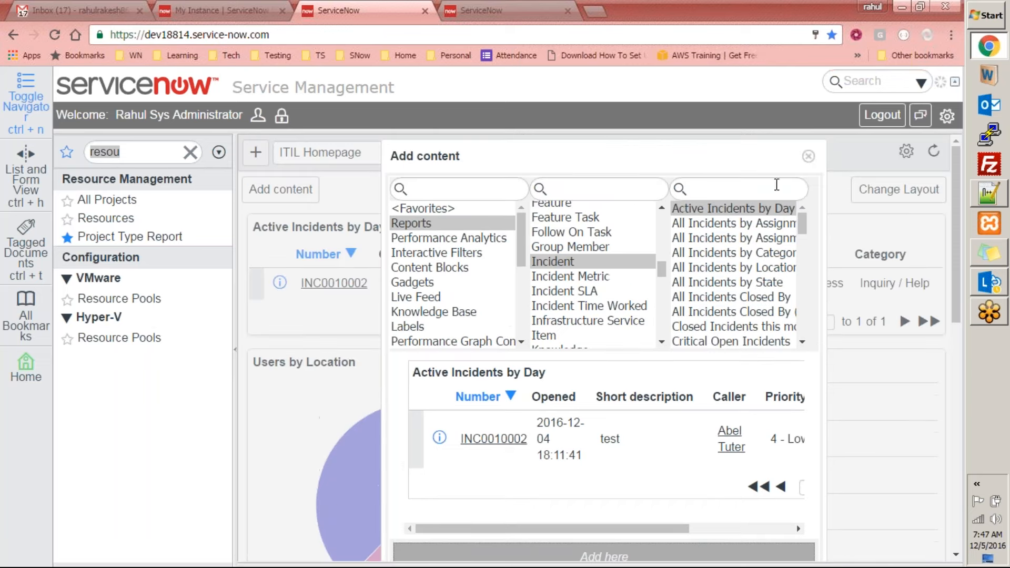
# Close the Add content dialog, filter the navigator by "reports", and open the View / Run reports list
pyautogui.click(808, 157)
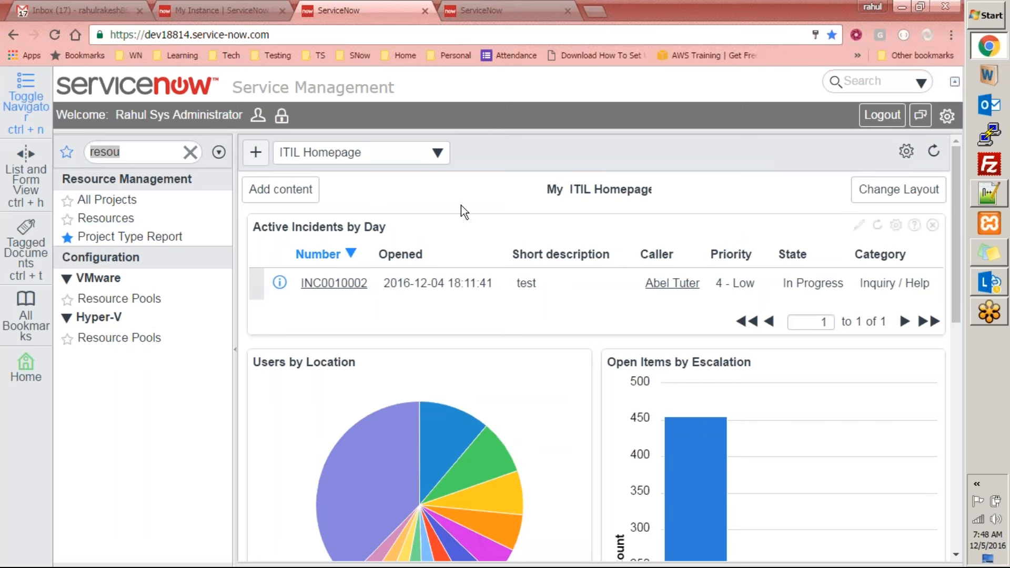
pyautogui.click(131, 151)
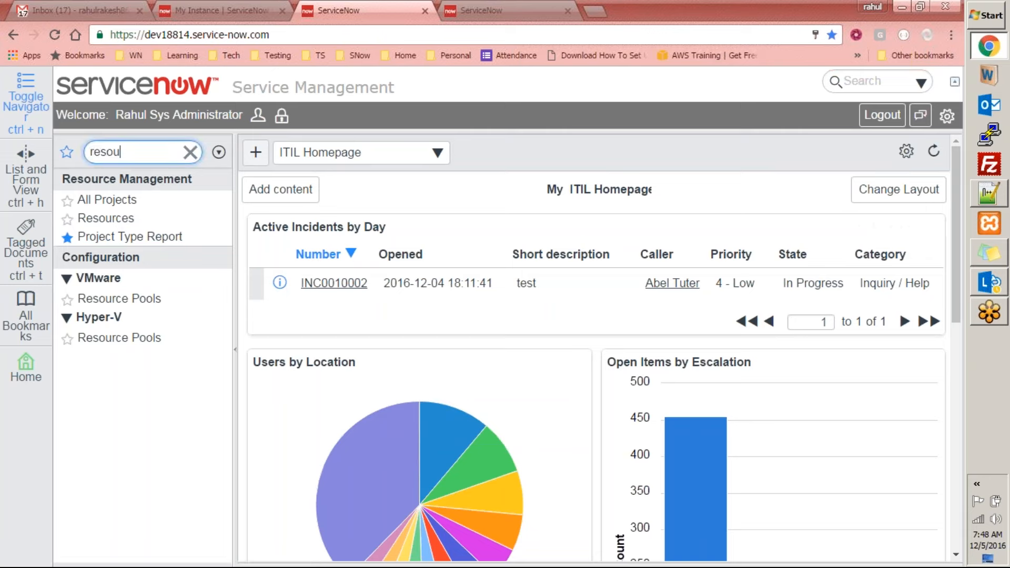
pyautogui.moveTo(142, 155); pyautogui.dragTo(32, 176)
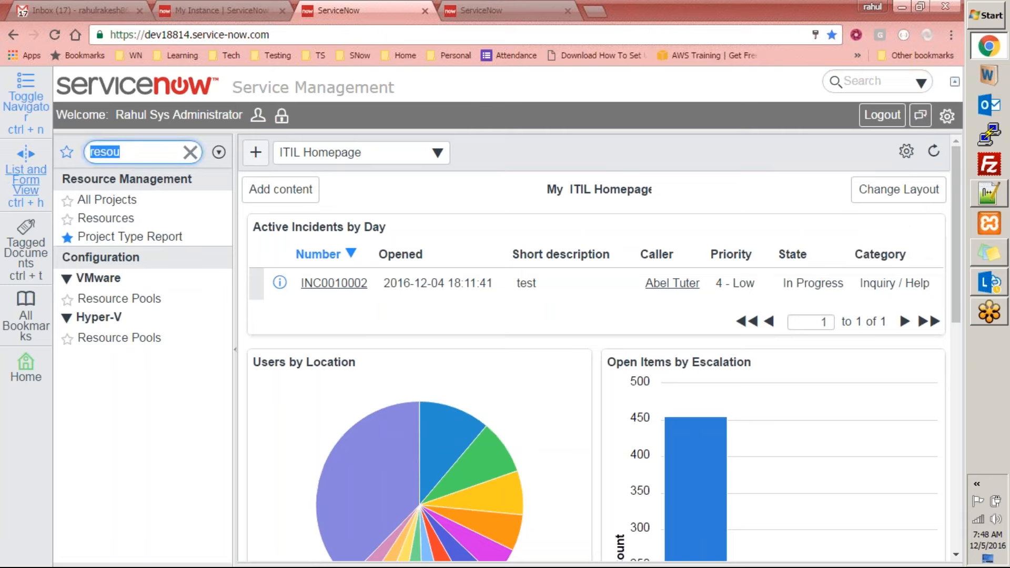
pyautogui.write('reports')
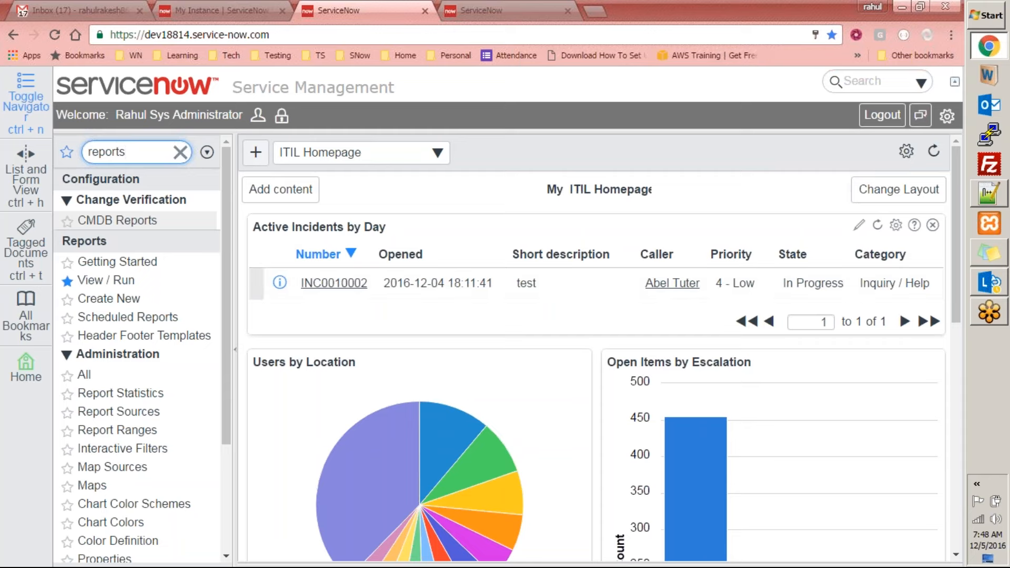
pyautogui.click(107, 280)
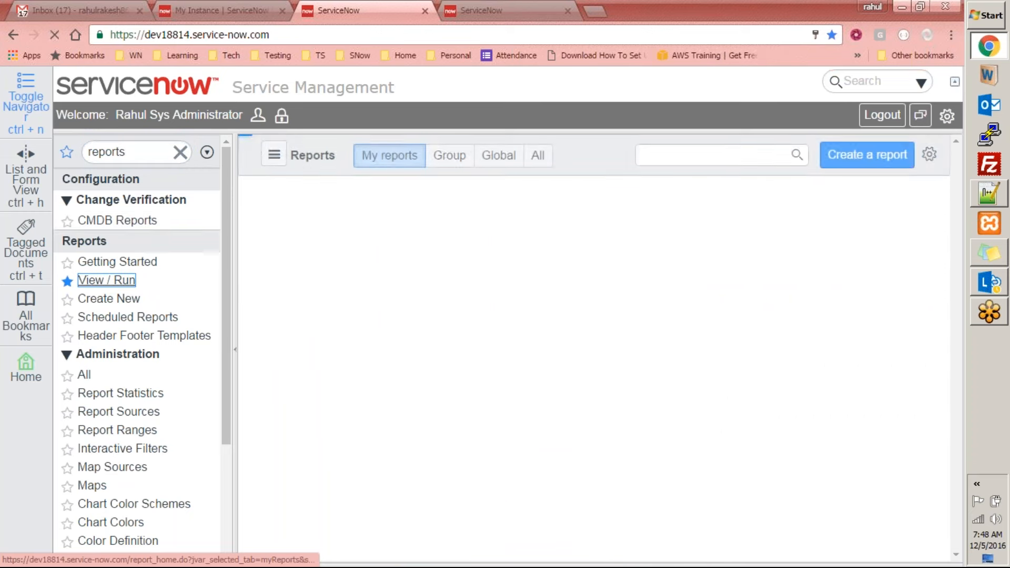
# Search the reports list for "active in" and open the Active Incidents by Day report
pyautogui.click(717, 159)
pyautogui.write('a')
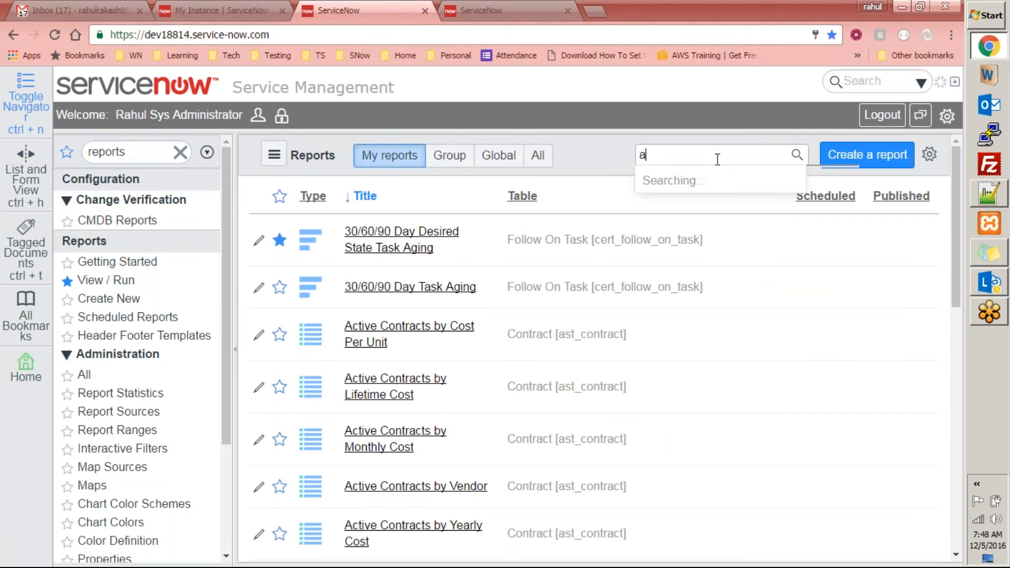
pyautogui.write('ll active')
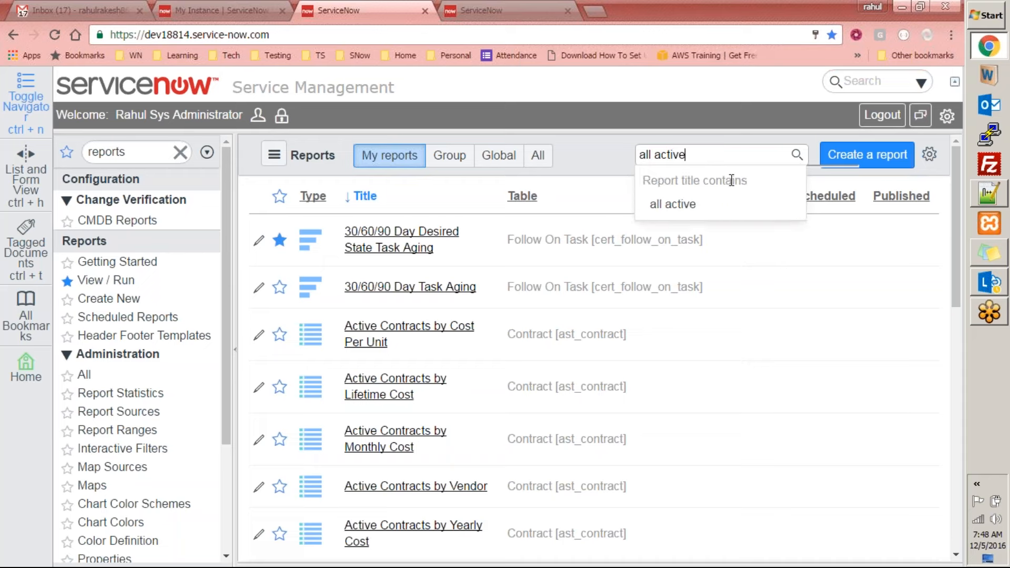
pyautogui.hotkey('ctrl', 'a')
pyautogui.write('active re')
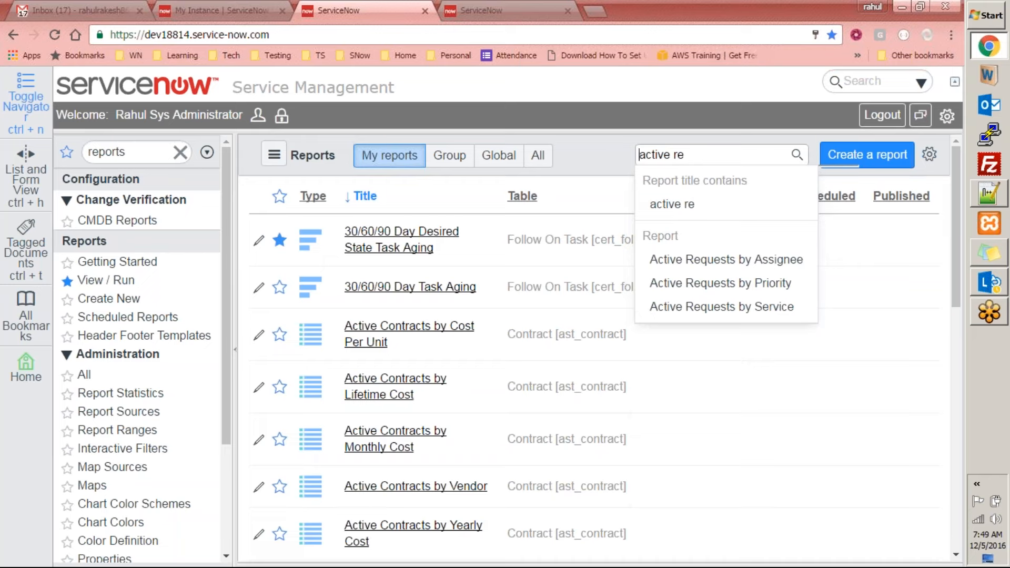
pyautogui.press('BackSpace')
pyautogui.press('BackSpace')
pyautogui.write('in')
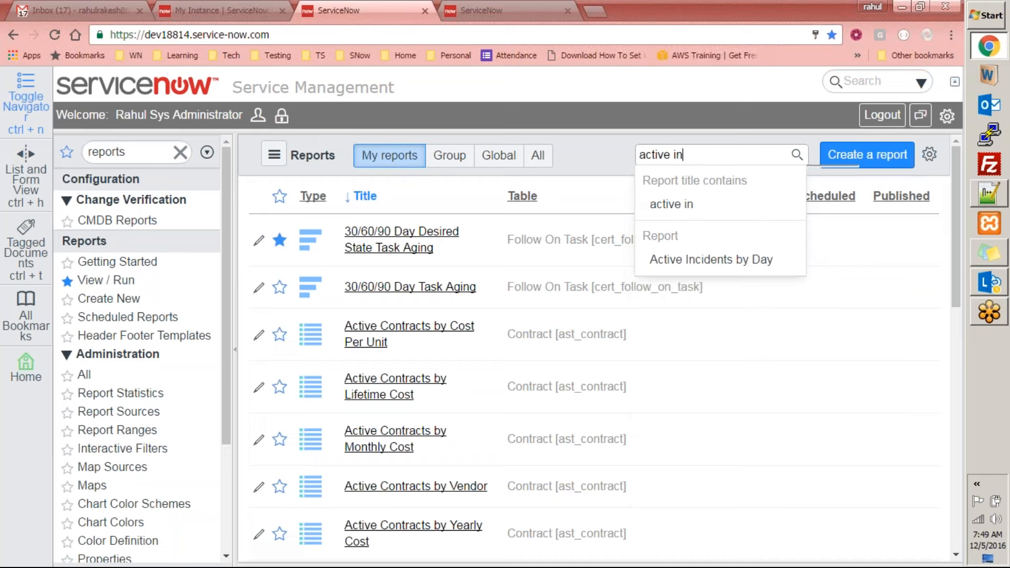
pyautogui.click(682, 266)
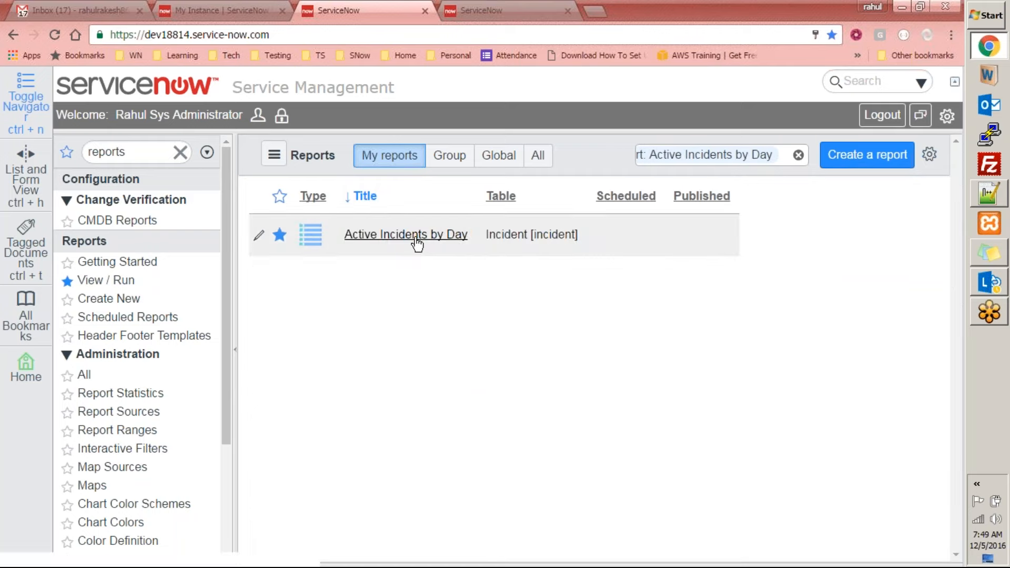
pyautogui.click(417, 237)
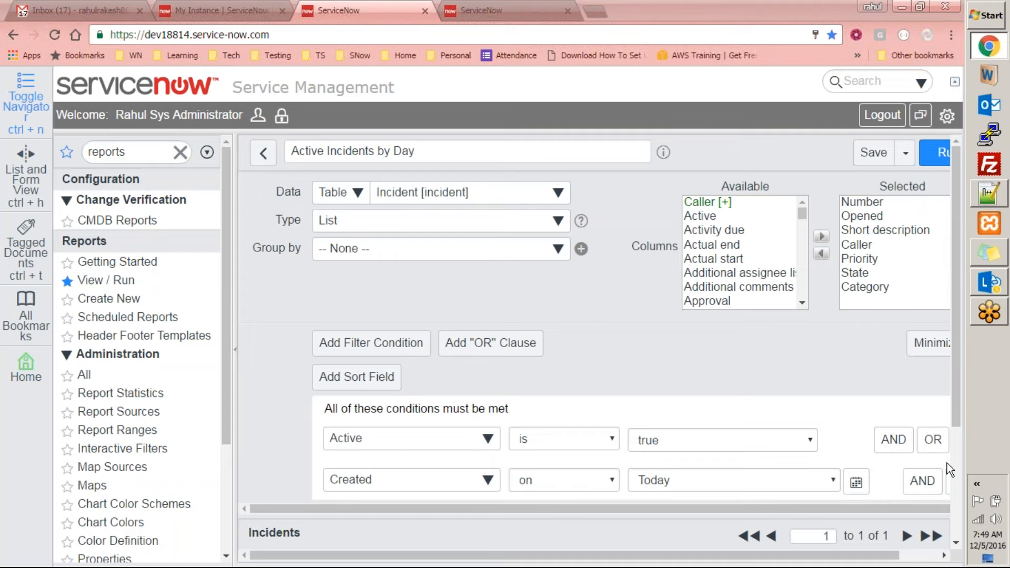
# Publish the Active Incidents by Day report so it is available without logging in
pyautogui.doubleClick(552, 565)
pyautogui.click(667, 383)
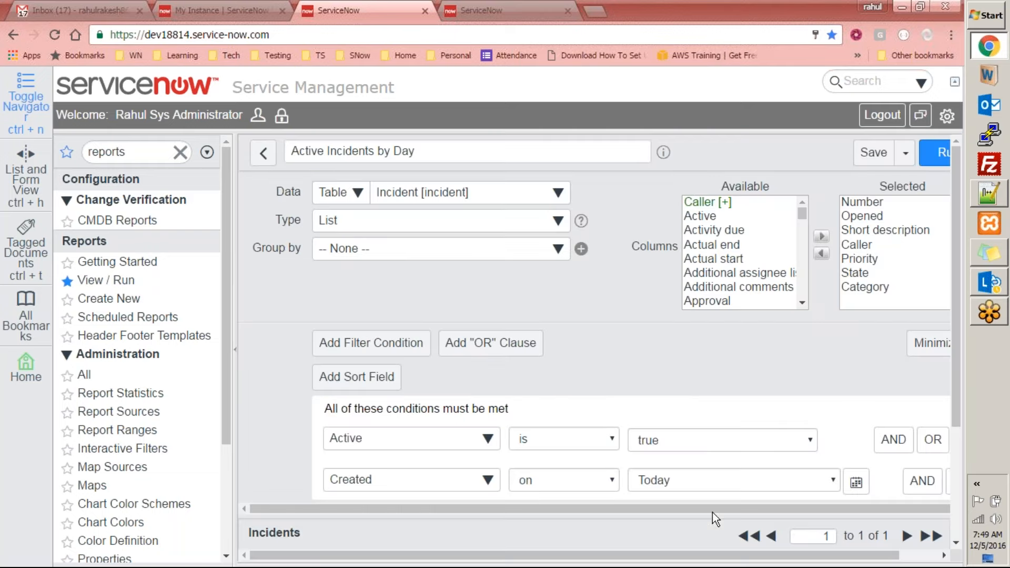
pyautogui.moveTo(964, 376); pyautogui.dragTo(812, 494)
pyautogui.moveTo(747, 558); pyautogui.dragTo(953, 222)
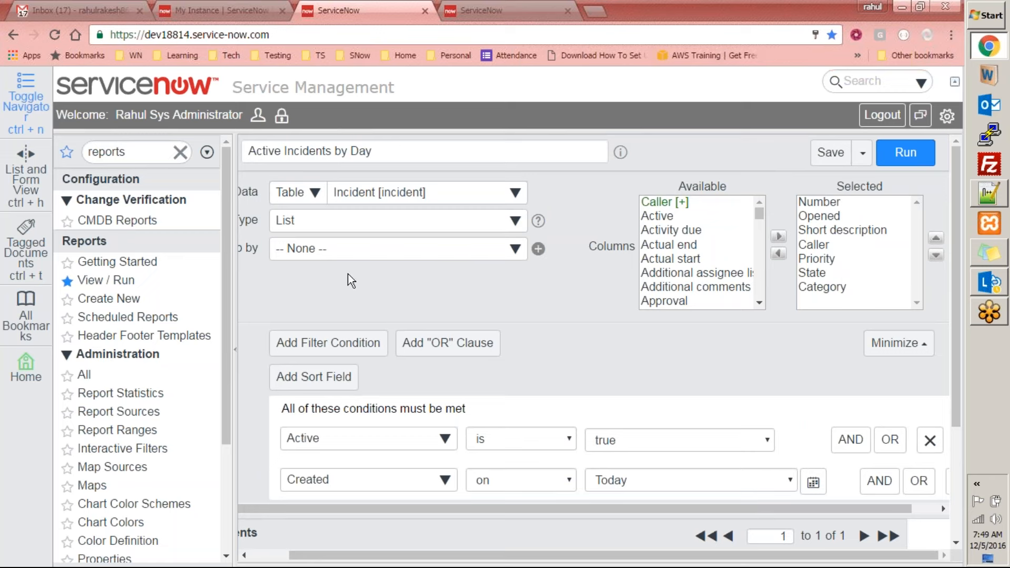
pyautogui.click(863, 153)
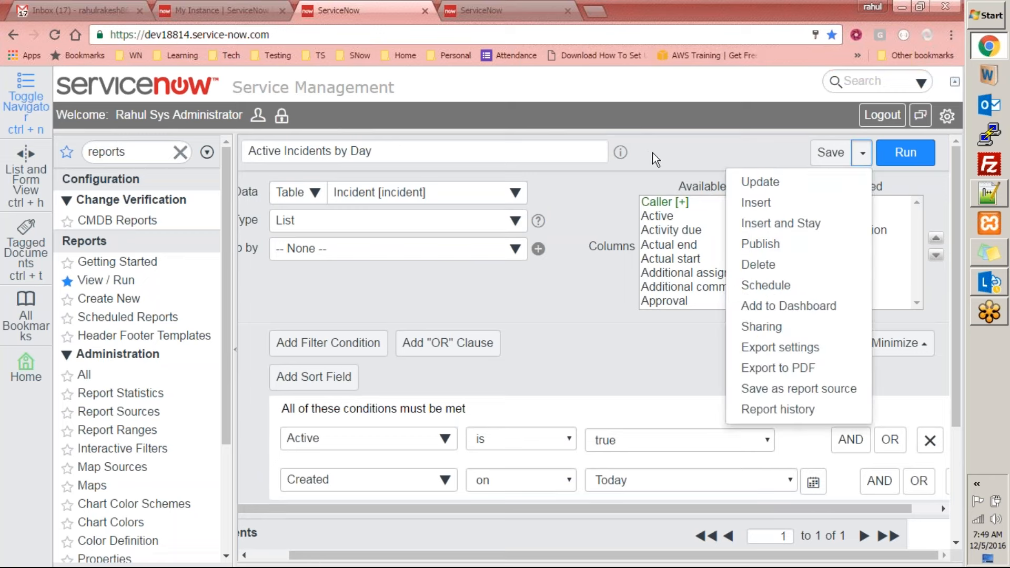
pyautogui.click(858, 152)
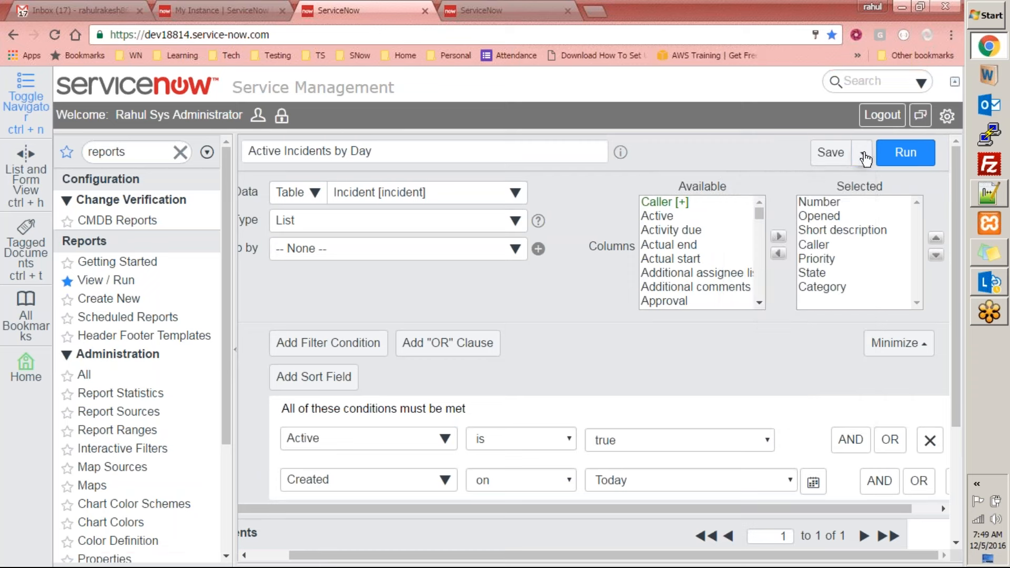
pyautogui.click(862, 153)
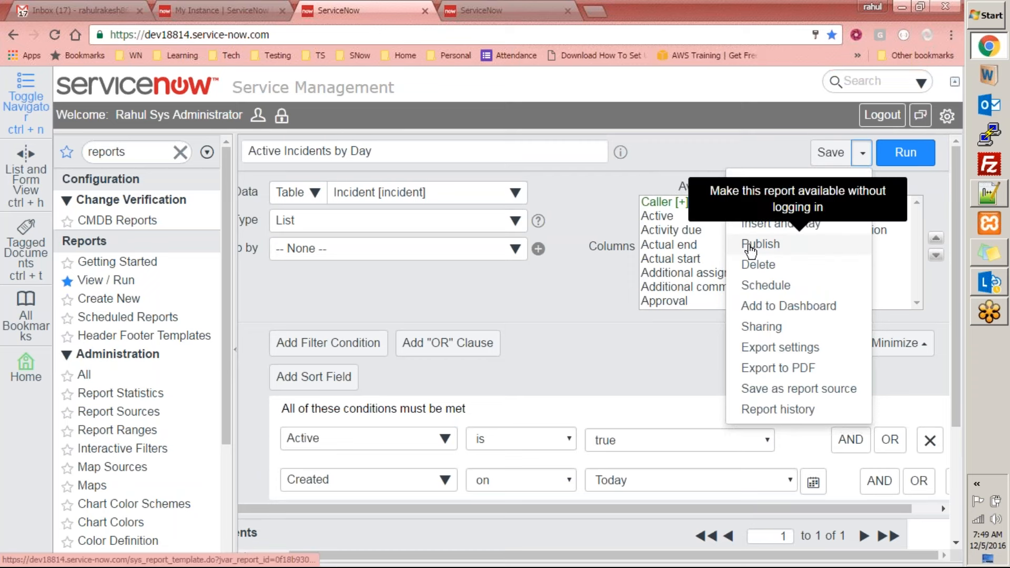
pyautogui.click(761, 245)
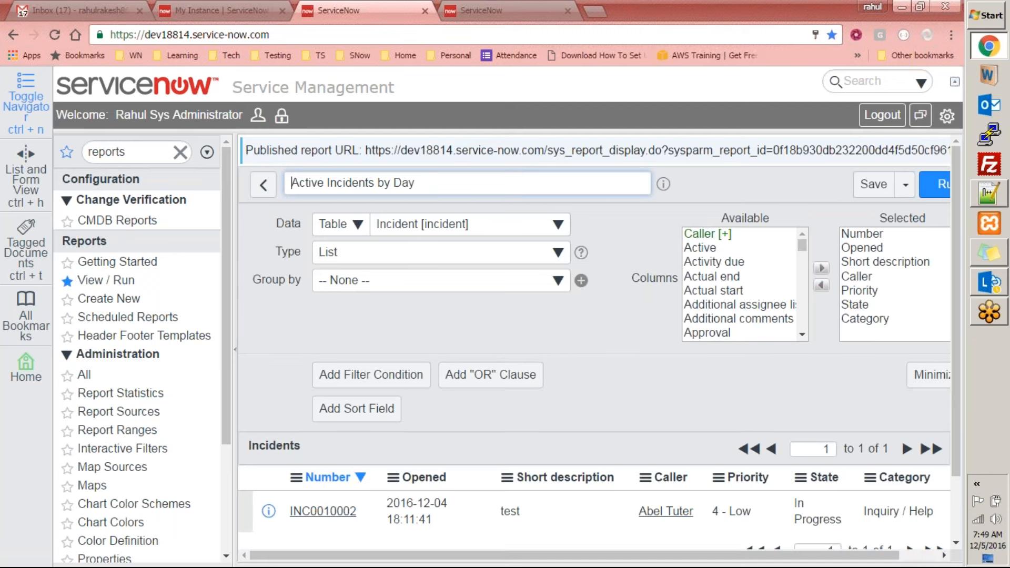
# Copy the published report URL and launch Internet Explorer by running "iexplore"
pyautogui.moveTo(367, 150); pyautogui.dragTo(939, 150)
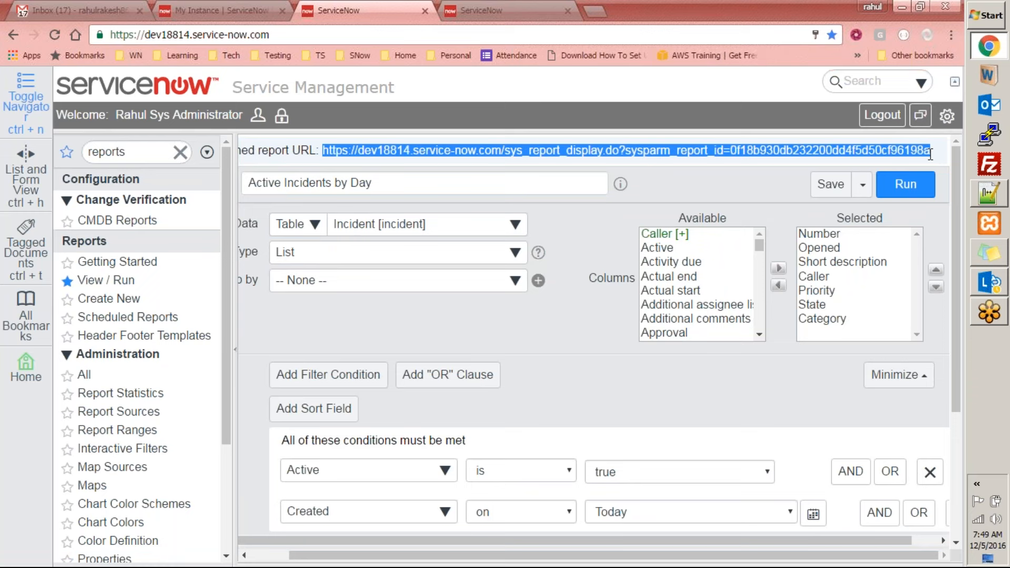
pyautogui.press('super+r')
pyautogui.write('iexpo')
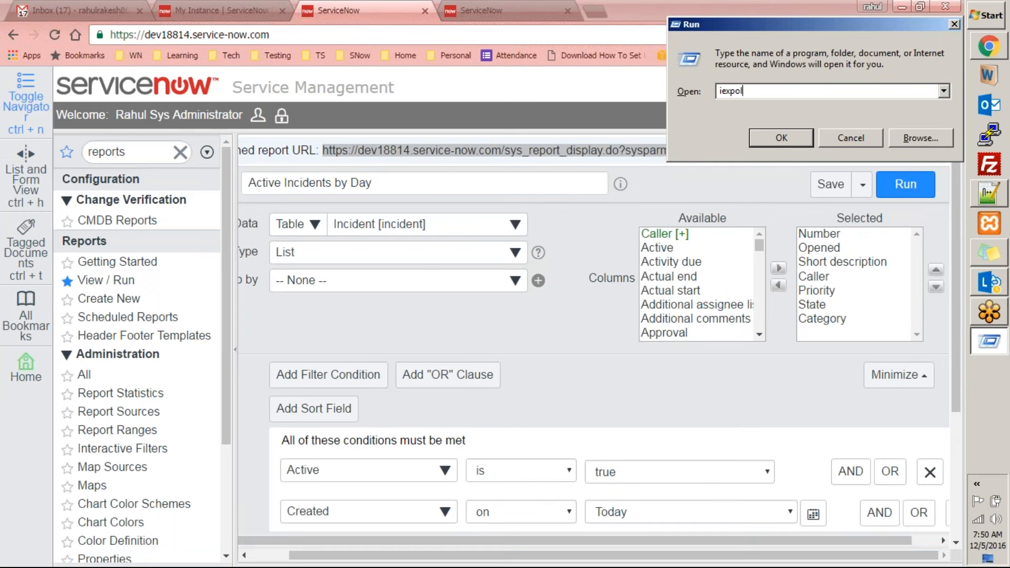
pyautogui.press('Return')
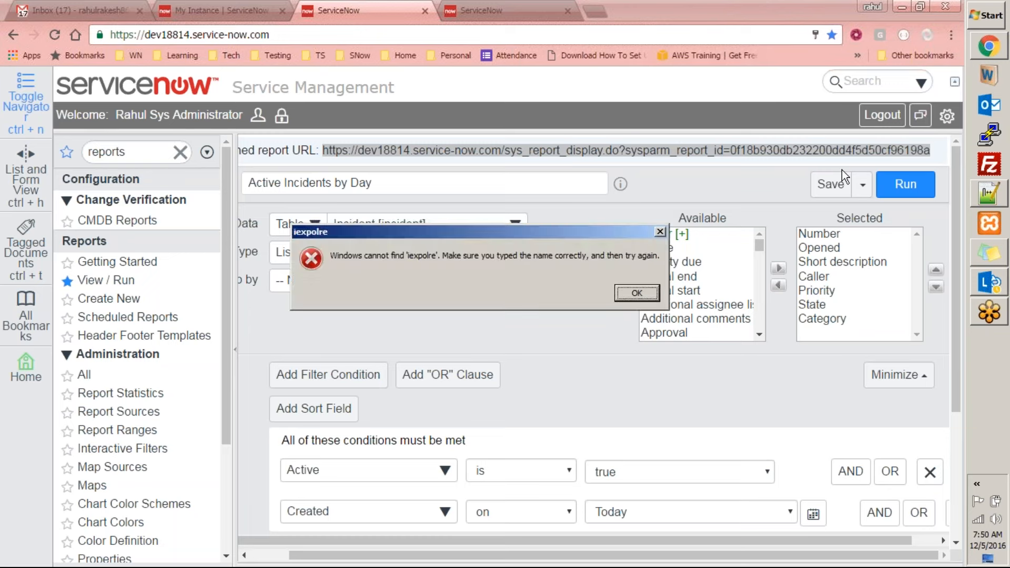
pyautogui.click(651, 294)
pyautogui.write('iexplore')
pyautogui.press('Return')
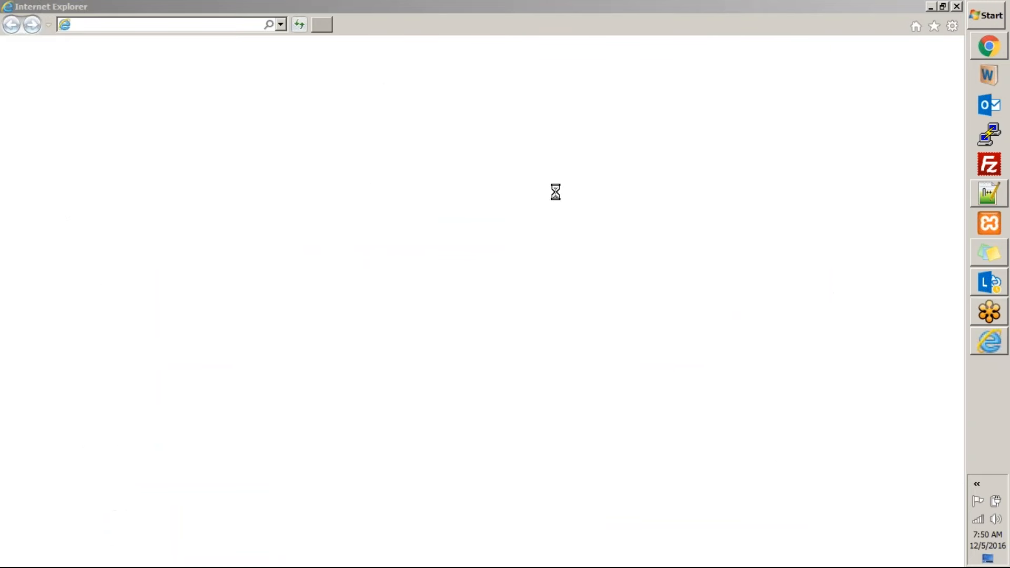
pyautogui.click(998, 53)
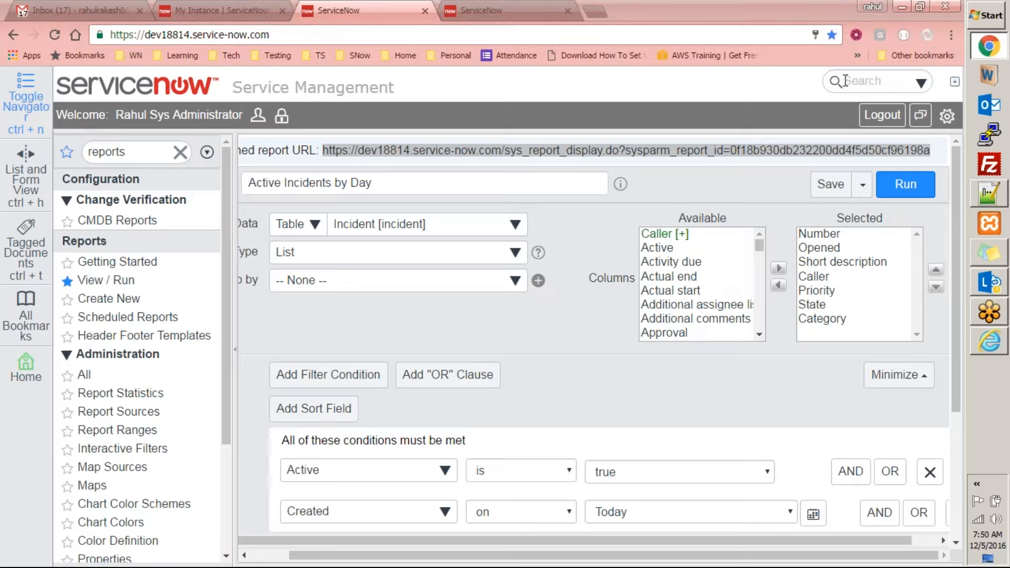
pyautogui.click(996, 351)
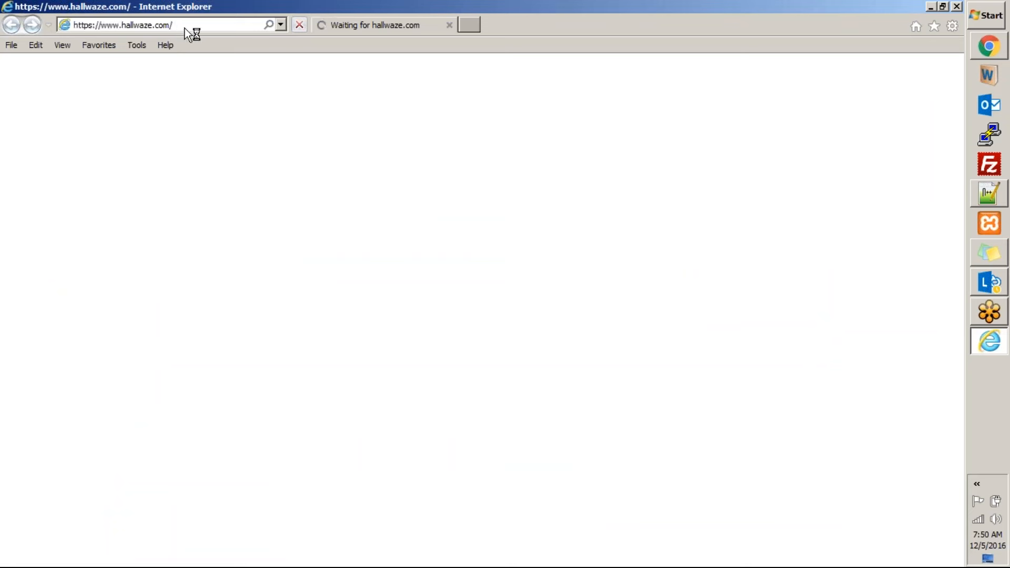
# Load the copied published report URL in Internet Explorer in place of the hallwaze.com start page
pyautogui.click(184, 27)
pyautogui.press('BackSpace')
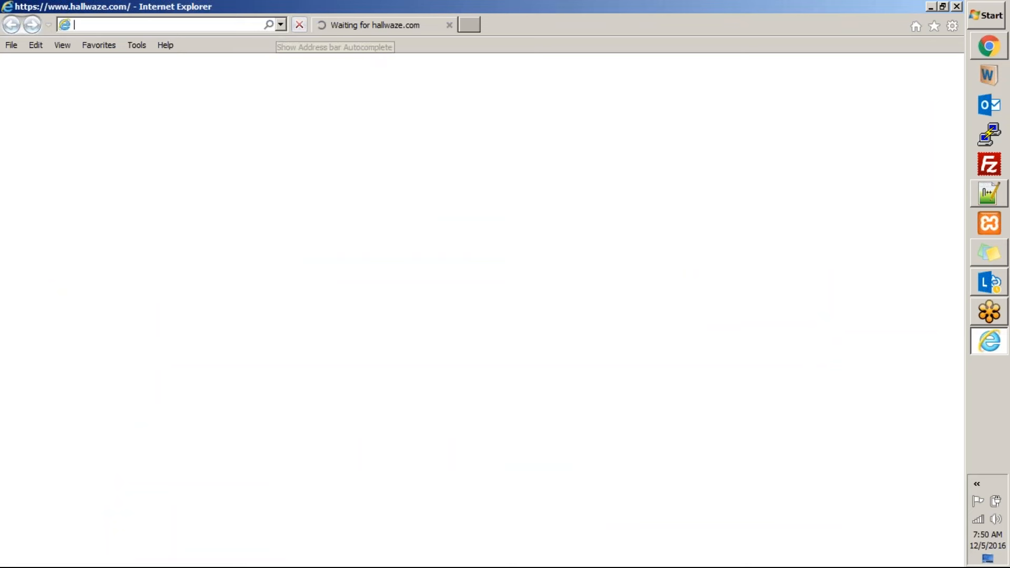
pyautogui.hotkey('ctrl', 'v')
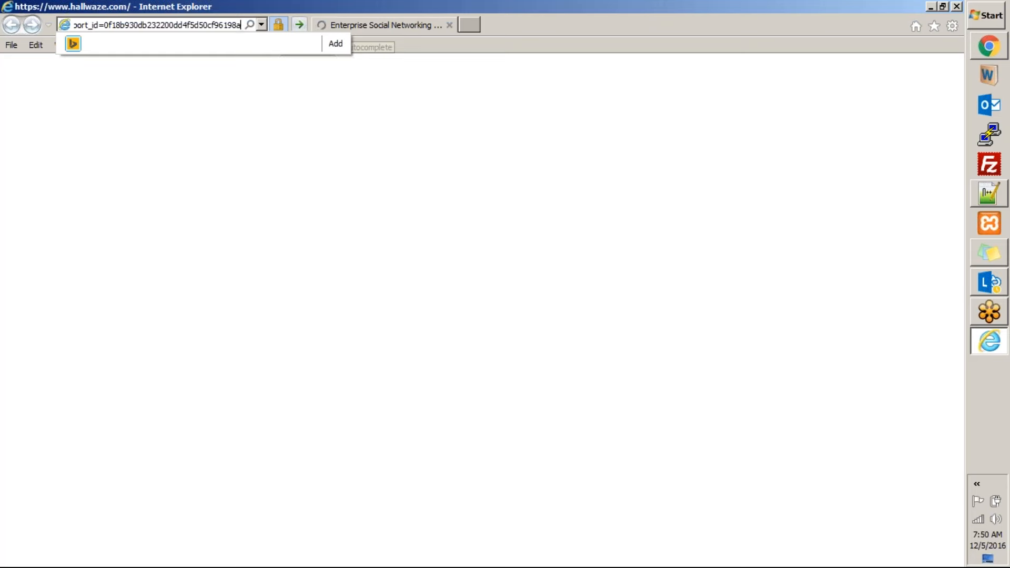
pyautogui.press('Return')
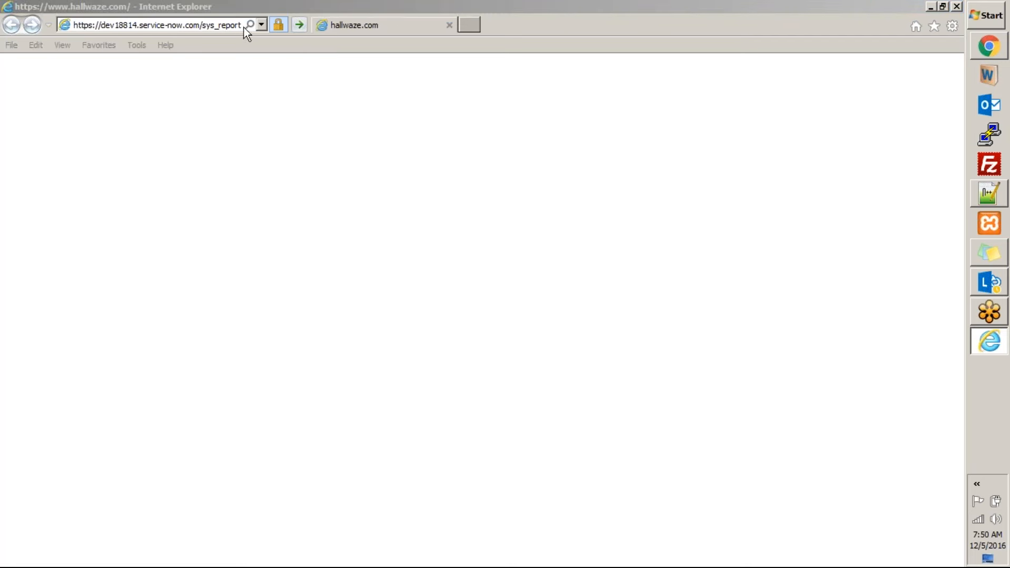
pyautogui.click(195, 25)
pyautogui.hotkey('ctrl', 'a')
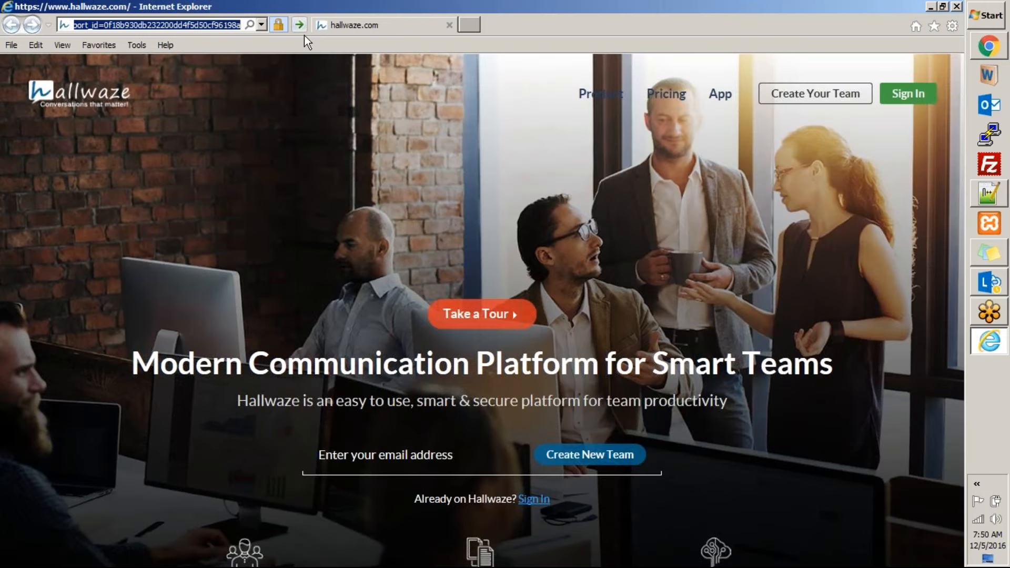
pyautogui.hotkey('ctrl', 'v')
pyautogui.press('Return')
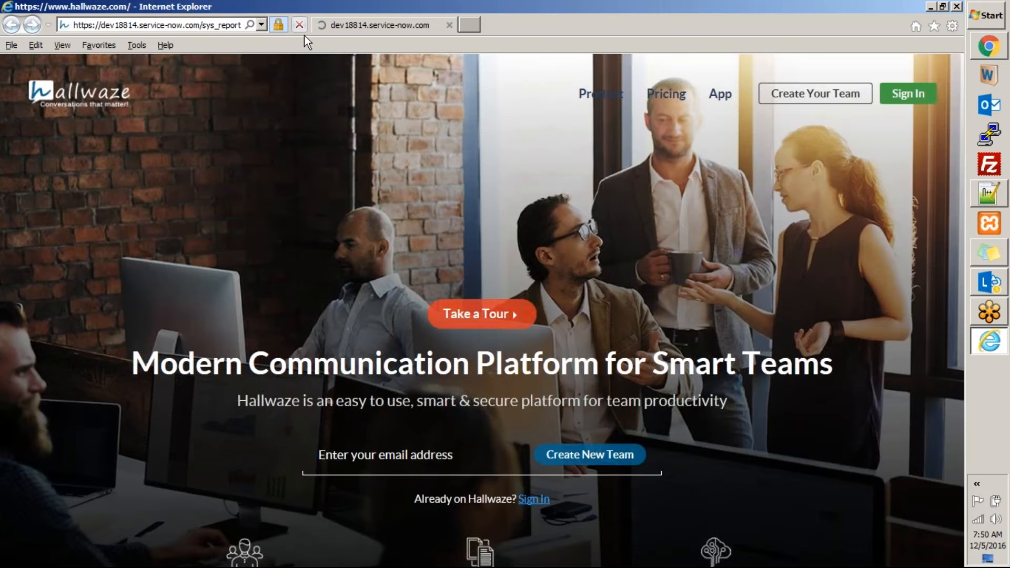
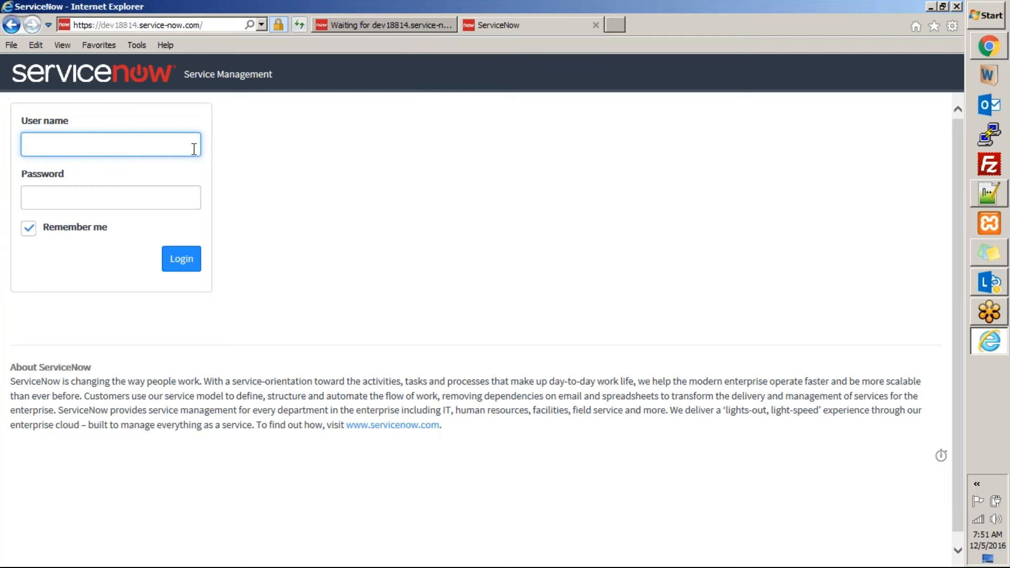
# Log in to ServiceNow as admin, entering the account password
pyautogui.write('admin')
pyautogui.press('Tab')
pyautogui.write('****')
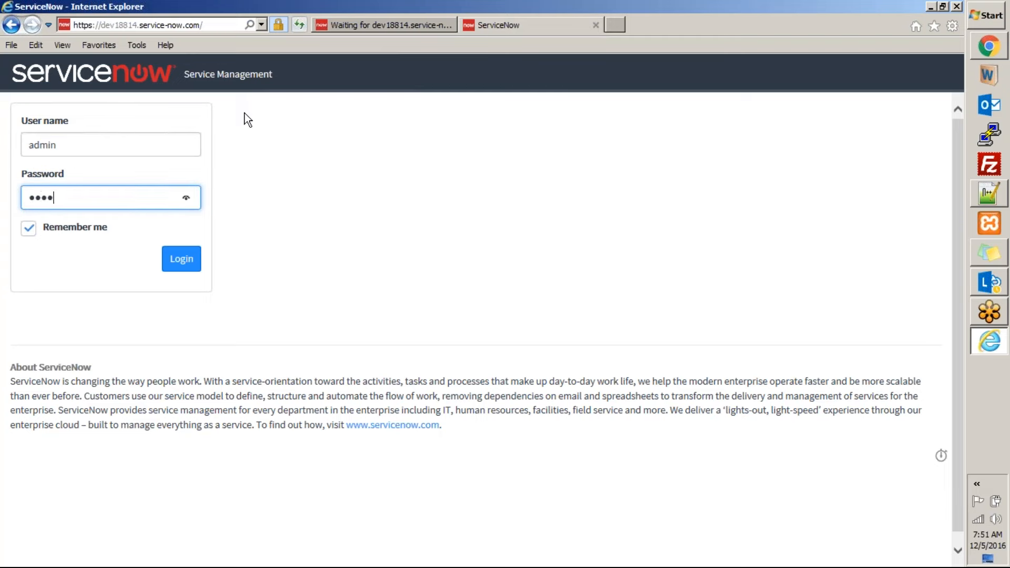
pyautogui.write('********')
pyautogui.click(183, 262)
# Store the login password for service-now.com and review the published Active Incidents by Day report in its own browser tab
pyautogui.click(400, 27)
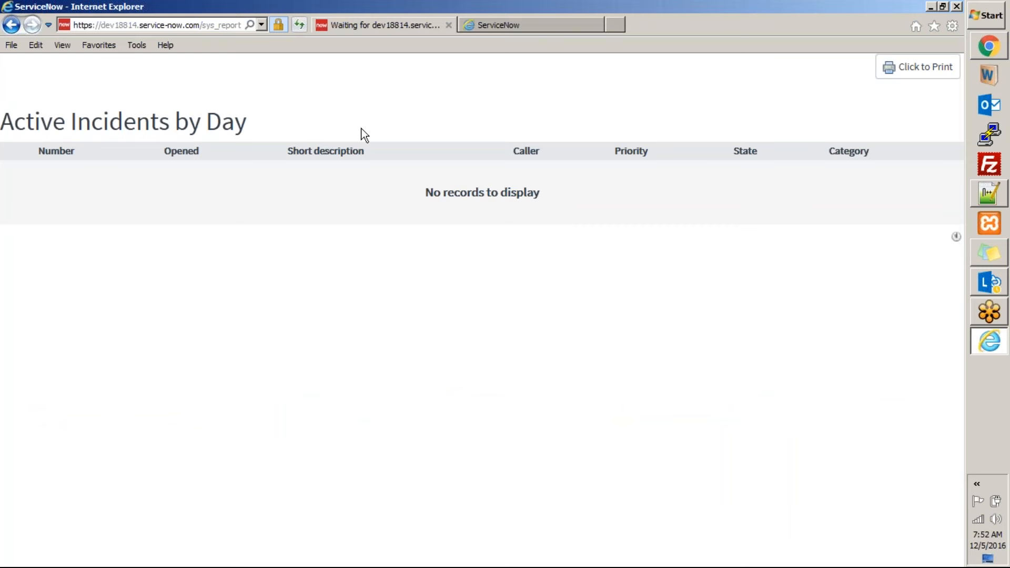
pyautogui.click(557, 28)
pyautogui.click(714, 553)
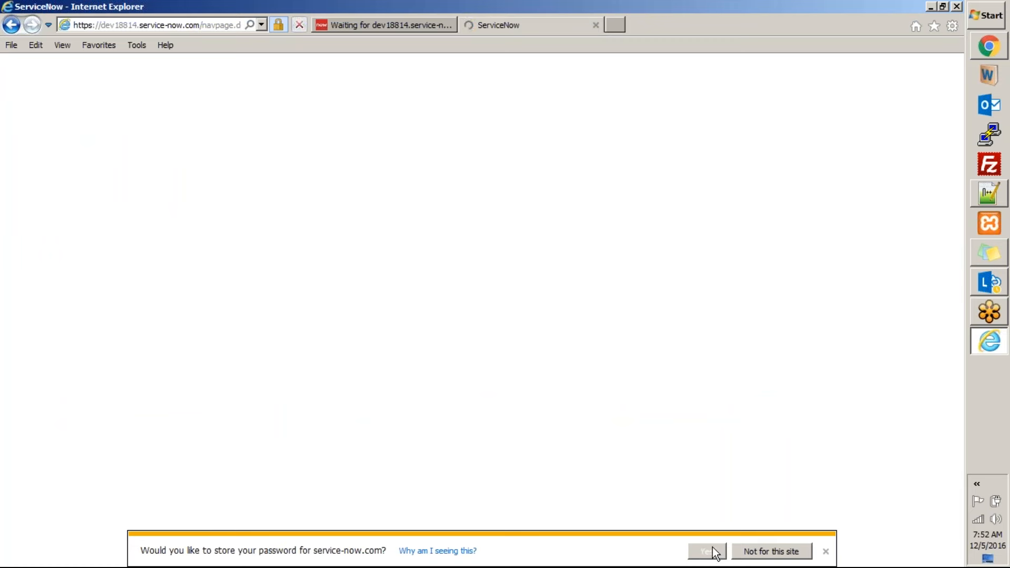
pyautogui.click(405, 18)
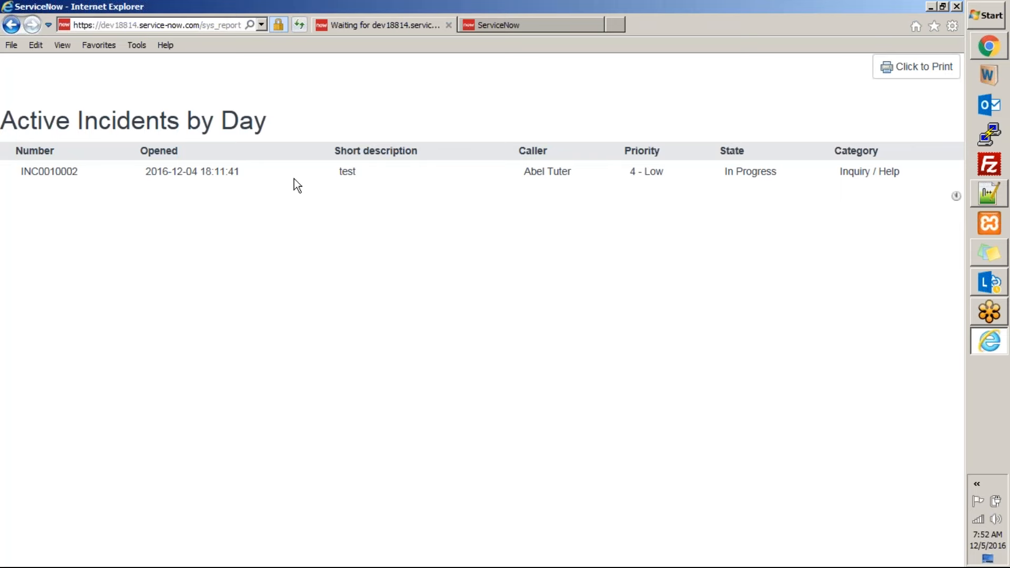
pyautogui.moveTo(297, 186); pyautogui.dragTo(763, 192)
# Switch to Chrome and examine the sharing settings of the Active Incidents by Day report
pyautogui.click(989, 48)
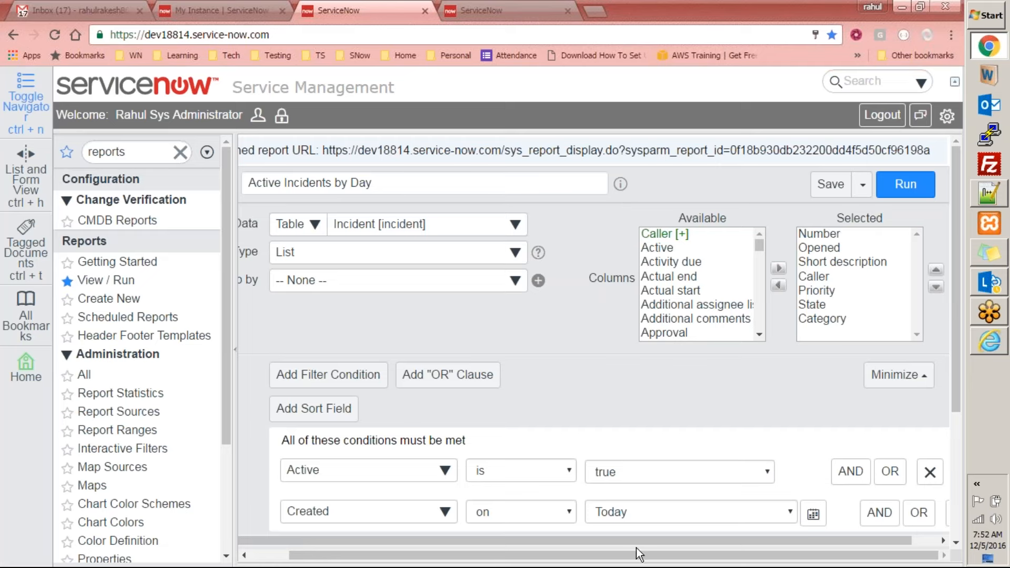
pyautogui.moveTo(610, 559); pyautogui.dragTo(710, 560)
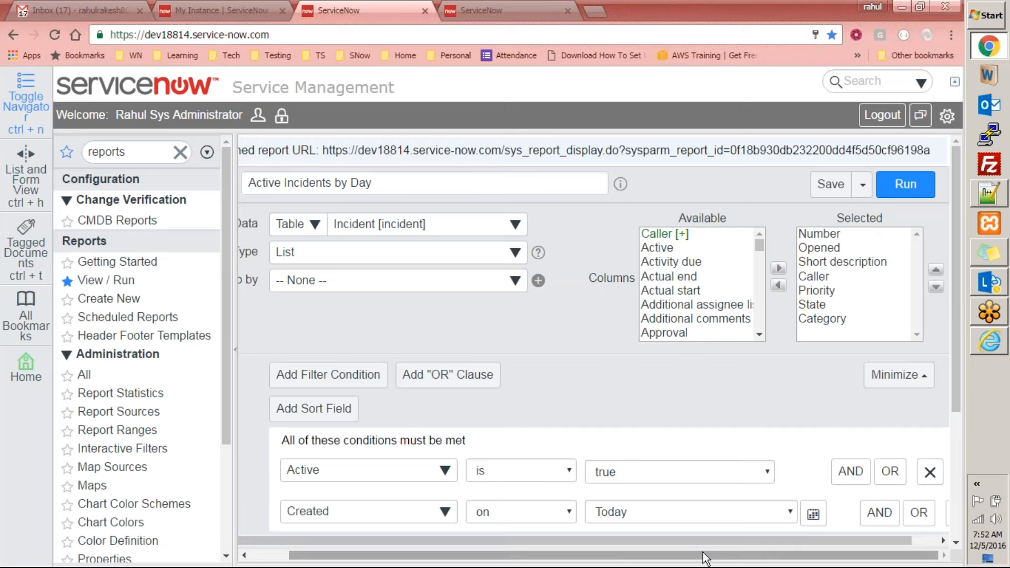
pyautogui.click(862, 188)
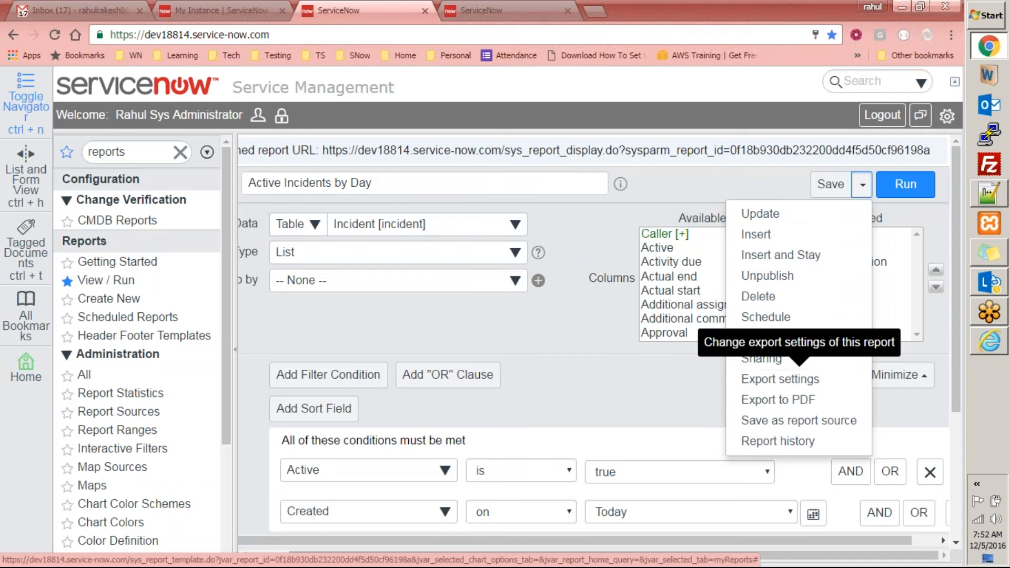
pyautogui.click(773, 358)
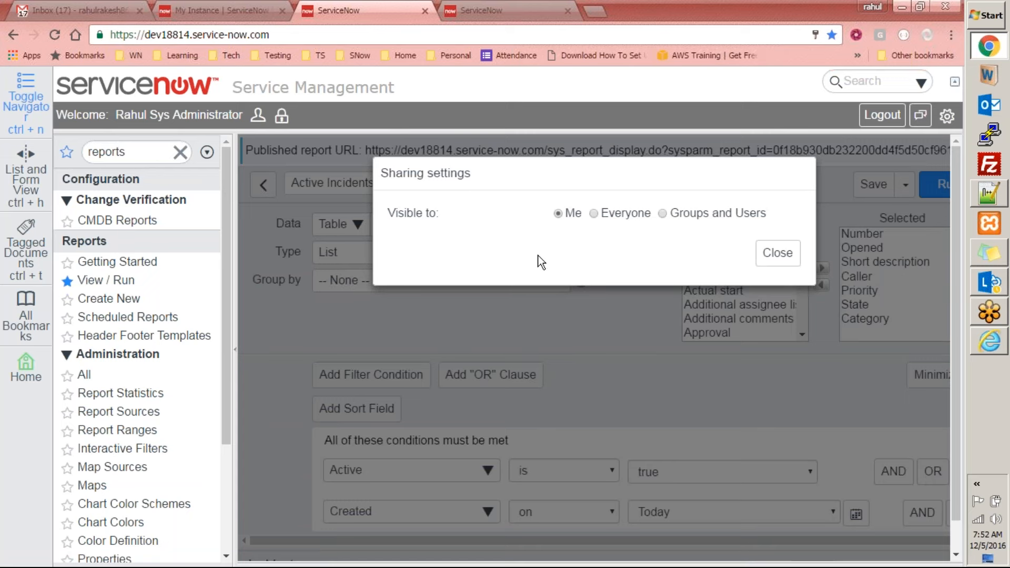
pyautogui.click(788, 254)
# Update the Active Incidents by Day report using the additional save options
pyautogui.click(905, 185)
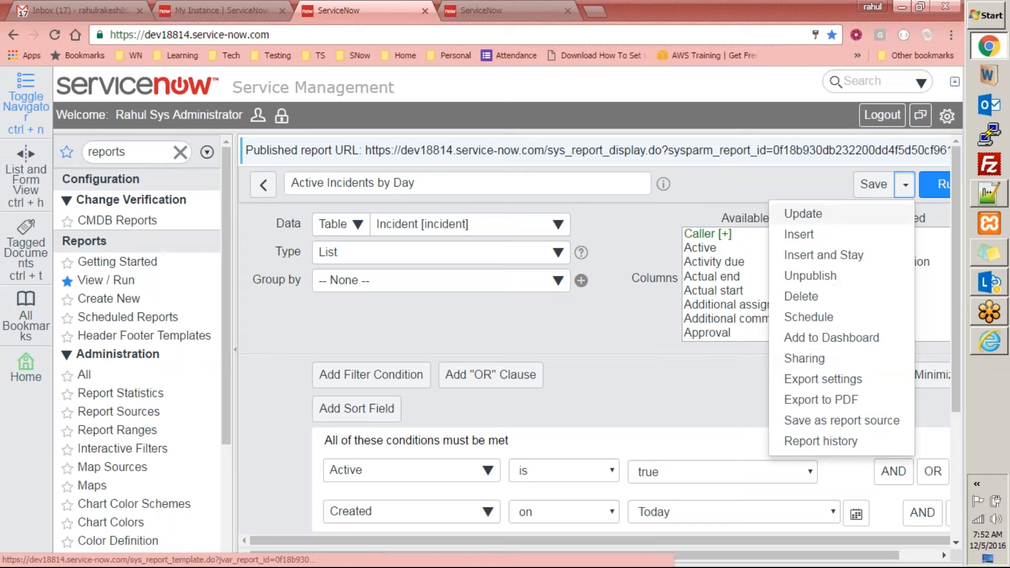
pyautogui.click(598, 314)
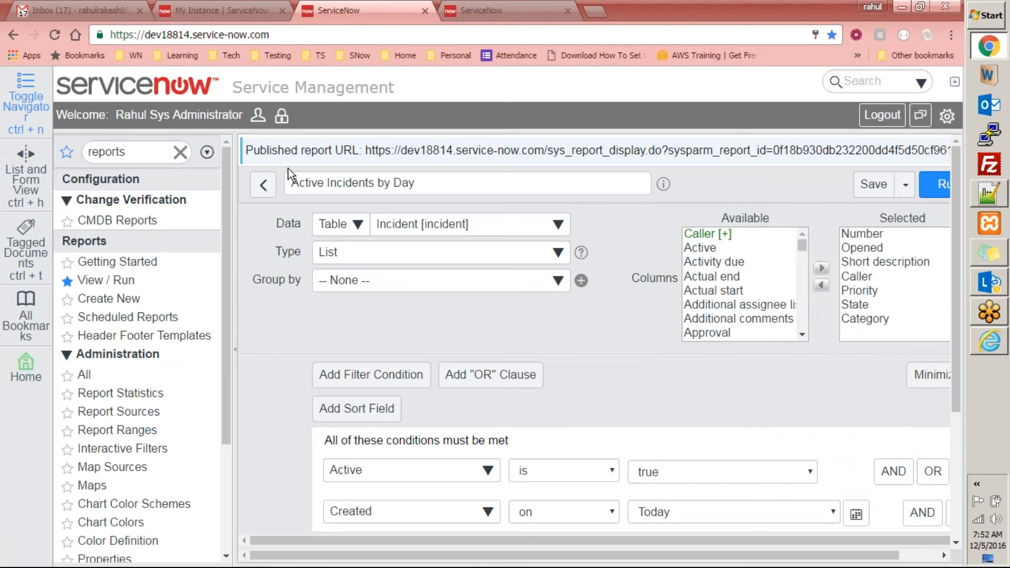
pyautogui.click(905, 184)
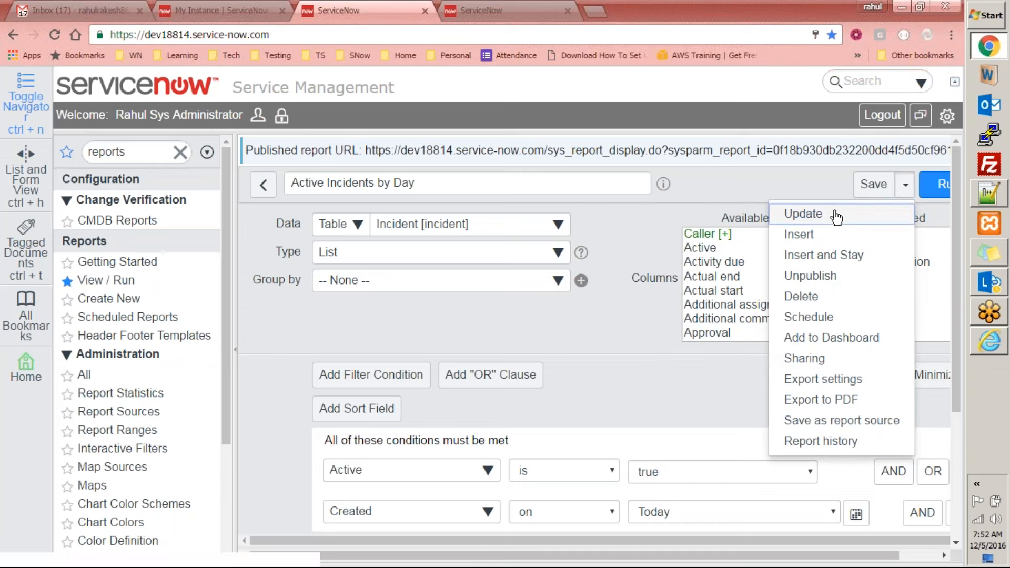
pyautogui.click(837, 213)
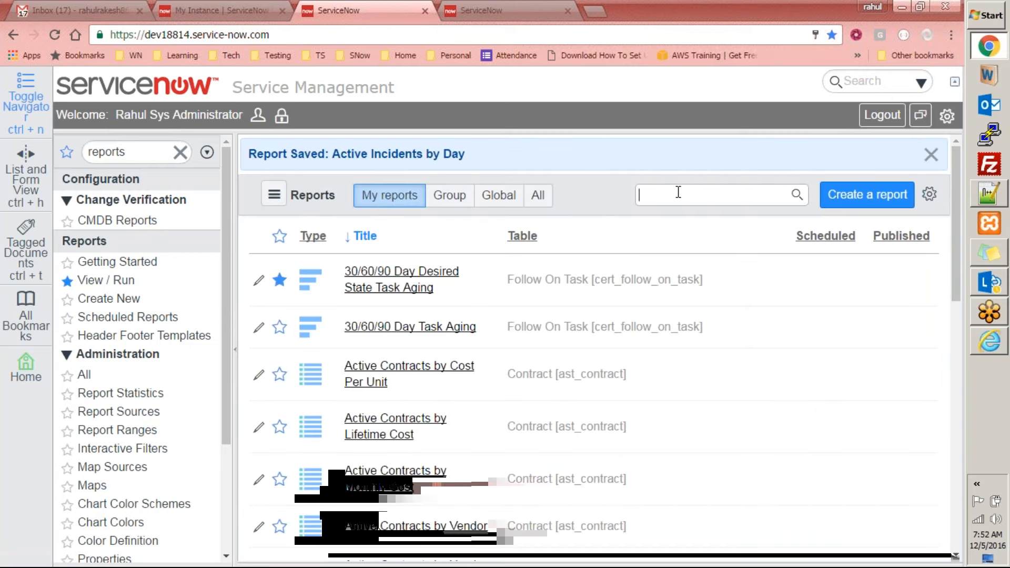
# Search the reports list for "active incide" and open the Active Incidents by Day report
pyautogui.click(678, 192)
pyautogui.write('active incide')
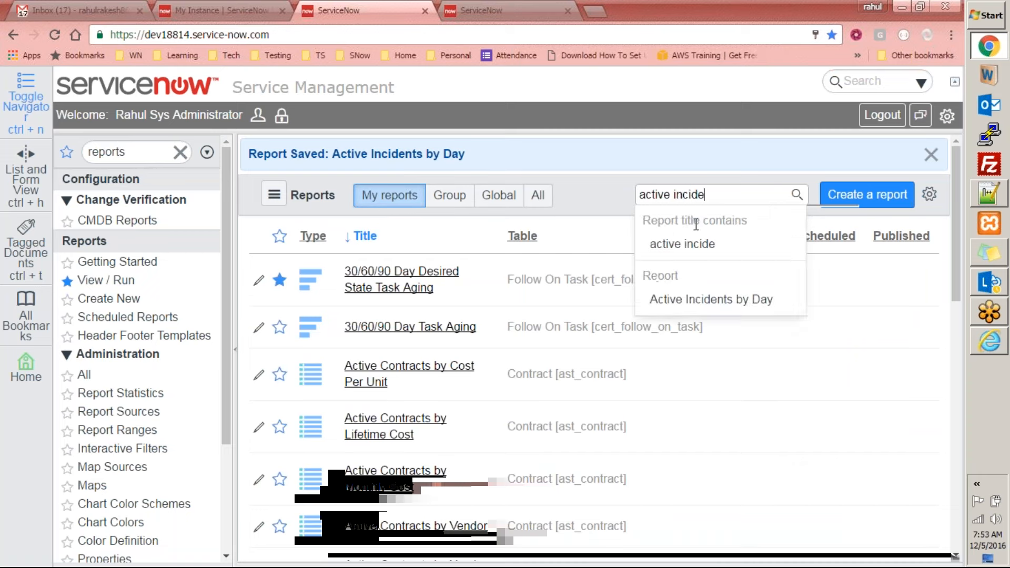
pyautogui.click(684, 299)
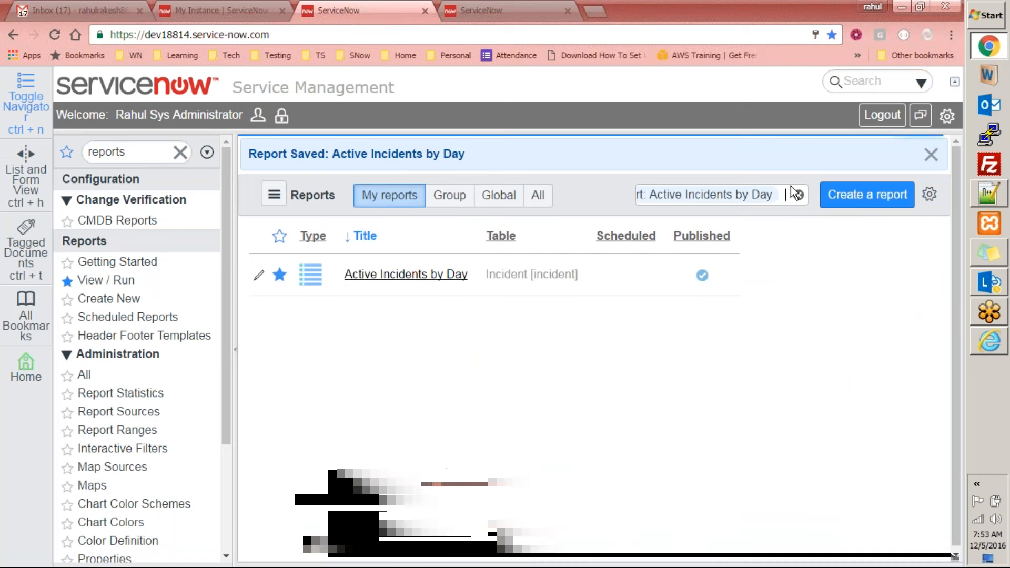
pyautogui.click(363, 276)
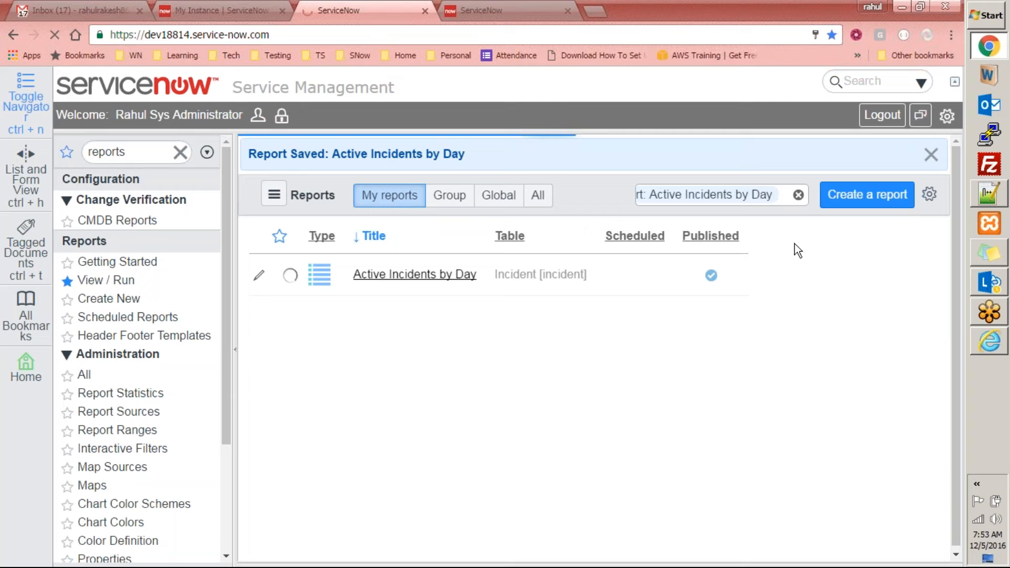
# Unpublish the Active Incidents by Day report and check its published page in Internet Explorer
pyautogui.click(904, 191)
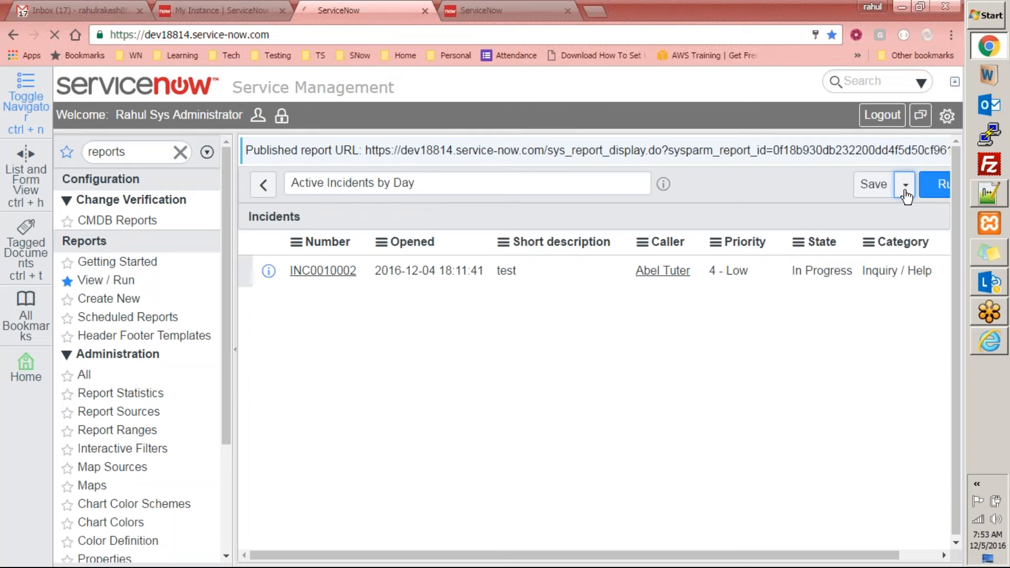
pyautogui.click(905, 190)
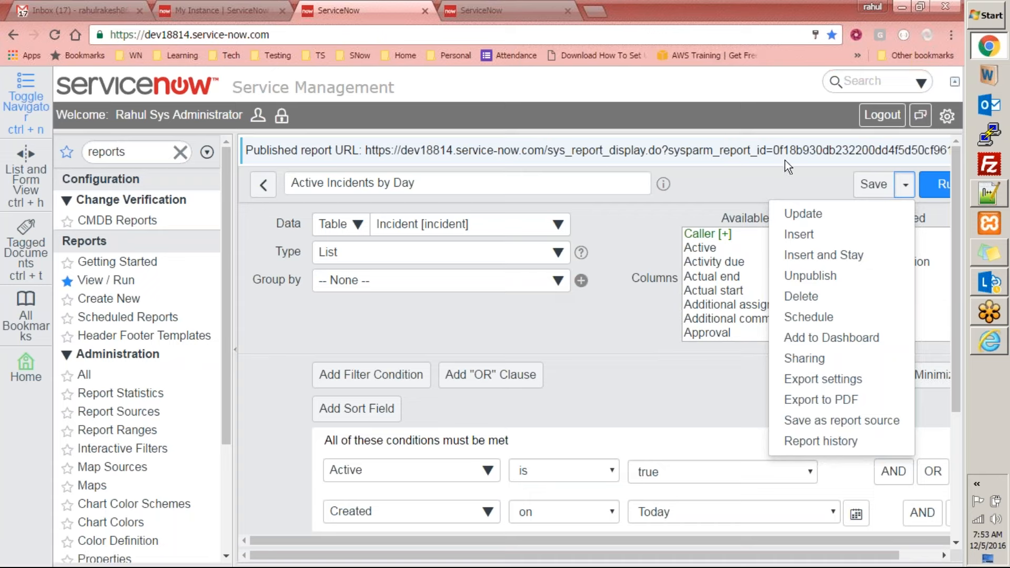
pyautogui.click(830, 286)
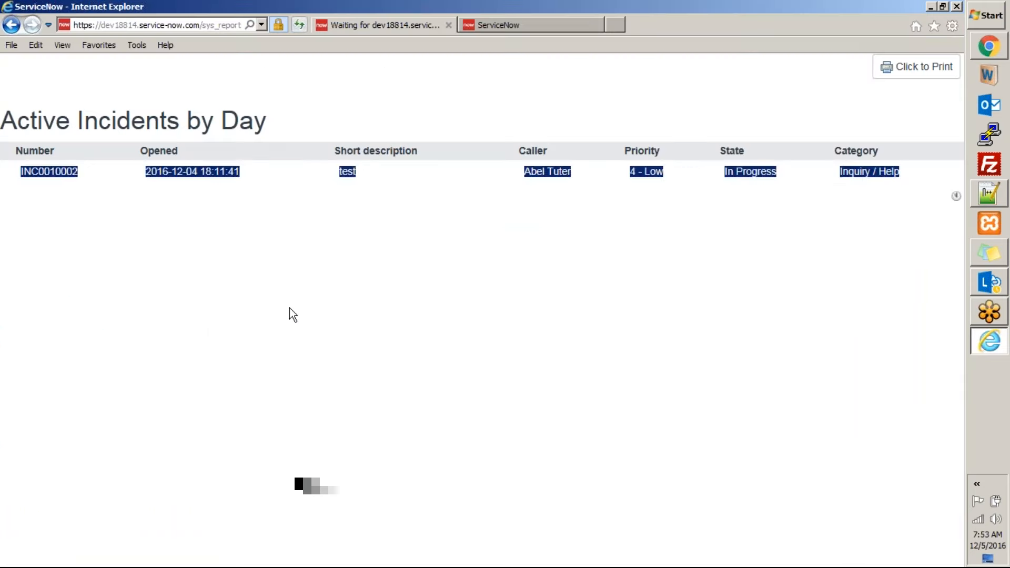
pyautogui.click(290, 307)
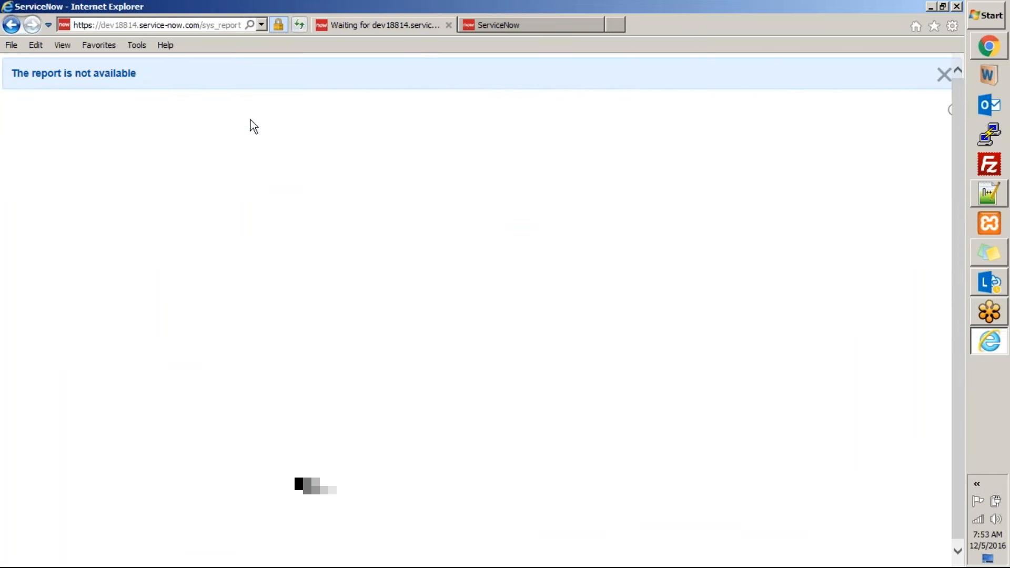
# Publish the Active Incidents by Day report again in Chrome and view its published page in Internet Explorer
pyautogui.click(989, 46)
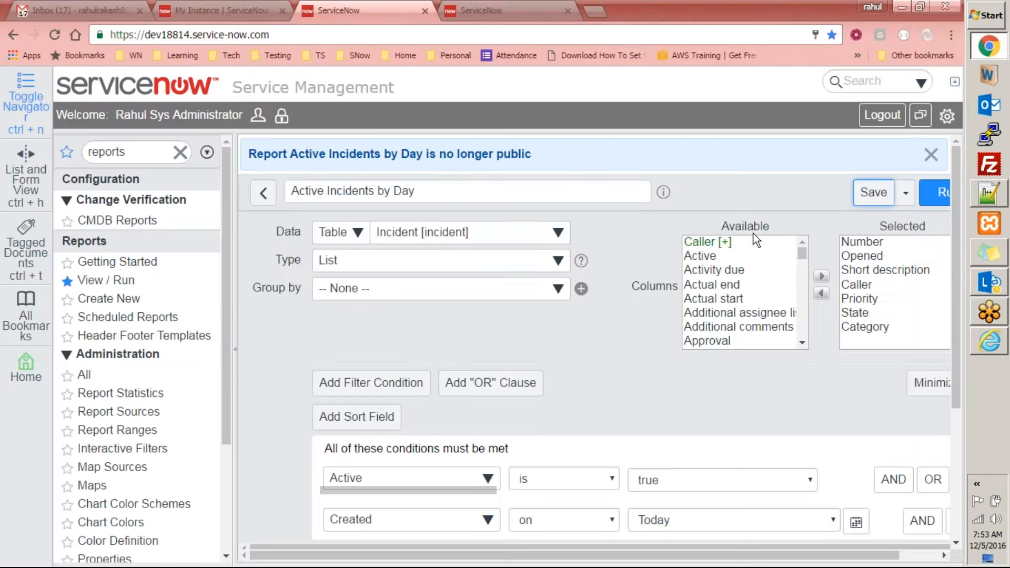
pyautogui.click(905, 193)
pyautogui.click(831, 284)
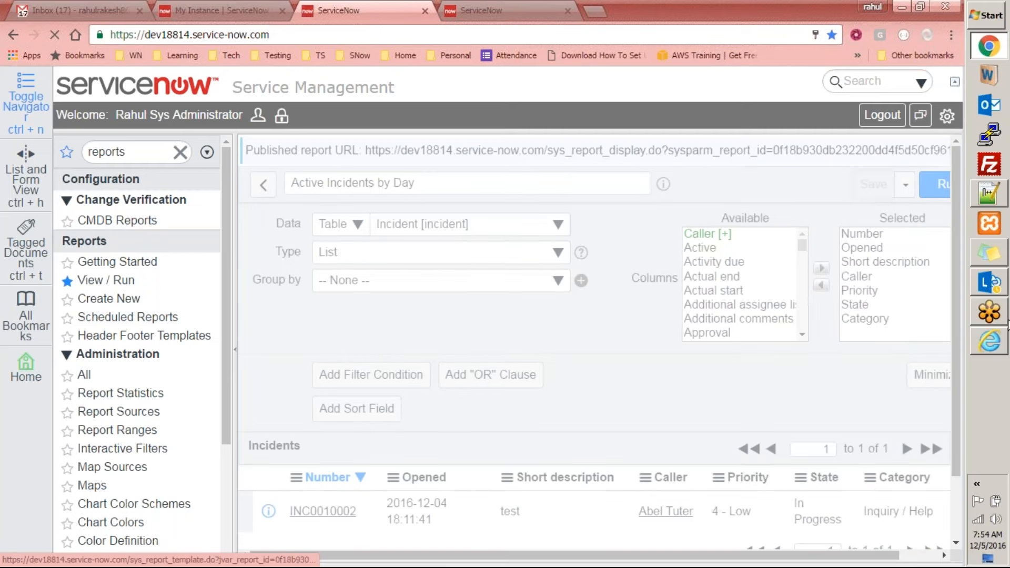
pyautogui.click(991, 341)
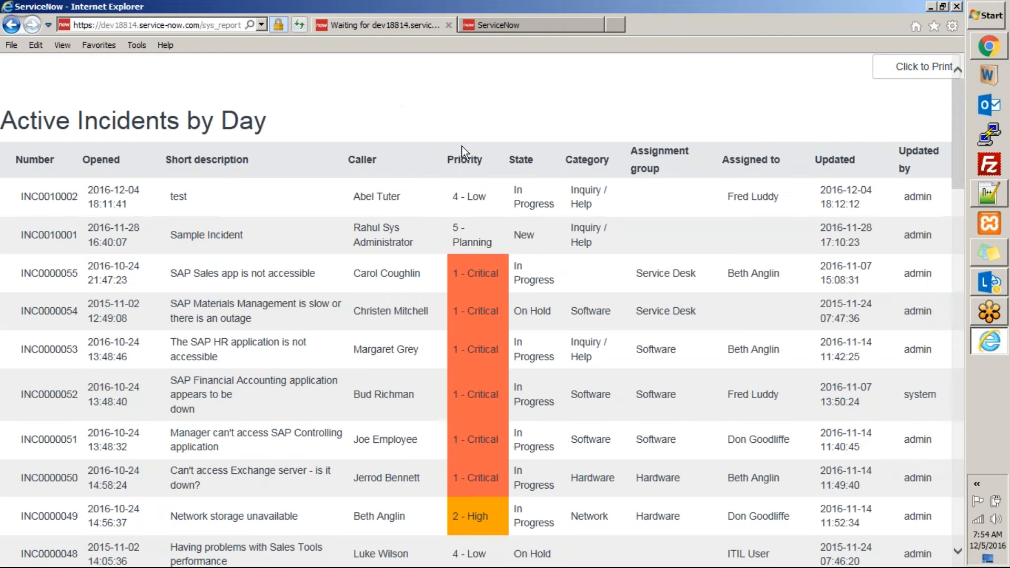
# Switch back to Chrome and add the filter condition Active is true to the Active Incidents by Day report
pyautogui.click(982, 48)
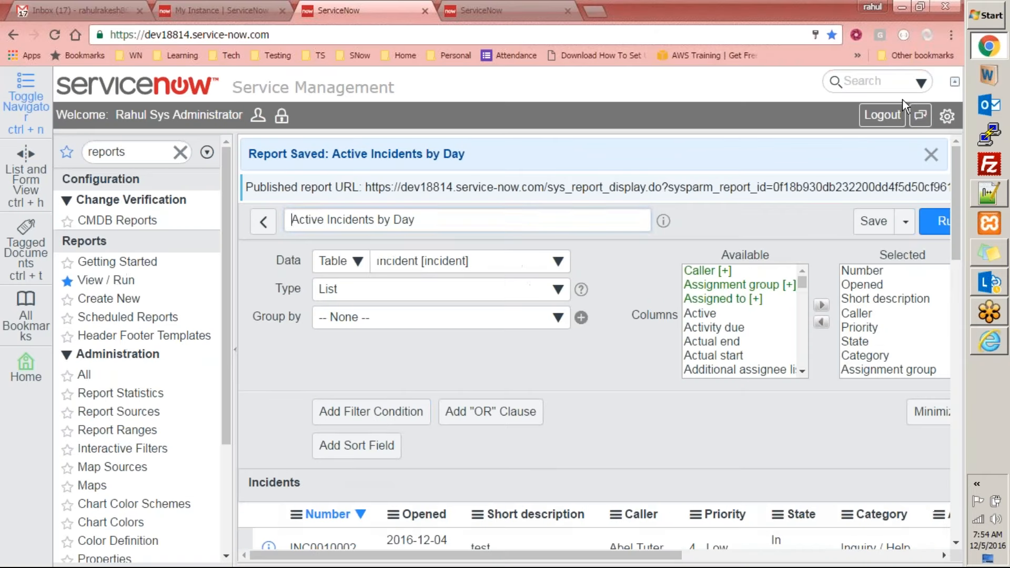
pyautogui.click(397, 423)
pyautogui.click(371, 484)
pyautogui.write('act')
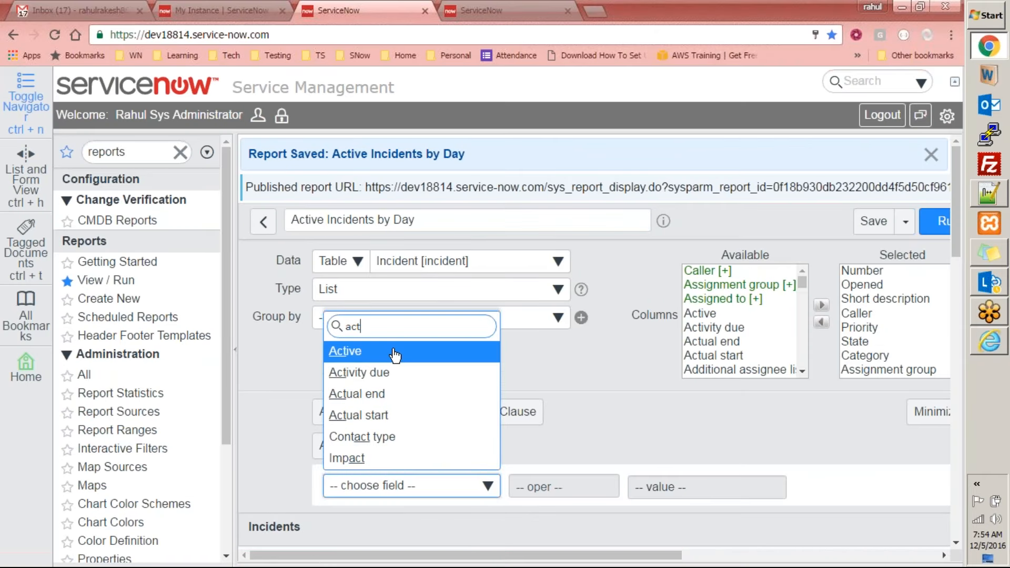
pyautogui.click(395, 356)
# Add a second required condition, Created on Today, to the report filter and save the report
pyautogui.click(893, 486)
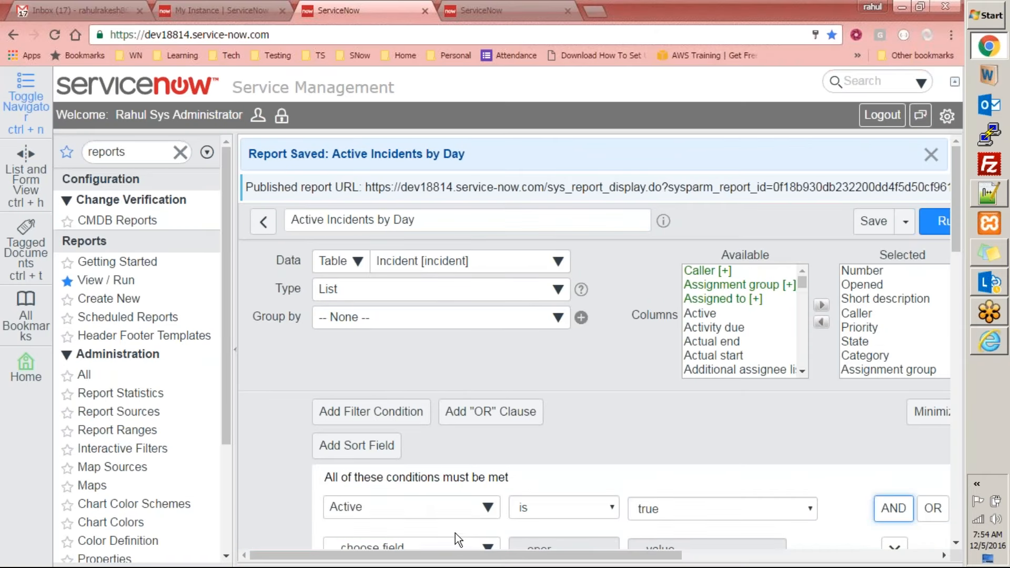
pyautogui.scroll(-3, 456, 533)
pyautogui.click(418, 406)
pyautogui.write('cr')
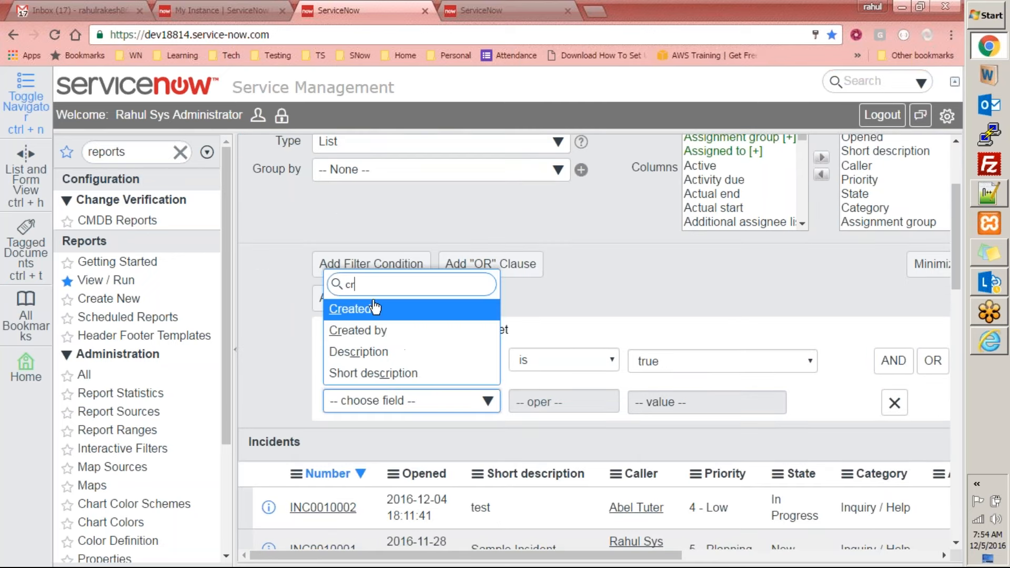
pyautogui.press('Return')
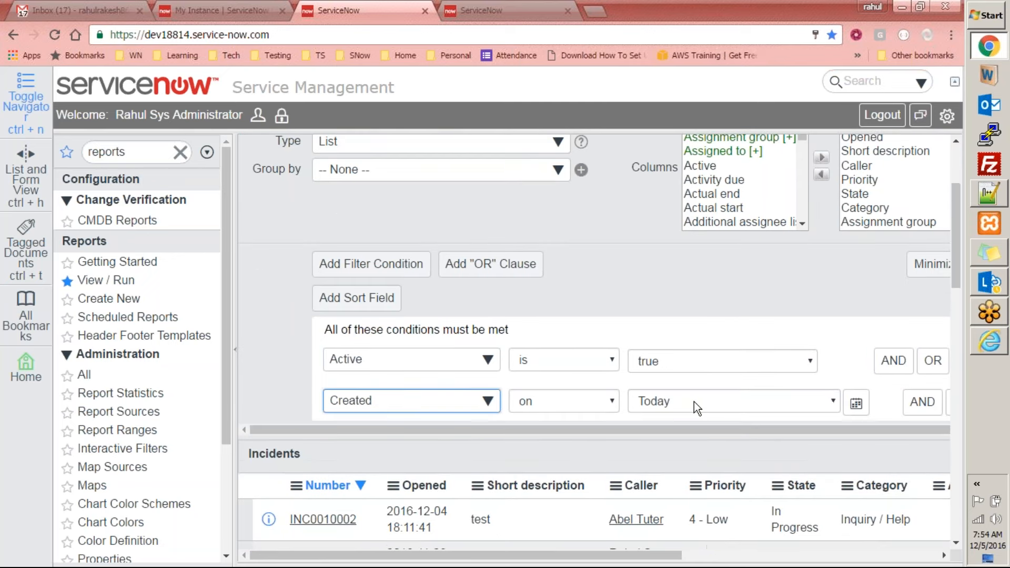
pyautogui.scroll(3, 879, 318)
pyautogui.click(872, 221)
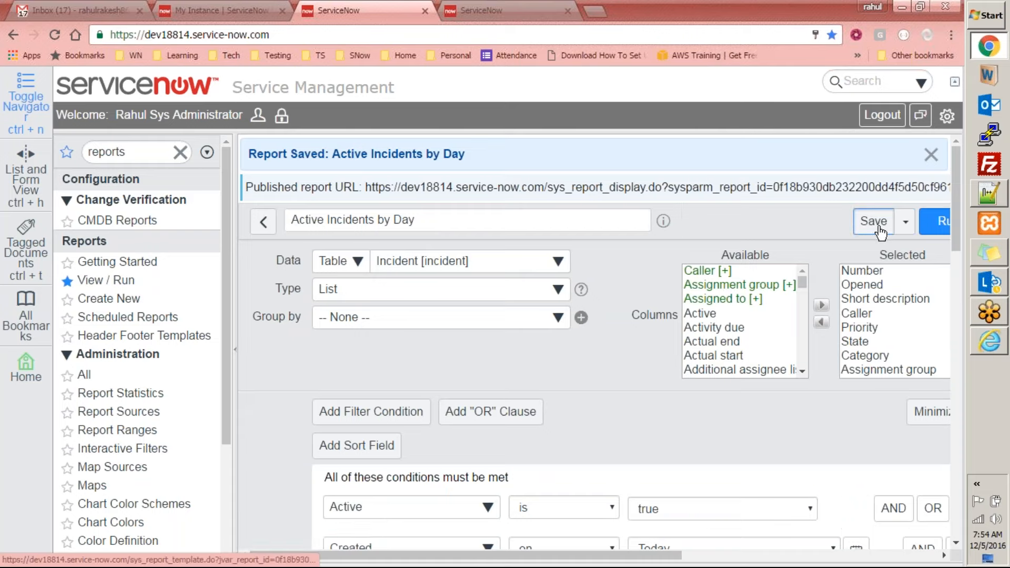
# Review the published page of the filtered Active Incidents by Day report in Internet Explorer
pyautogui.moveTo(994, 348)
pyautogui.click(871, 354)
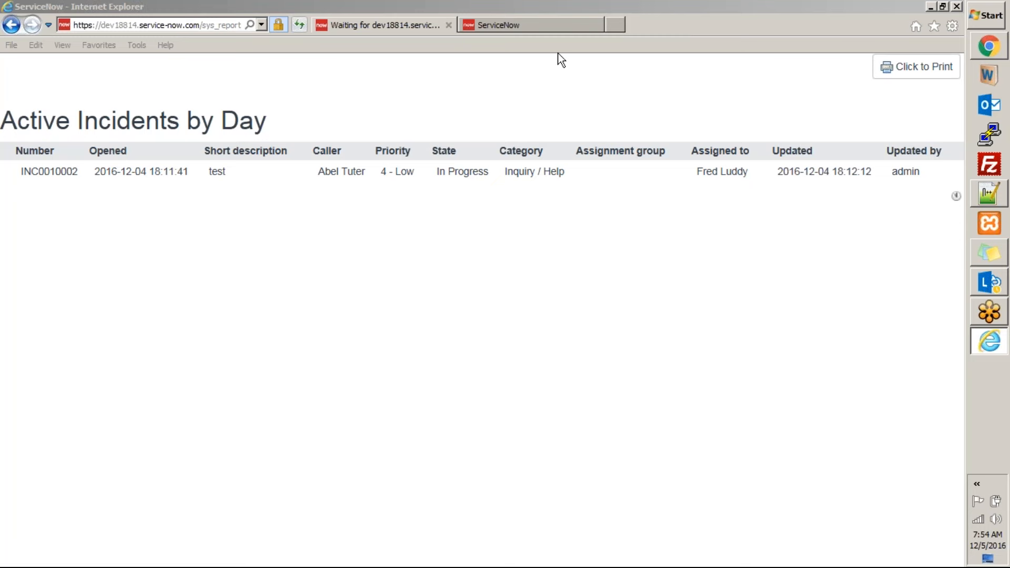
pyautogui.click(544, 26)
pyautogui.click(373, 29)
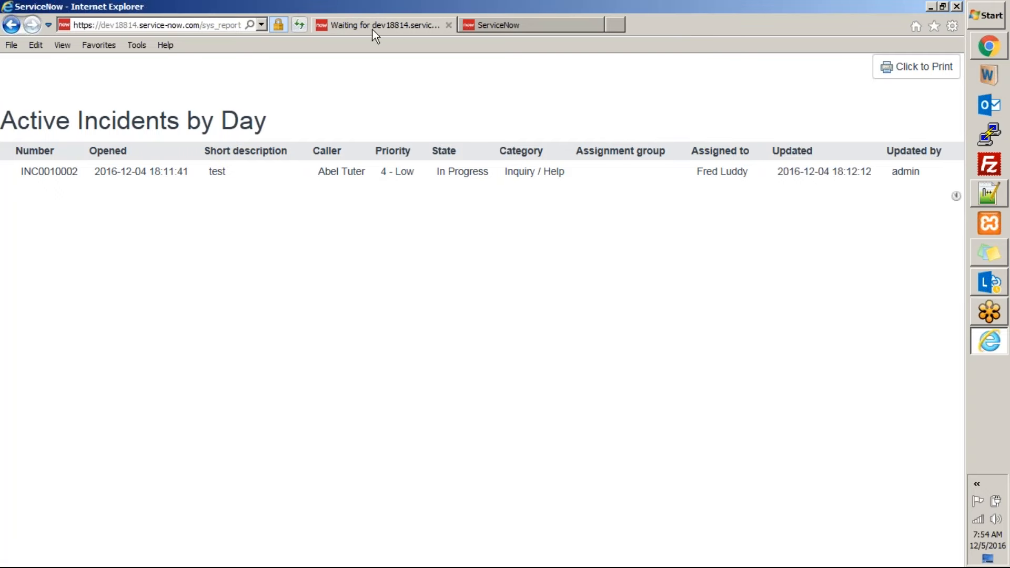
pyautogui.click(1000, 52)
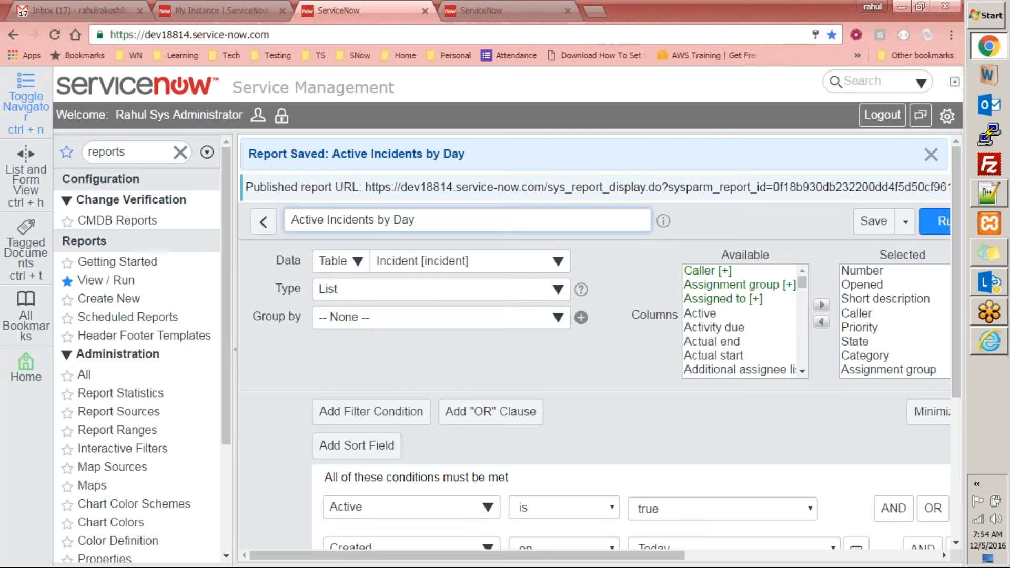
pyautogui.click(906, 228)
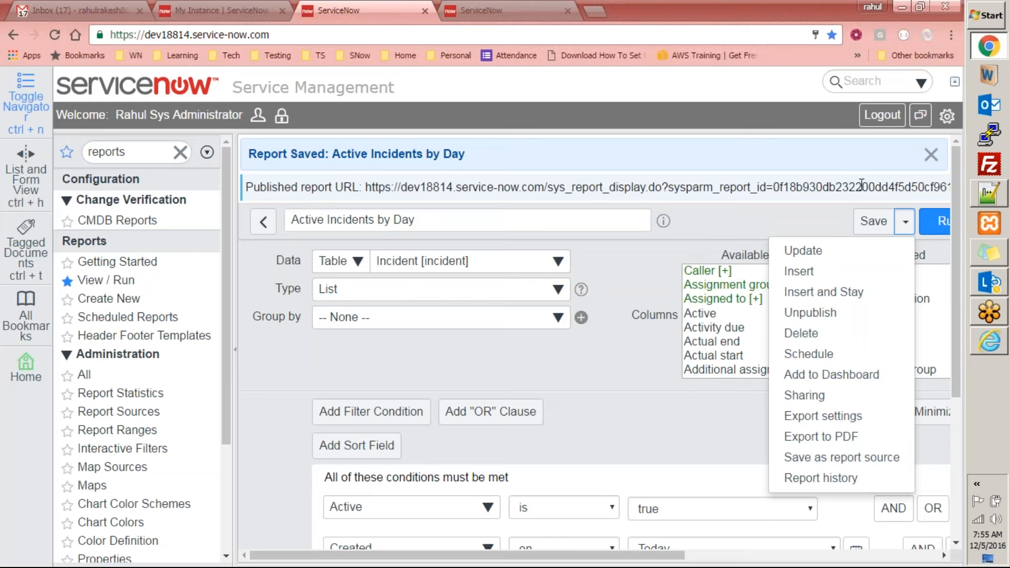
pyautogui.click(830, 229)
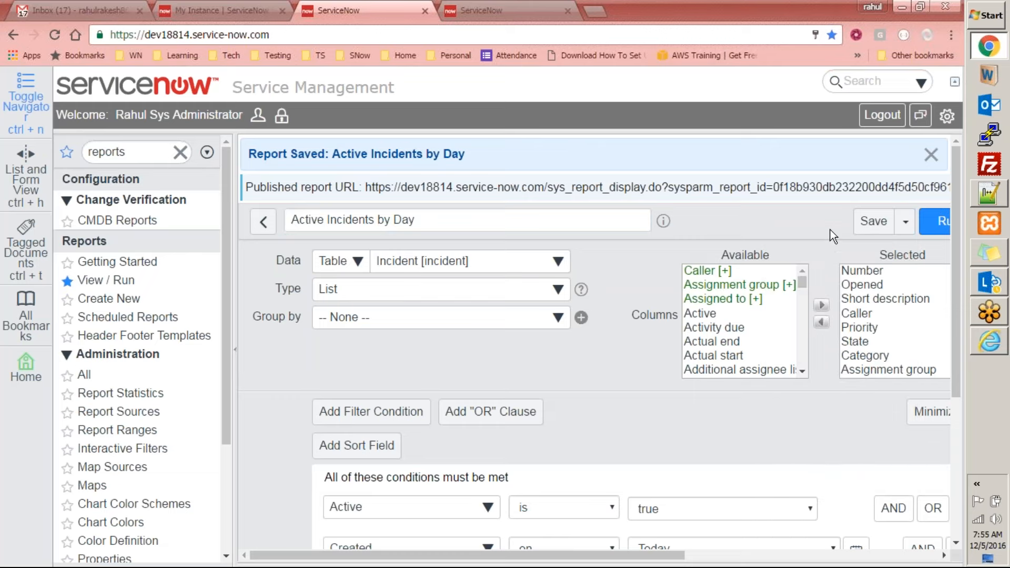
pyautogui.click(996, 345)
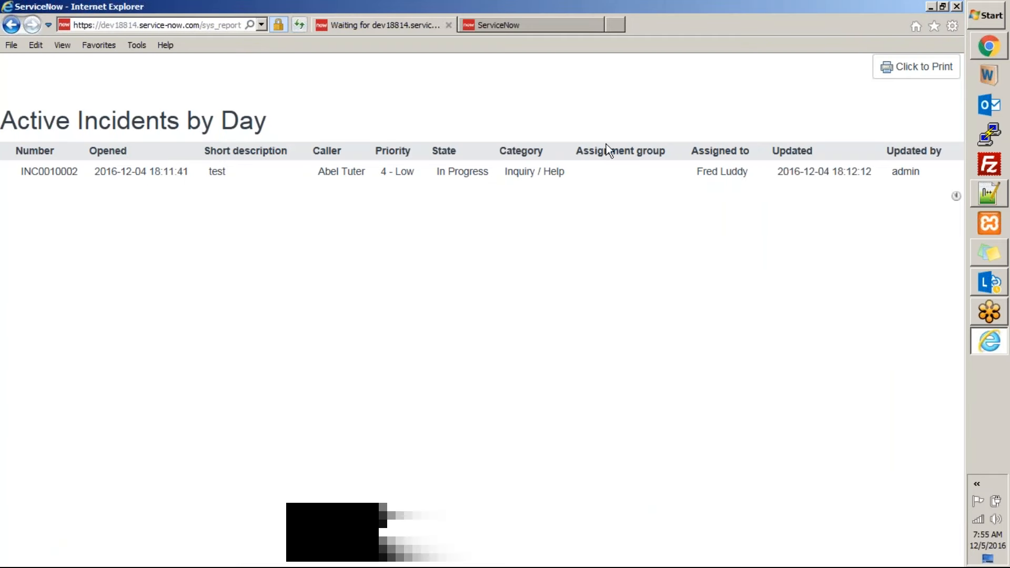
# Switch back to Chrome, open a new scheduled email for the Active Incidents by Day report, and check its full name
pyautogui.click(999, 353)
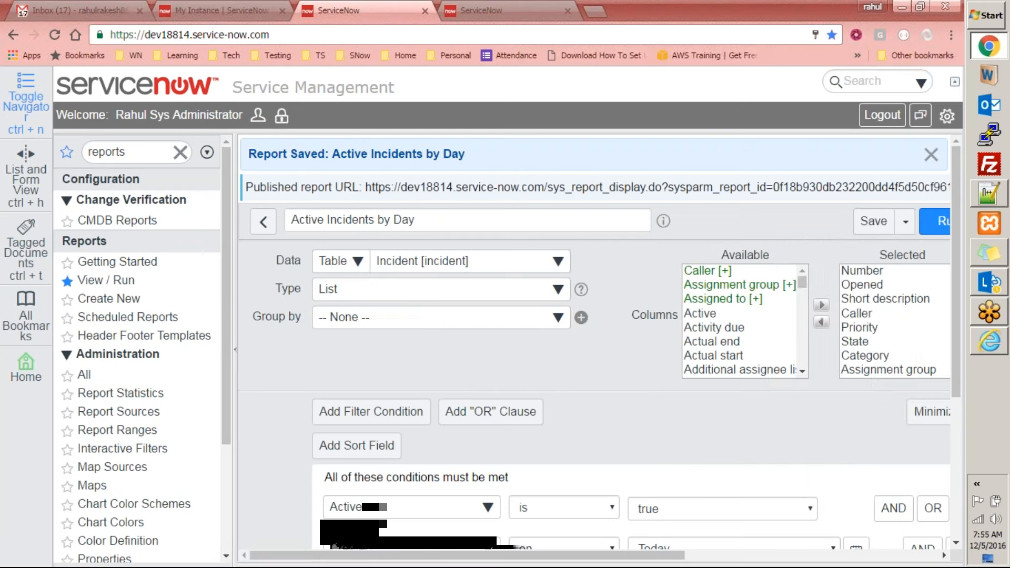
pyautogui.click(905, 222)
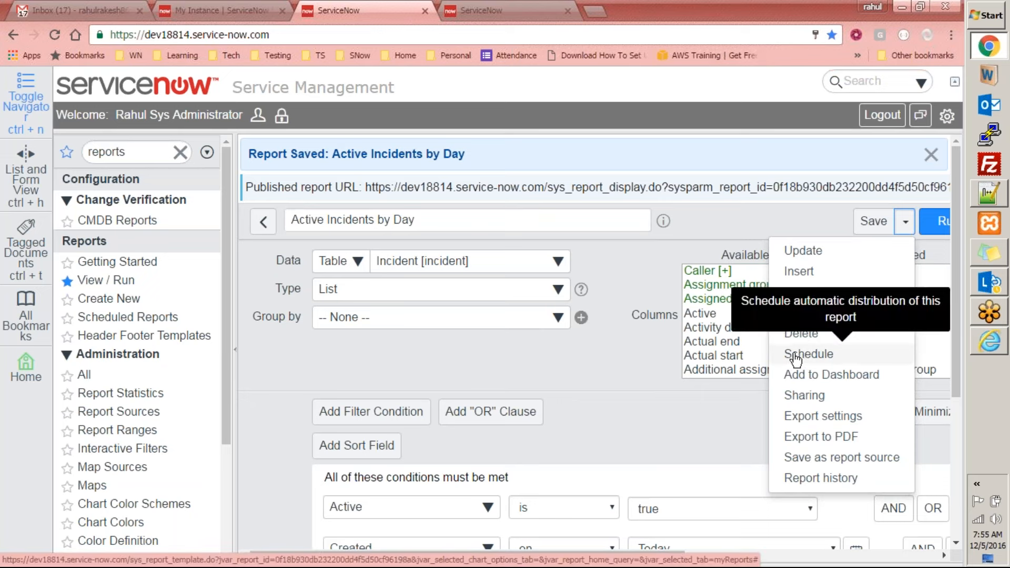
pyautogui.click(648, 343)
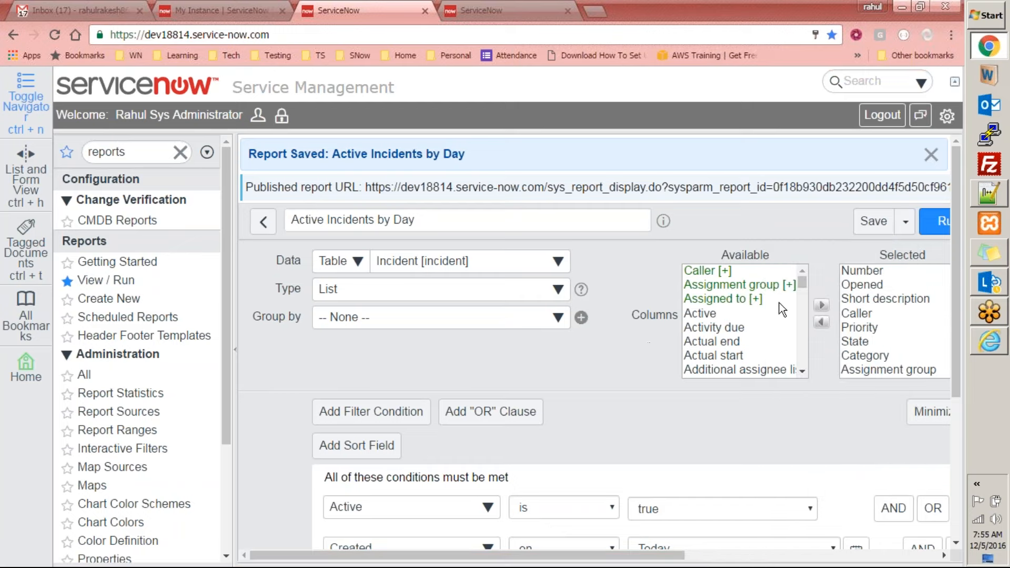
pyautogui.click(905, 221)
pyautogui.click(824, 354)
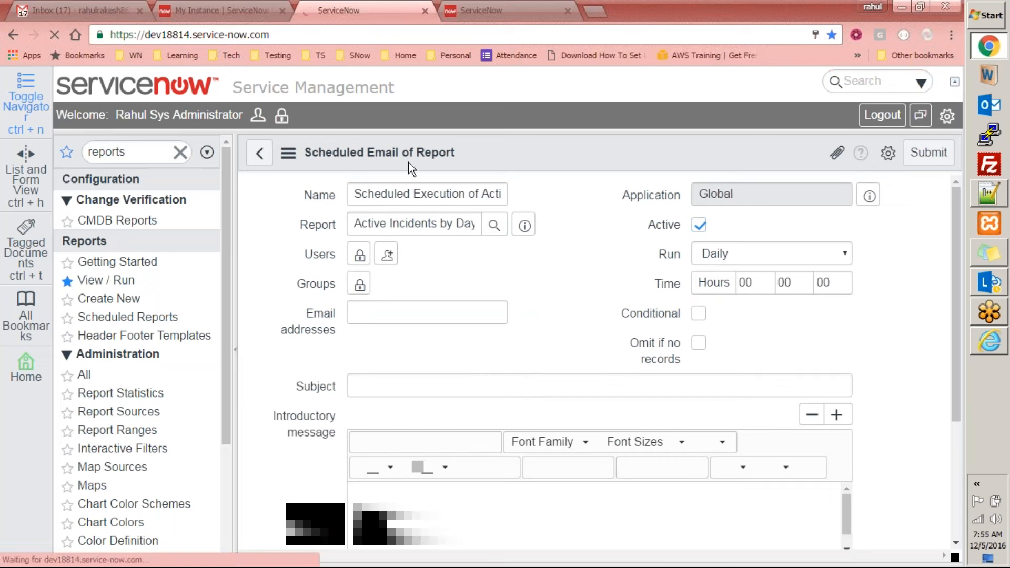
pyautogui.click(404, 191)
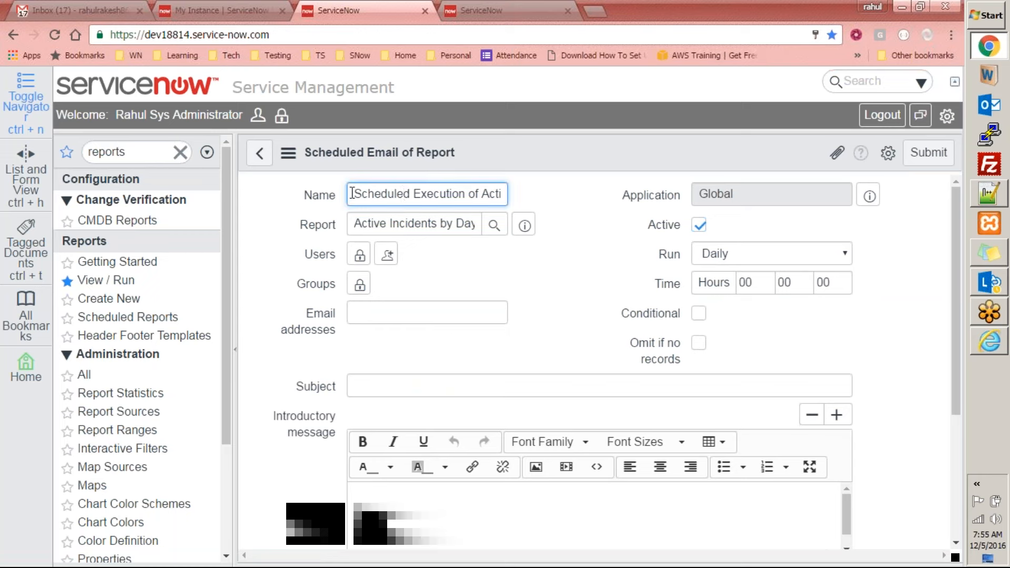
pyautogui.moveTo(462, 202); pyautogui.dragTo(583, 203)
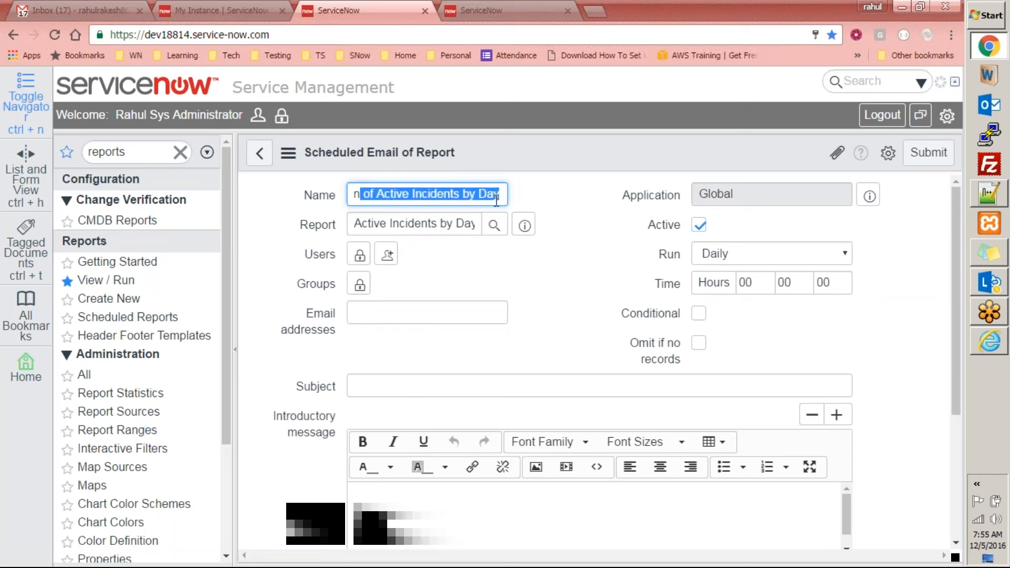
# Unlock the Users list of the scheduled email and add the presenter's own e-mail address as a recipient
pyautogui.click(359, 255)
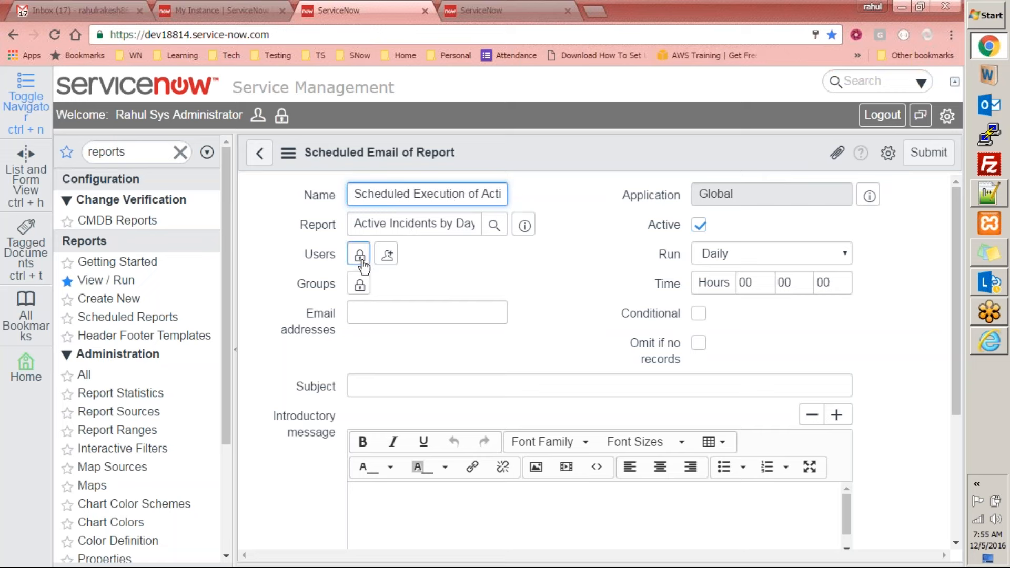
pyautogui.click(441, 407)
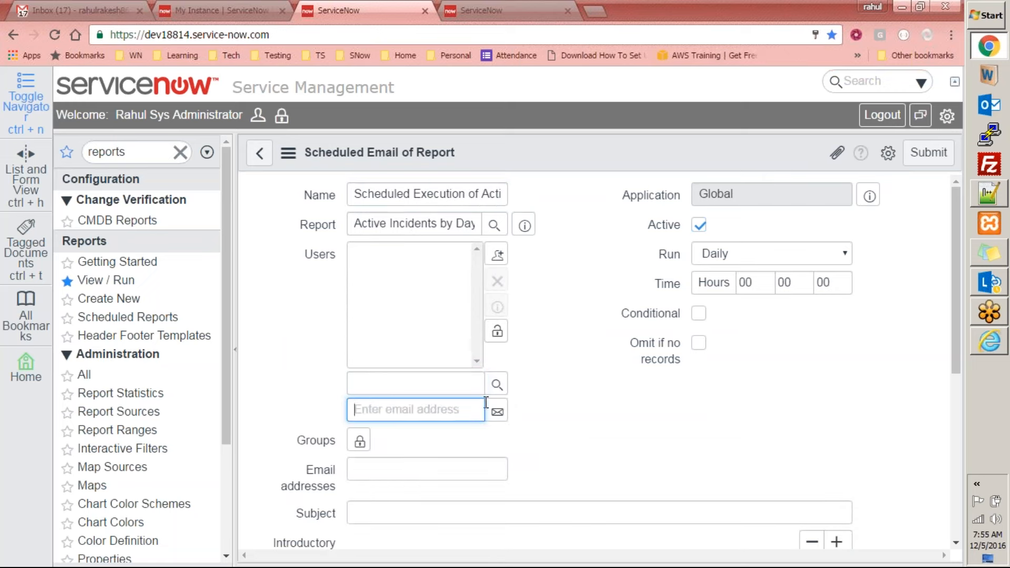
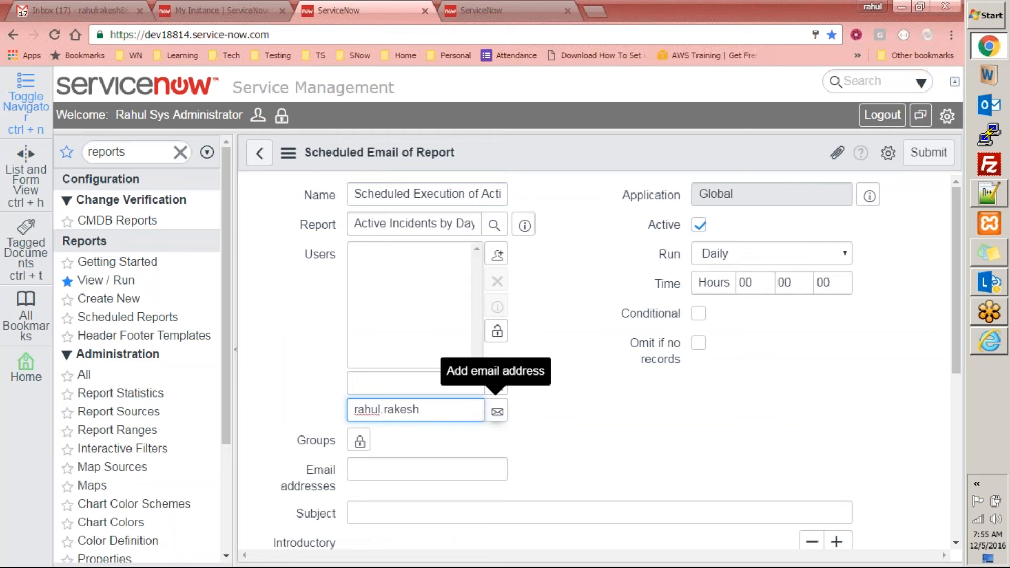
pyautogui.press('Tab')
pyautogui.click(459, 410)
pyautogui.write('@gmail.com')
pyautogui.click(497, 411)
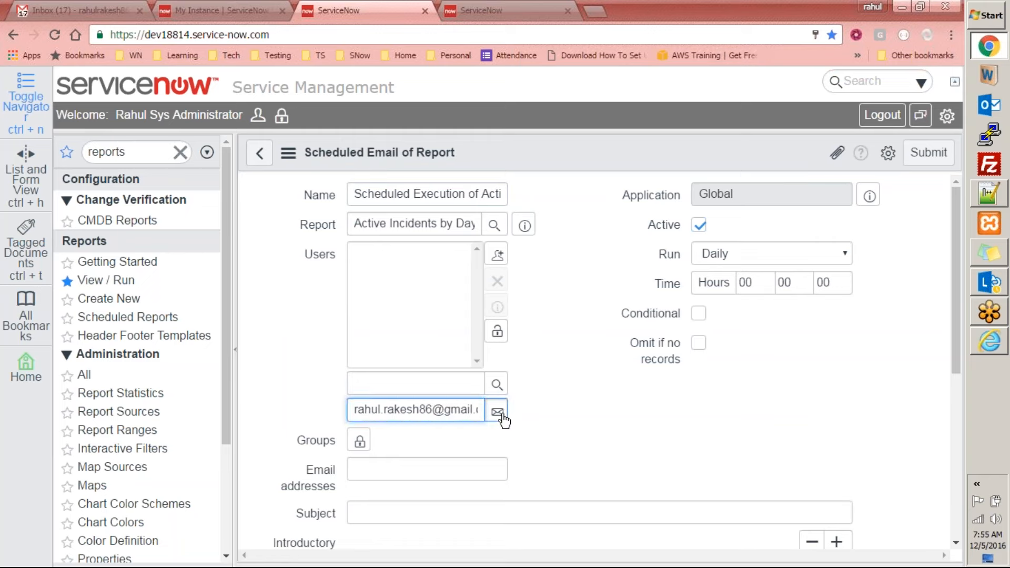
pyautogui.click(368, 413)
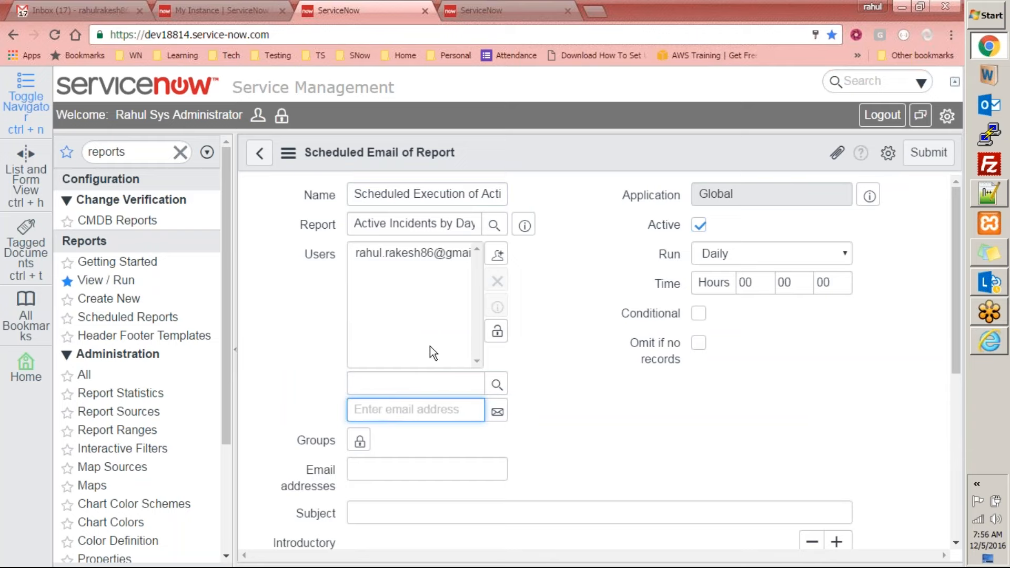
# Look up a colleague's e-mail address by starting a new message to that contact in Gmail
pyautogui.click(84, 10)
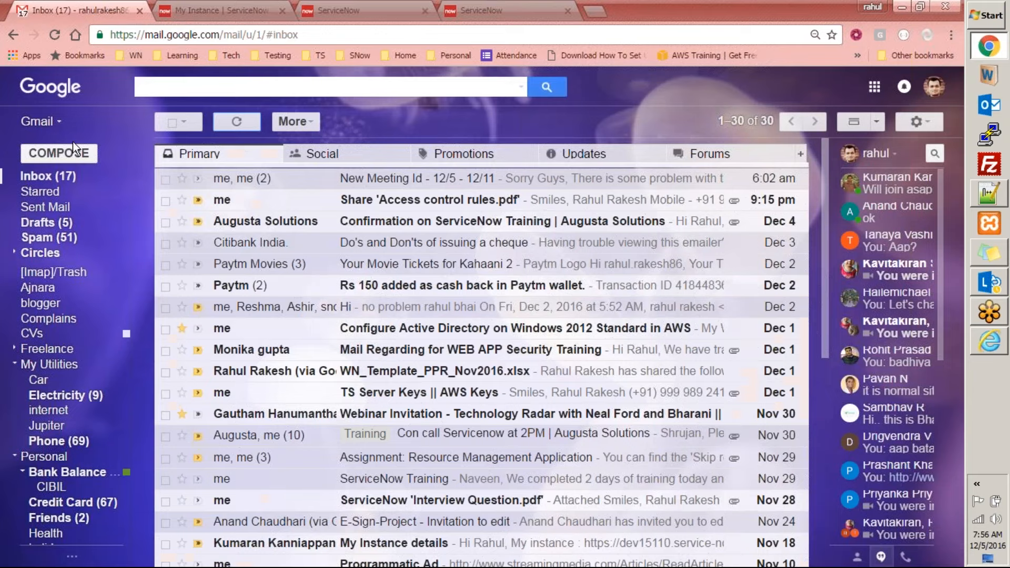
pyautogui.write('cana')
pyautogui.press('Return')
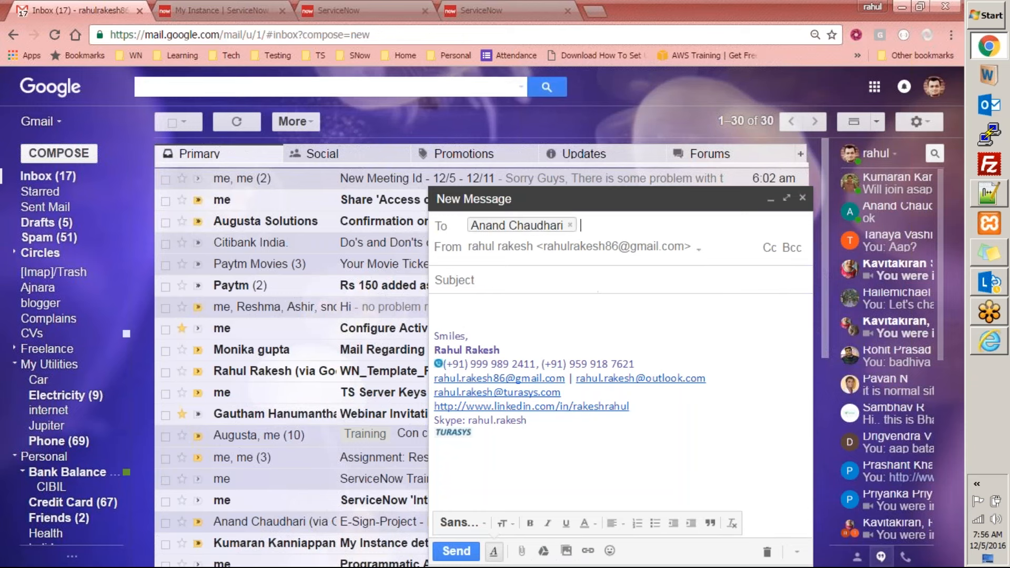
pyautogui.doubleClick(538, 226)
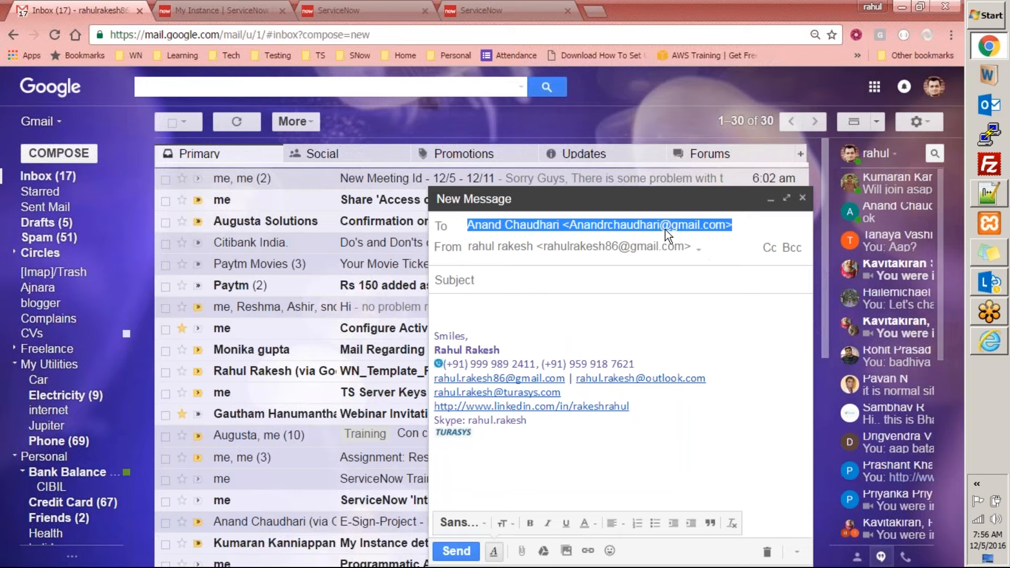
# Return to the ServiceNow scheduled email and add the colleague's e-mail address to the Users list
pyautogui.click(345, 11)
pyautogui.click(374, 407)
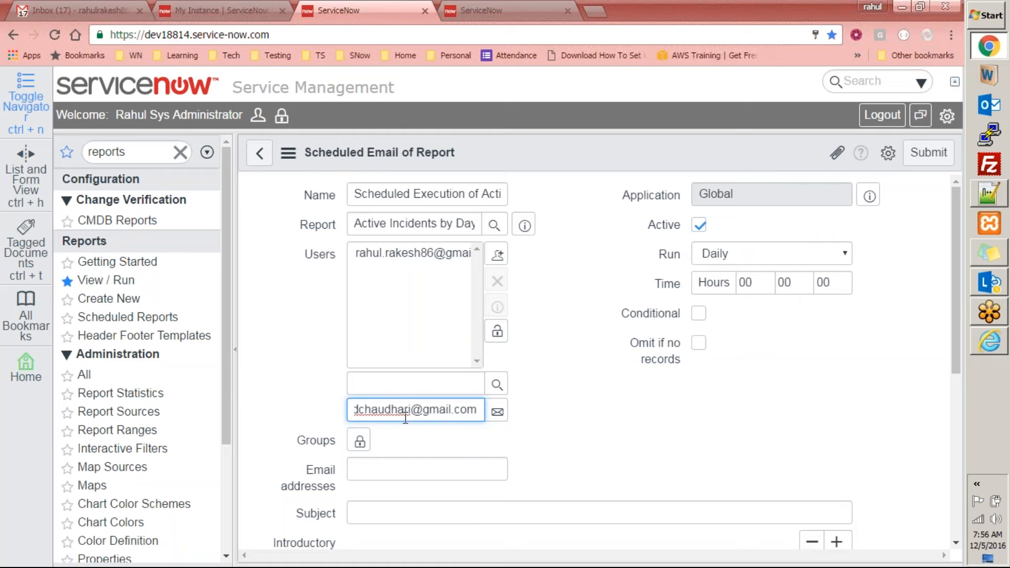
pyautogui.click(497, 411)
# In the Gmail draft, replace the recipient with another contact, cut that contact's e-mail address, and discard the draft
pyautogui.click(79, 10)
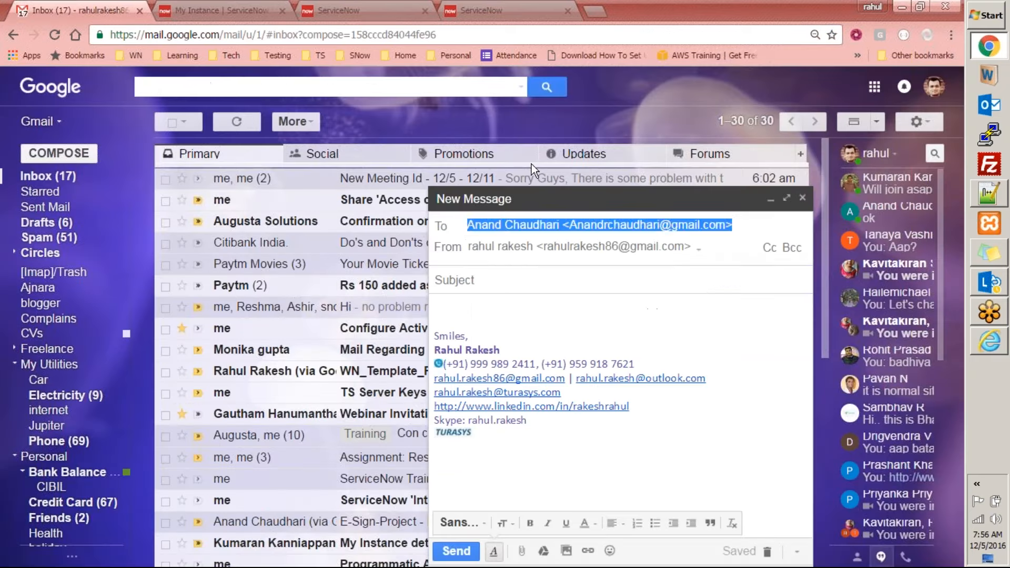
pyautogui.press('End')
pyautogui.press('BackSpace')
pyautogui.press('BackSpace')
pyautogui.press('BackSpace')
pyautogui.hotkey('ctrl', 'a')
pyautogui.write('kumar')
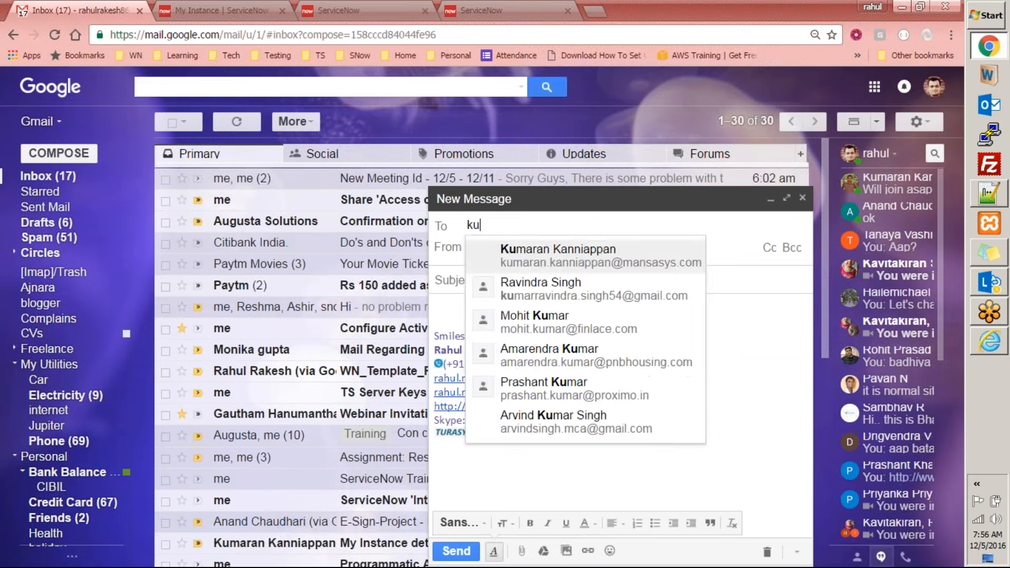
pyautogui.click(623, 259)
pyautogui.hotkey('ctrl', 'a')
pyautogui.click(558, 226)
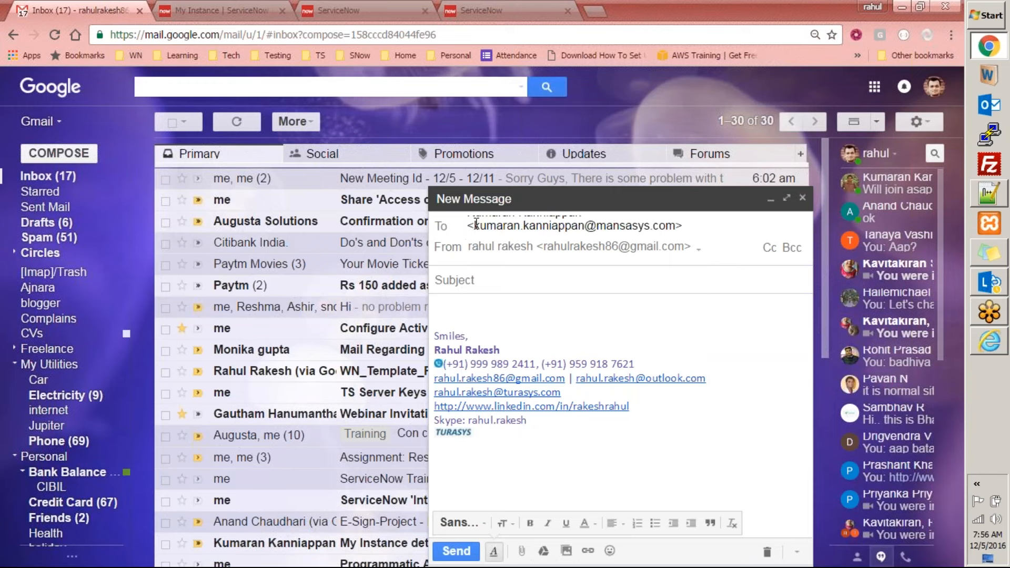
pyautogui.keyDown('shift'); pyautogui.click(675, 226); pyautogui.keyUp('shift')
pyautogui.hotkey('ctrl', 'c')
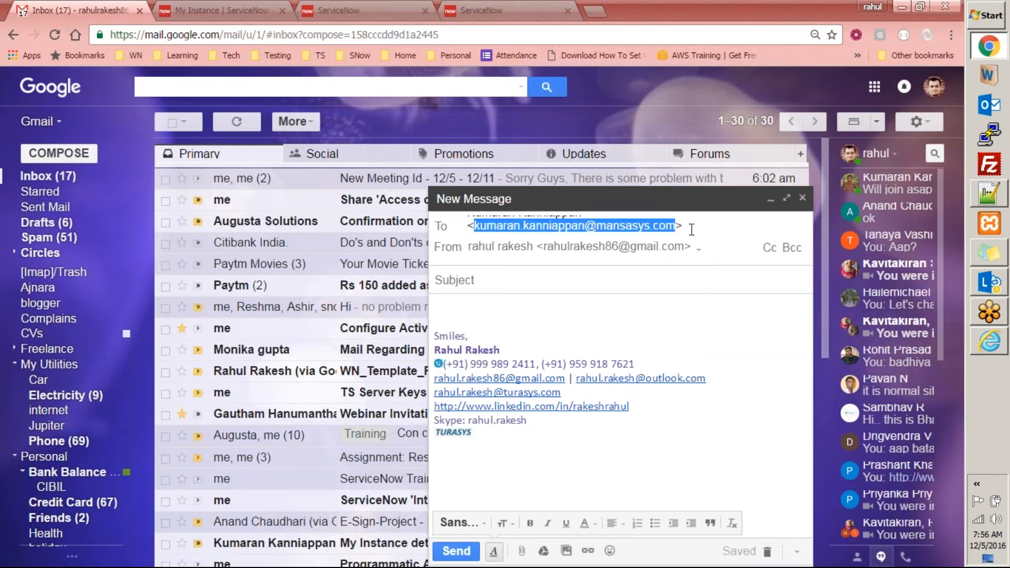
pyautogui.click(733, 244)
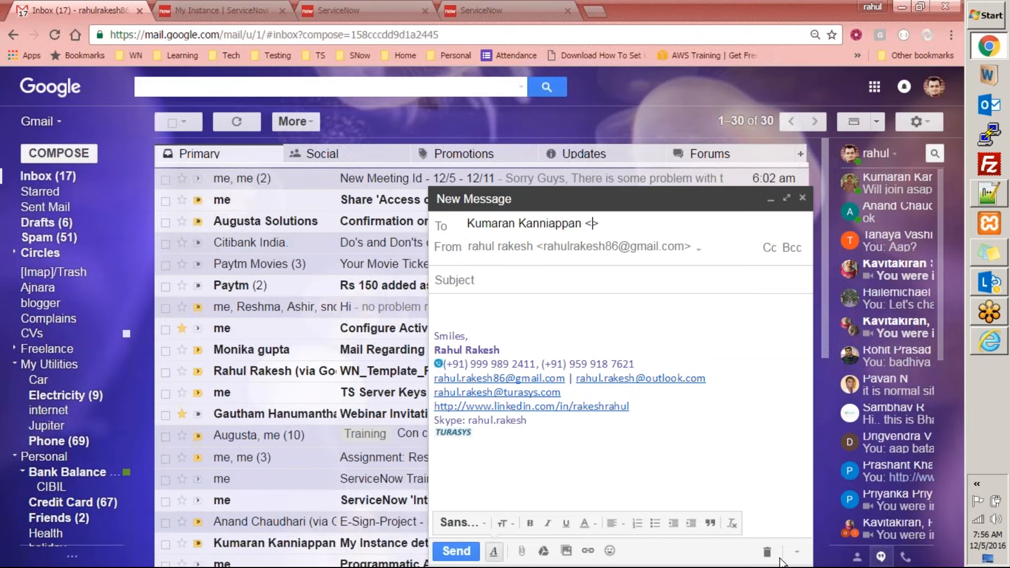
pyautogui.click(767, 551)
# Switch back to the ServiceNow scheduled email, paste the contact's e-mail address into the Users list, and lock the list
pyautogui.hotkey('ctrl', 'Tab')
pyautogui.hotkey('ctrl', 'Tab')
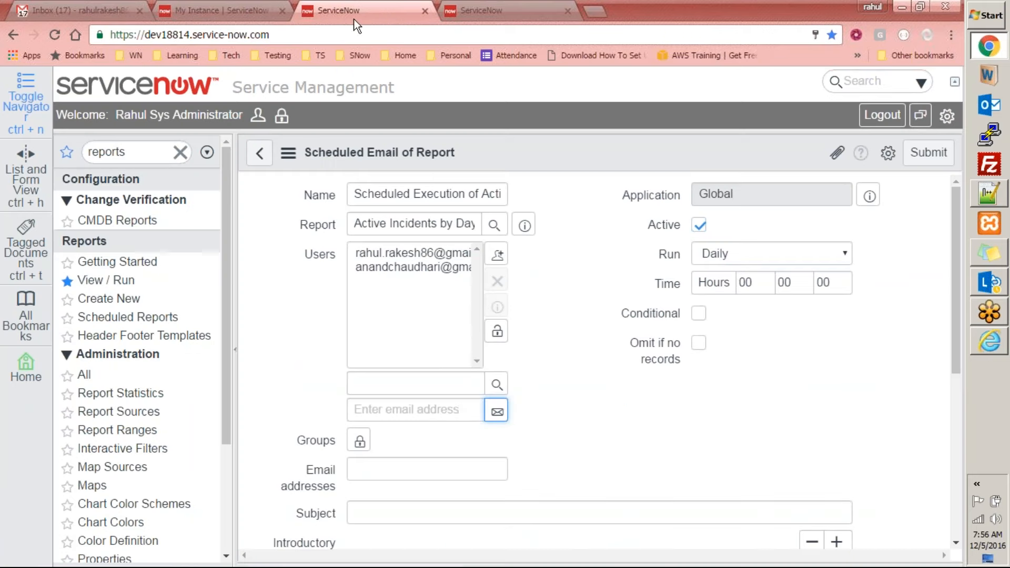
pyautogui.click(455, 410)
pyautogui.hotkey('ctrl', 'v')
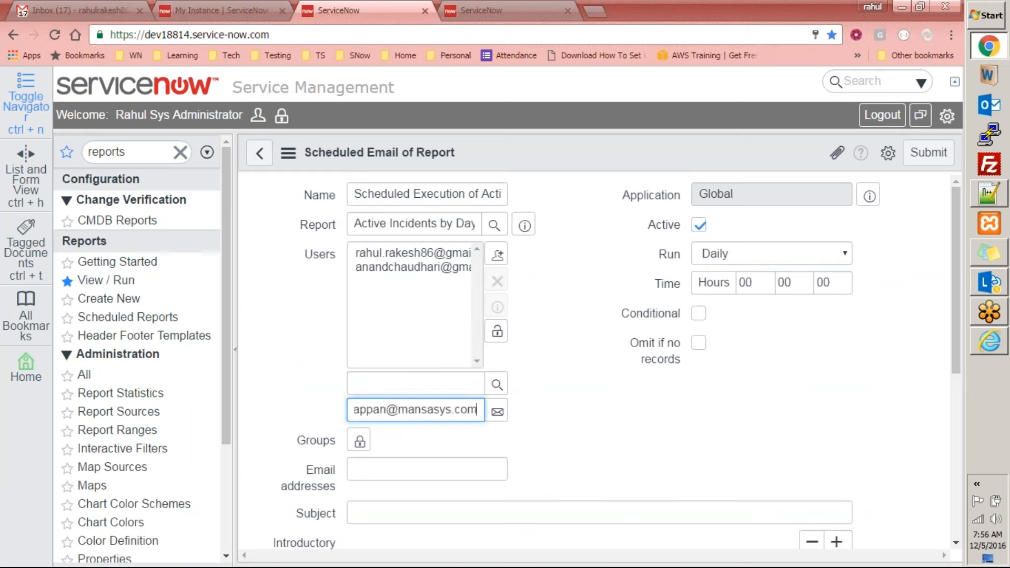
pyautogui.click(496, 411)
pyautogui.click(497, 332)
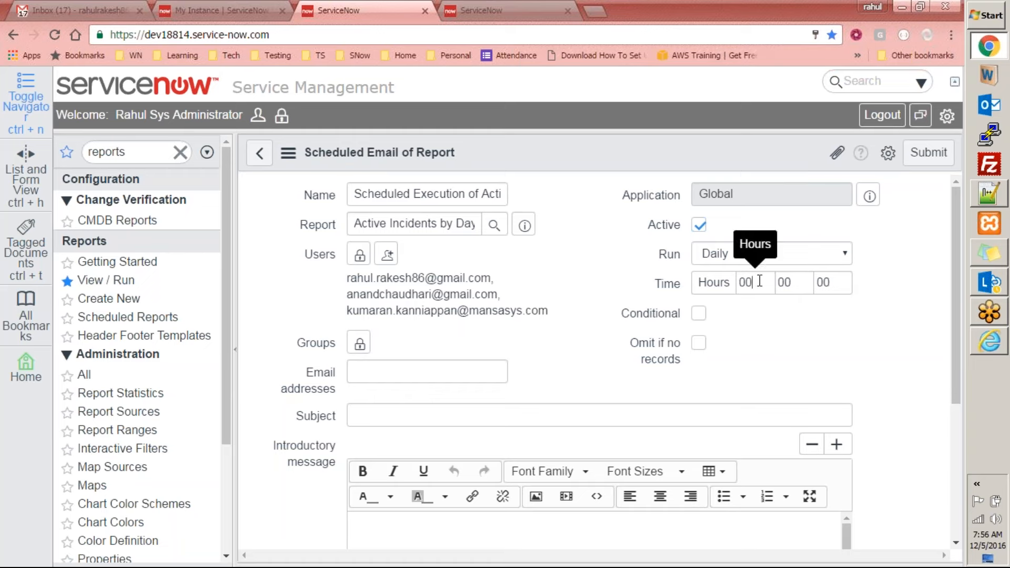
# Try the Conditional option of the scheduled email, examine its condition script field, and turn the option off again
pyautogui.click(804, 284)
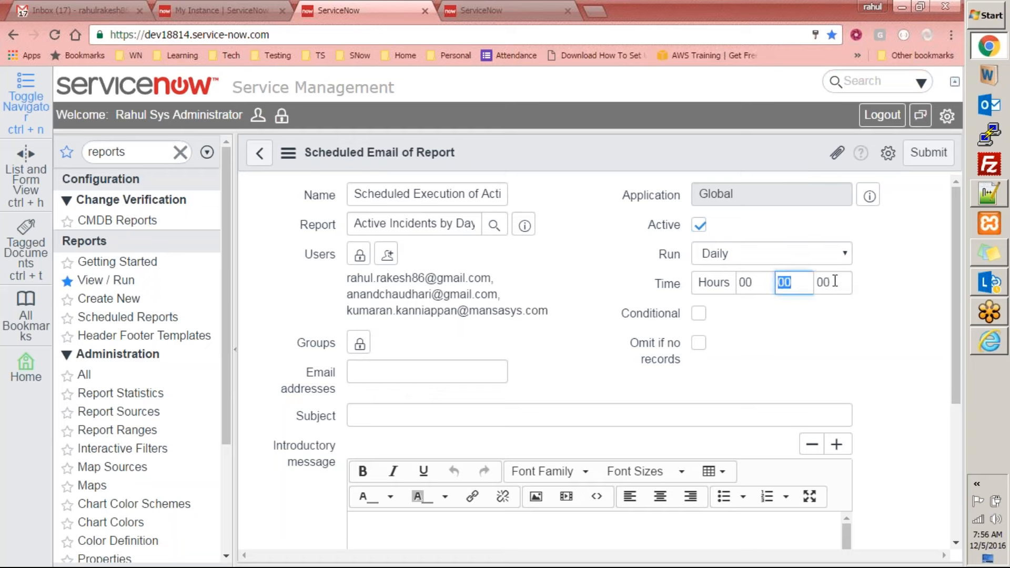
pyautogui.click(590, 309)
pyautogui.scroll(-1, 643, 337)
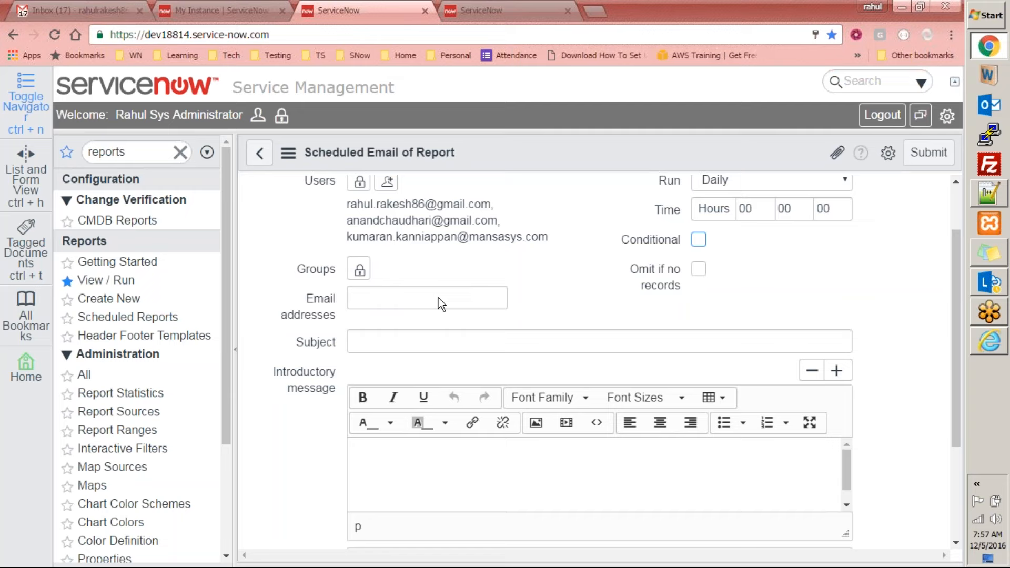
pyautogui.click(504, 293)
pyautogui.scroll(-1, 513, 290)
pyautogui.scroll(3, 710, 269)
pyautogui.click(700, 314)
pyautogui.scroll(-1, 697, 314)
pyautogui.click(419, 374)
pyautogui.scroll(-3, 435, 389)
pyautogui.scroll(5, 435, 390)
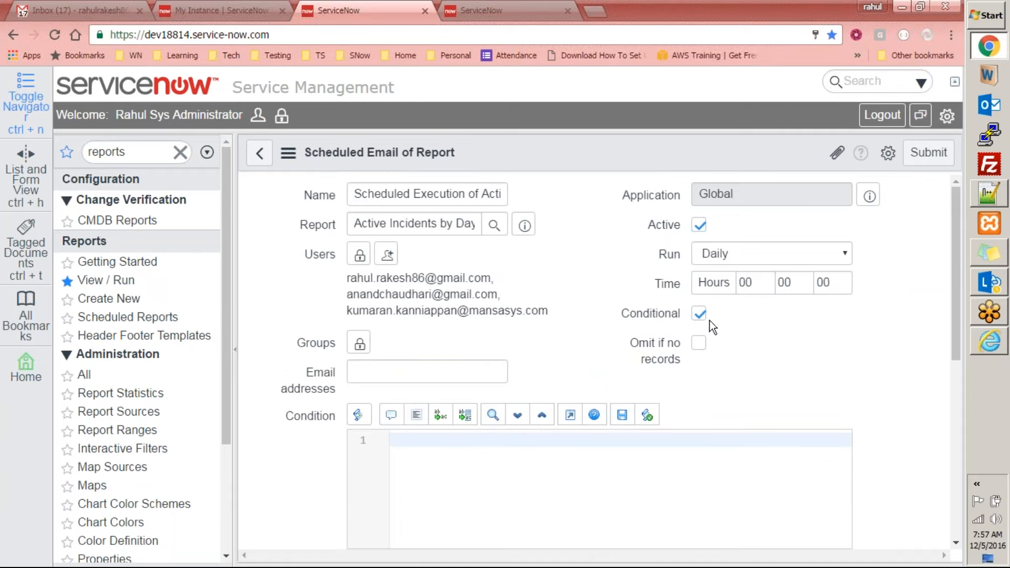
pyautogui.click(700, 313)
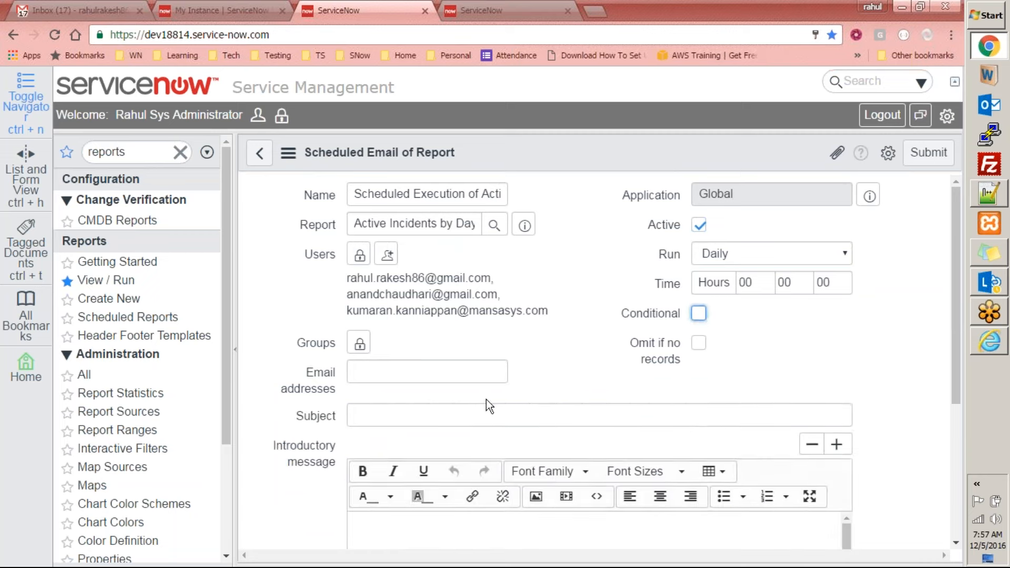
# Enter "Daily Incident Report - All Active Incidents by Day" as the subject of the scheduled email
pyautogui.scroll(-2, 486, 399)
pyautogui.scroll(-2, 486, 400)
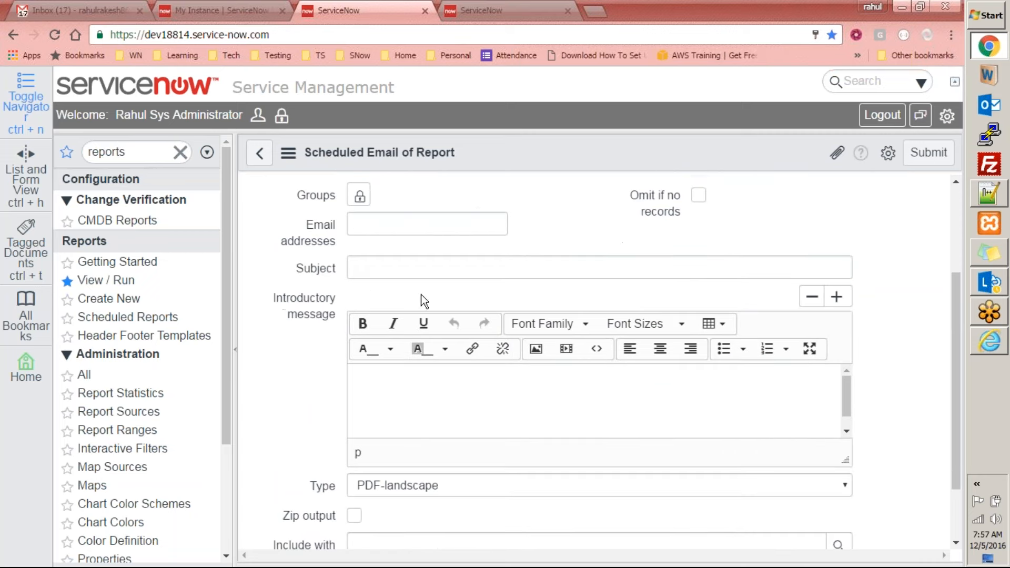
pyautogui.click(395, 268)
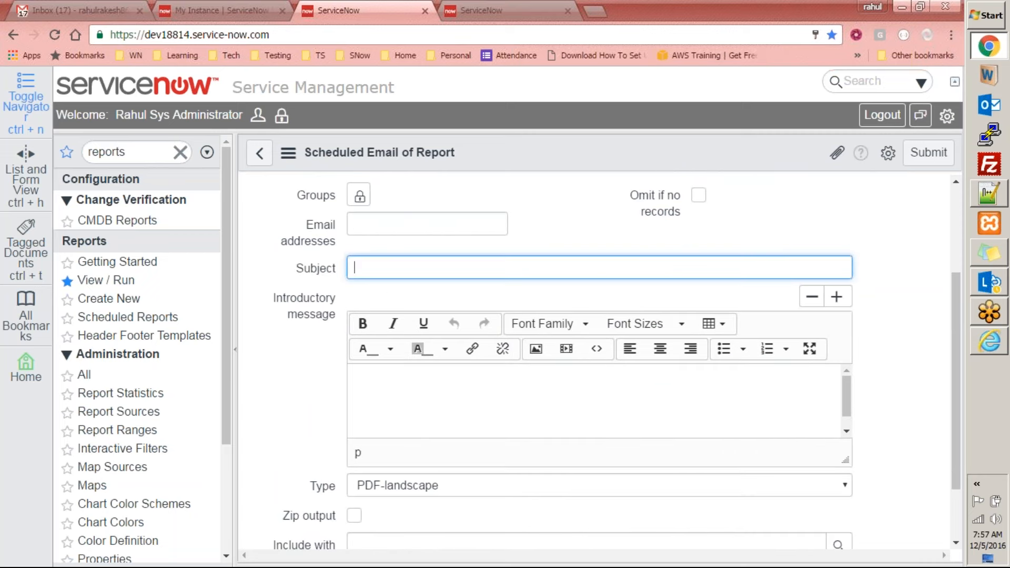
pyautogui.write('Daily Incident Report')
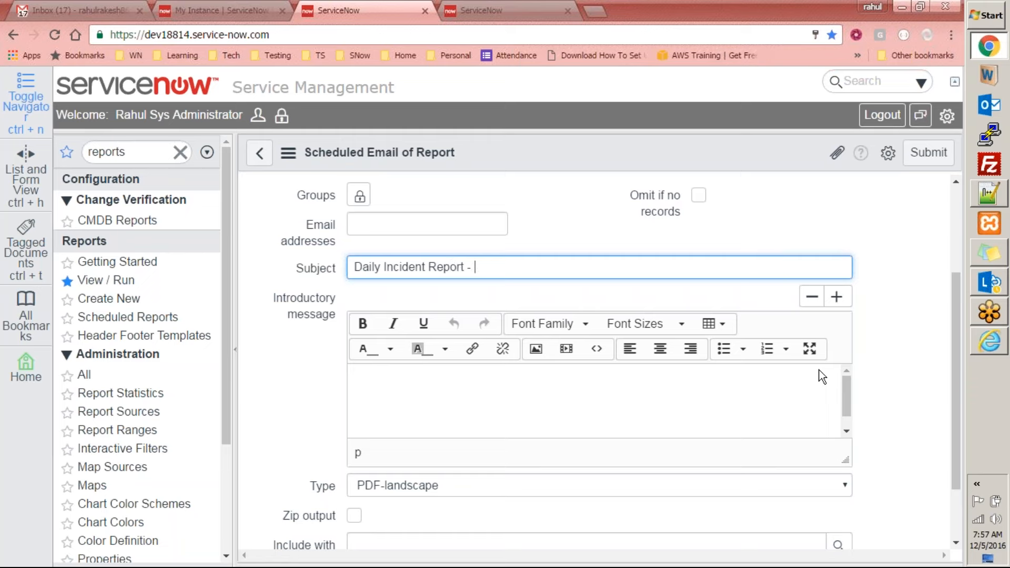
pyautogui.write(' - All In')
pyautogui.press('BackSpace')
pyautogui.write('ctive Incide')
pyautogui.press('BackSpace')
pyautogui.write('de')
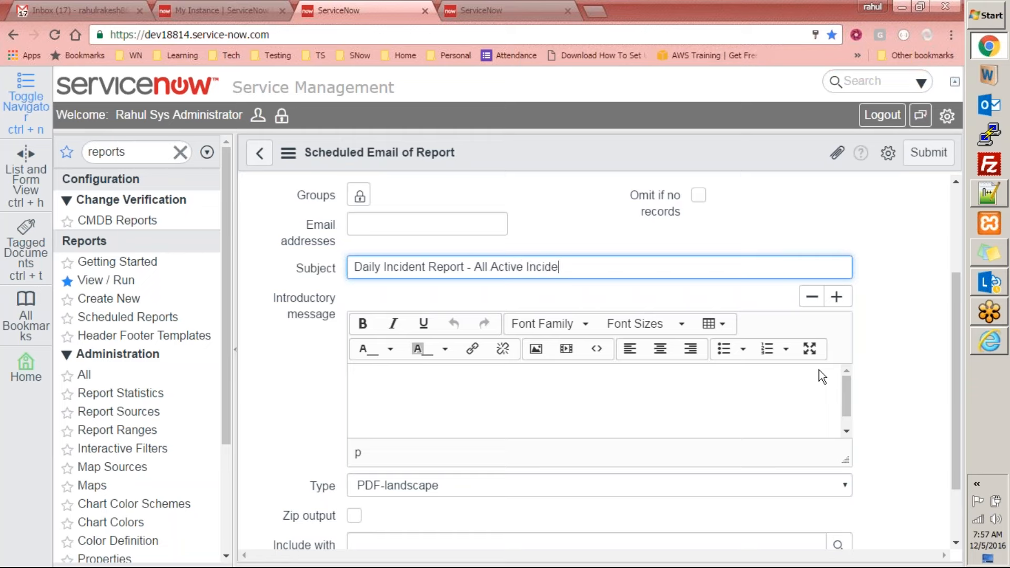
pyautogui.write('nts by Day')
# Write the introductory message "Here is the list of reports of 'All active incidents by day'"
pyautogui.click(537, 396)
pyautogui.write('Her')
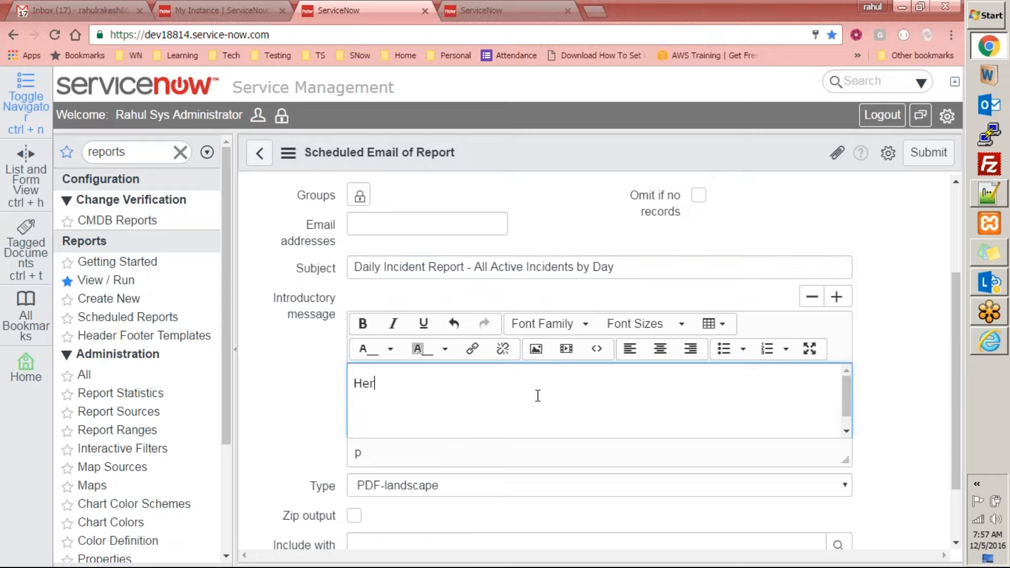
pyautogui.write('e is the list of reports')
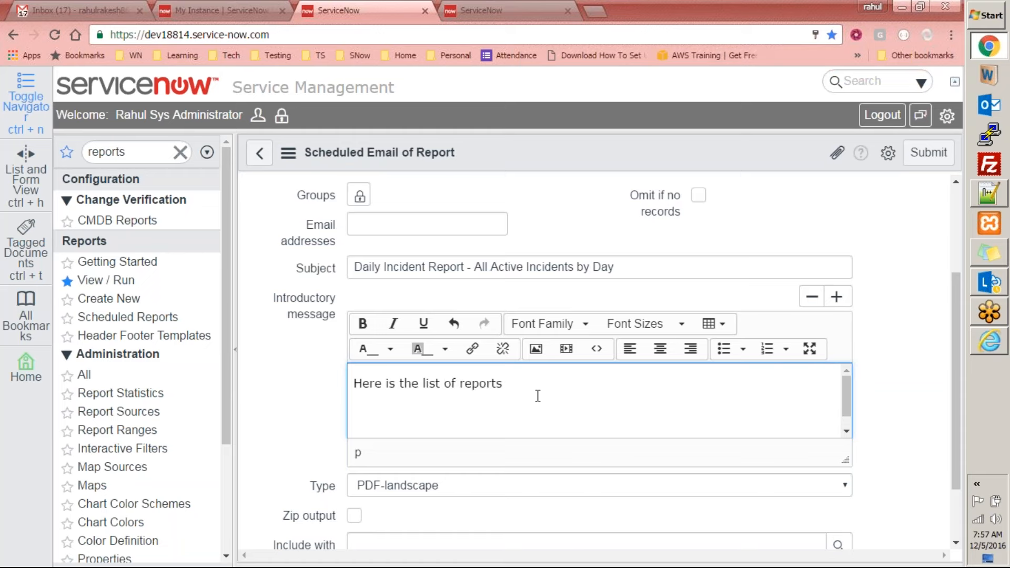
pyautogui.write(" of 'All active incidents by day")
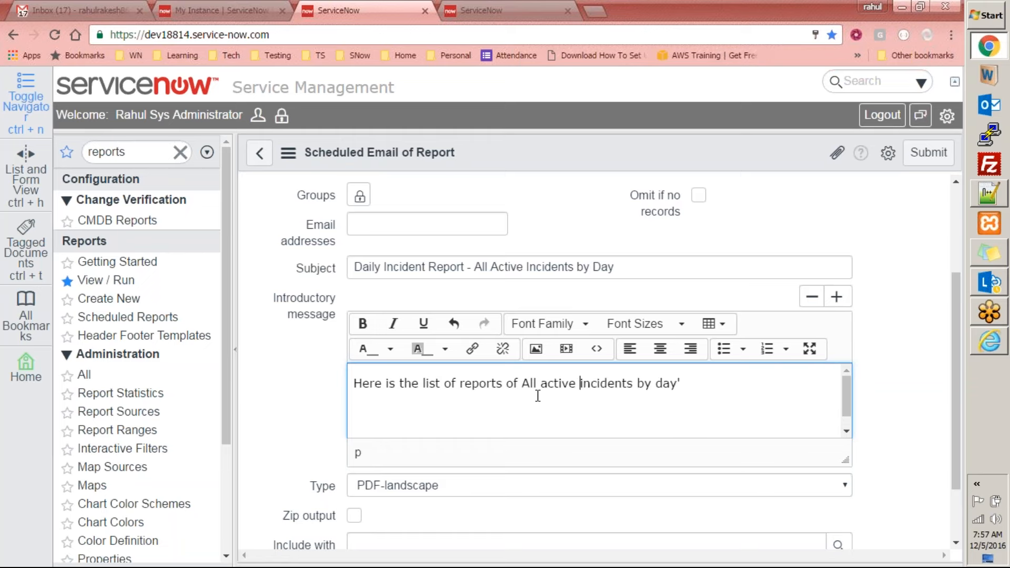
pyautogui.write("'")
pyautogui.scroll(-1, 542, 405)
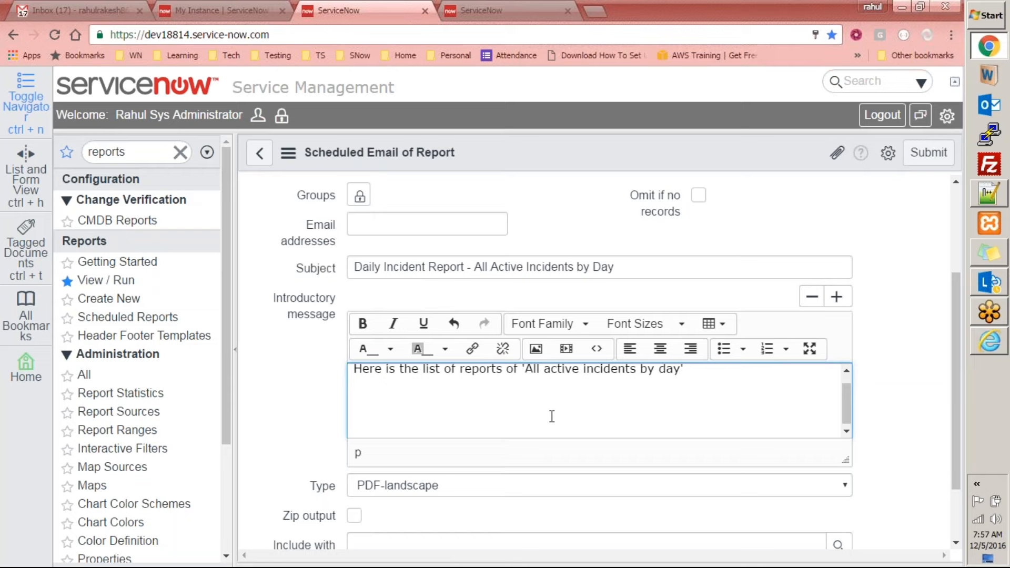
# Look over the scheduled email's subject, introductory message and output settings
pyautogui.moveTo(953, 324); pyautogui.dragTo(951, 375)
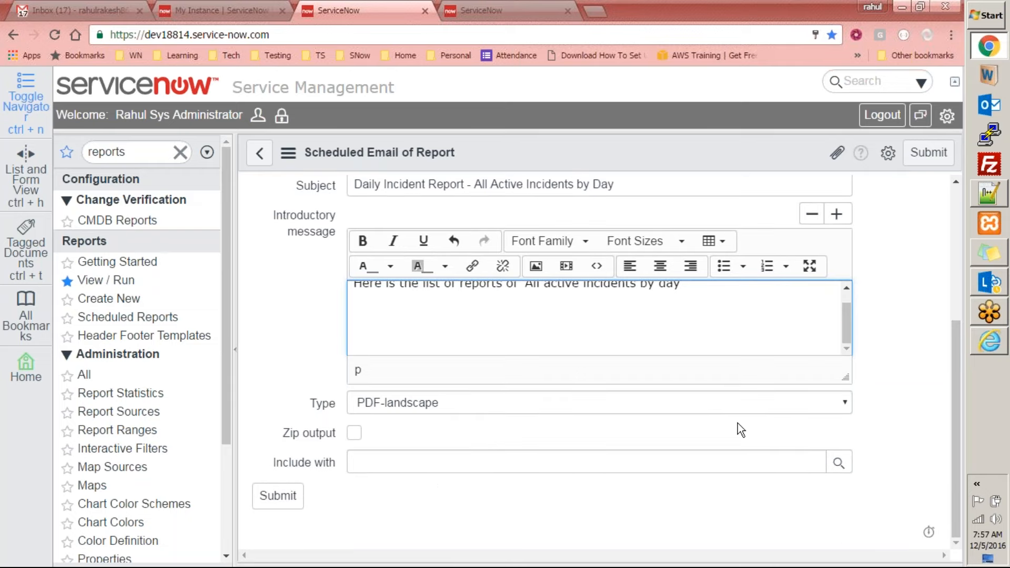
pyautogui.scroll(4, 441, 453)
pyautogui.scroll(-4, 602, 370)
pyautogui.scroll(5, 420, 284)
pyautogui.scroll(-2, 344, 252)
pyautogui.scroll(2, 345, 231)
pyautogui.scroll(-4, 700, 296)
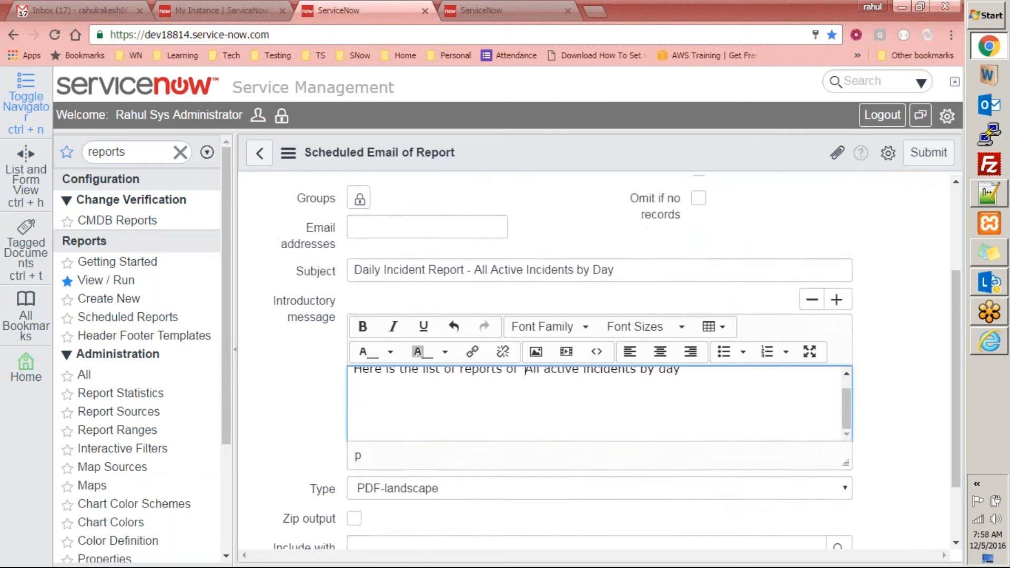
pyautogui.hotkey('ctrl', 'a')
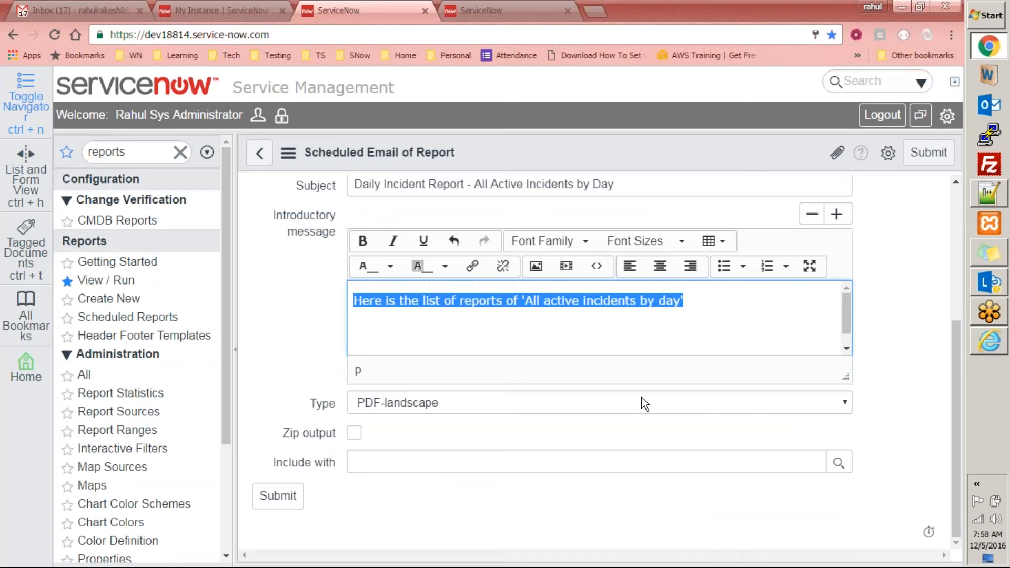
# Keep PDF-landscape as the output type, leave Zip output off, and submit the scheduled email
pyautogui.click(418, 402)
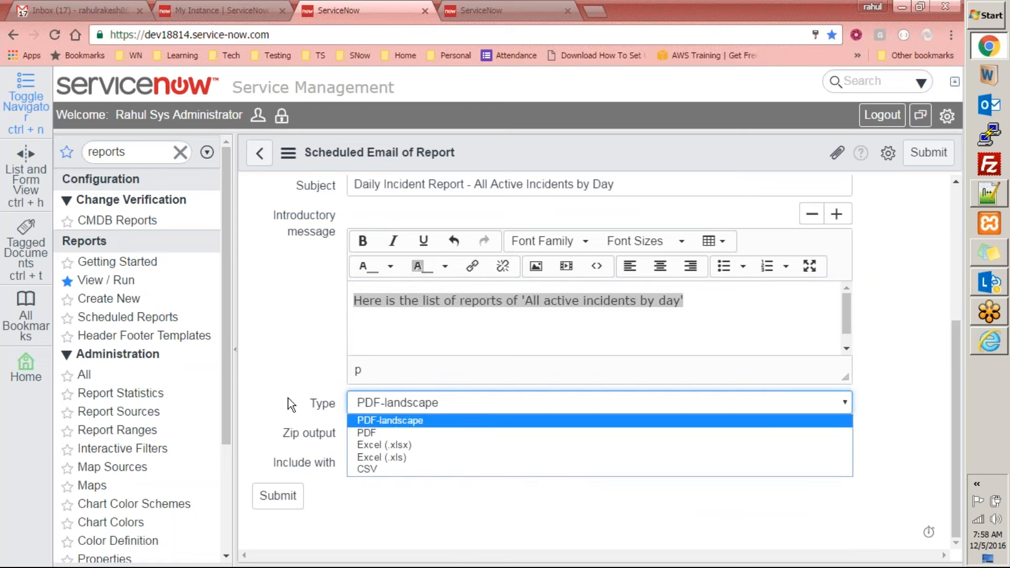
pyautogui.click(390, 419)
pyautogui.click(432, 488)
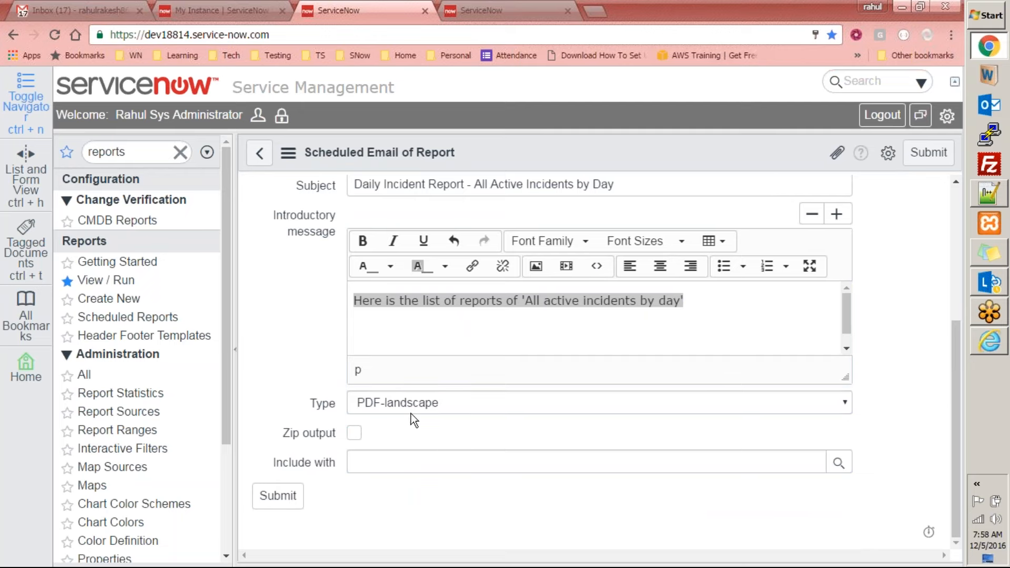
pyautogui.click(354, 432)
pyautogui.click(354, 432)
pyautogui.scroll(5, 326, 462)
pyautogui.scroll(-5, 360, 450)
pyautogui.click(294, 494)
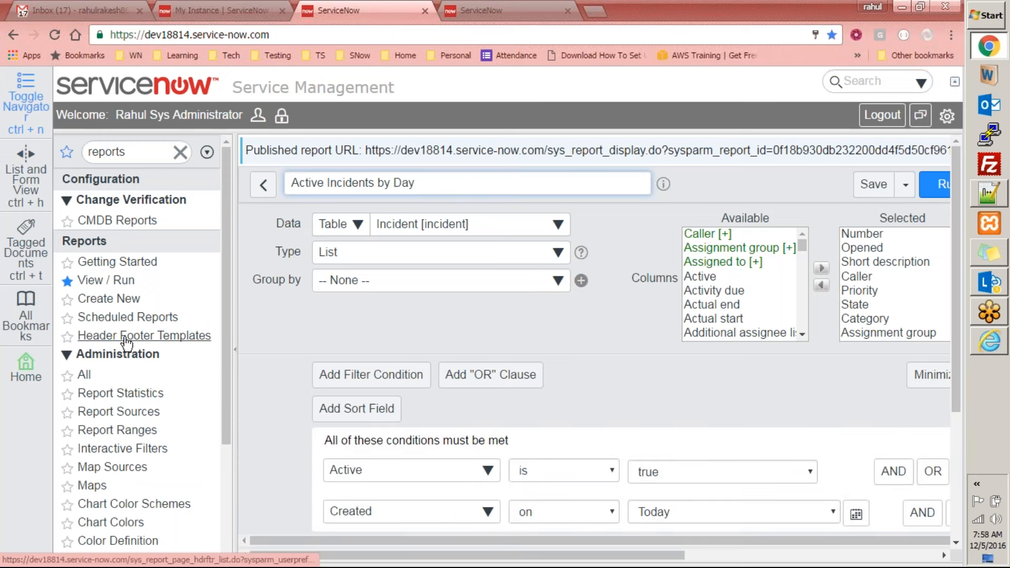
# Open the Scheduled Execution of Active Incidents by Day record from the scheduled reports and examine its recipients, schedule, subject and message
pyautogui.click(134, 316)
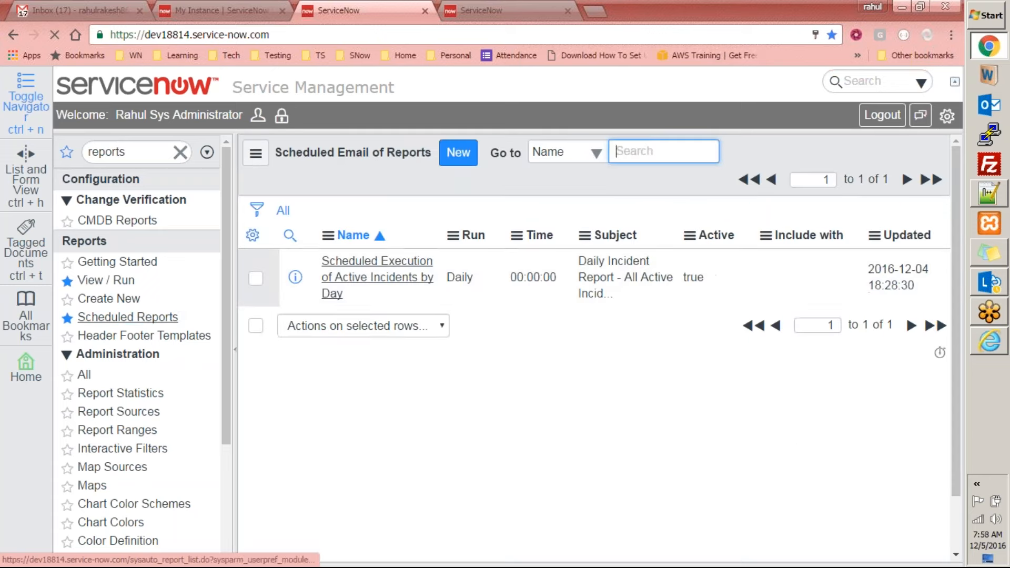
pyautogui.click(360, 269)
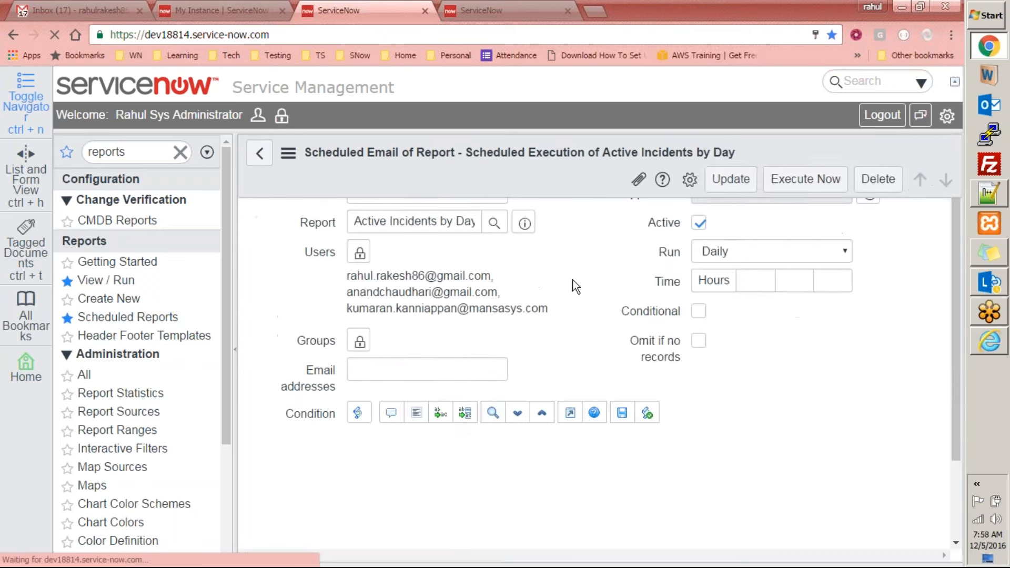
pyautogui.scroll(-3, 835, 331)
pyautogui.scroll(3, 836, 327)
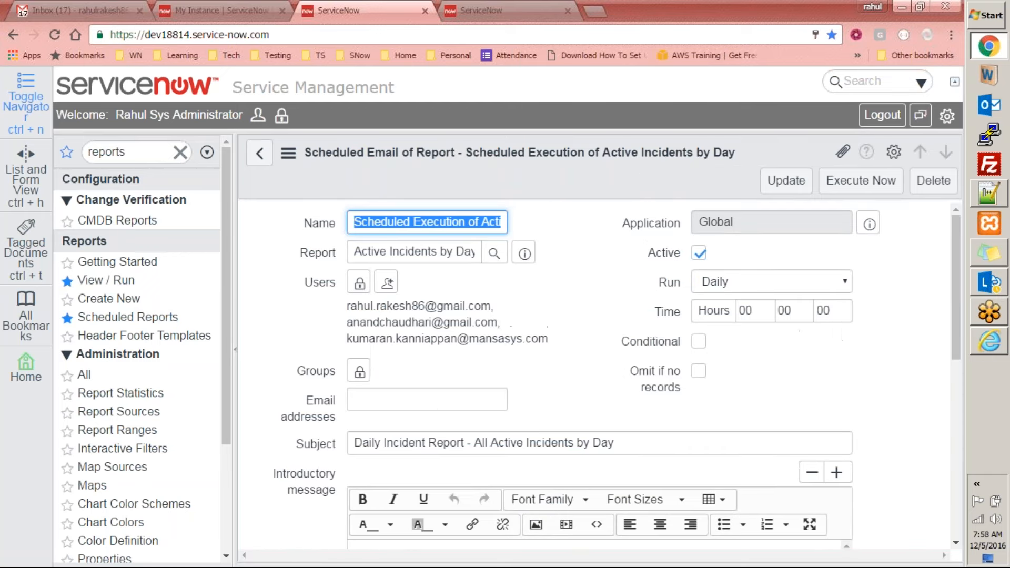
pyautogui.scroll(-1, 850, 311)
pyautogui.scroll(2, 756, 333)
pyautogui.scroll(-3, 755, 333)
pyautogui.scroll(3, 752, 342)
pyautogui.scroll(-5, 553, 301)
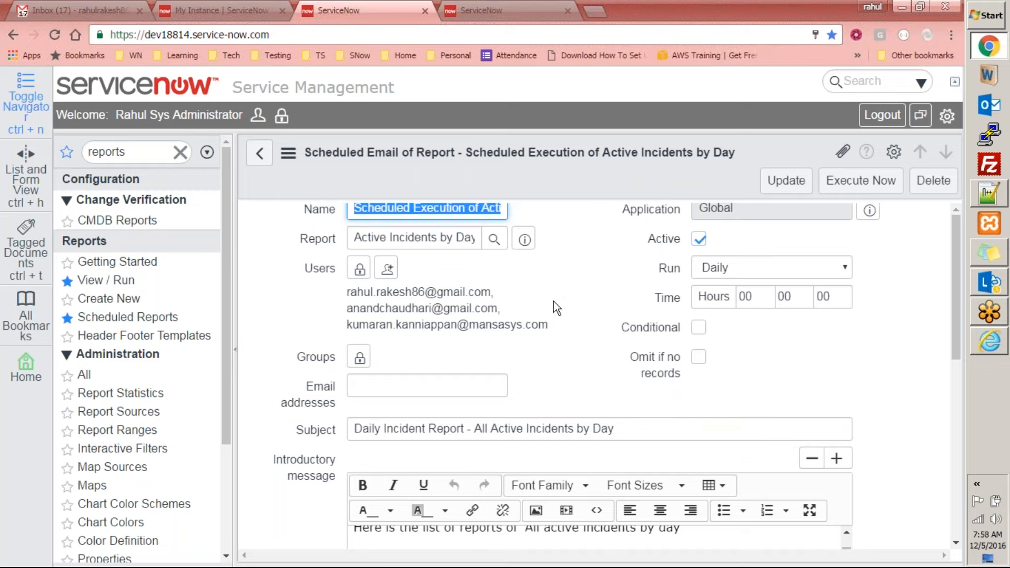
pyautogui.scroll(5, 525, 323)
pyautogui.scroll(-5, 506, 368)
pyautogui.scroll(5, 503, 373)
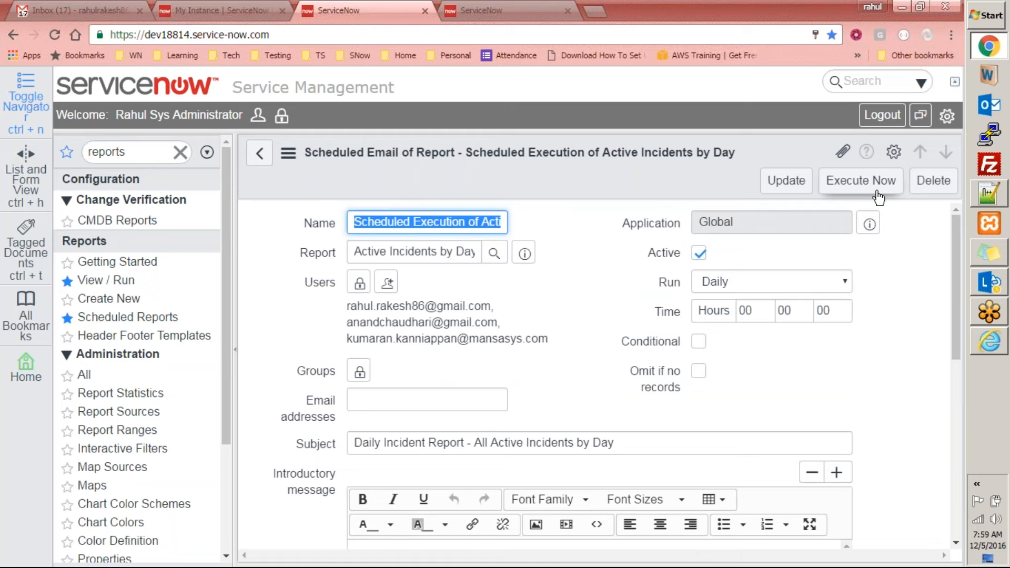
# Execute the scheduled report email immediately, reopen its record, and return to the list of scheduled emails
pyautogui.click(848, 184)
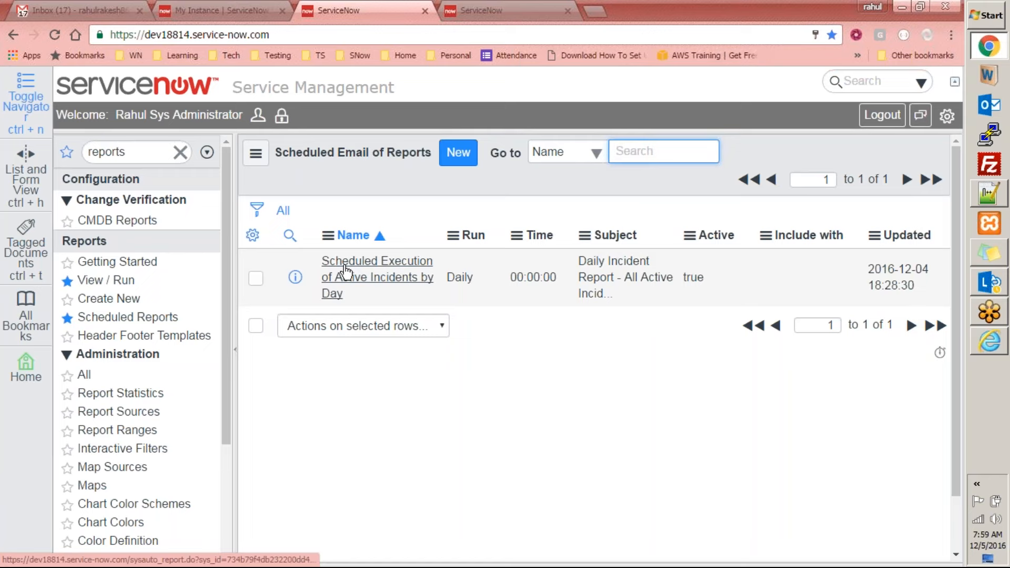
pyautogui.click(371, 268)
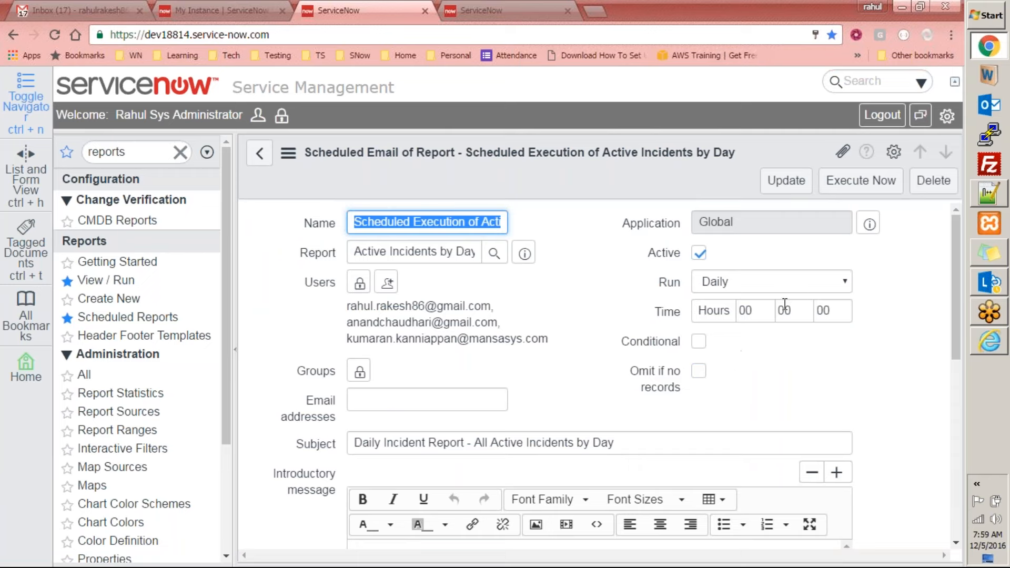
pyautogui.click(259, 157)
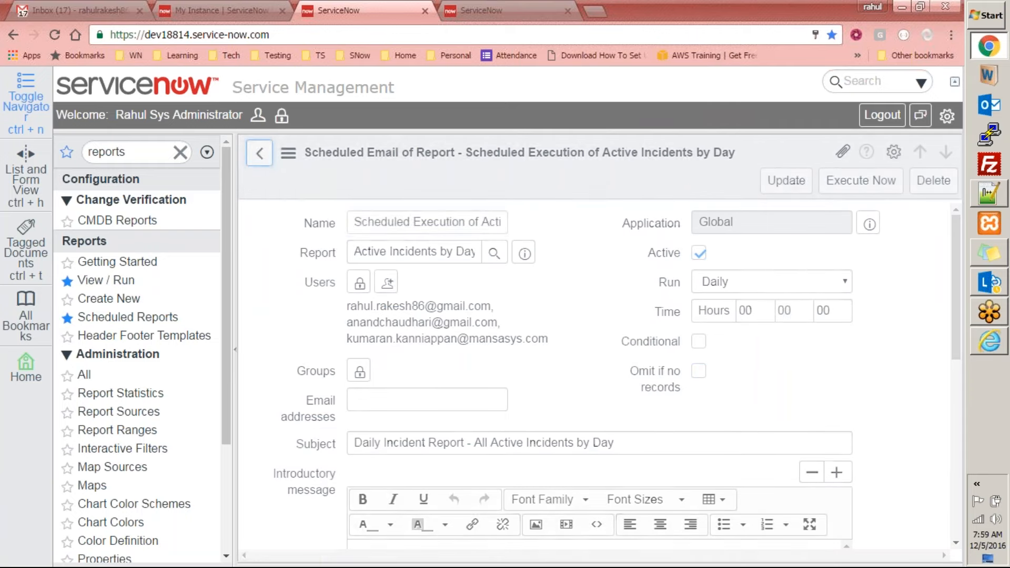
# Switch to the Gmail inbox, refresh it to check for the report email, and return to ServiceNow
pyautogui.click(79, 11)
pyautogui.click(255, 124)
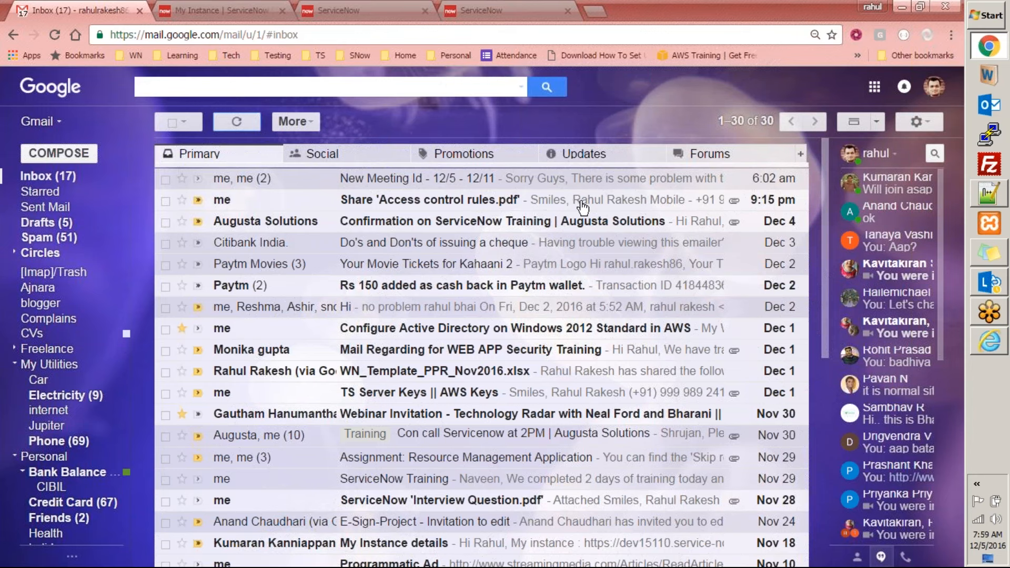
pyautogui.click(247, 128)
pyautogui.click(342, 10)
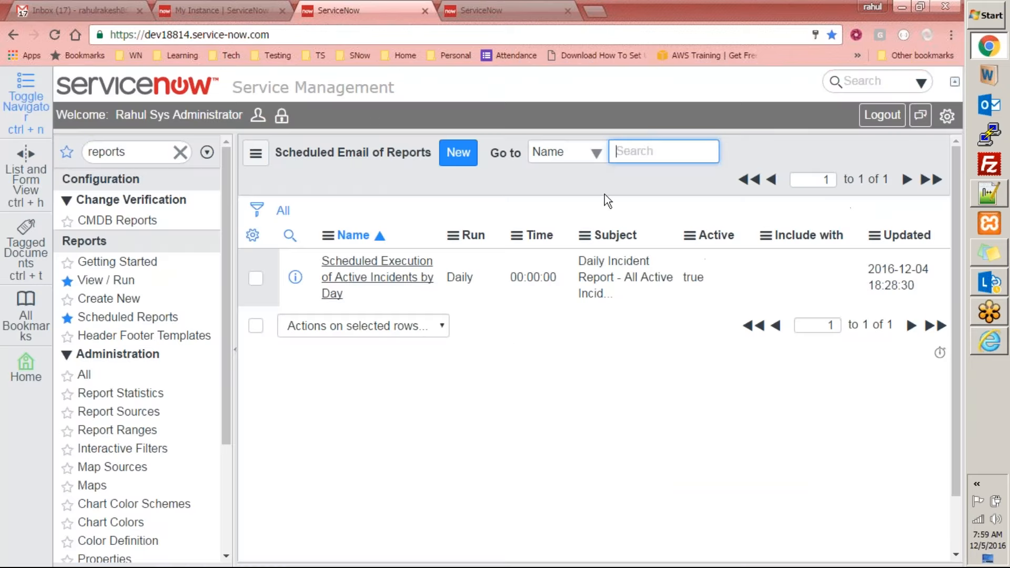
pyautogui.click(96, 9)
pyautogui.click(227, 120)
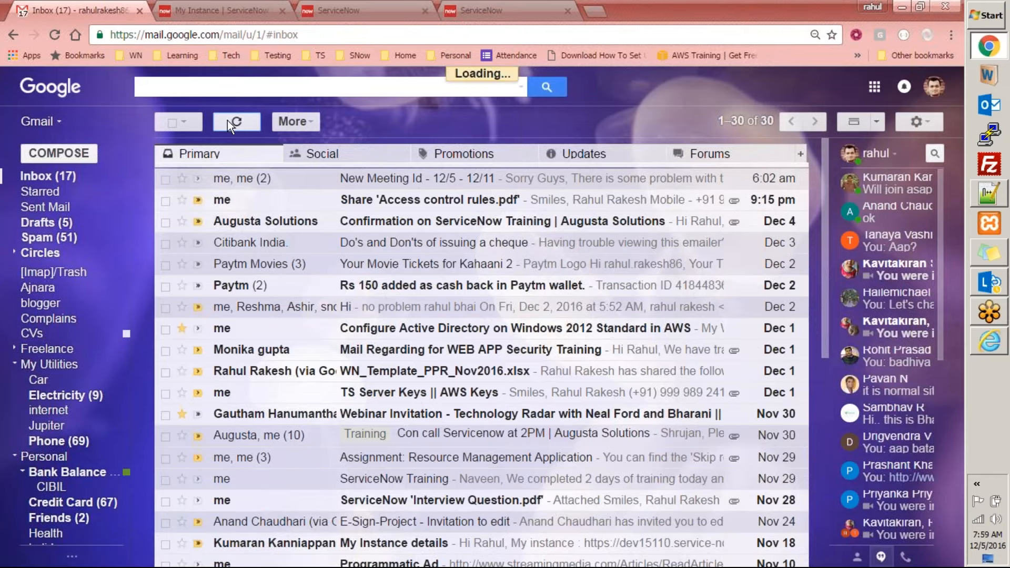
pyautogui.click(388, 9)
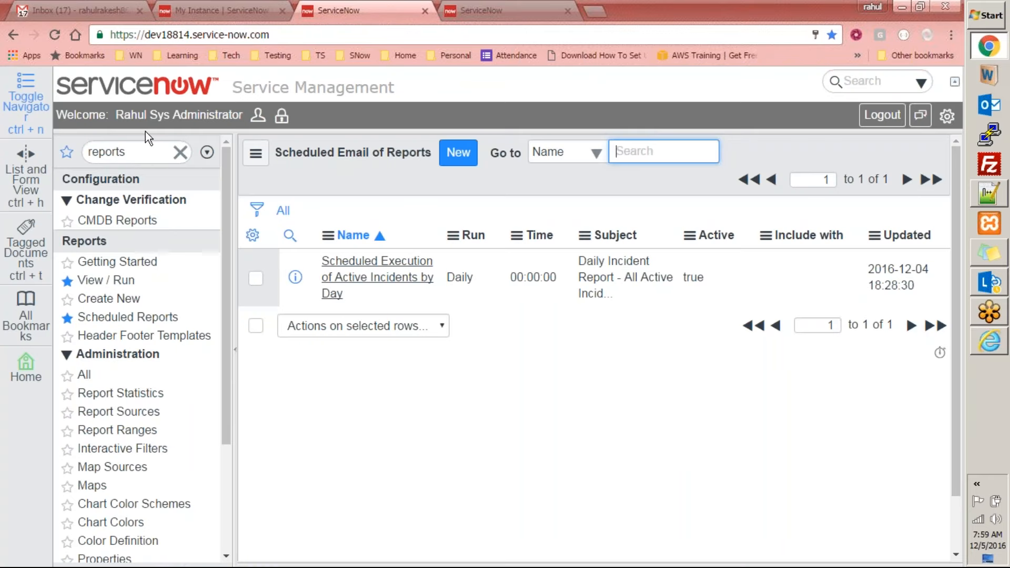
# Filter the navigator by "logs", open the Emails system log, and open the Daily Incident Report email record
pyautogui.click(144, 158)
pyautogui.write('logs')
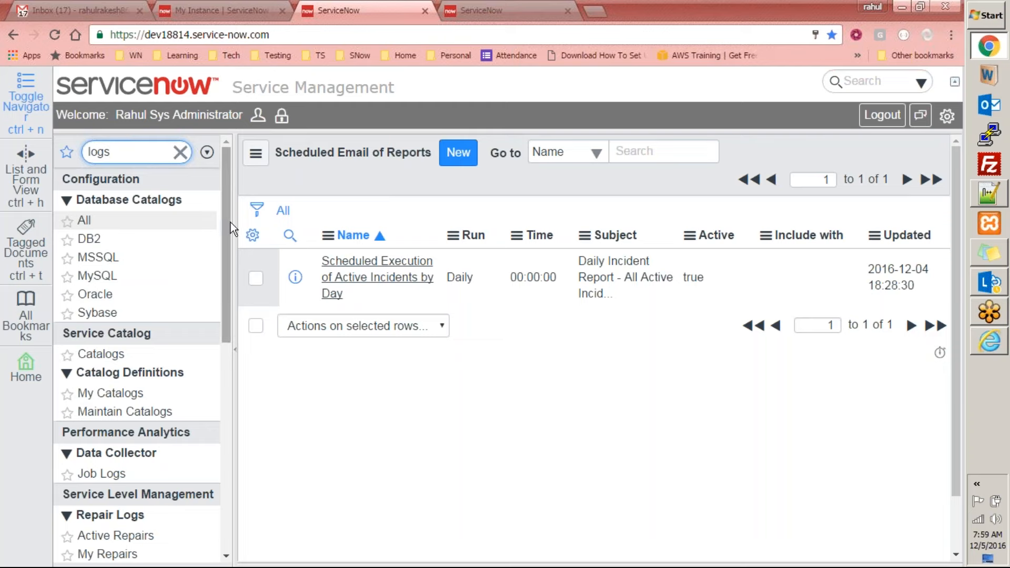
pyautogui.moveTo(232, 223); pyautogui.dragTo(178, 414)
pyautogui.click(90, 316)
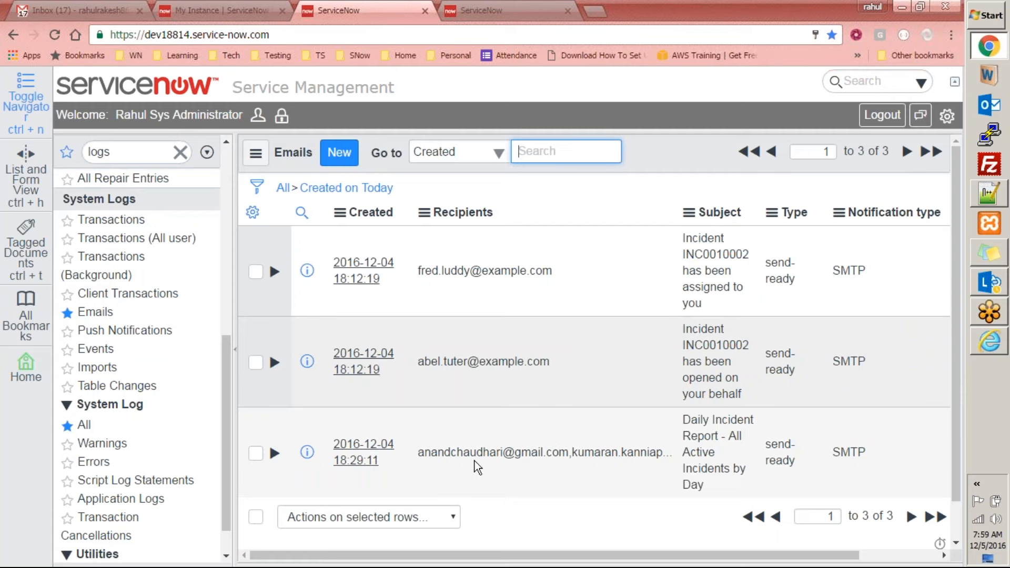
pyautogui.click(356, 452)
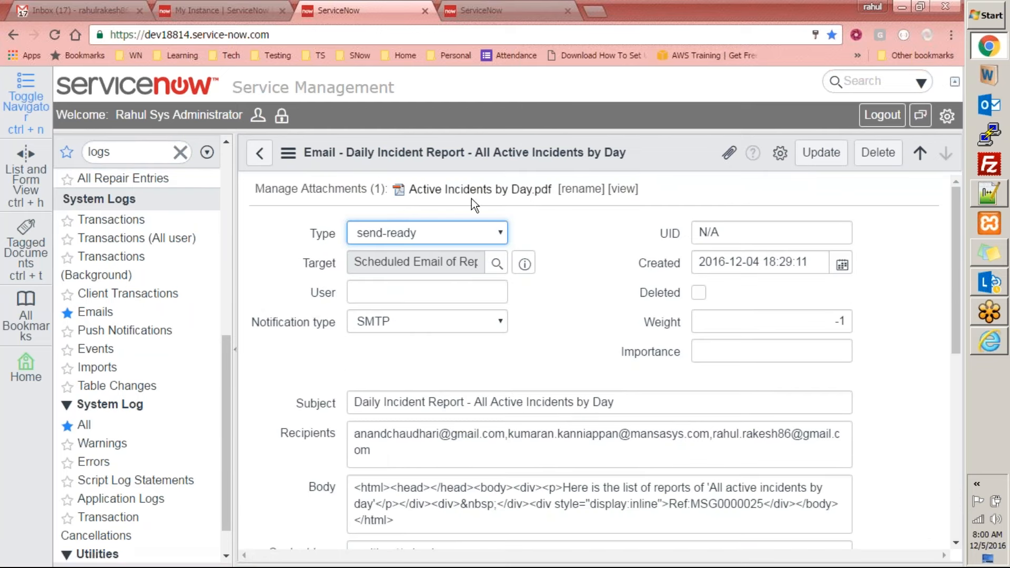
# Download the email's attachment Active Incidents by Day.pdf and show the file in its folder
pyautogui.click(505, 191)
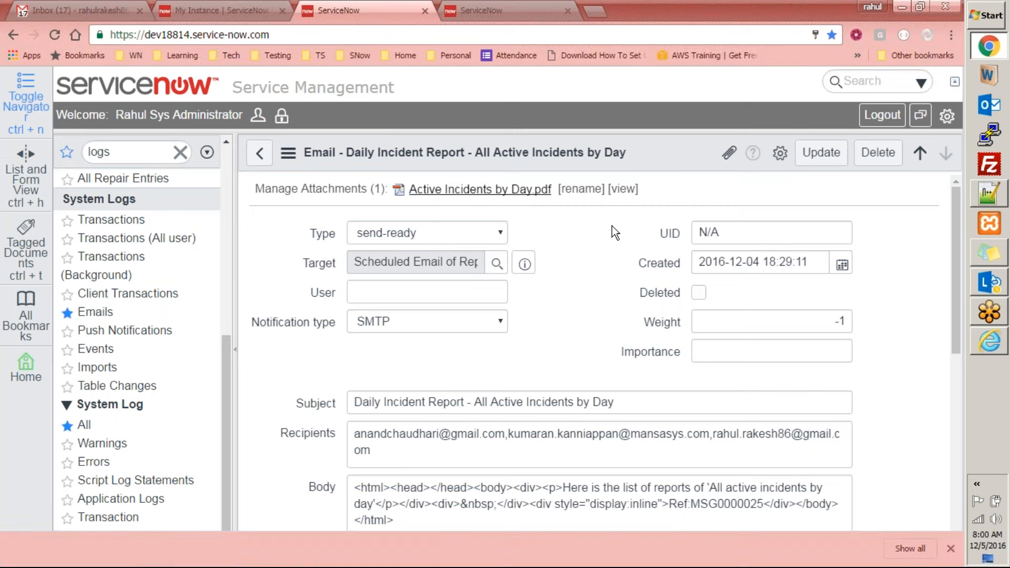
pyautogui.click(153, 550)
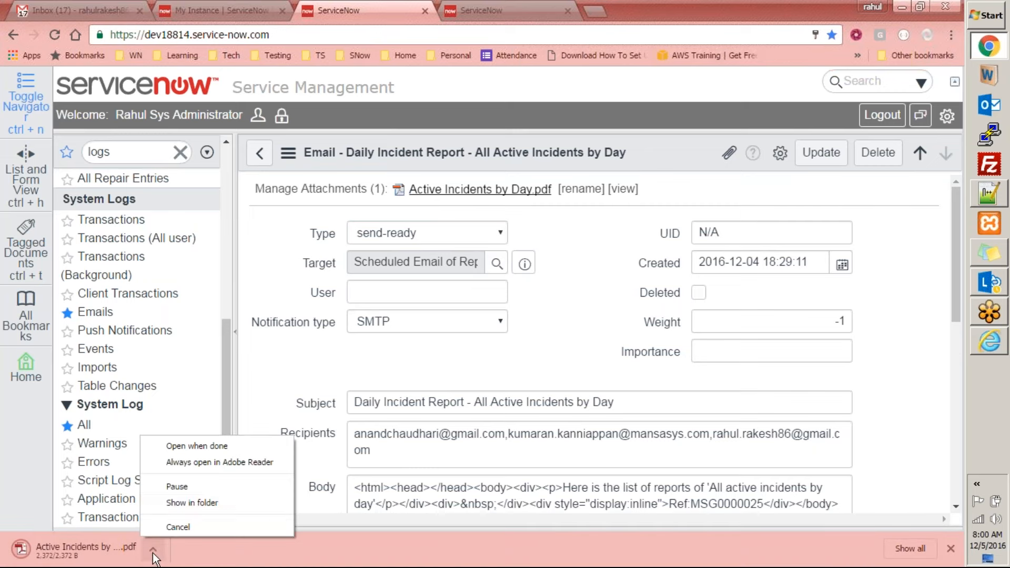
pyautogui.click(189, 504)
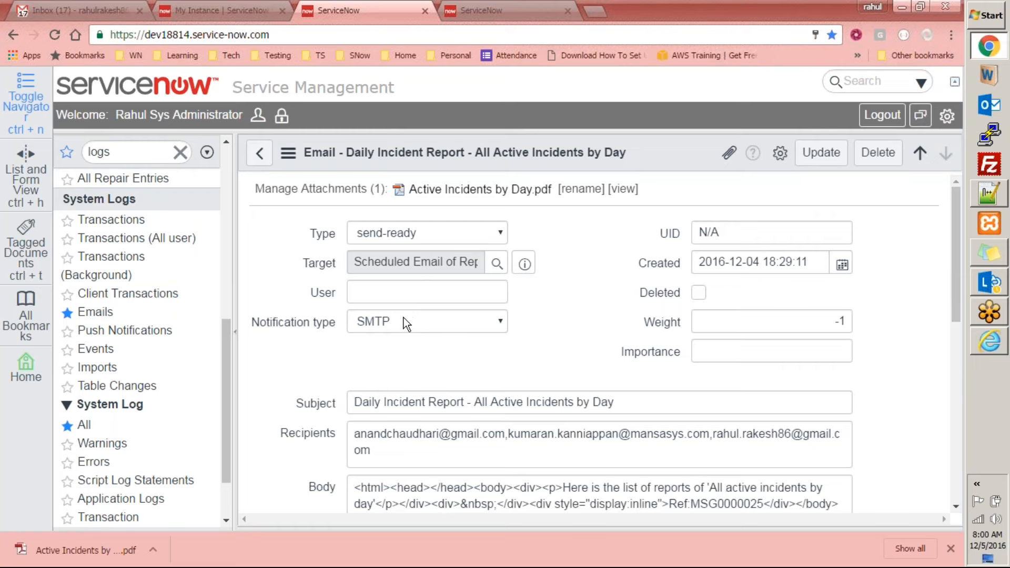
# Return to the Emails log and refresh the list repeatedly to check the send status of the report email
pyautogui.click(259, 154)
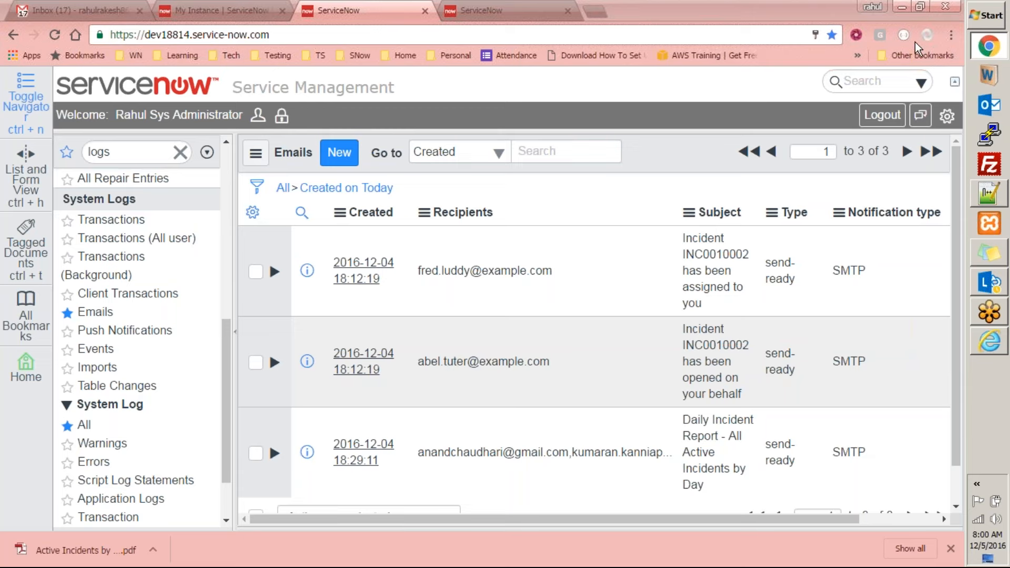
pyautogui.click(764, 461)
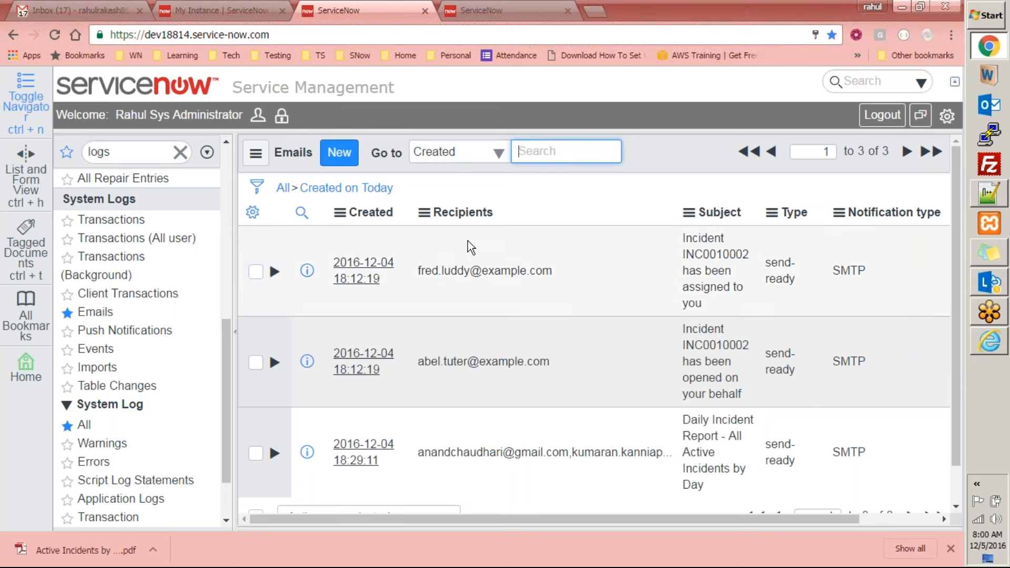
pyautogui.rightClick(667, 146)
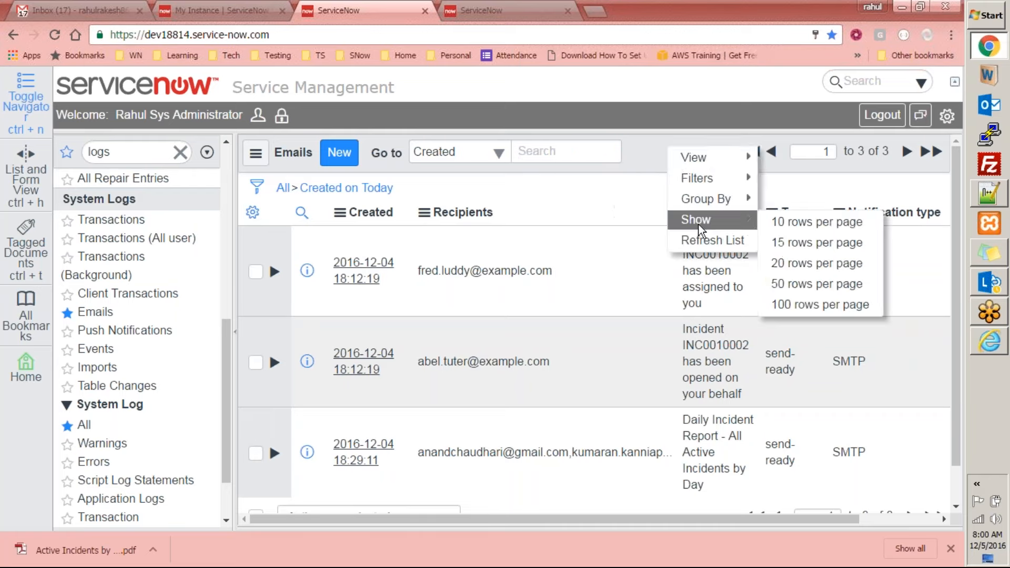
pyautogui.click(705, 241)
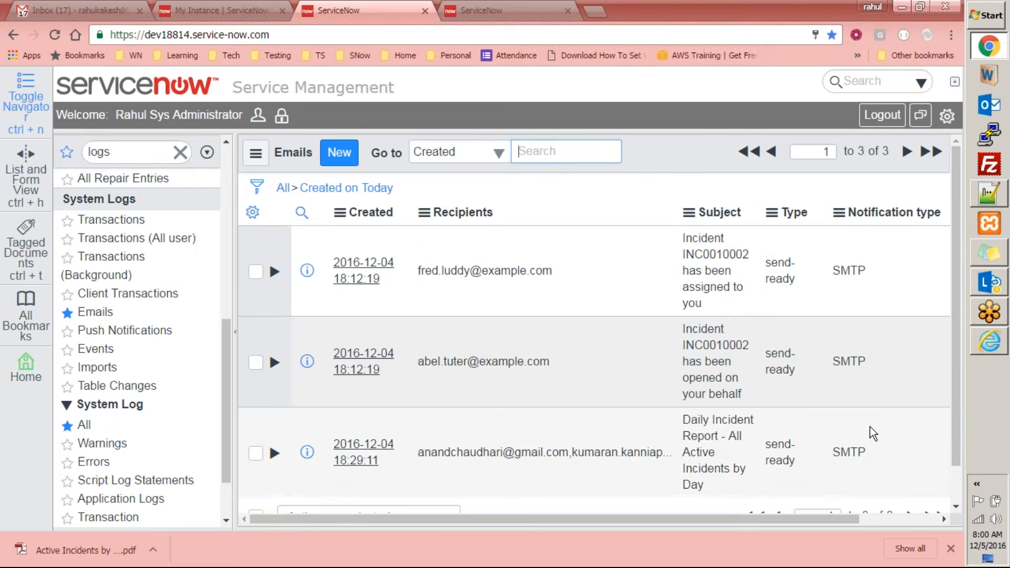
pyautogui.rightClick(682, 160)
pyautogui.click(713, 260)
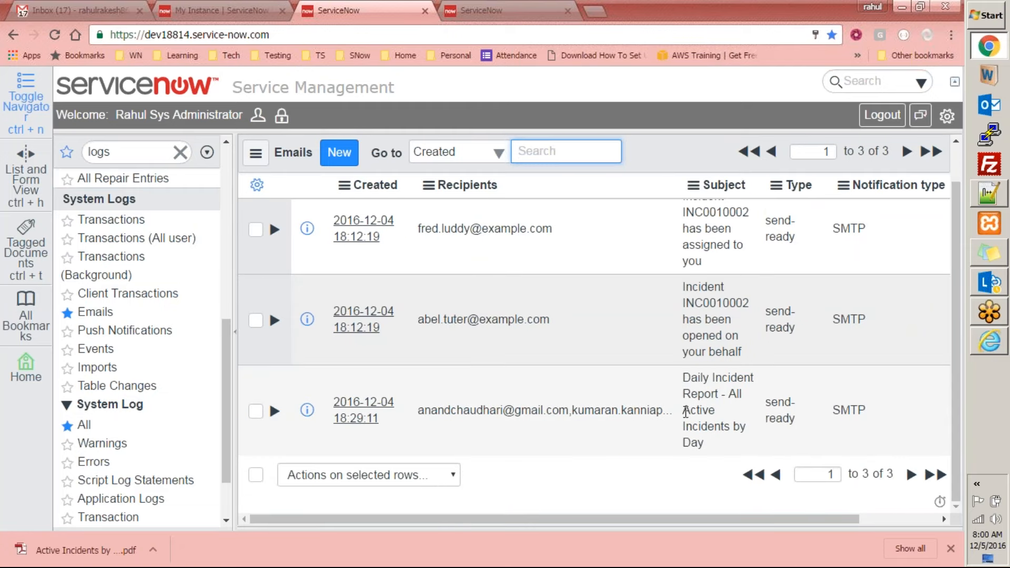
pyautogui.rightClick(681, 157)
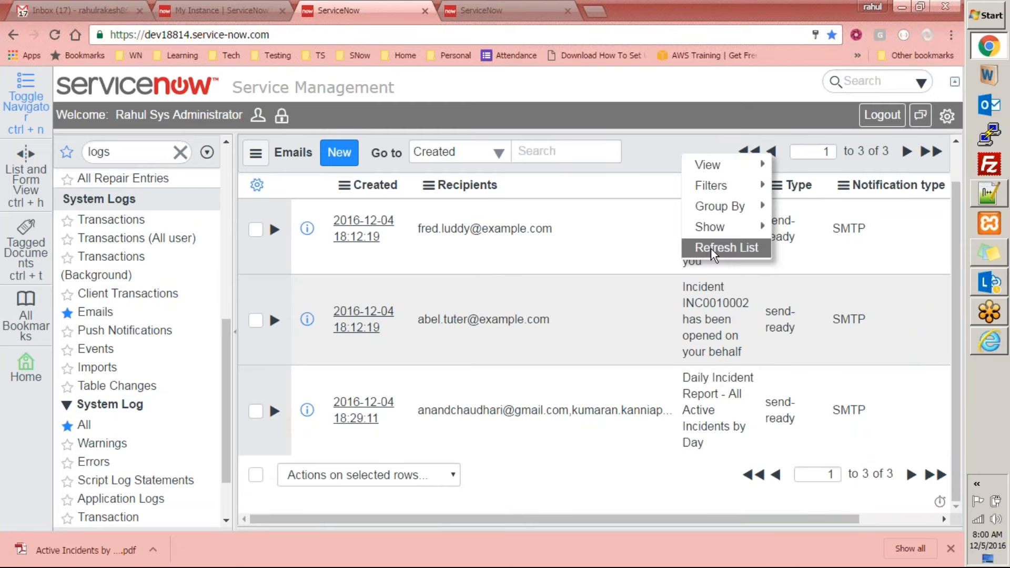
pyautogui.click(711, 248)
# Filter the navigator by "system properties" and open the Email Properties page
pyautogui.click(126, 152)
pyautogui.write('system propertie')
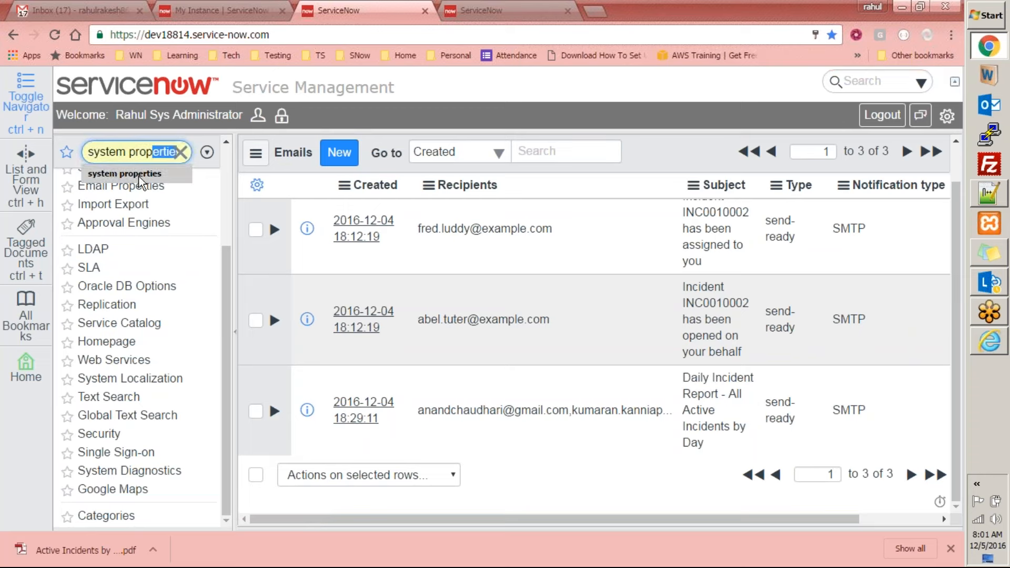
pyautogui.click(139, 174)
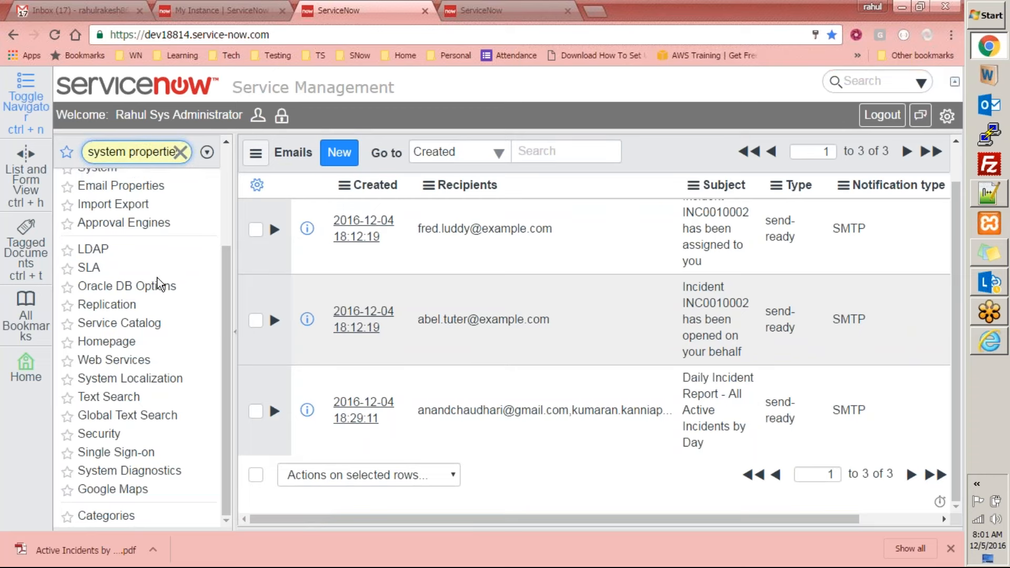
pyautogui.scroll(3, 187, 261)
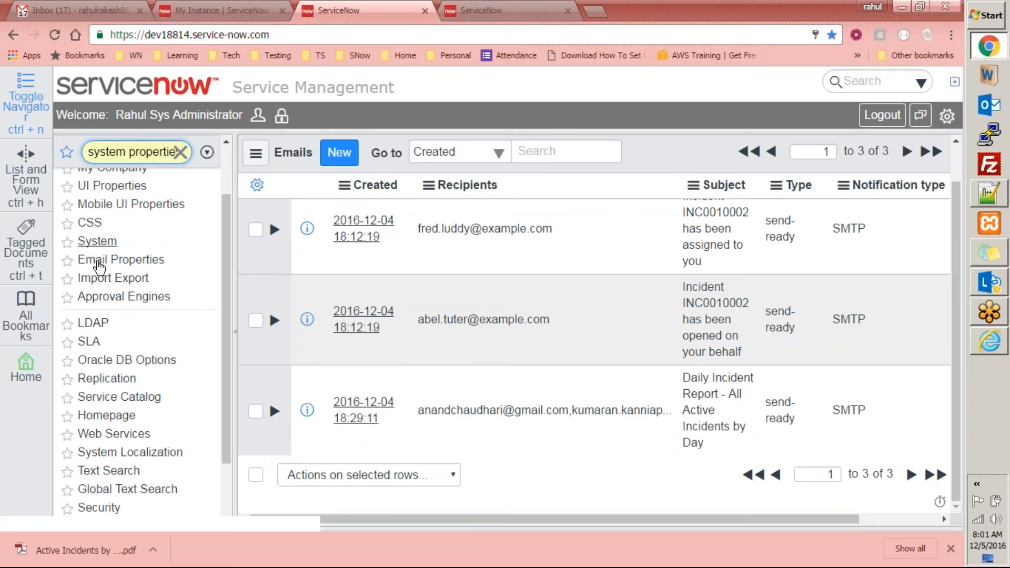
pyautogui.click(99, 263)
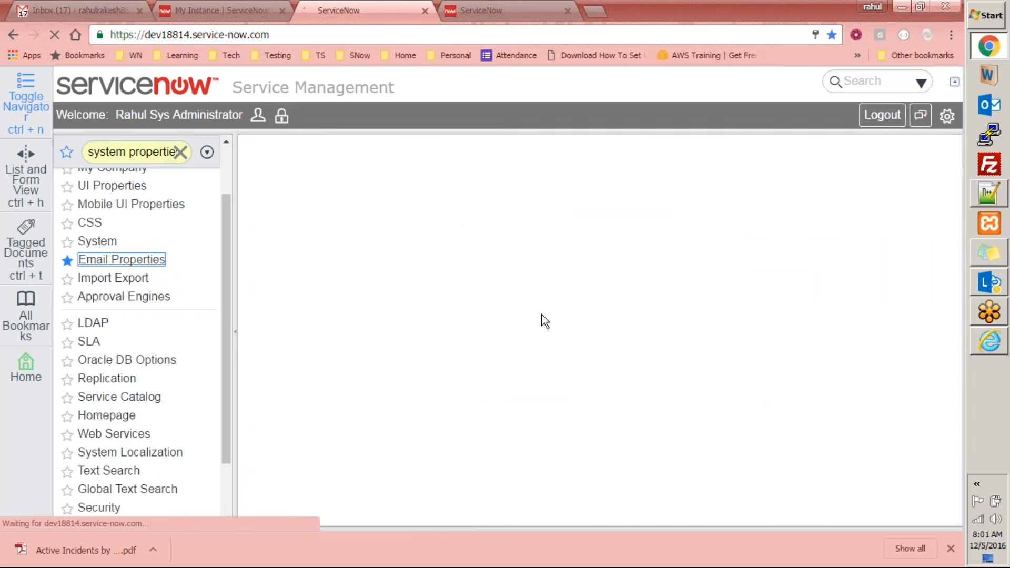
# Enable both email sending and email receiving in the Email Properties and save the configuration
pyautogui.click(257, 314)
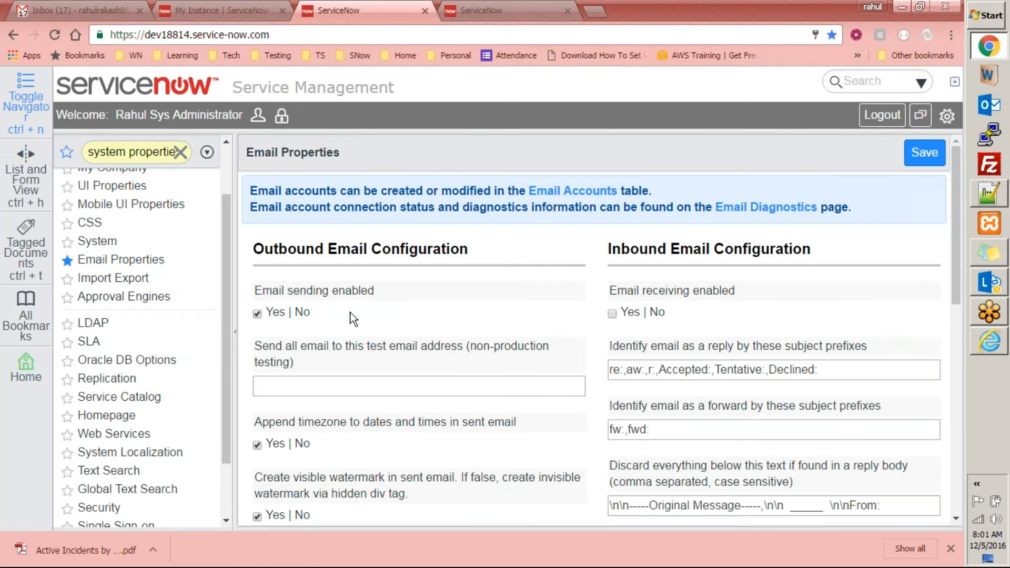
pyautogui.click(612, 314)
pyautogui.scroll(-3, 725, 327)
pyautogui.scroll(-6, 720, 323)
pyautogui.scroll(9, 562, 358)
pyautogui.click(924, 153)
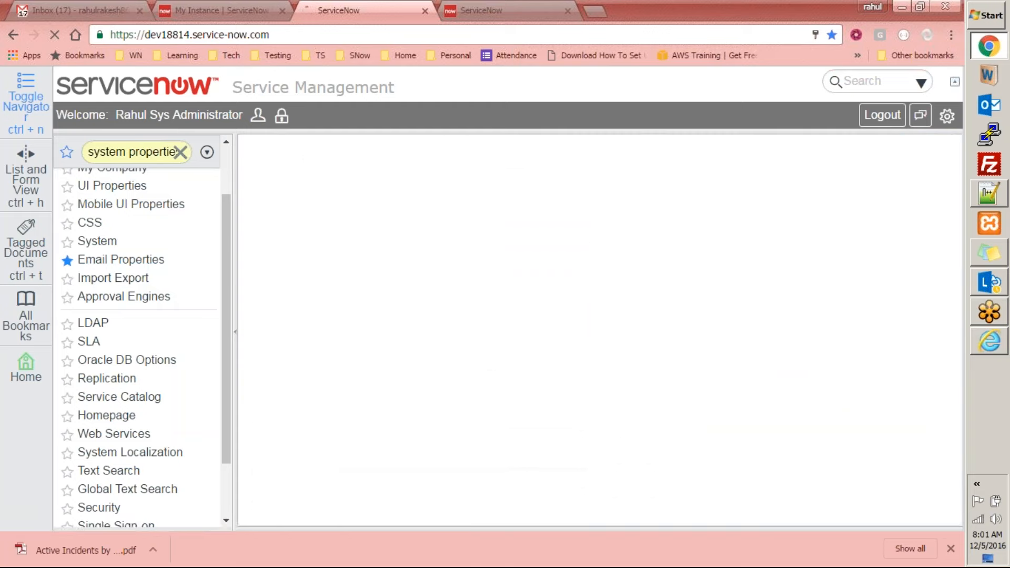
pyautogui.click(152, 158)
pyautogui.click(920, 197)
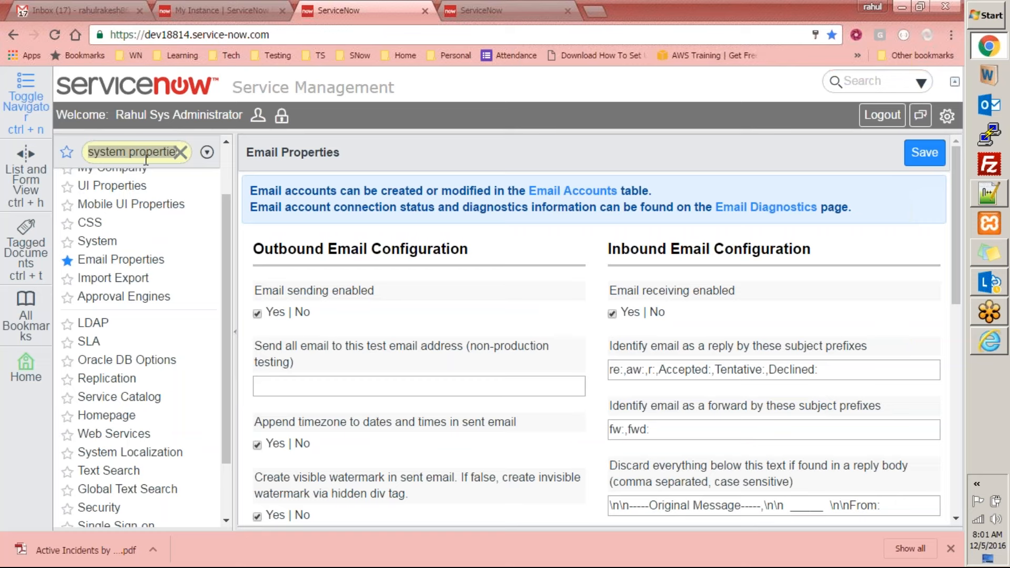
# Filter the navigator by "logs" and open the Emails system log
pyautogui.click(180, 152)
pyautogui.click(135, 153)
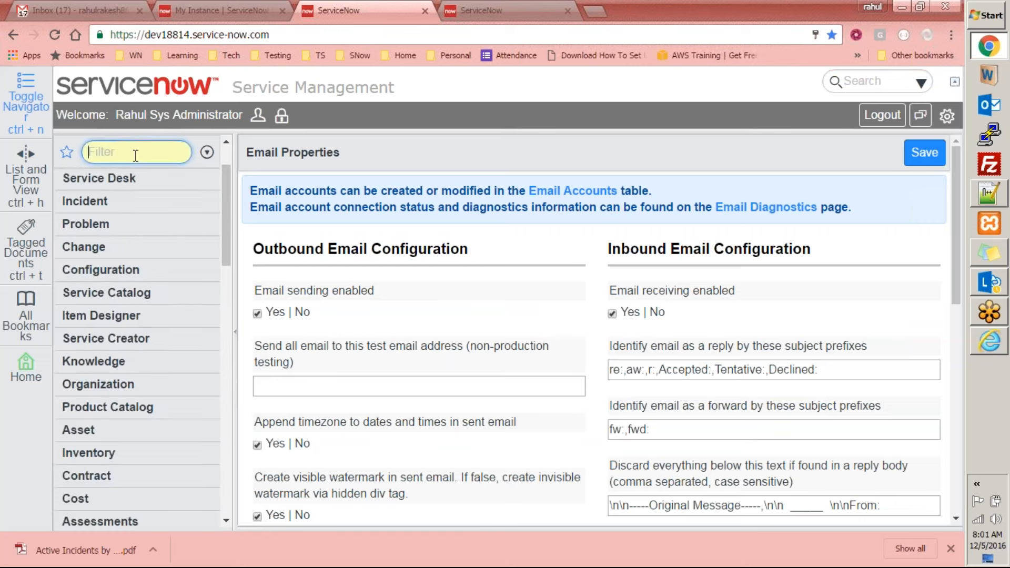
pyautogui.write('logs')
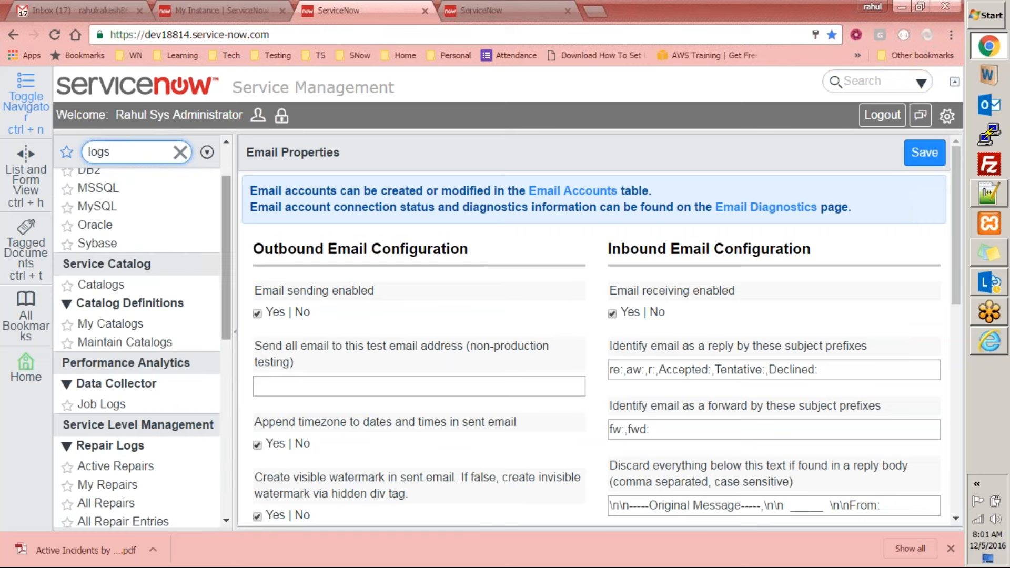
pyautogui.scroll(-5, 212, 332)
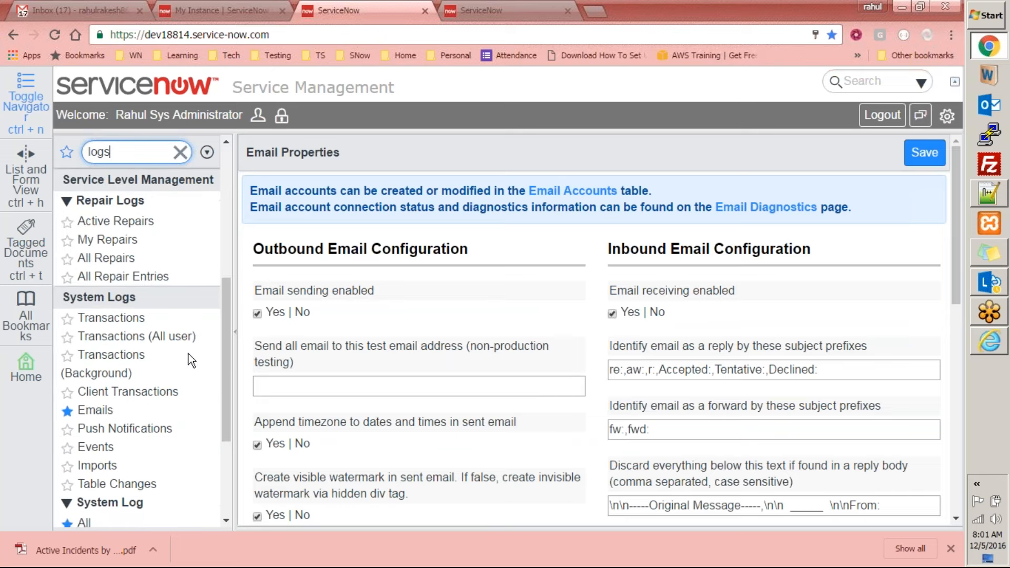
pyautogui.click(107, 414)
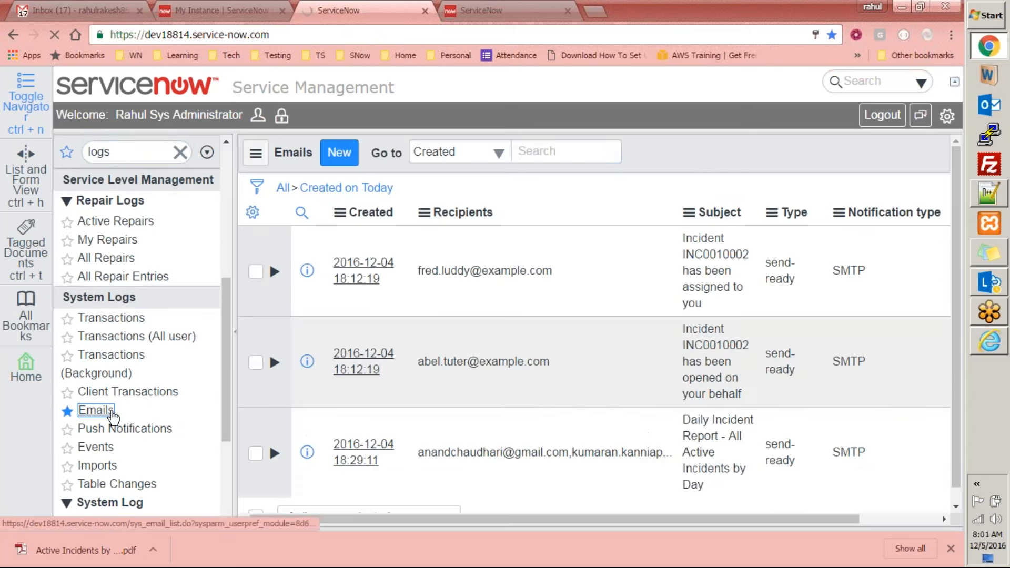
# Refresh the Emails list twice to check the send status of the Daily Incident Report email
pyautogui.rightClick(690, 156)
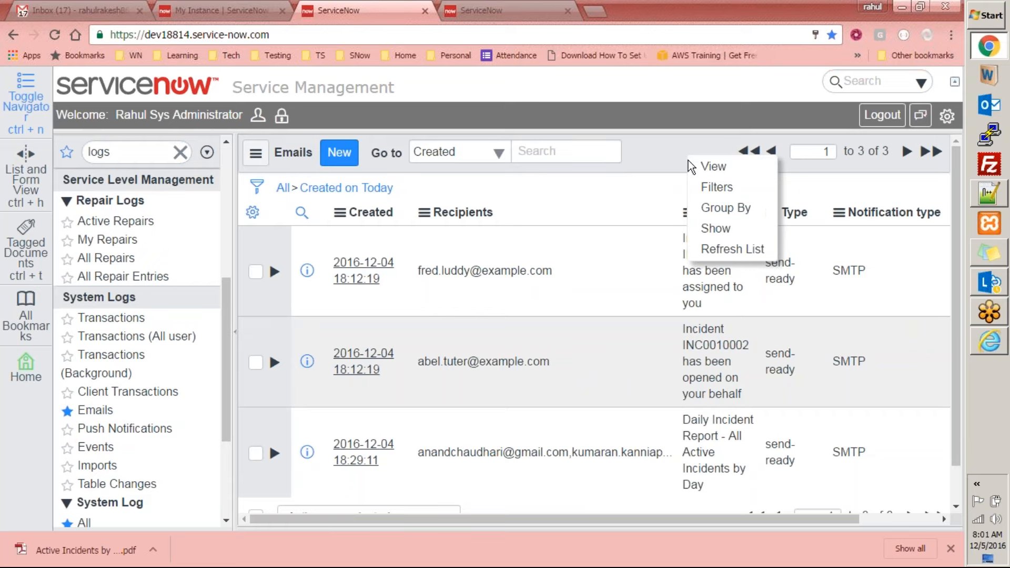
pyautogui.click(710, 250)
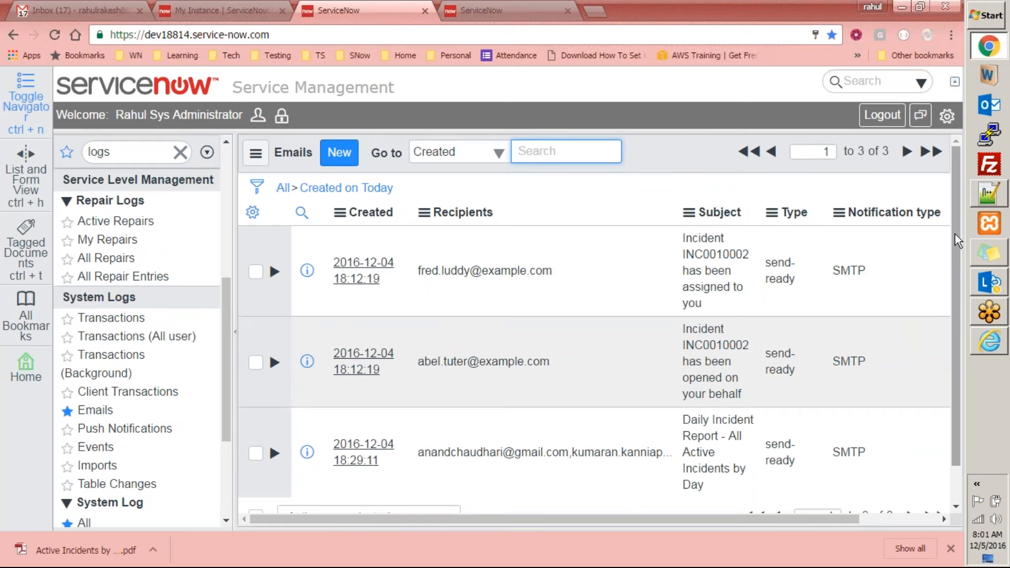
pyautogui.rightClick(671, 154)
pyautogui.click(697, 249)
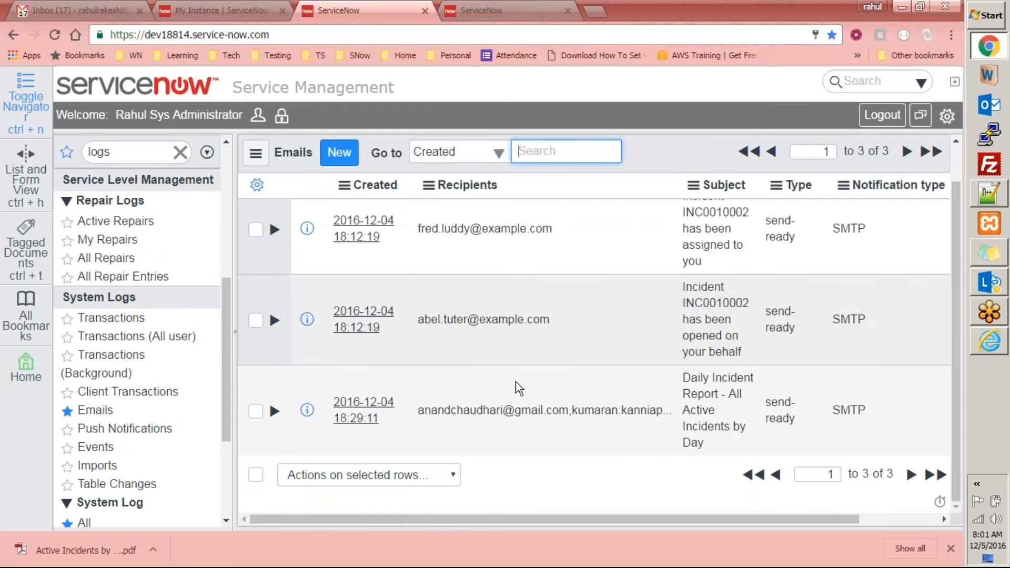
# Open the Daily Incident Report email record, review its type, recipients and body, and return to the Emails list
pyautogui.click(363, 409)
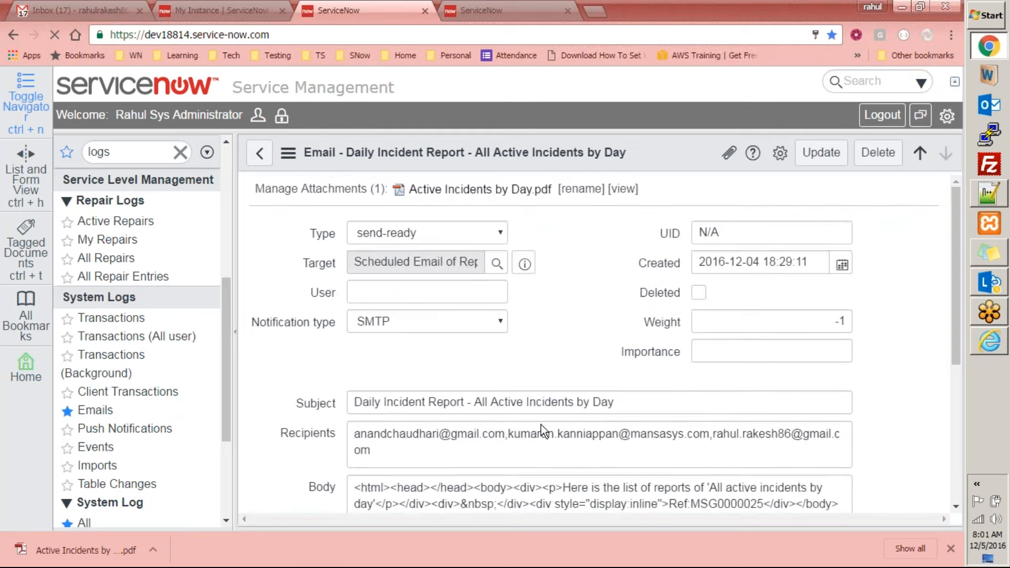
pyautogui.scroll(-5, 544, 431)
pyautogui.scroll(5, 805, 341)
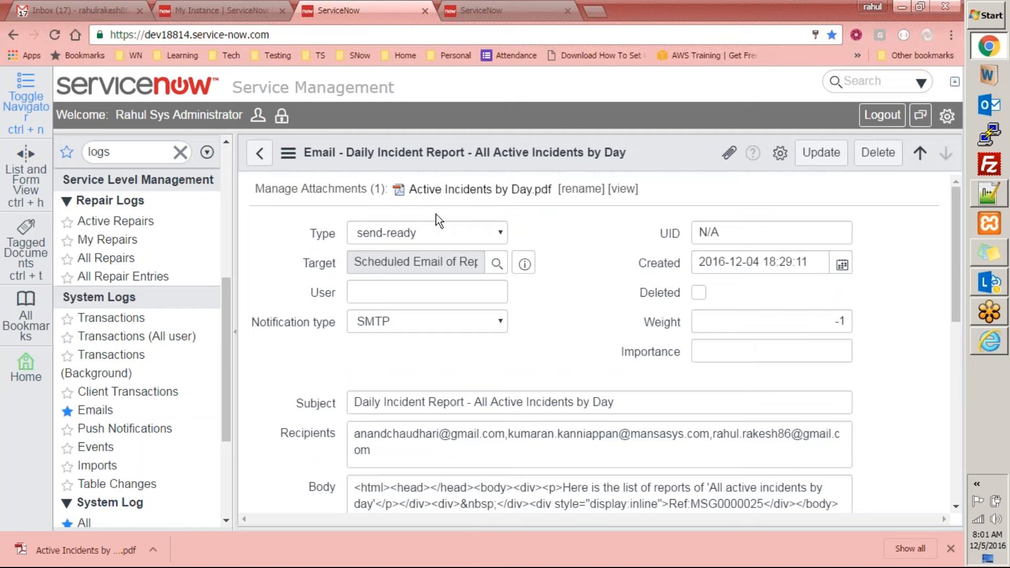
pyautogui.click(261, 153)
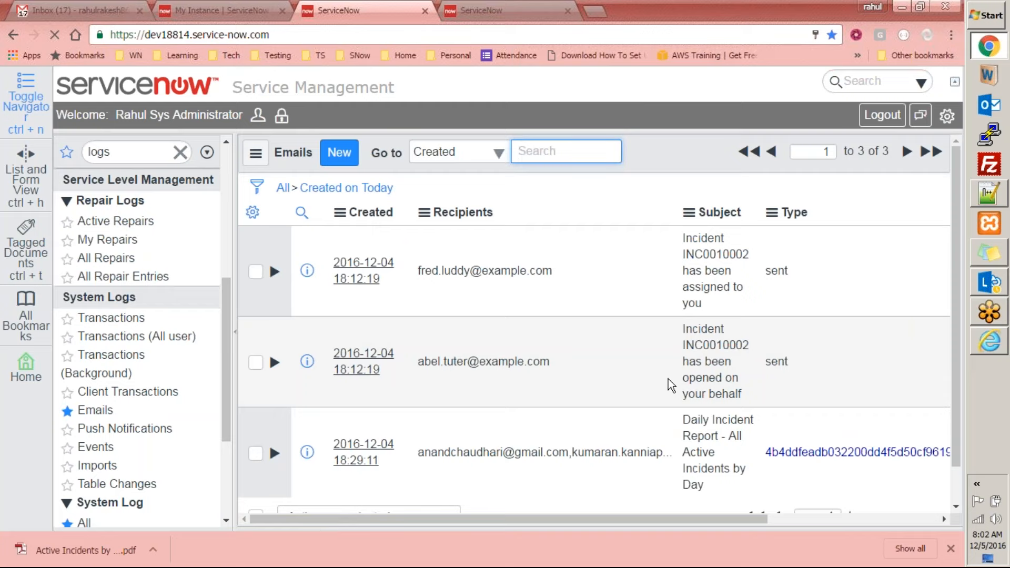
# Examine the Type column of the listed emails and refresh the Emails list again
pyautogui.scroll(-1, 842, 442)
pyautogui.moveTo(702, 525); pyautogui.dragTo(733, 519)
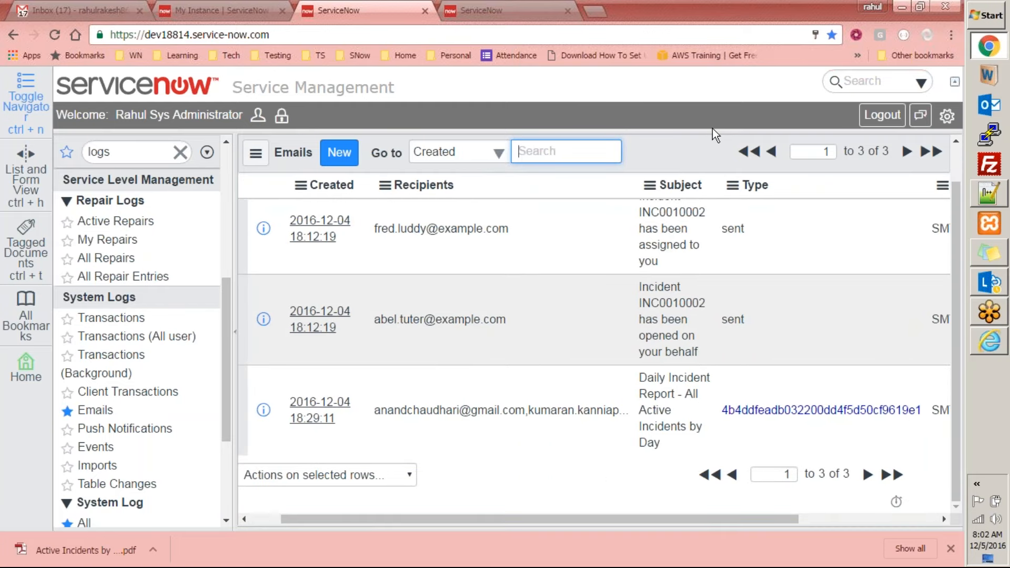
pyautogui.rightClick(690, 150)
pyautogui.click(708, 238)
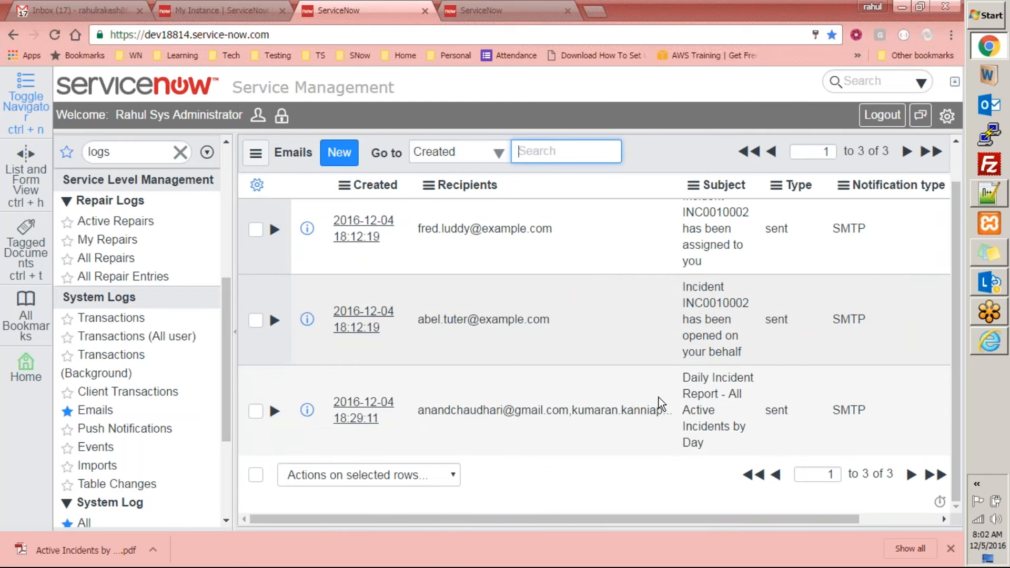
# Switch to the Gmail inbox, refresh it, and open the "Daily Incident Report - All Active Incidents by Day" message
pyautogui.click(58, 9)
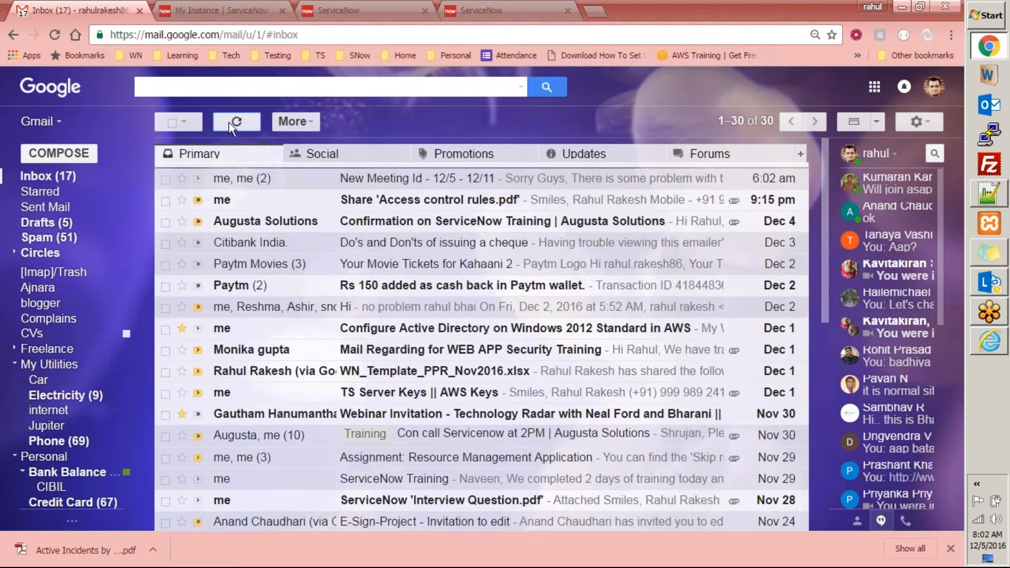
pyautogui.click(230, 121)
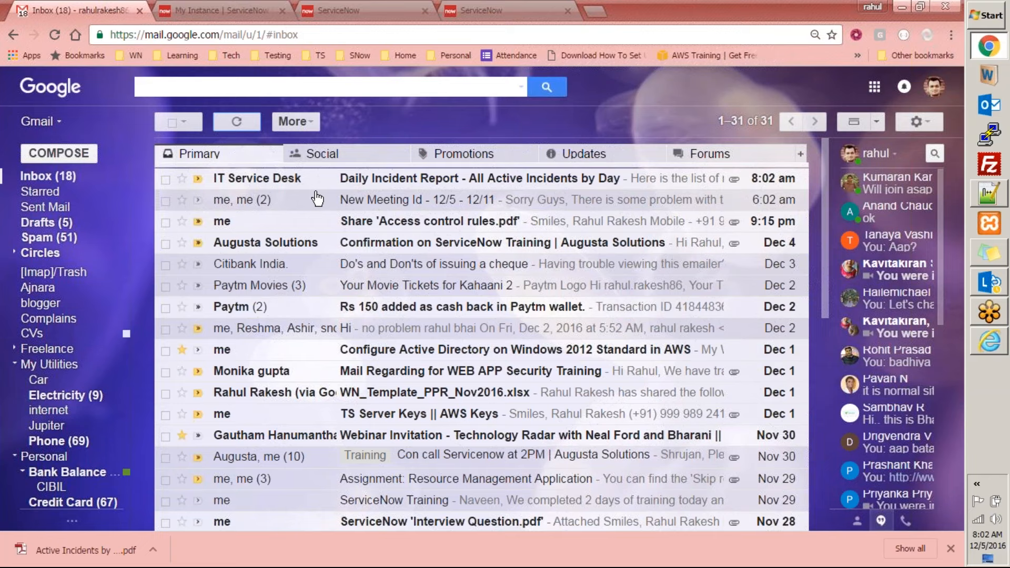
pyautogui.click(425, 179)
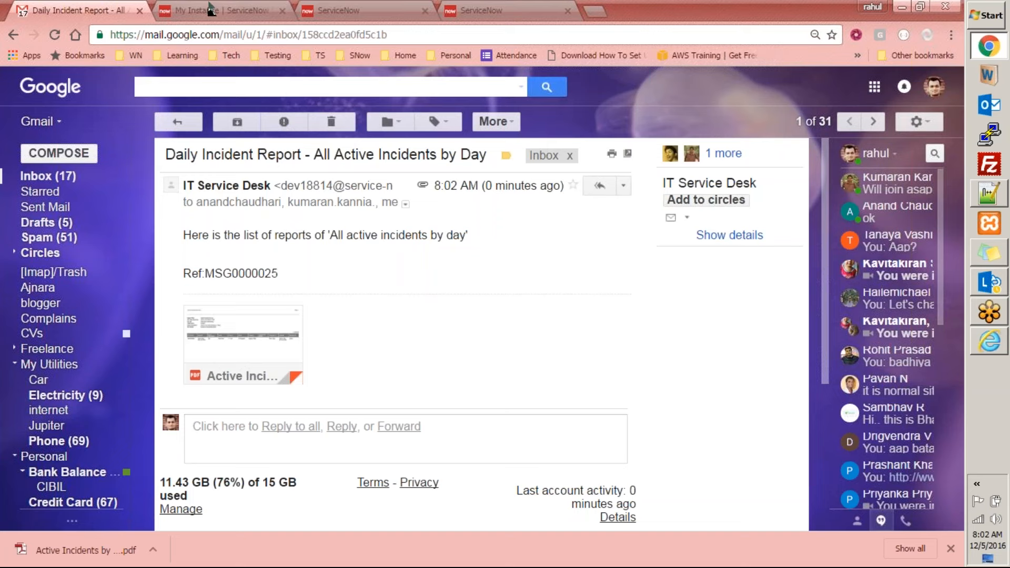
# Examine the message's introductory text and expand its header details to check the list of recipients
pyautogui.tripleClick(441, 238)
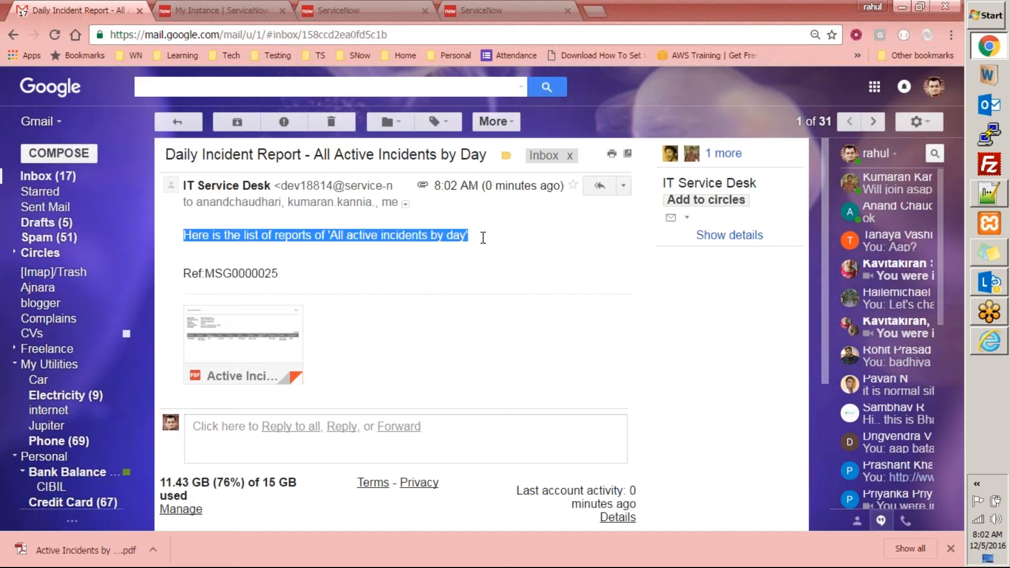
pyautogui.click(405, 203)
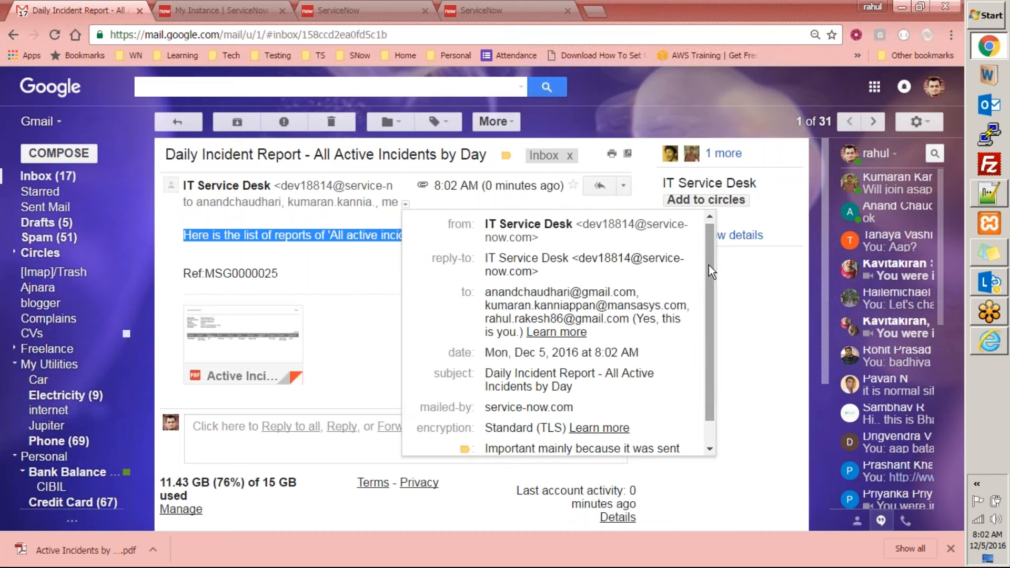
pyautogui.moveTo(708, 266); pyautogui.dragTo(708, 290)
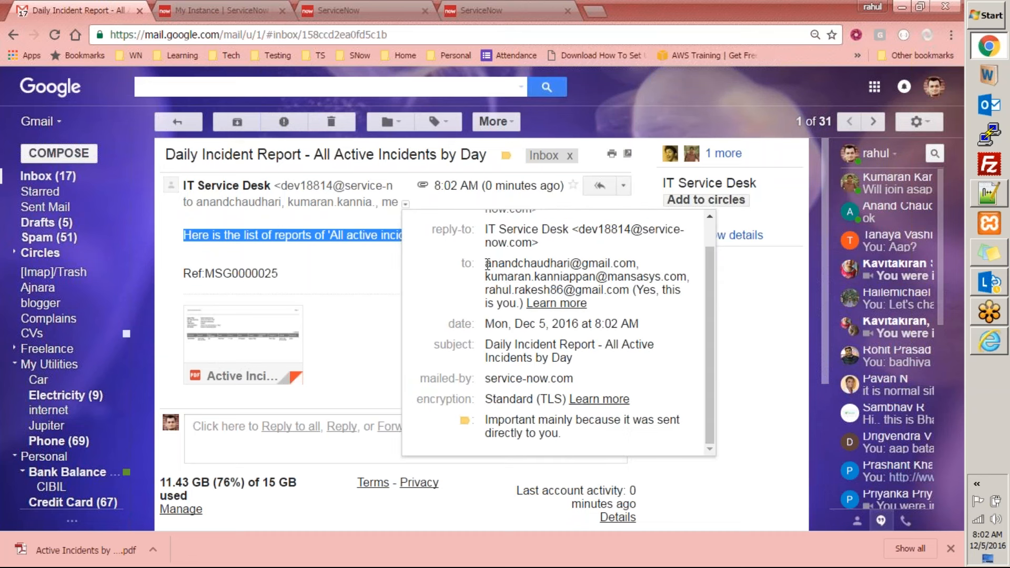
pyautogui.click(506, 284)
pyautogui.moveTo(495, 290); pyautogui.dragTo(537, 289)
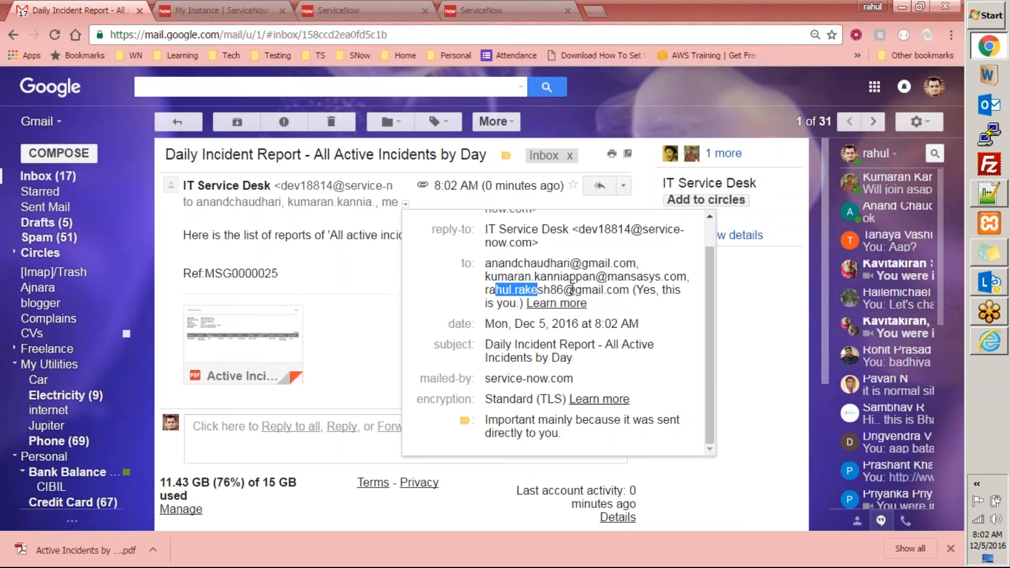
pyautogui.click(352, 258)
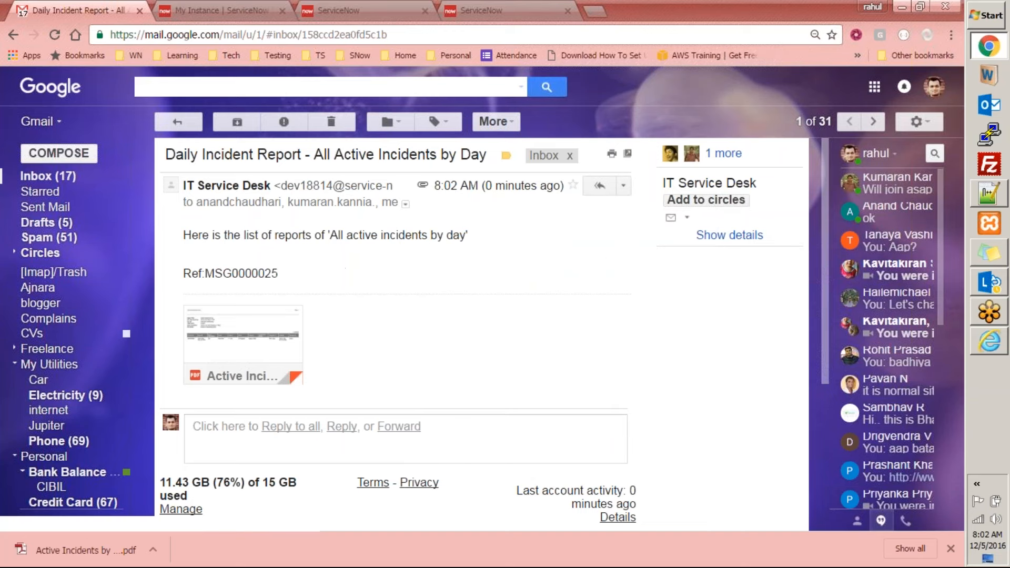
# Preview the attached Active Incidents by Day.pdf and return to the ServiceNow Emails log
pyautogui.moveTo(229, 353)
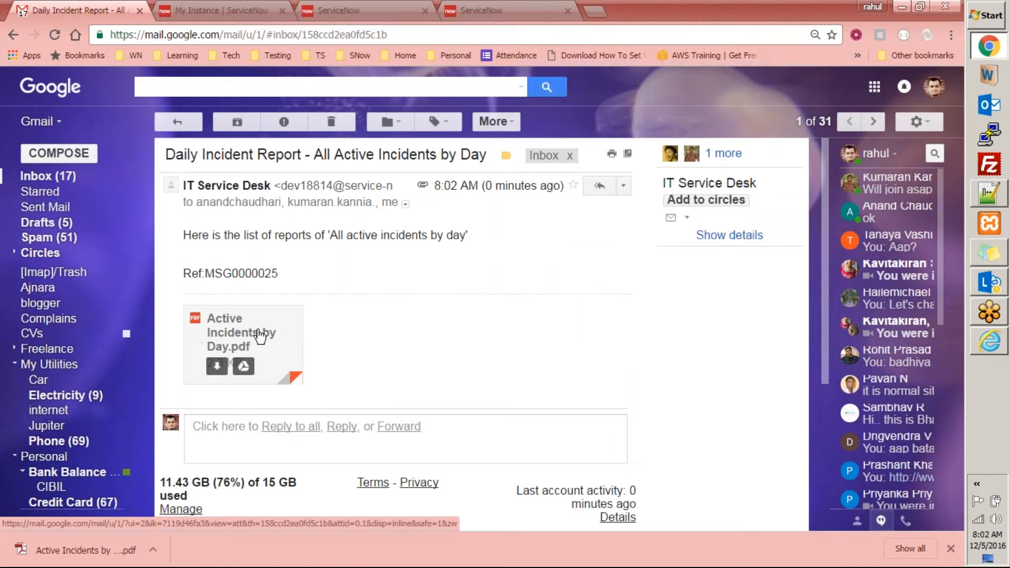
pyautogui.click(261, 334)
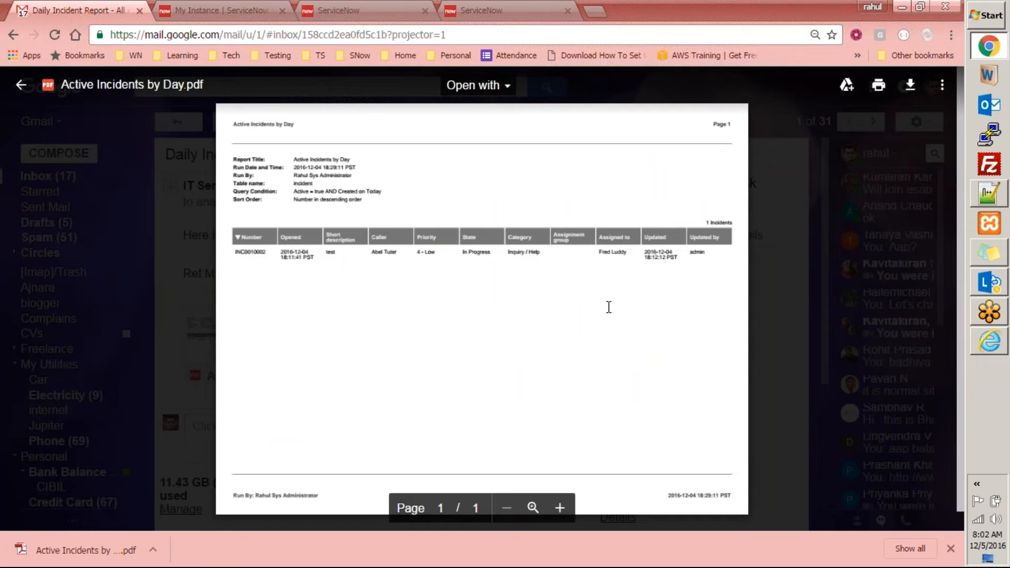
pyautogui.click(236, 11)
pyautogui.click(347, 5)
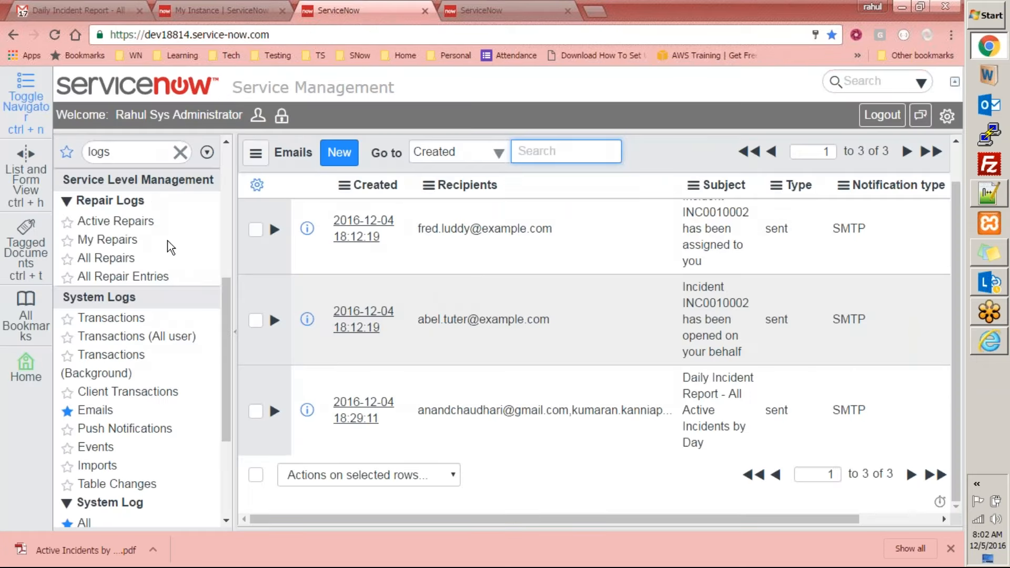
# Filter the navigator by "report", open Scheduled Reports, and open the Scheduled Execution of Active Incidents by Day record
pyautogui.scroll(5, 161, 242)
pyautogui.doubleClick(151, 150)
pyautogui.write('report')
pyautogui.click(128, 340)
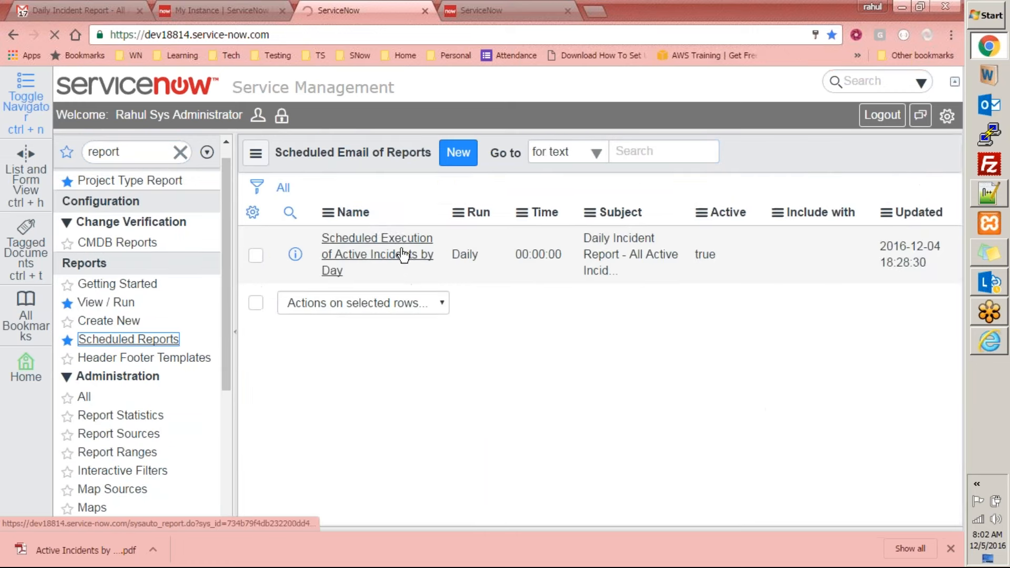
pyautogui.click(377, 277)
# Review the scheduled report's introductory message and output type, and highlight its list of recipient users
pyautogui.moveTo(958, 329); pyautogui.dragTo(927, 474)
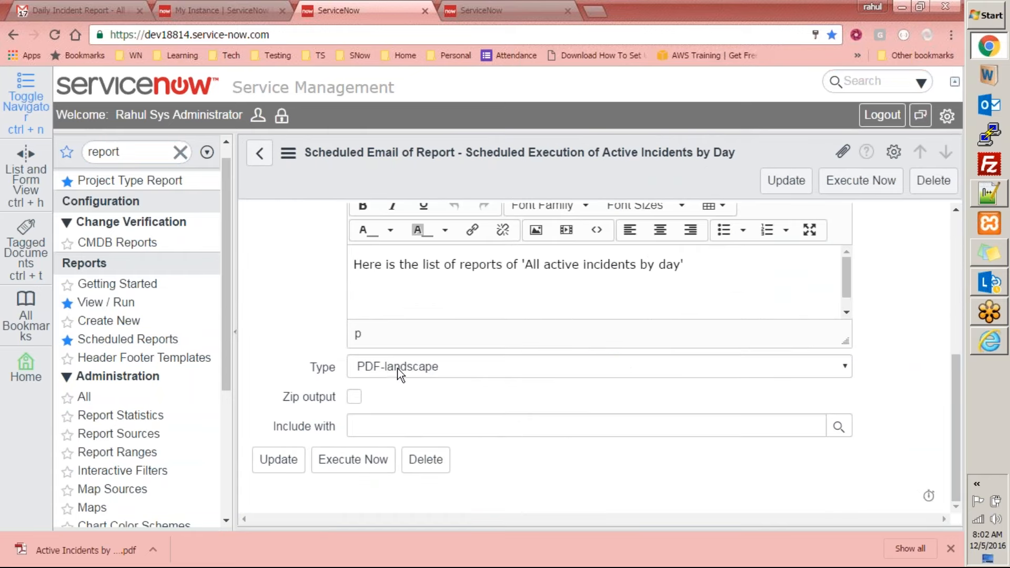
pyautogui.click(724, 265)
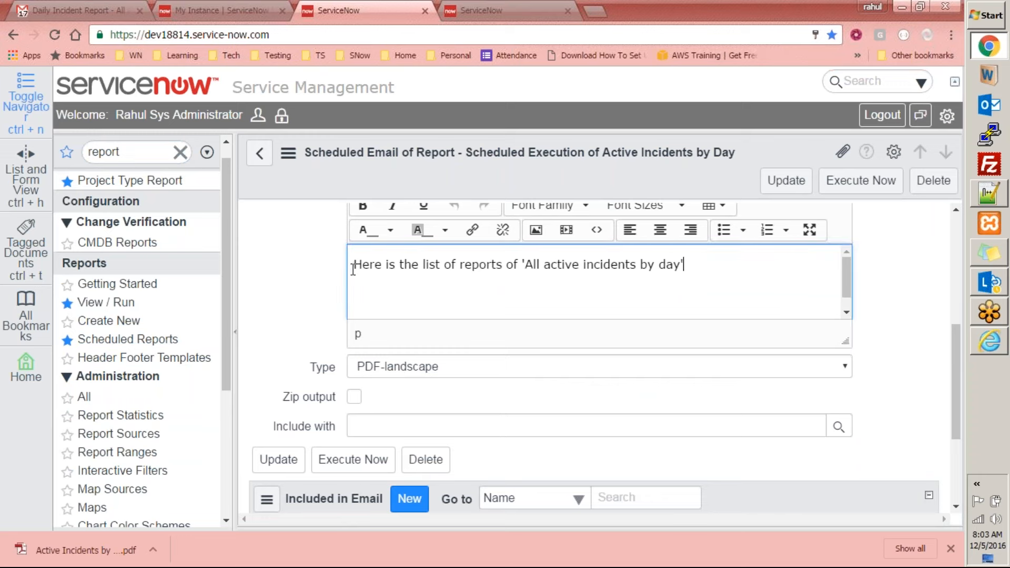
pyautogui.hotkey('ctrl', 'a')
pyautogui.moveTo(958, 386); pyautogui.dragTo(941, 252)
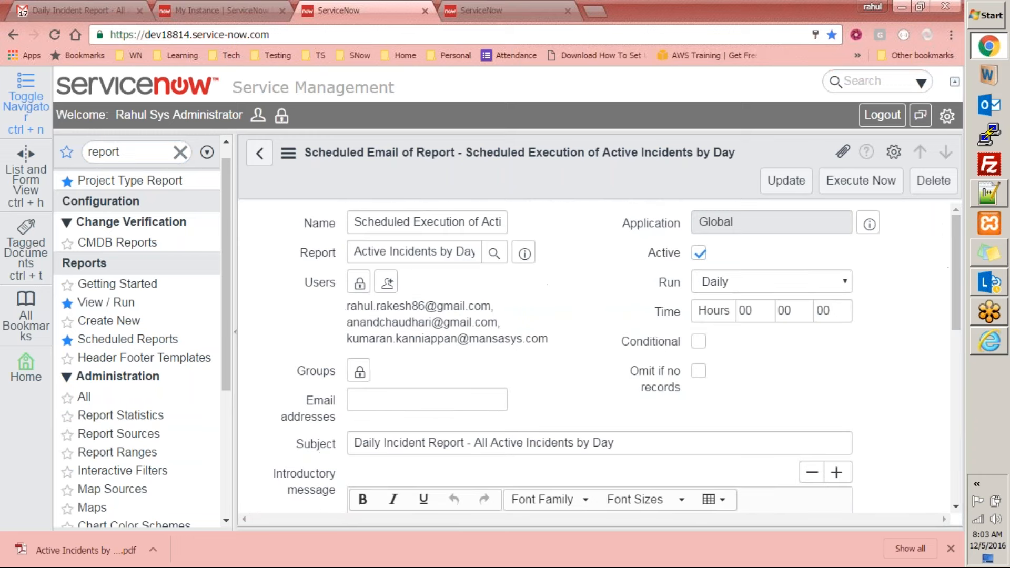
pyautogui.moveTo(348, 301); pyautogui.dragTo(563, 344)
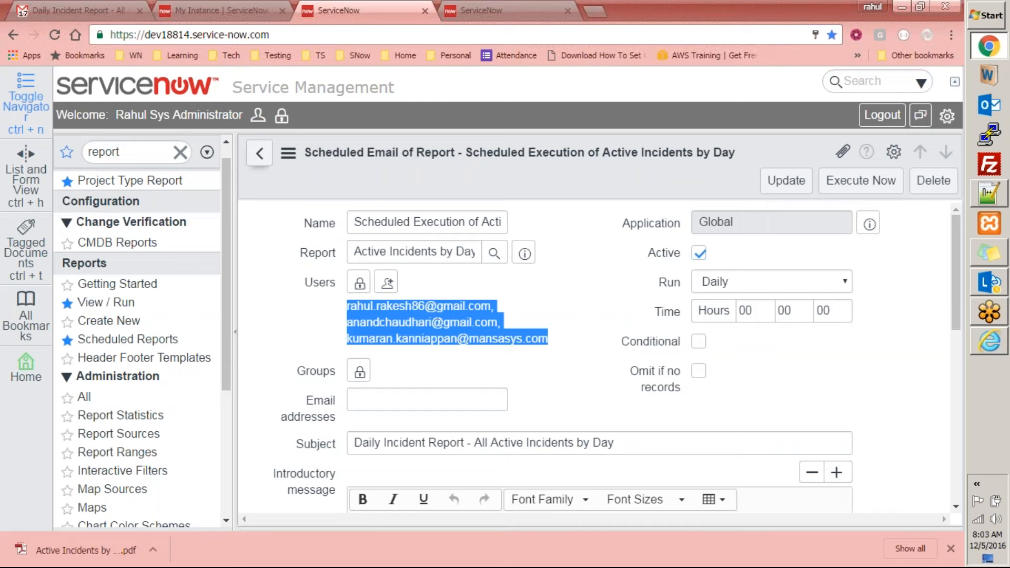
# Search My reports for "active incident" and open the Active Incidents by Day report
pyautogui.click(260, 153)
pyautogui.click(110, 303)
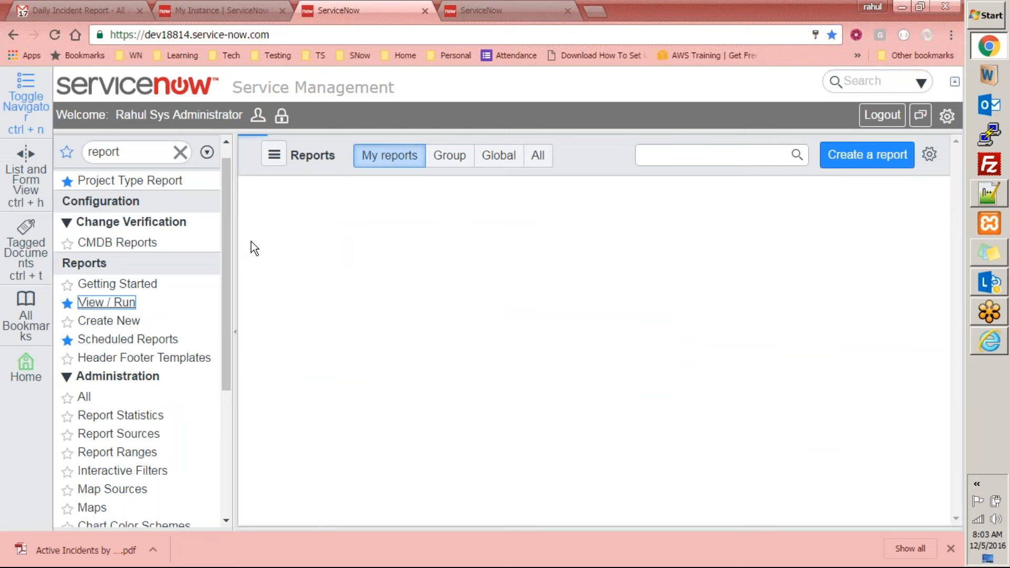
pyautogui.click(695, 156)
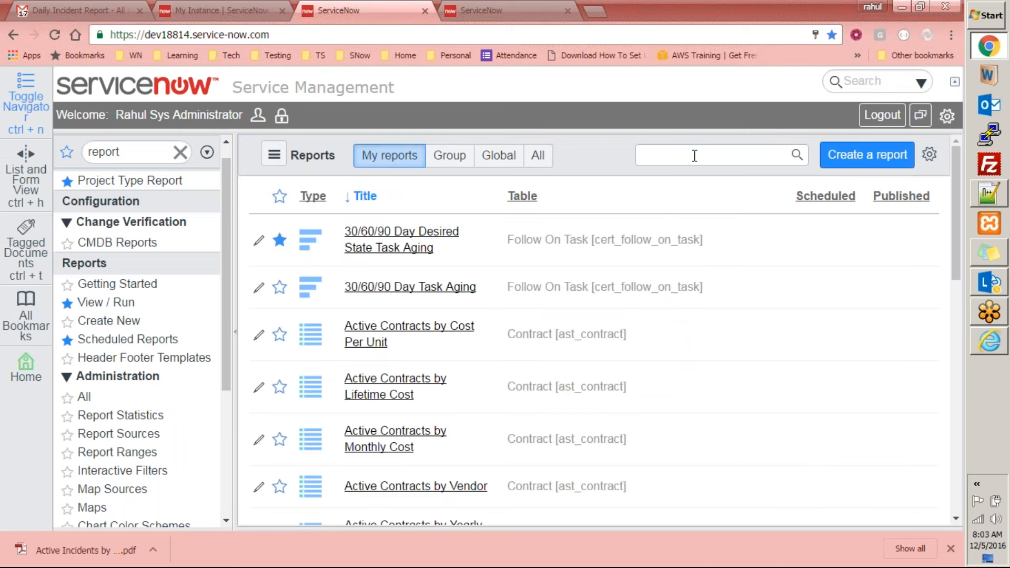
pyautogui.write('active incident')
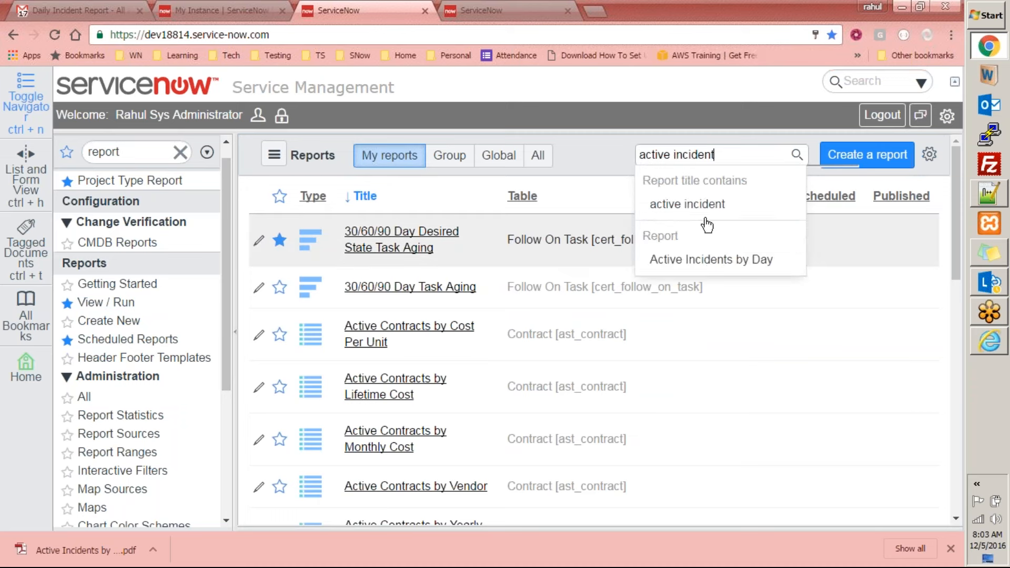
pyautogui.click(692, 256)
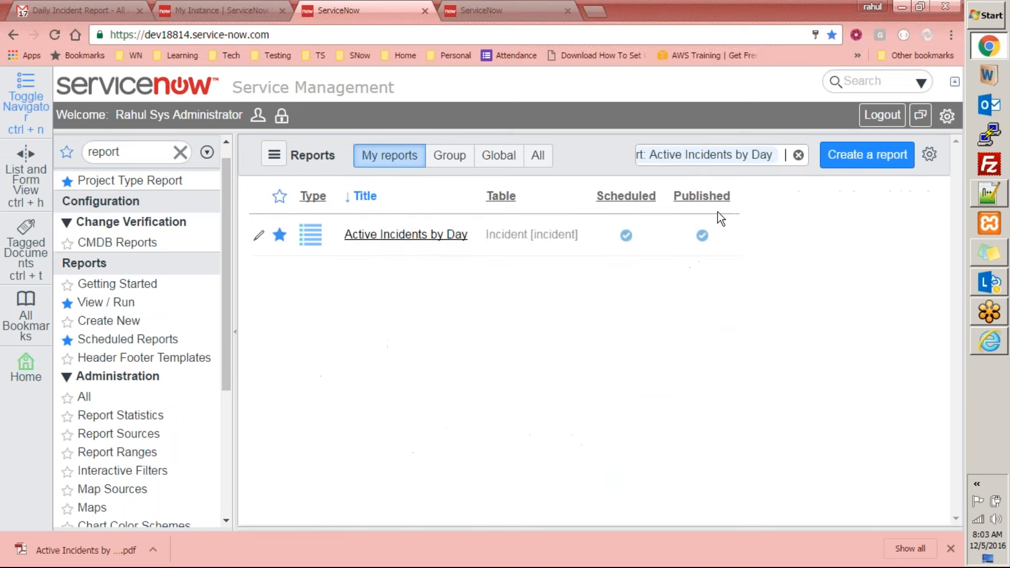
pyautogui.click(419, 238)
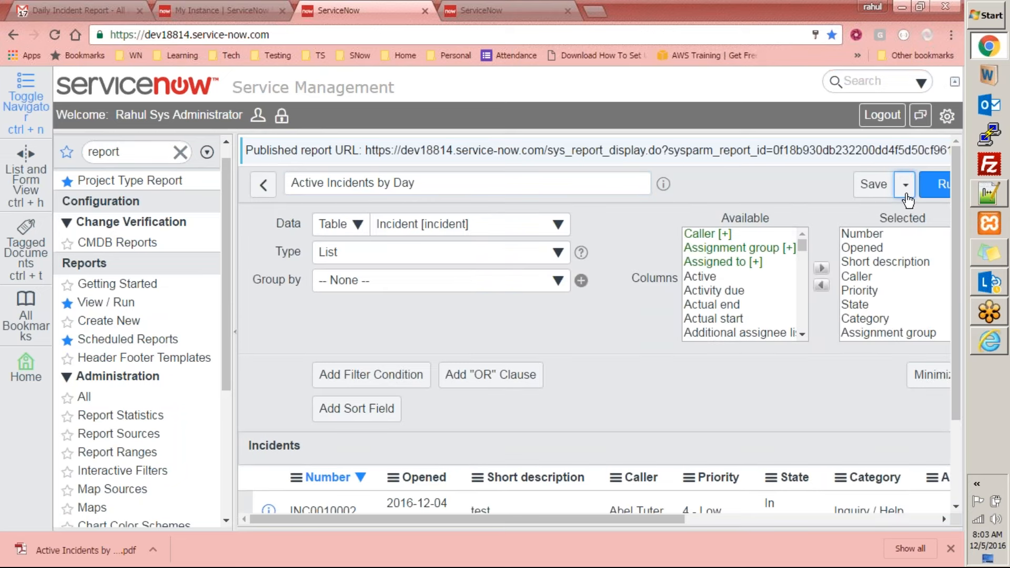
# Review the report's Add to Dashboard options, choosing the System Administration homepage to see its placement slots, and cancel without adding
pyautogui.click(907, 194)
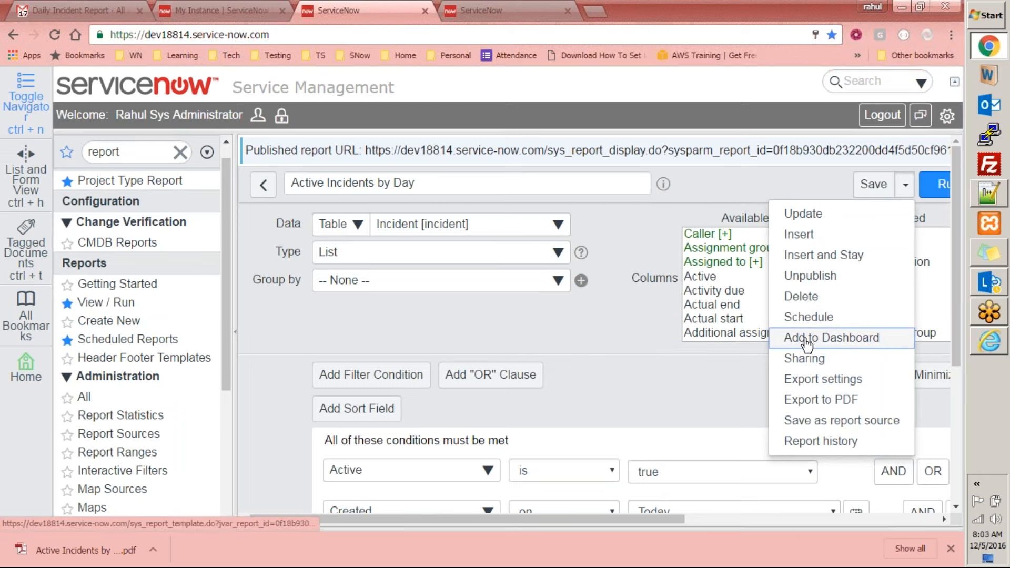
pyautogui.click(790, 340)
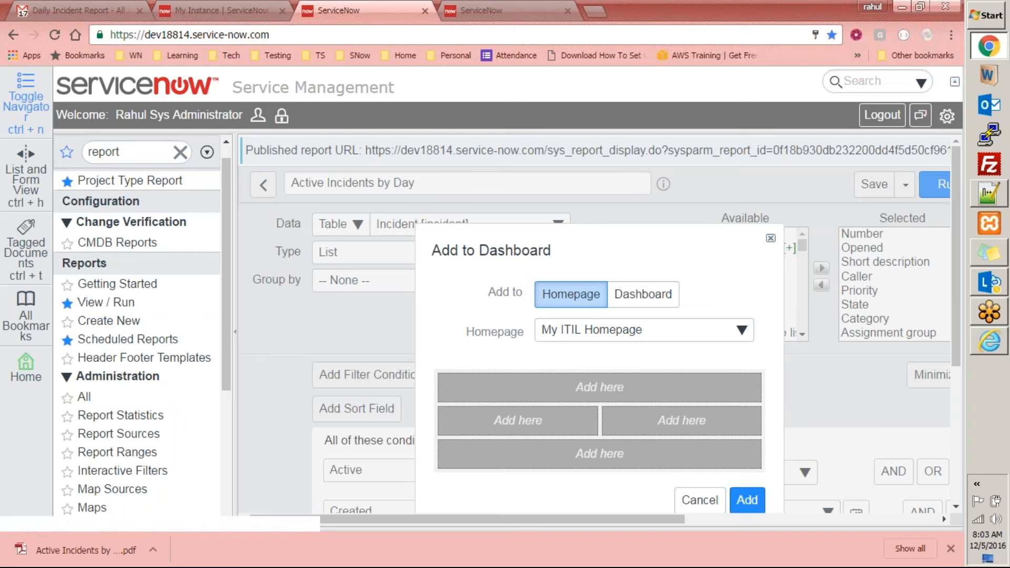
pyautogui.click(568, 330)
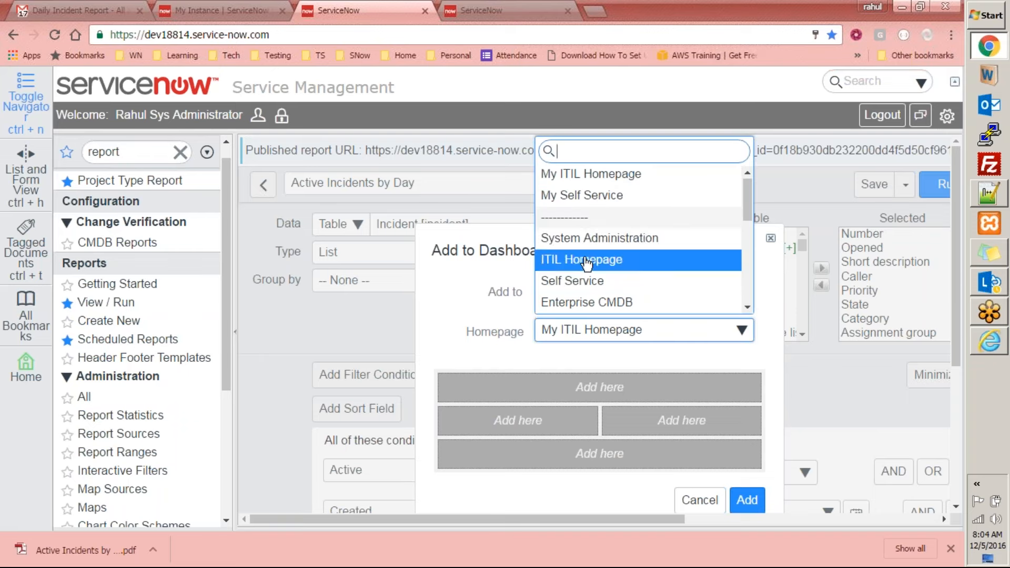
pyautogui.click(614, 239)
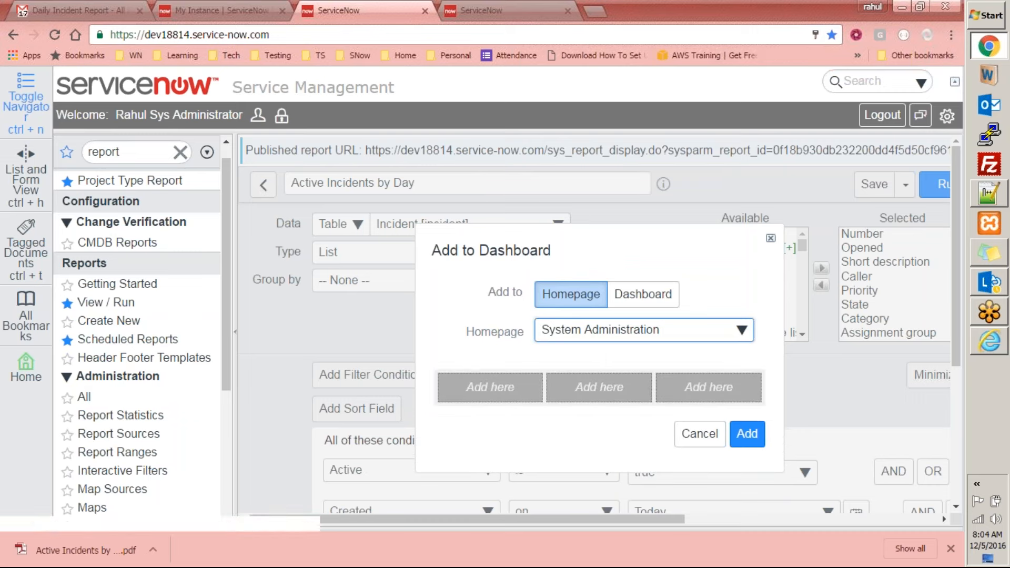
pyautogui.click(670, 333)
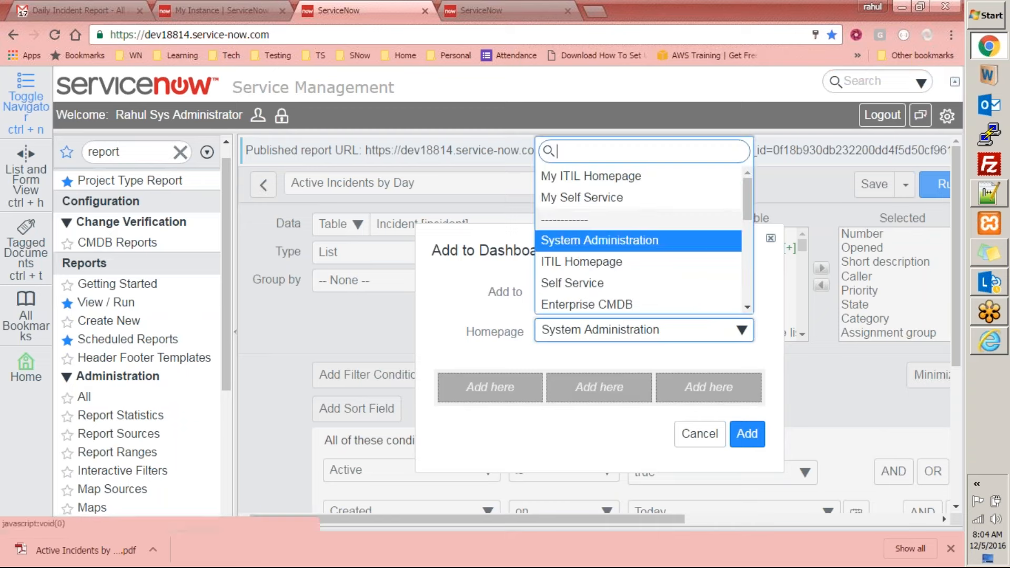
pyautogui.click(693, 443)
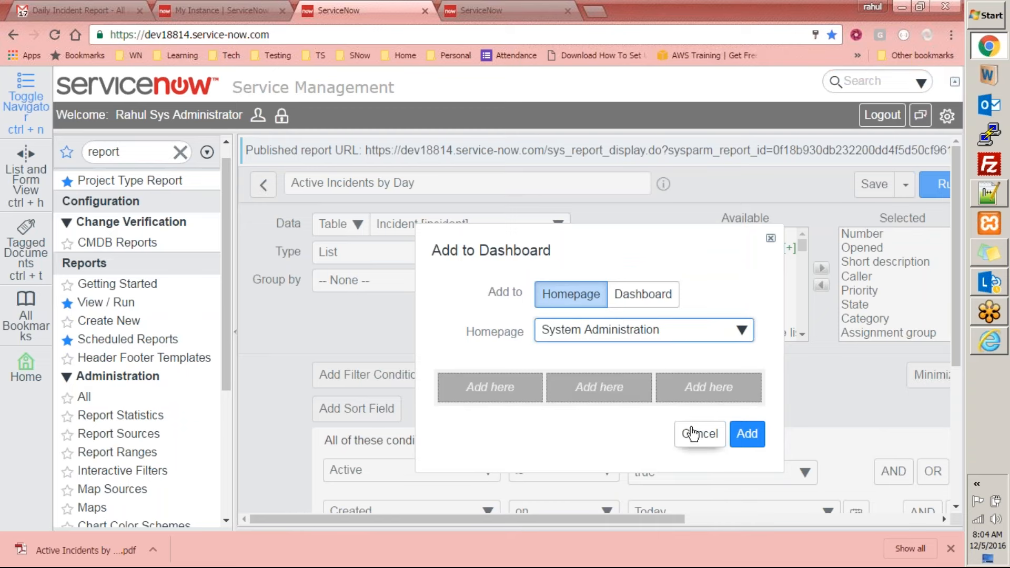
pyautogui.click(697, 441)
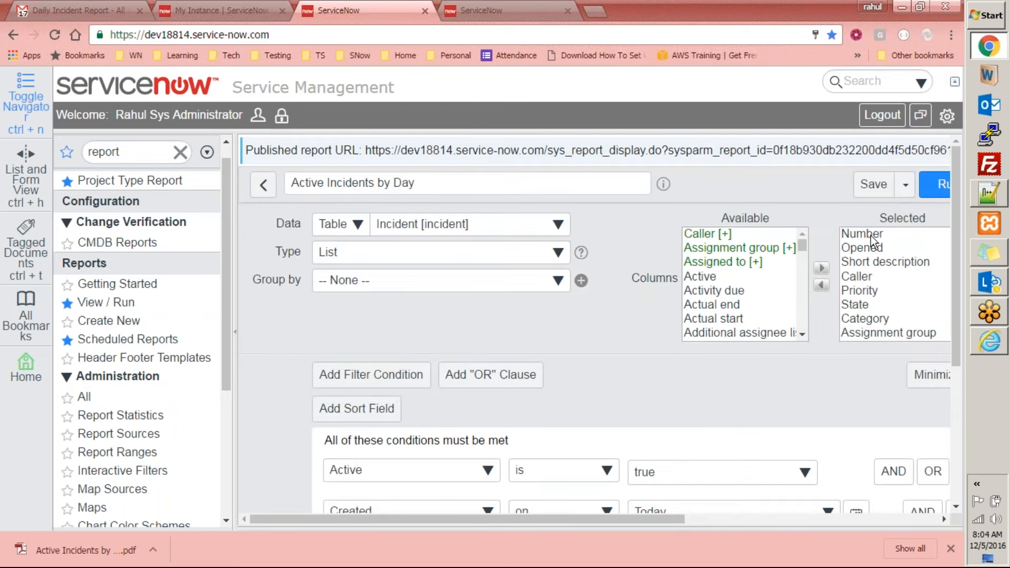
# Try to open the sharing settings of the Active Incidents by Day report
pyautogui.click(909, 187)
pyautogui.click(811, 361)
pyautogui.click(909, 188)
pyautogui.click(821, 356)
pyautogui.click(903, 188)
pyautogui.click(815, 355)
pyautogui.hscroll(5, 702, 520)
pyautogui.click(652, 185)
pyautogui.click(593, 359)
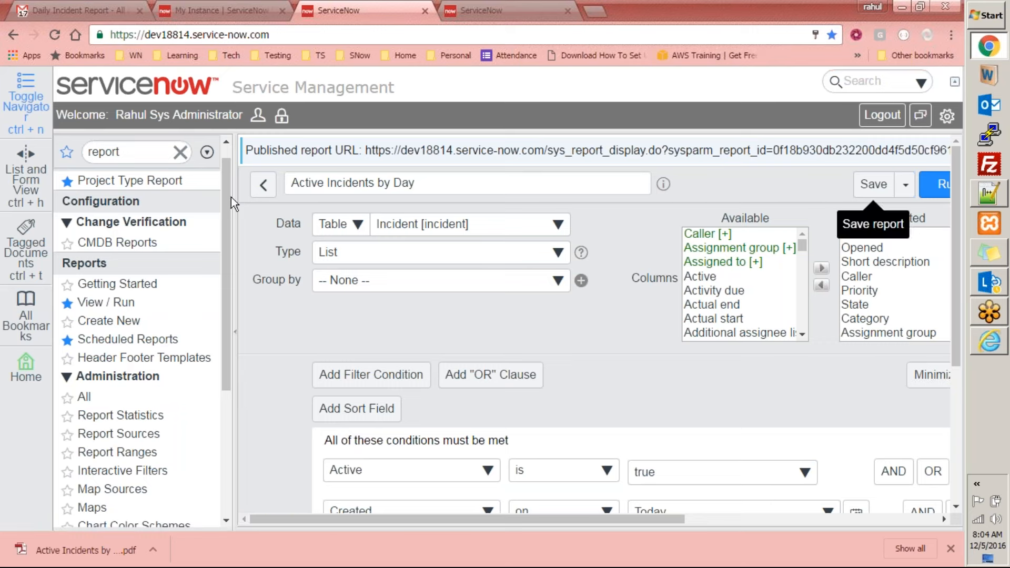
pyautogui.click(906, 185)
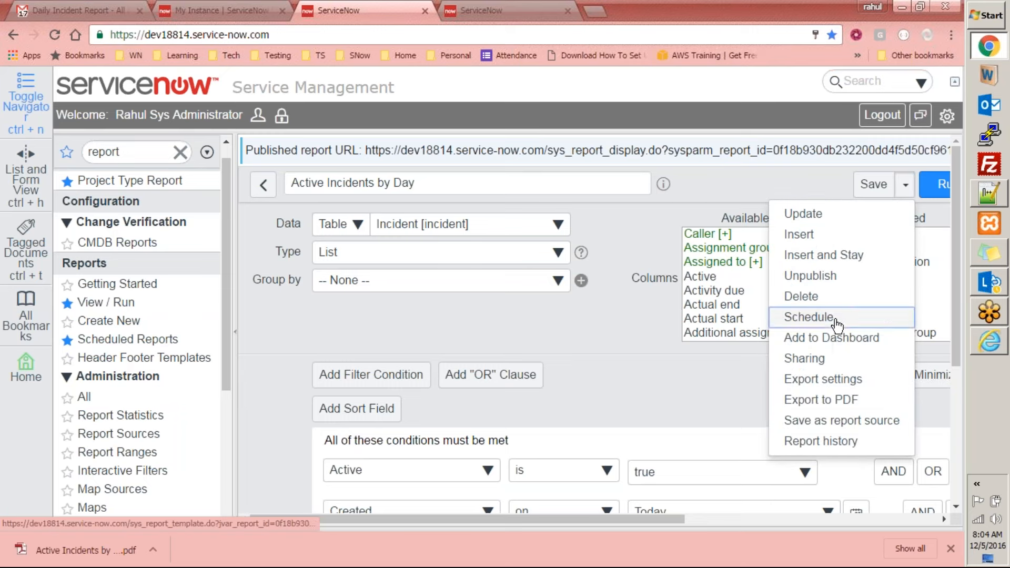
pyautogui.click(812, 359)
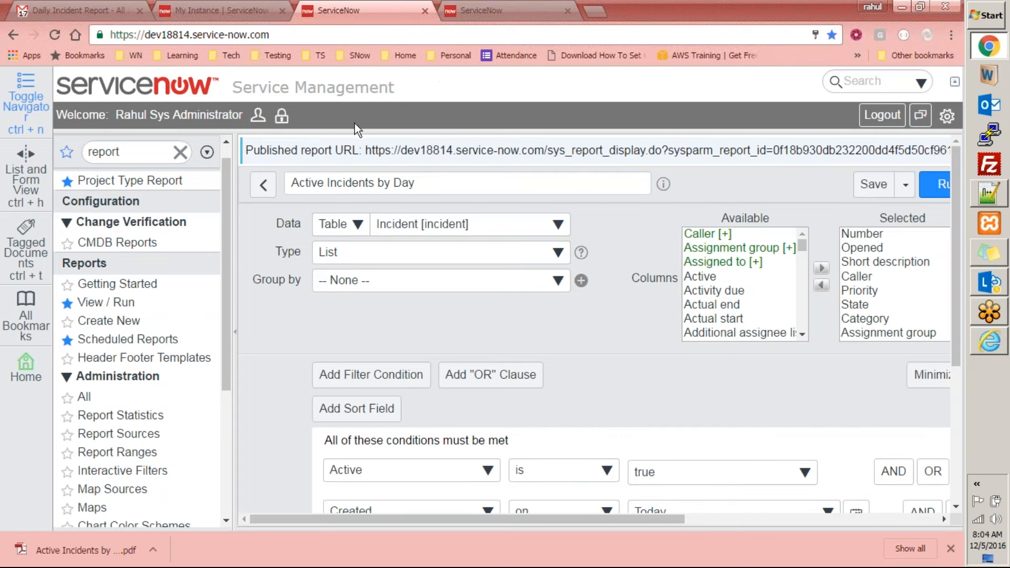
# Reopen the Active Incidents by Day report from the reports list and bring up its sharing settings
pyautogui.rightClick(551, 117)
pyautogui.click(263, 185)
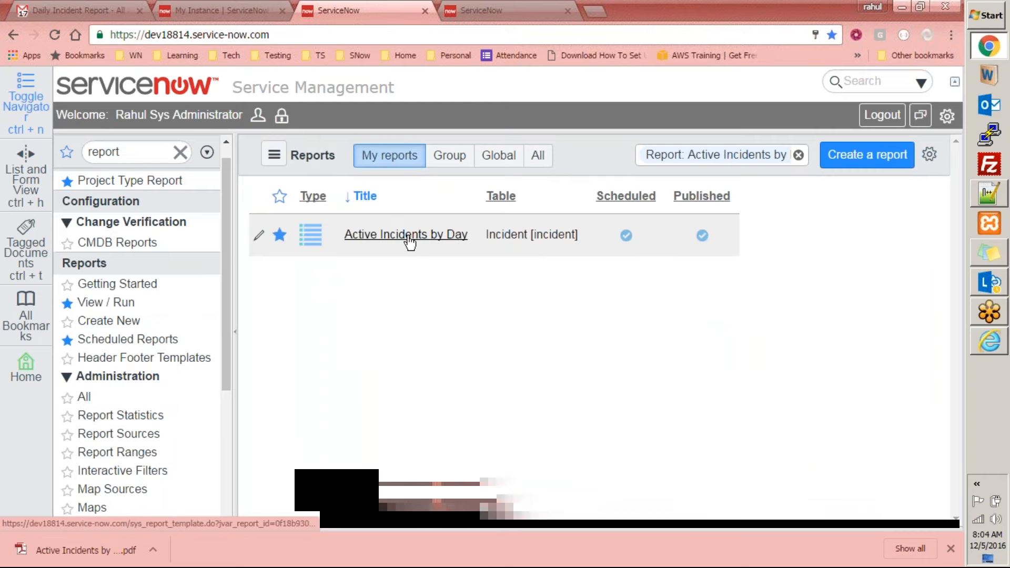
pyautogui.click(438, 235)
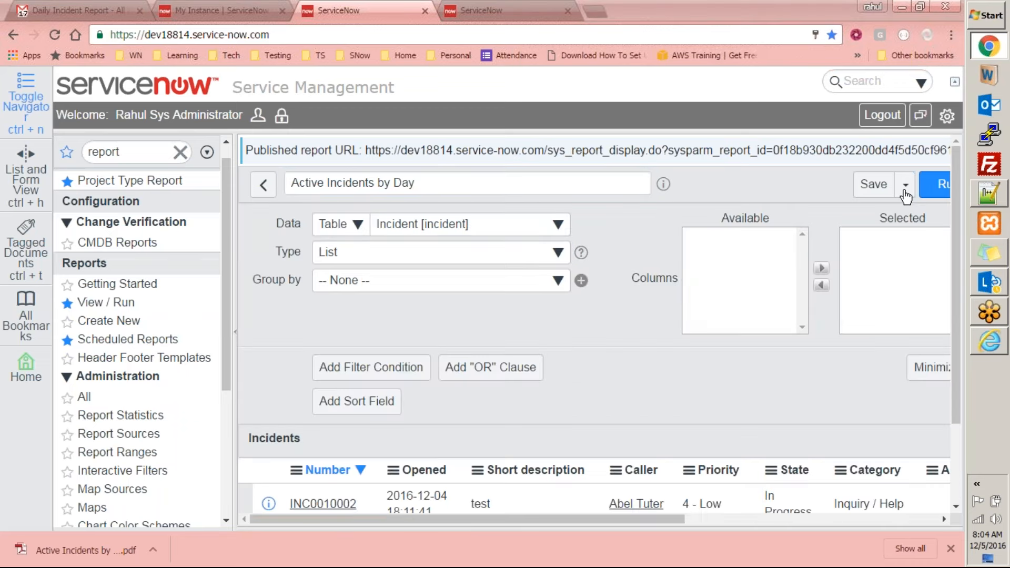
pyautogui.click(906, 188)
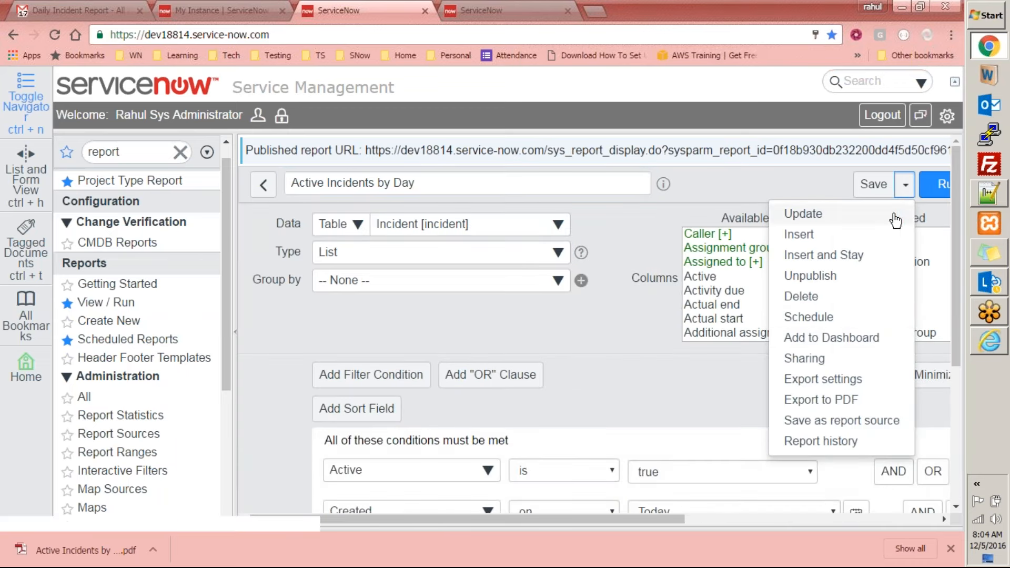
pyautogui.click(818, 357)
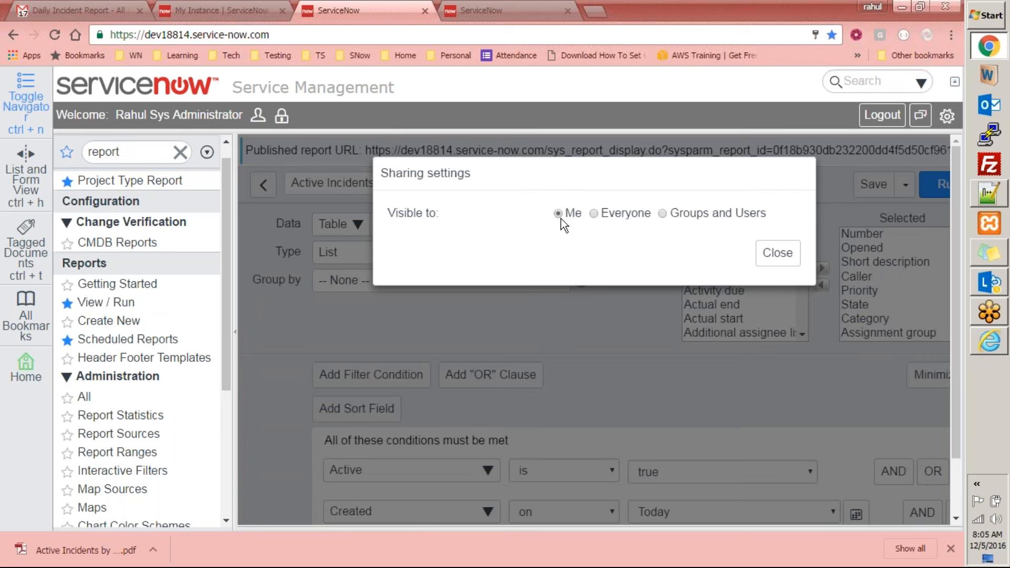
# Check the Everyone sharing option, and make the report visible to Groups and Users with the rmg_report_viewer group added
pyautogui.click(595, 218)
pyautogui.click(582, 237)
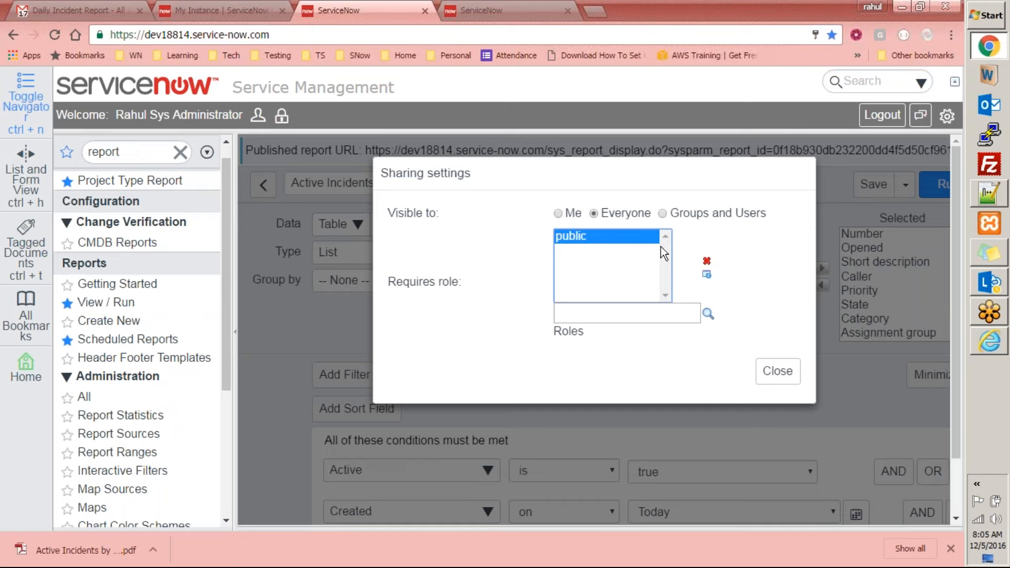
pyautogui.click(665, 214)
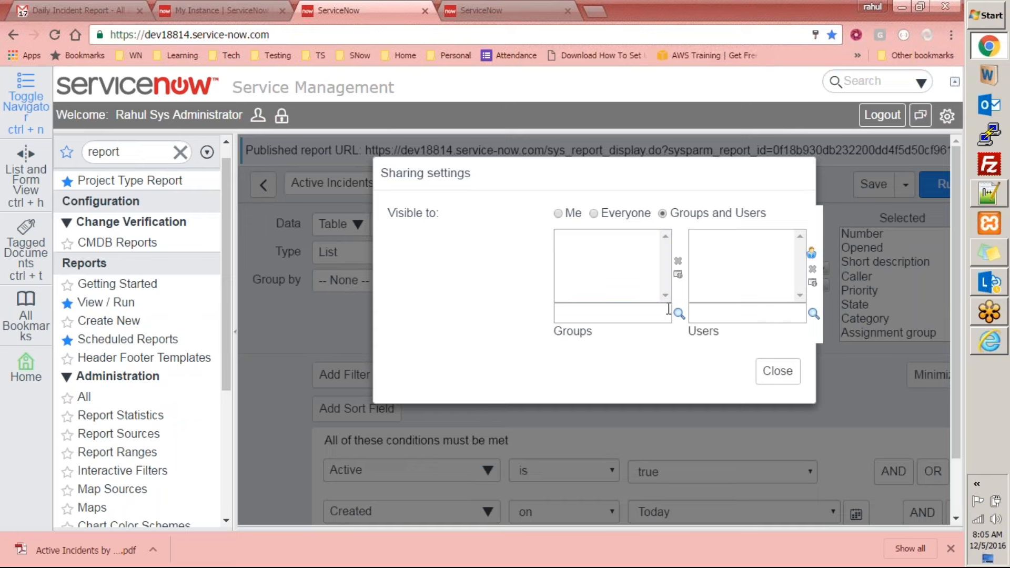
pyautogui.click(678, 314)
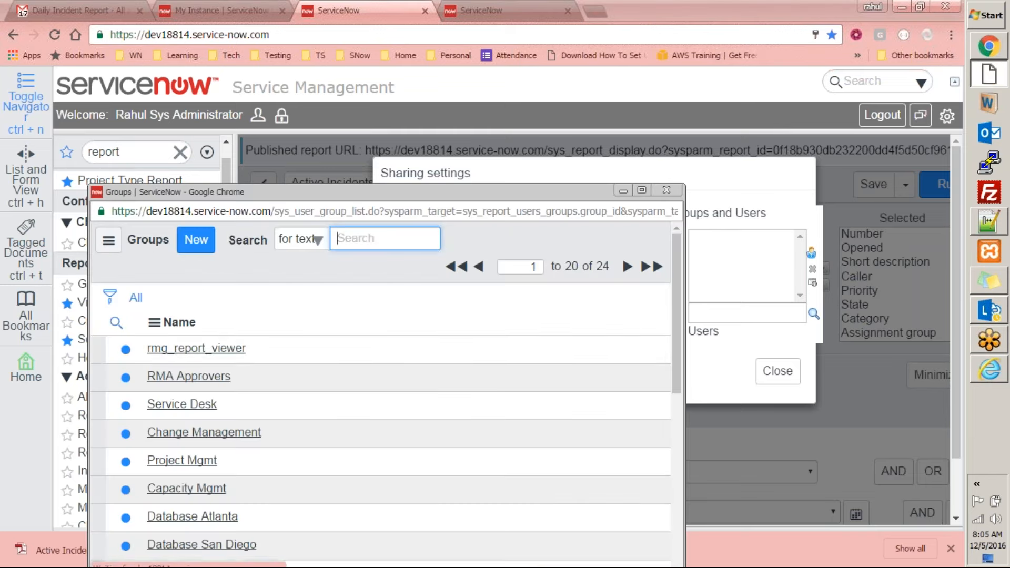
pyautogui.click(206, 349)
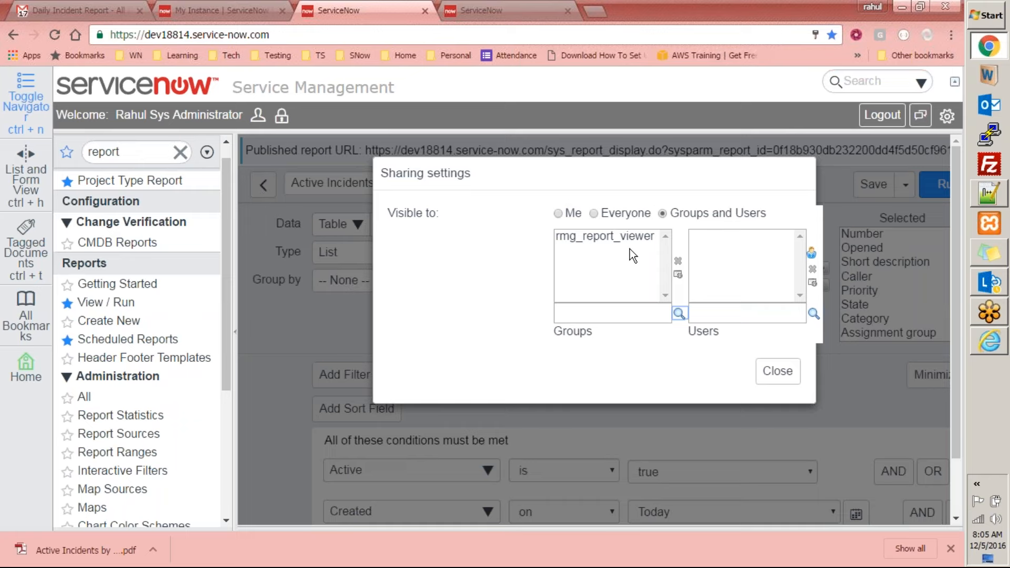
# Look through the users available for sharing without picking one, and close the sharing settings
pyautogui.click(812, 318)
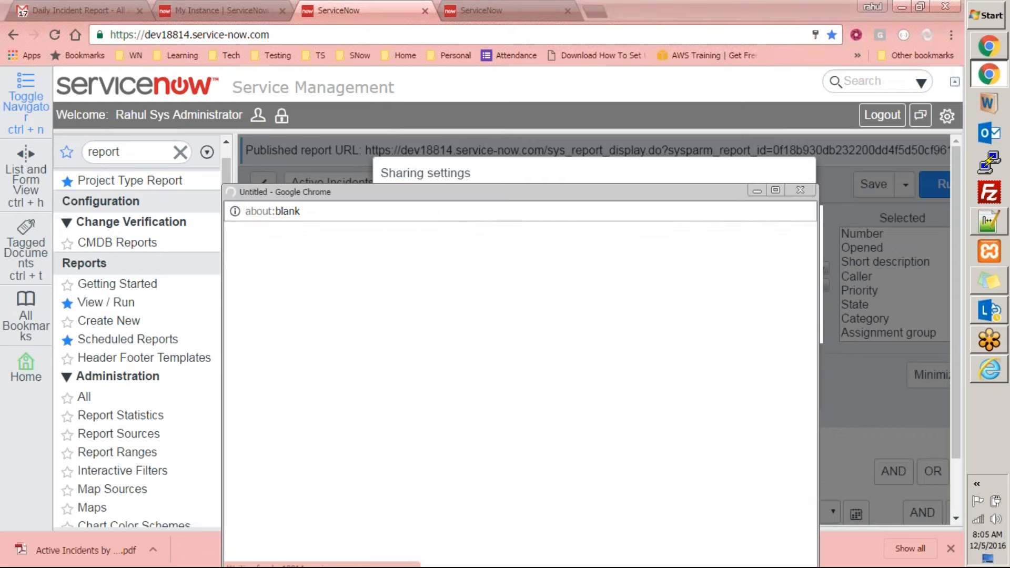
pyautogui.moveTo(809, 297); pyautogui.dragTo(499, 397)
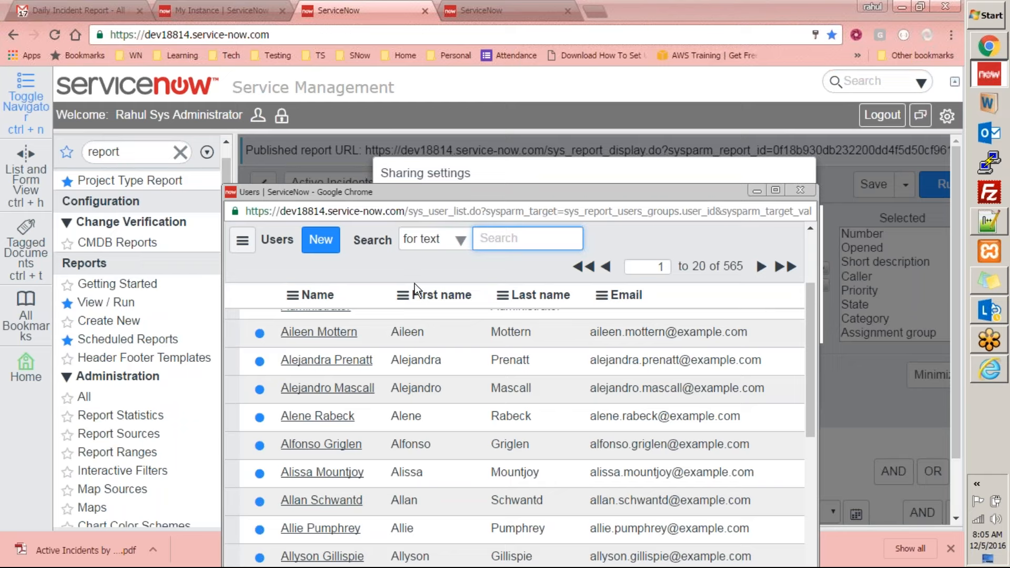
pyautogui.click(800, 190)
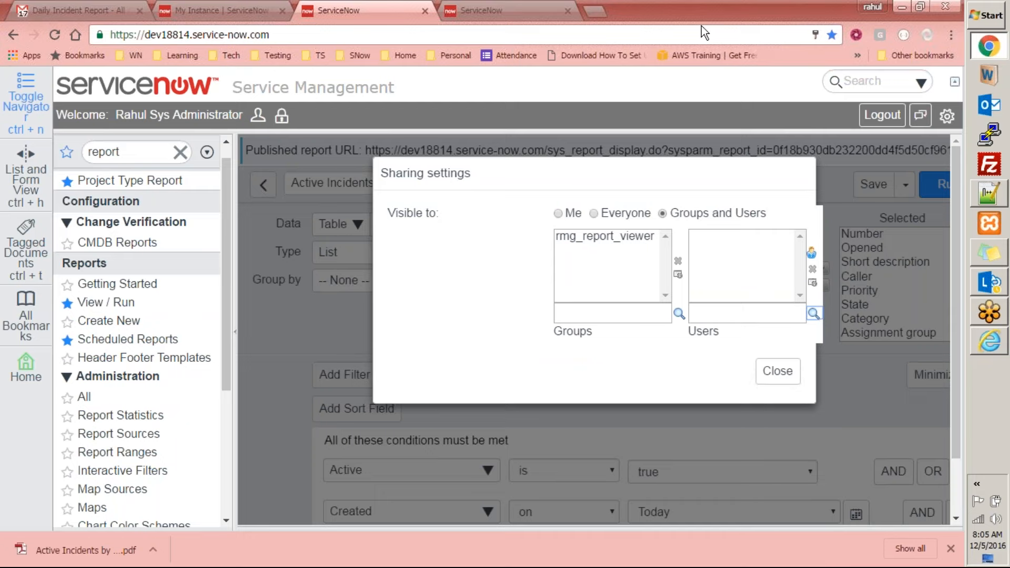
pyautogui.click(781, 371)
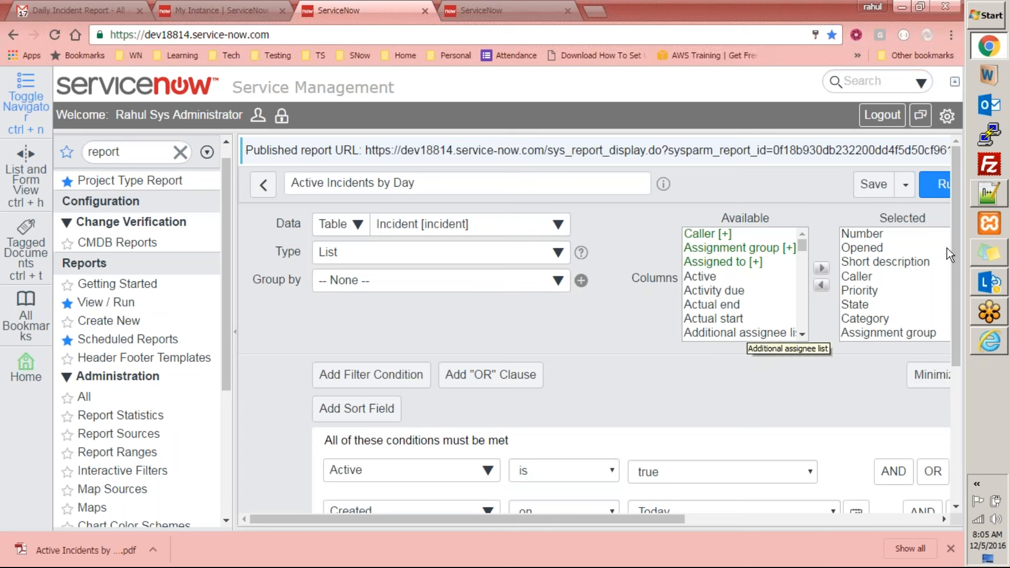
# Open the report's export settings, and switch to the Gmail preview of Active Incidents by Day.pdf at a larger zoom
pyautogui.click(905, 185)
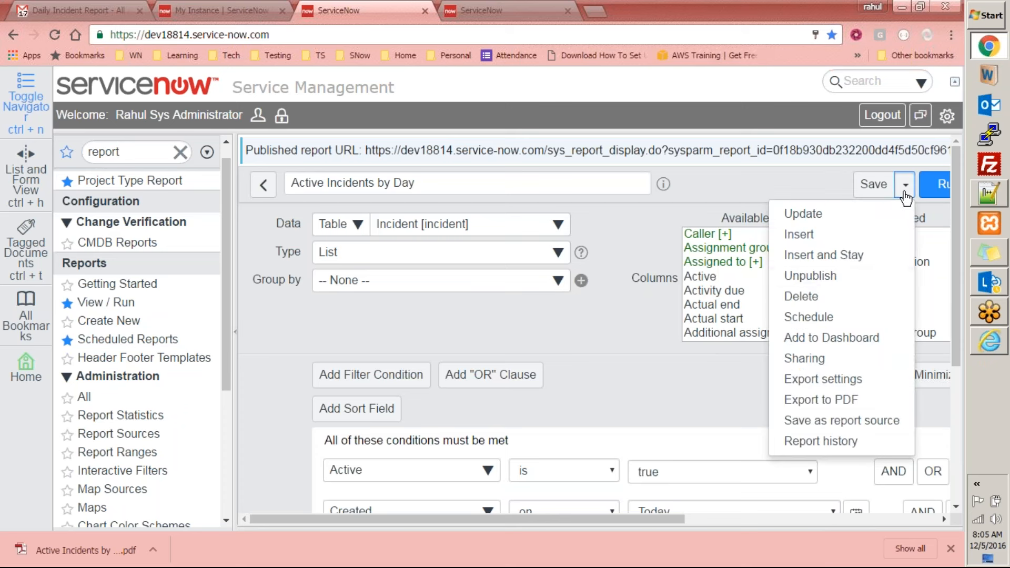
pyautogui.click(867, 383)
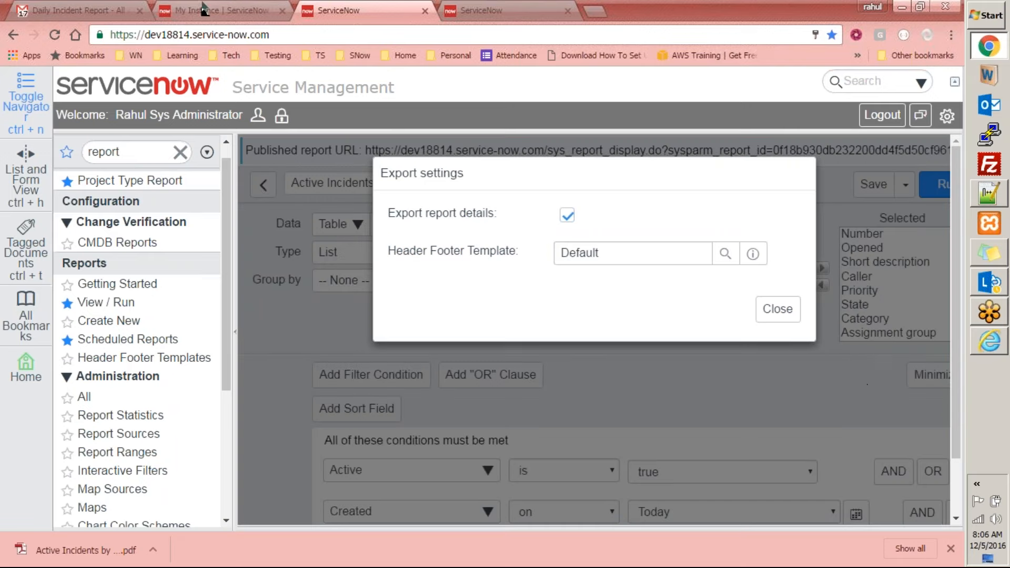
pyautogui.click(69, 10)
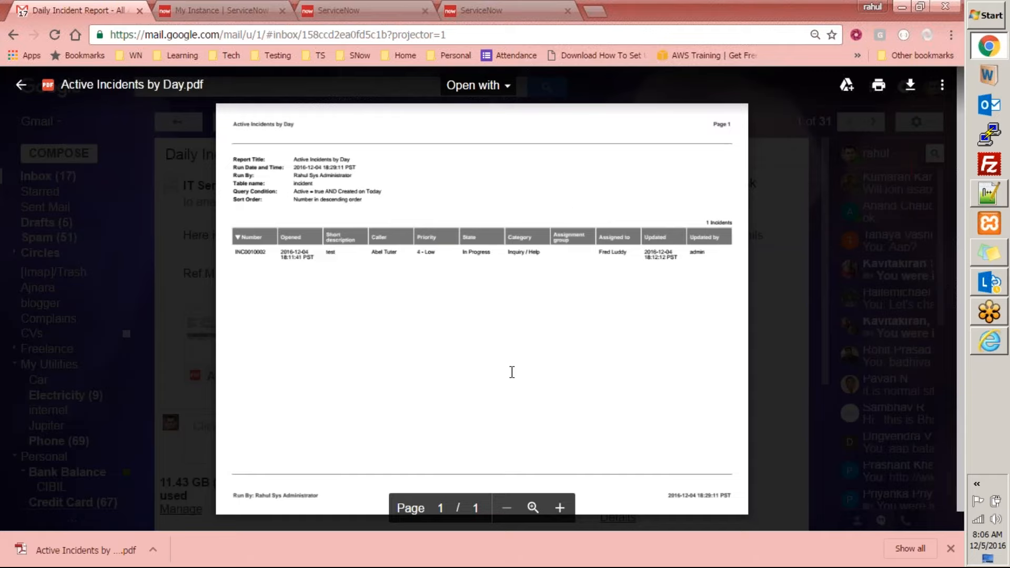
pyautogui.hotkey('ctrl', '+')
pyautogui.hotkey('ctrl', '+')
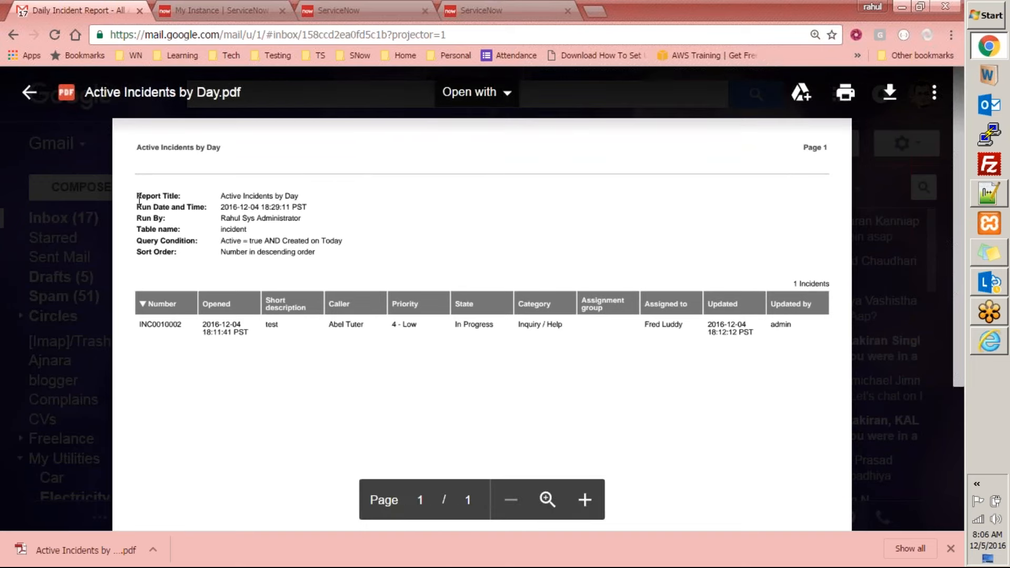
# Examine the exported report details in the PDF, highlighting the report title, Run By and table name lines
pyautogui.moveTo(274, 196); pyautogui.dragTo(310, 197)
pyautogui.click(283, 202)
pyautogui.moveTo(256, 219); pyautogui.dragTo(313, 220)
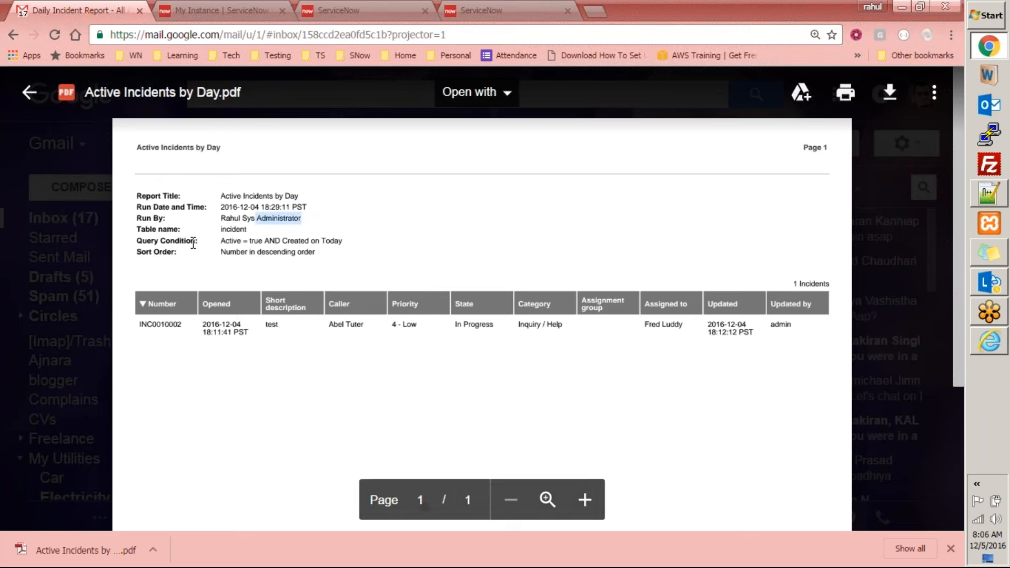
pyautogui.moveTo(247, 230); pyautogui.dragTo(160, 234)
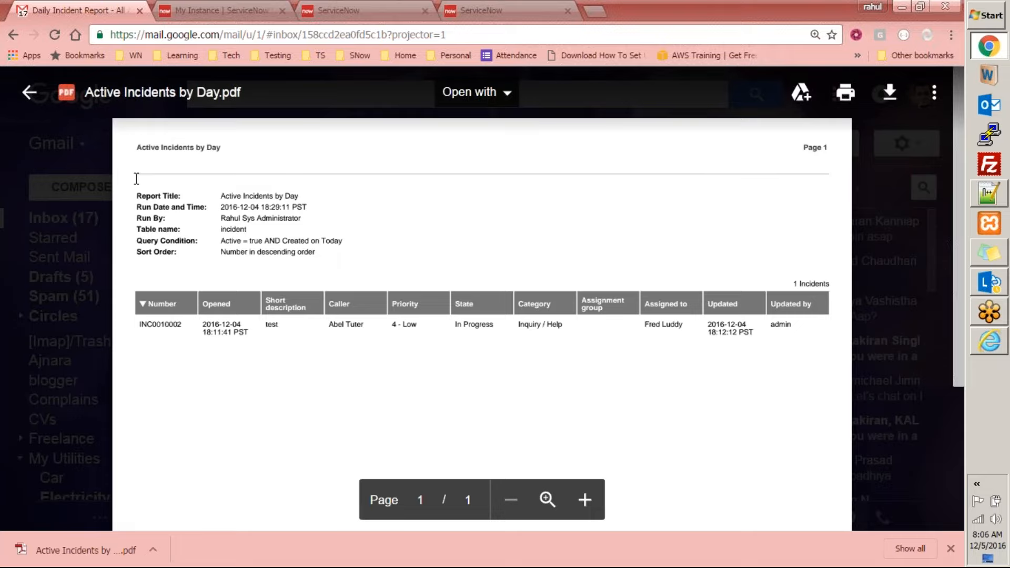
# Examine the PDF's header title and page number and its footer, which come from the header footer template
pyautogui.moveTo(209, 141); pyautogui.dragTo(261, 143)
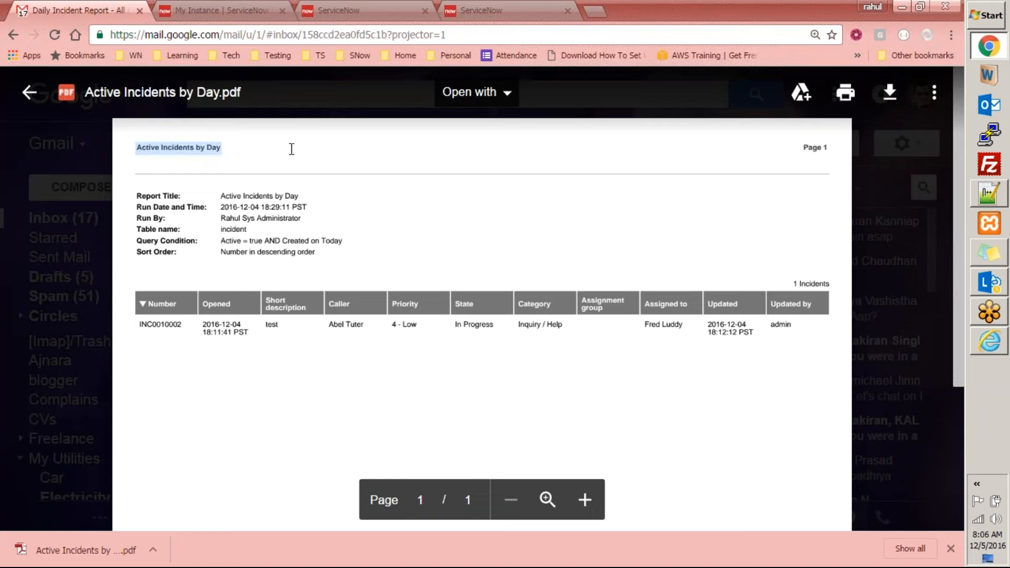
pyautogui.click(806, 151)
pyautogui.moveTo(807, 151); pyautogui.dragTo(833, 151)
pyautogui.scroll(-4, 667, 342)
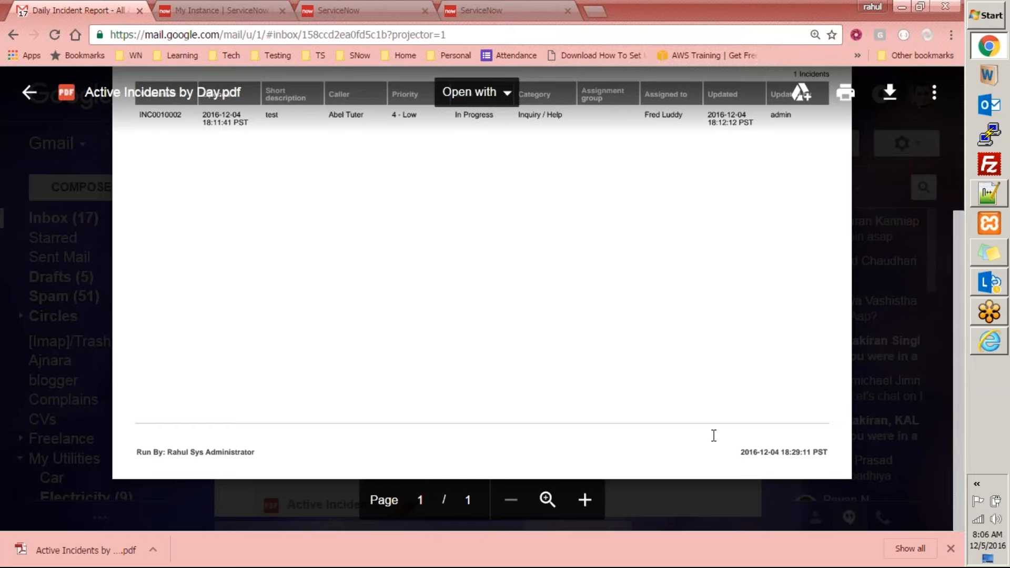
# Examine the run-by and run date entries in the PDF's footer, glancing back at the report's export settings
pyautogui.moveTo(787, 457); pyautogui.dragTo(846, 456)
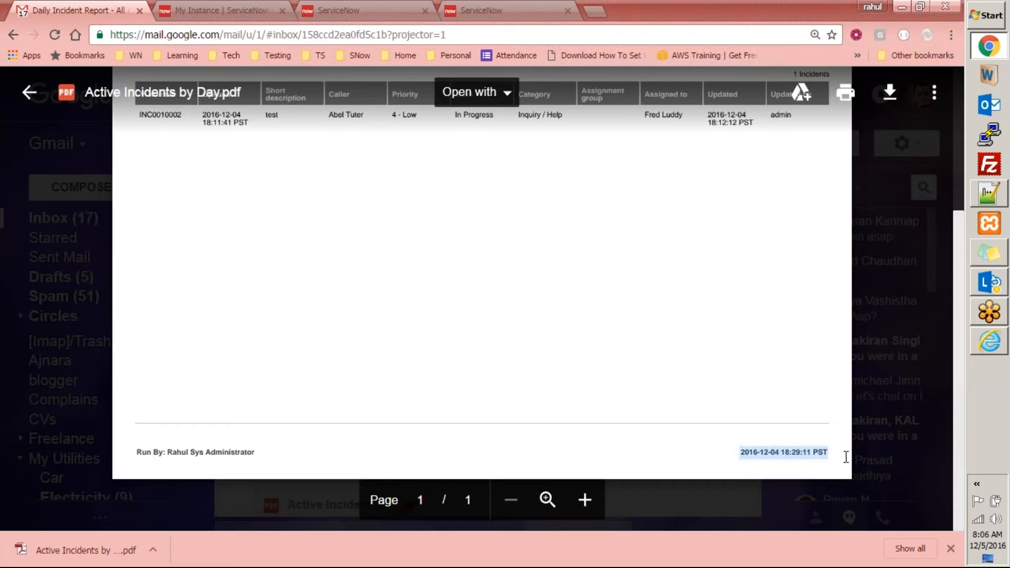
pyautogui.scroll(4, 775, 434)
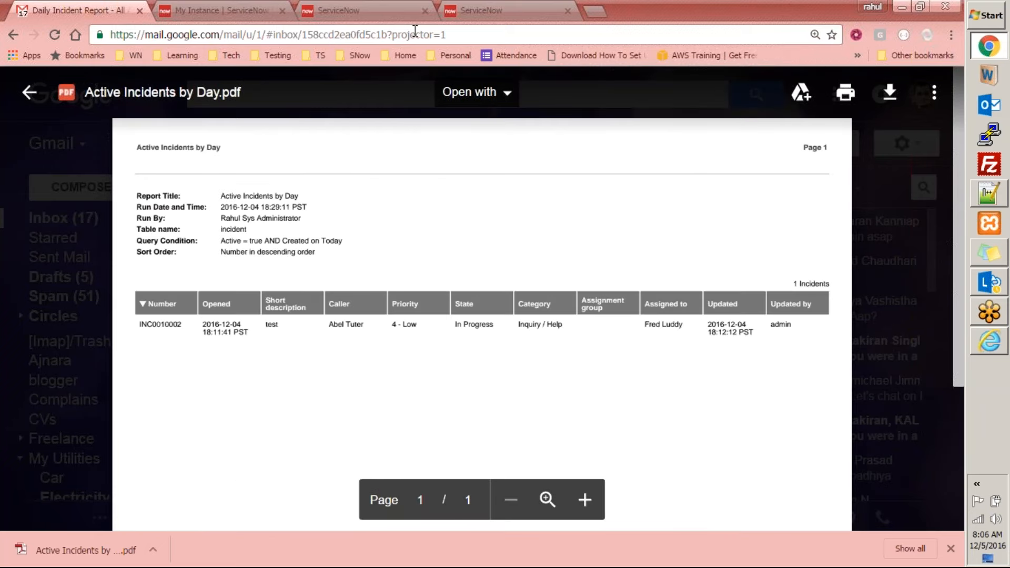
pyautogui.click(383, 9)
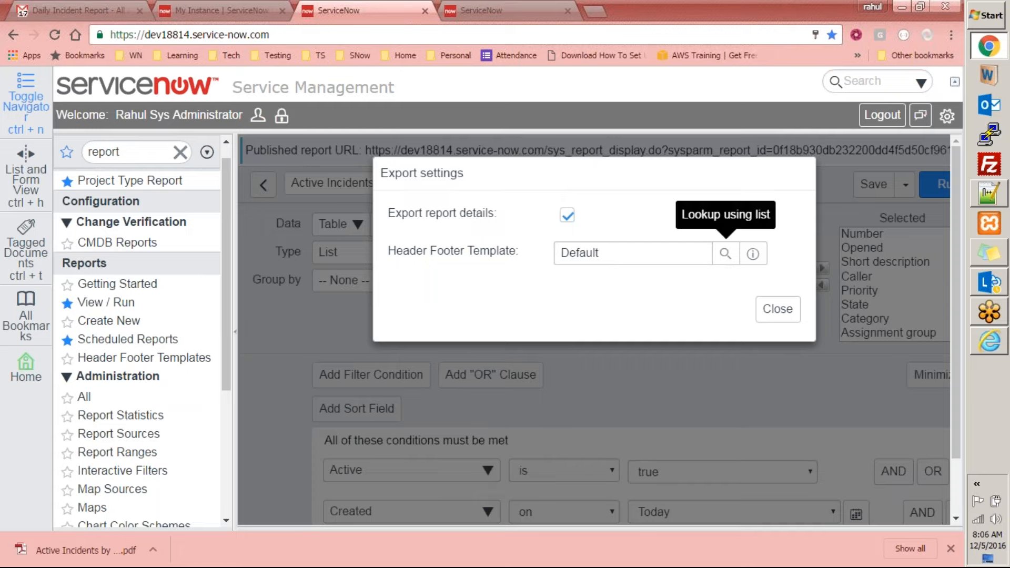
pyautogui.click(108, 7)
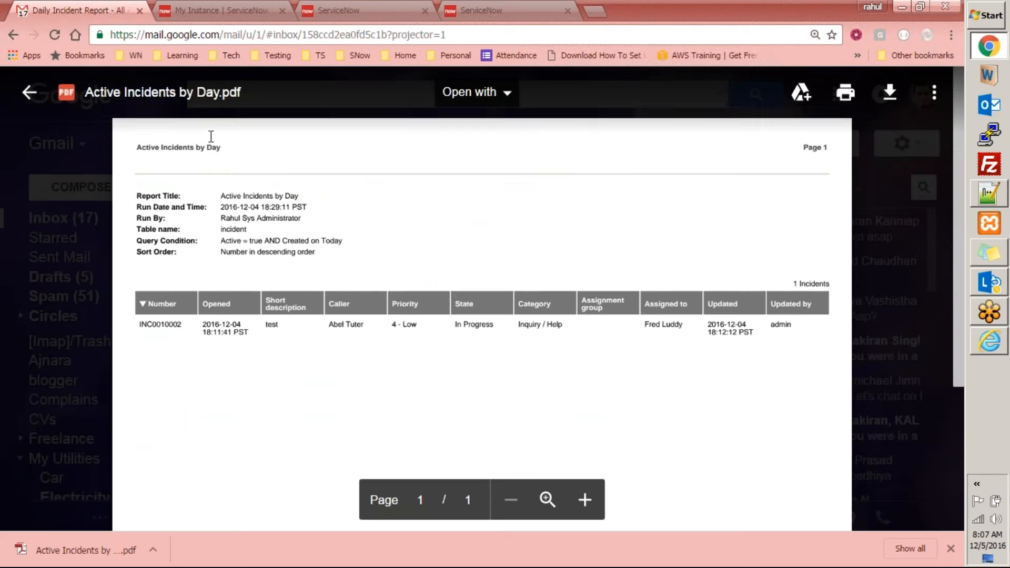
pyautogui.scroll(-5, 302, 383)
pyautogui.moveTo(289, 454); pyautogui.dragTo(168, 453)
pyautogui.moveTo(834, 451); pyautogui.dragTo(739, 453)
pyautogui.scroll(4, 608, 430)
# Close the PDF preview and restore the Gmail page zoom to 100%
pyautogui.press('Escape')
pyautogui.hotkey('ctrl', '-')
pyautogui.hotkey('ctrl', '-')
pyautogui.hotkey('ctrl', '-')
pyautogui.hotkey('ctrl', '-')
pyautogui.hotkey('ctrl', '+')
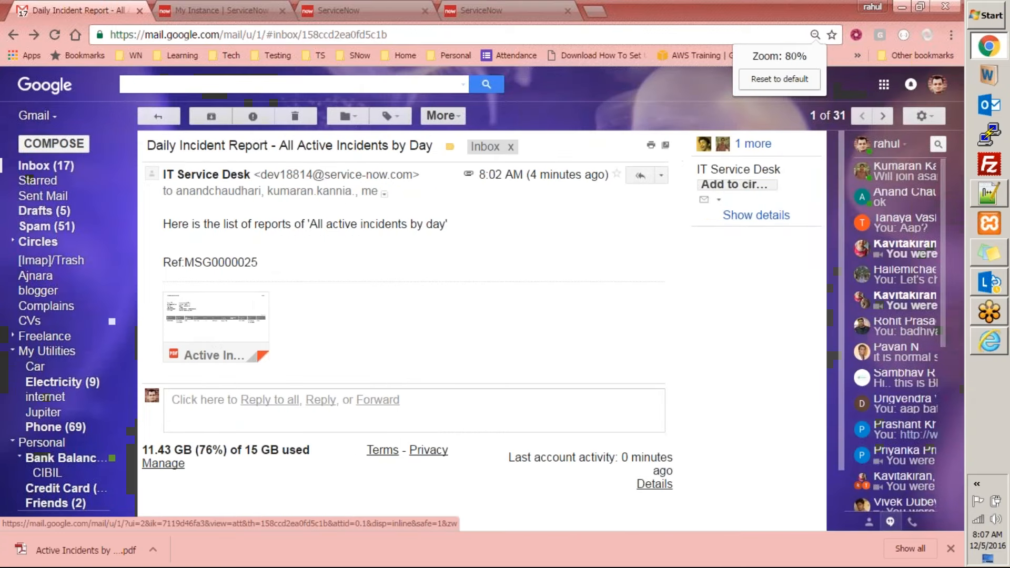
pyautogui.hotkey('ctrl', '+')
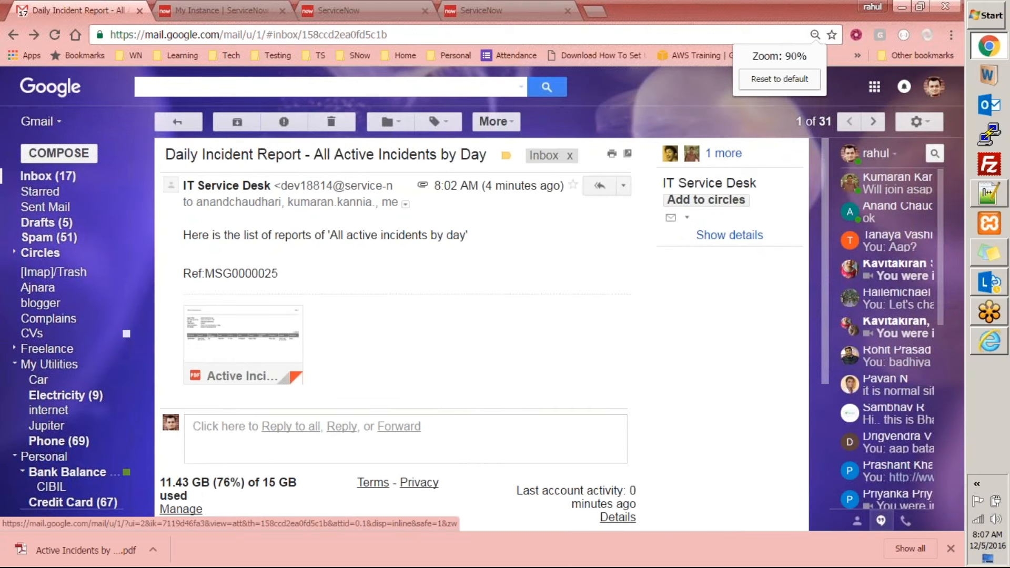
pyautogui.hotkey('ctrl', '+')
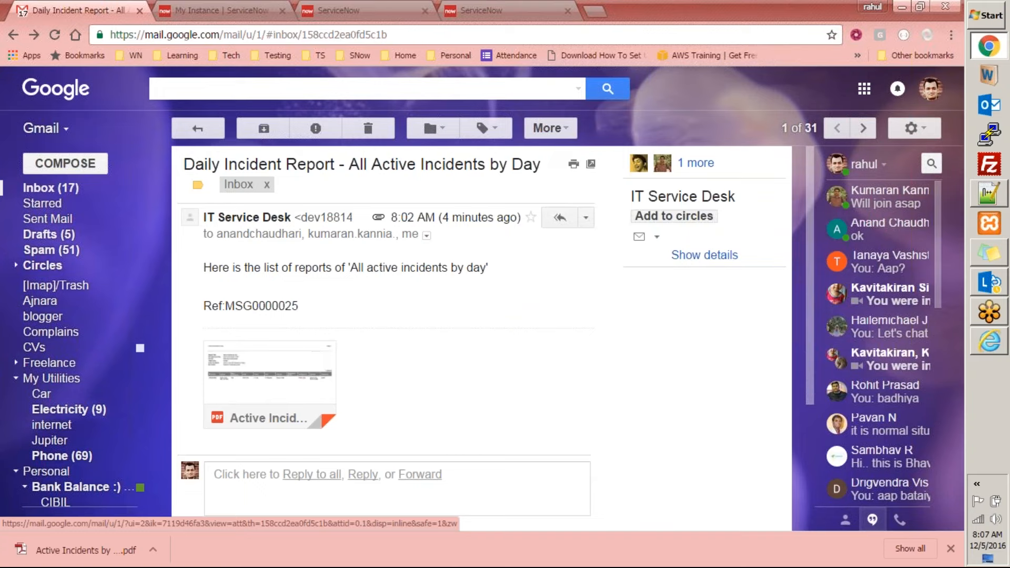
pyautogui.click(499, 9)
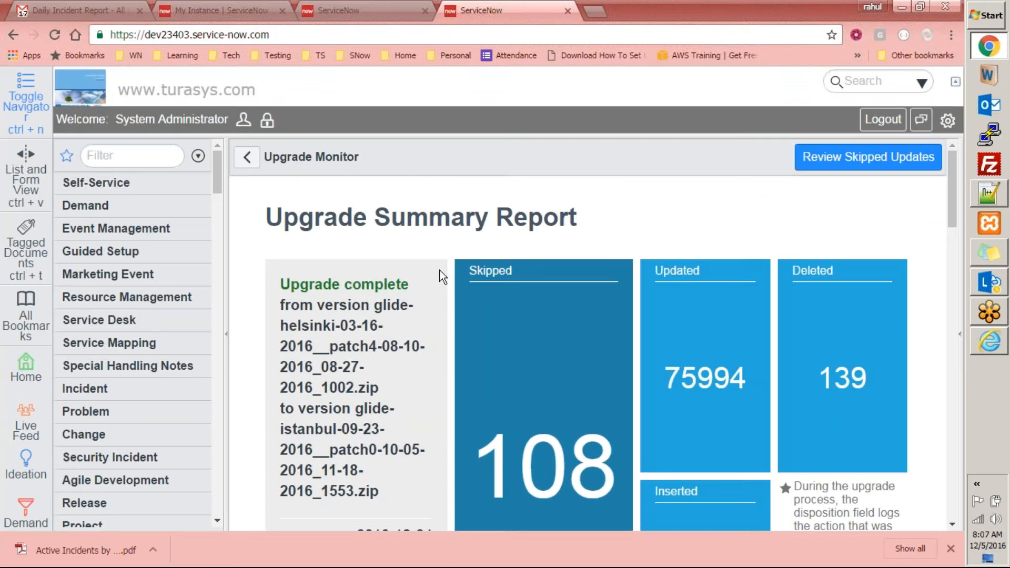
pyautogui.hotkey('ctrl', '-')
pyautogui.hotkey('ctrl', '-')
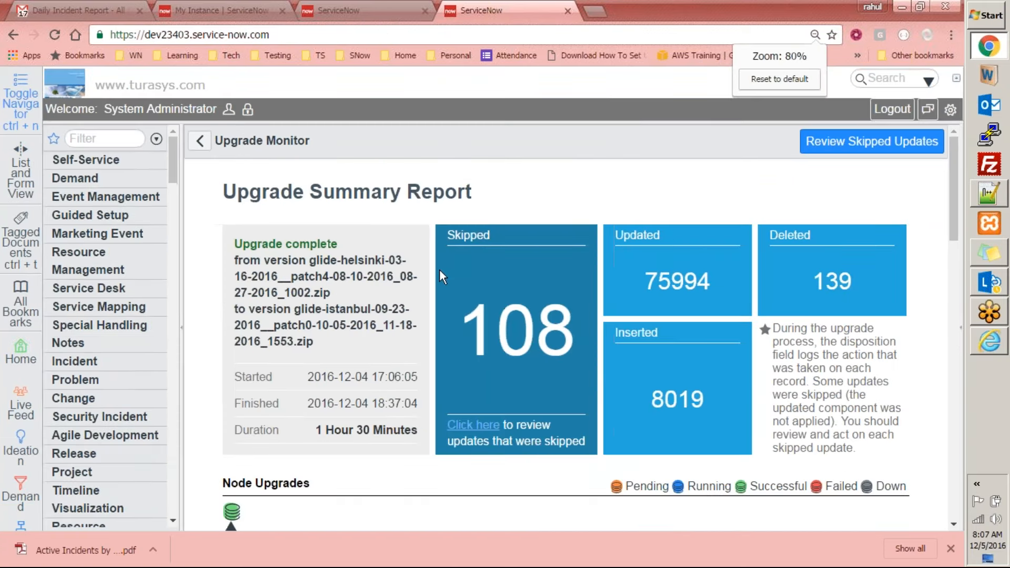
pyautogui.hotkey('ctrl', '+')
pyautogui.hotkey('ctrl', '+')
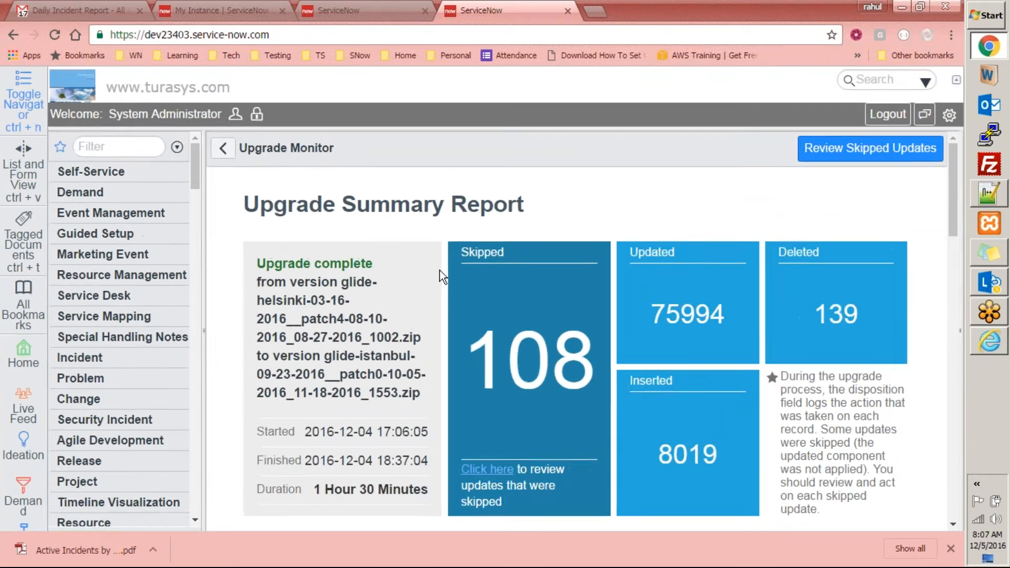
pyautogui.hotkey('ctrl', '+')
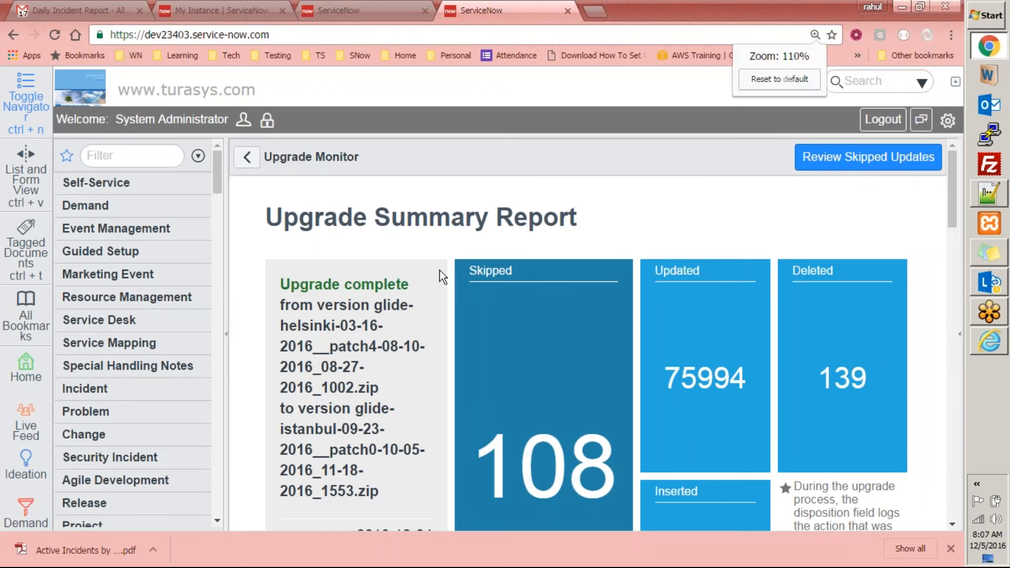
pyautogui.hotkey('ctrl', '-')
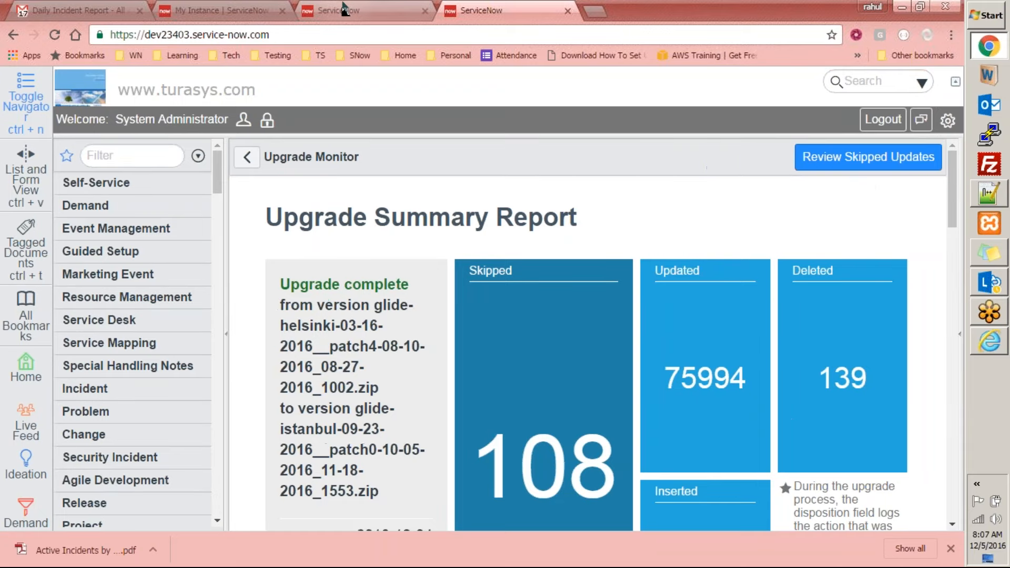
# Return to the report's export settings and view the available header footer templates without changing the selection
pyautogui.click(357, 11)
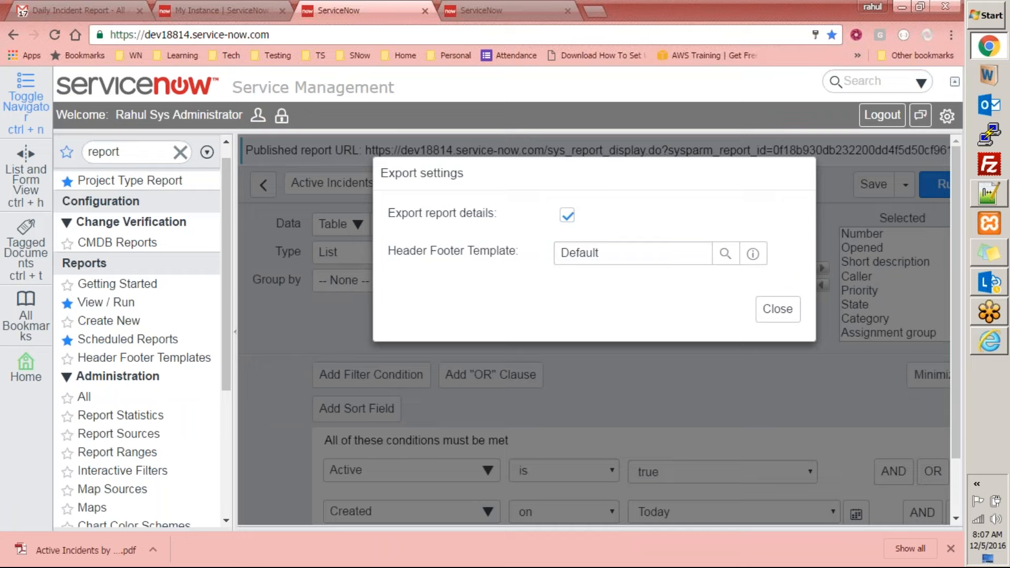
pyautogui.click(725, 254)
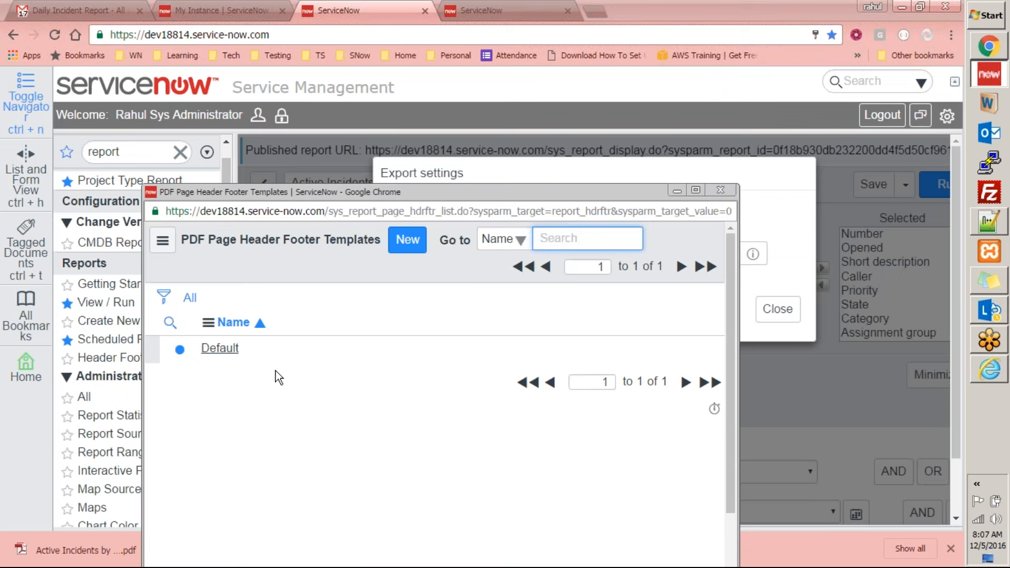
pyautogui.click(713, 188)
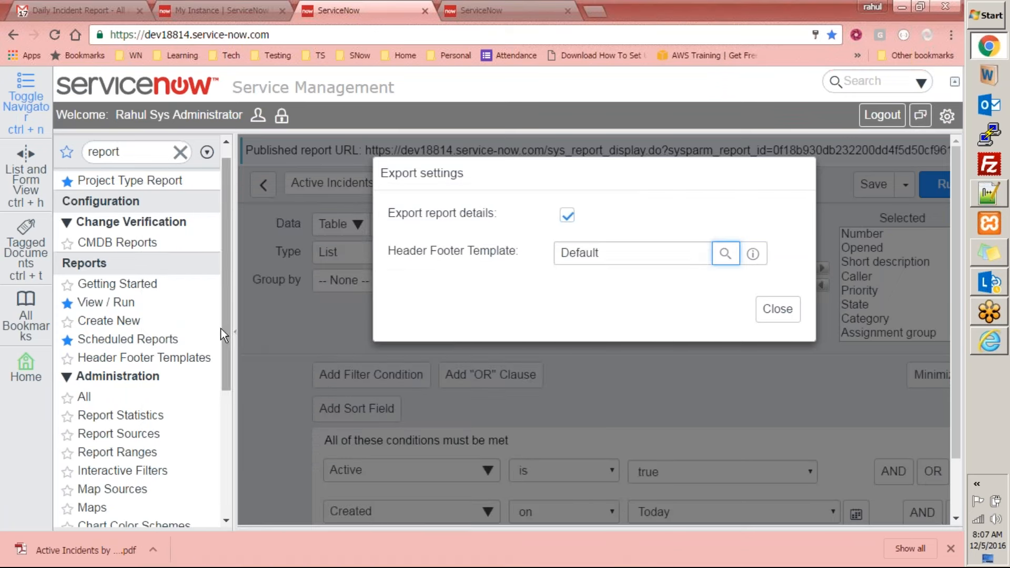
# Create a new PDF page header footer template from the Header Footer Templates list and name it "My Header Footer"
pyautogui.scroll(-1, 222, 266)
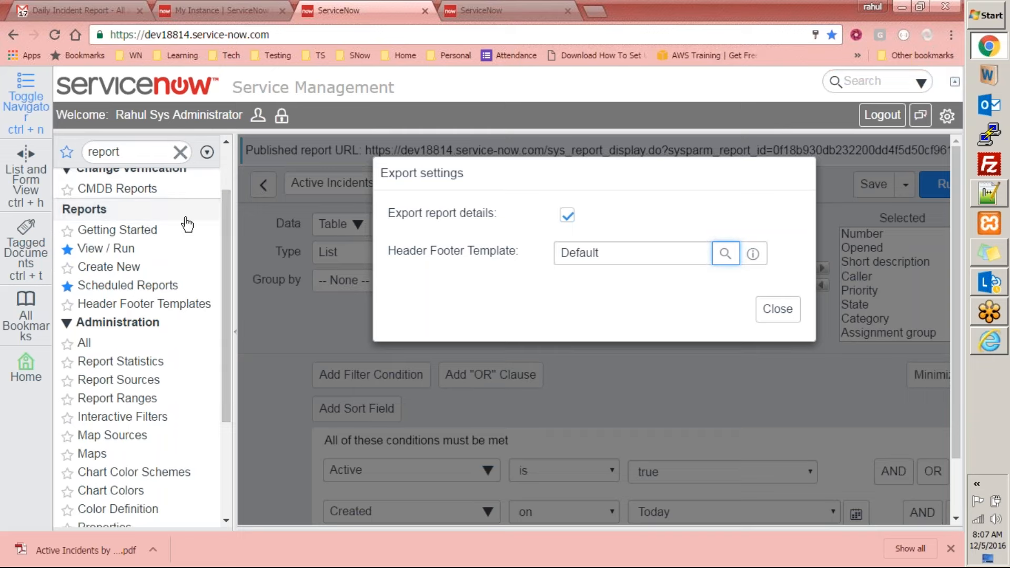
pyautogui.click(125, 308)
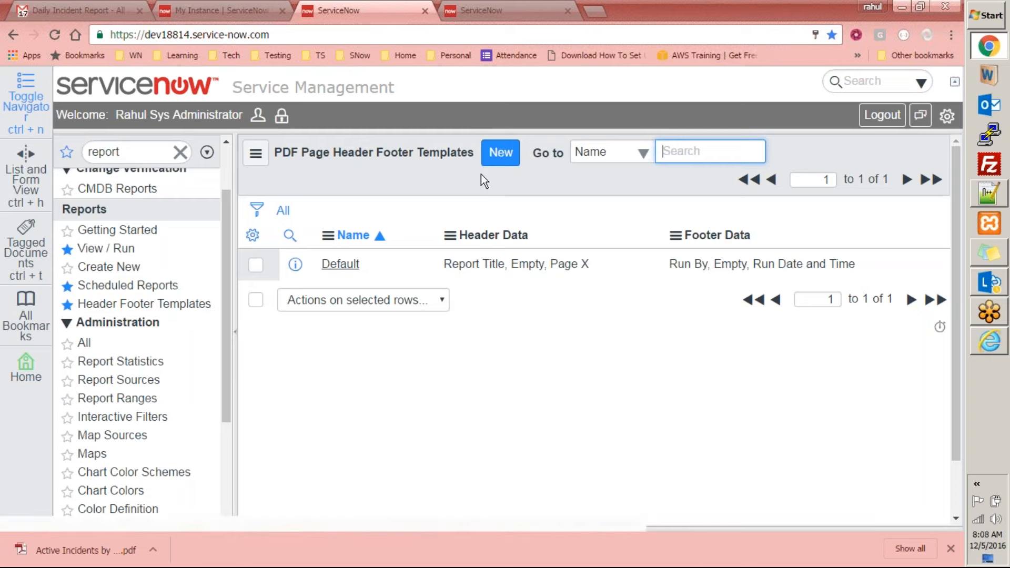
pyautogui.click(497, 160)
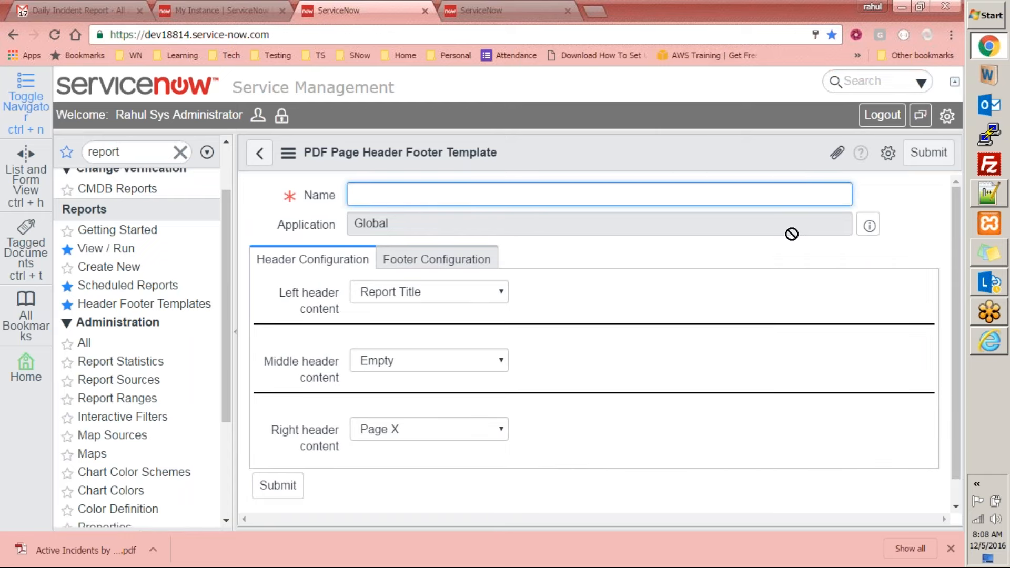
pyautogui.write('My Header Footer')
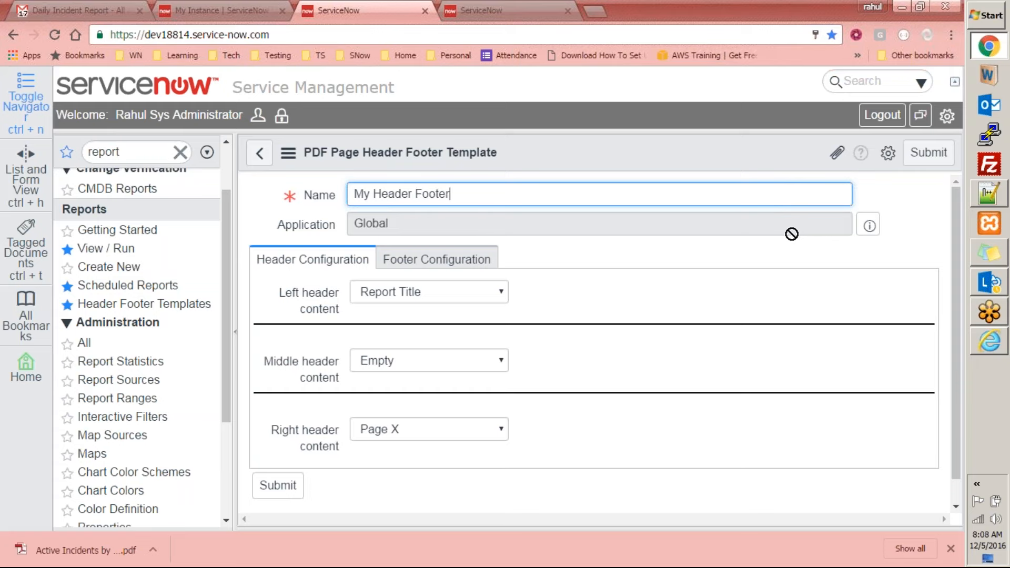
# Set the left header content to User Specified Text with the text "Report for my Manager"
pyautogui.scroll(-1, 594, 292)
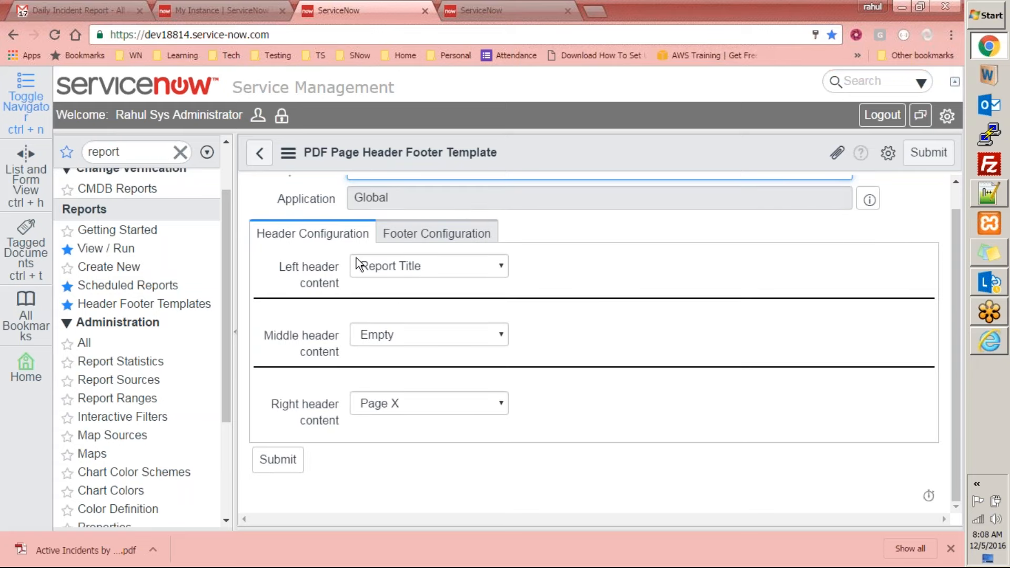
pyautogui.moveTo(287, 273)
pyautogui.click(437, 270)
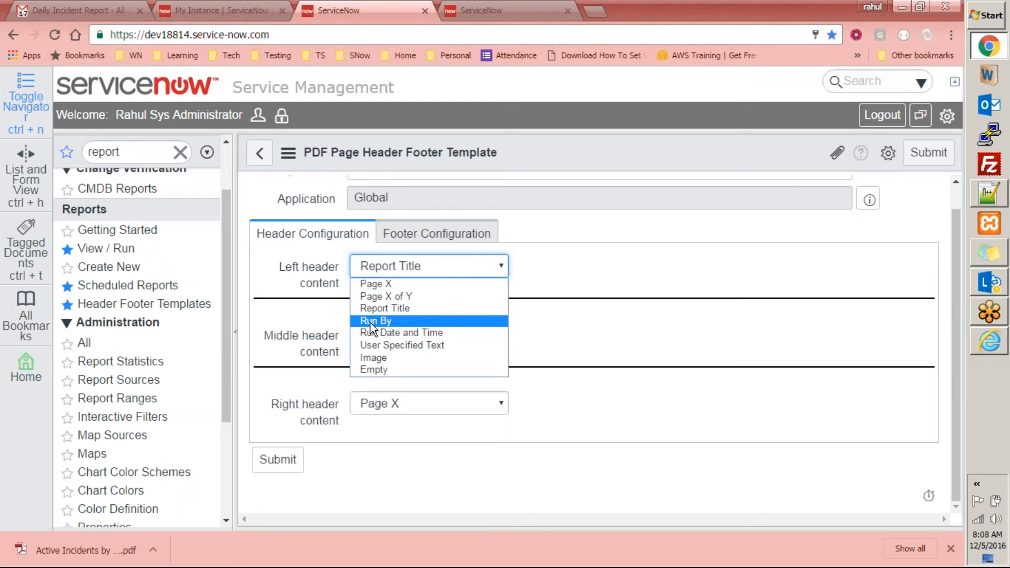
pyautogui.click(378, 346)
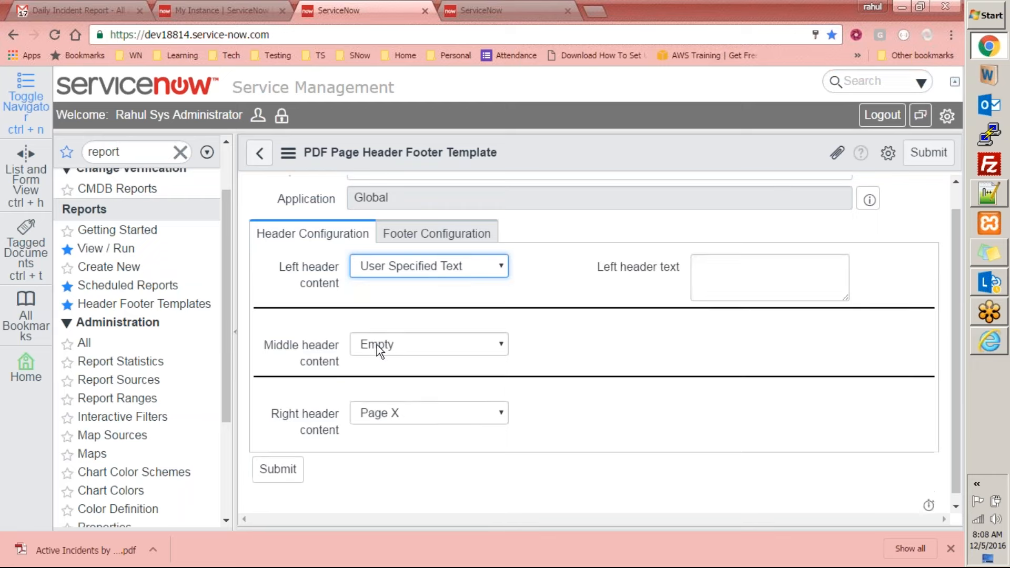
pyautogui.click(734, 273)
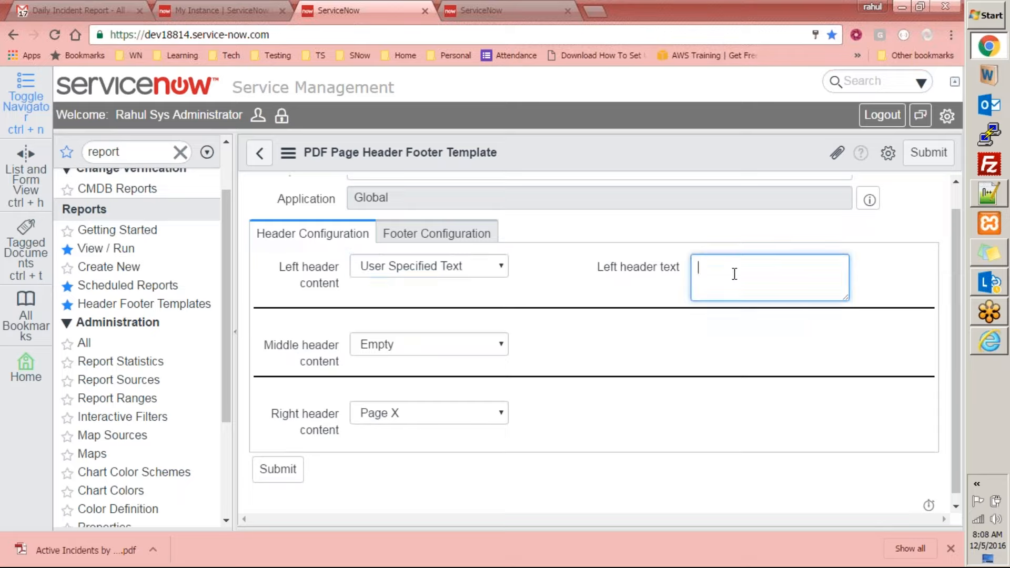
pyautogui.write('Report for my Ma')
pyautogui.write('nager')
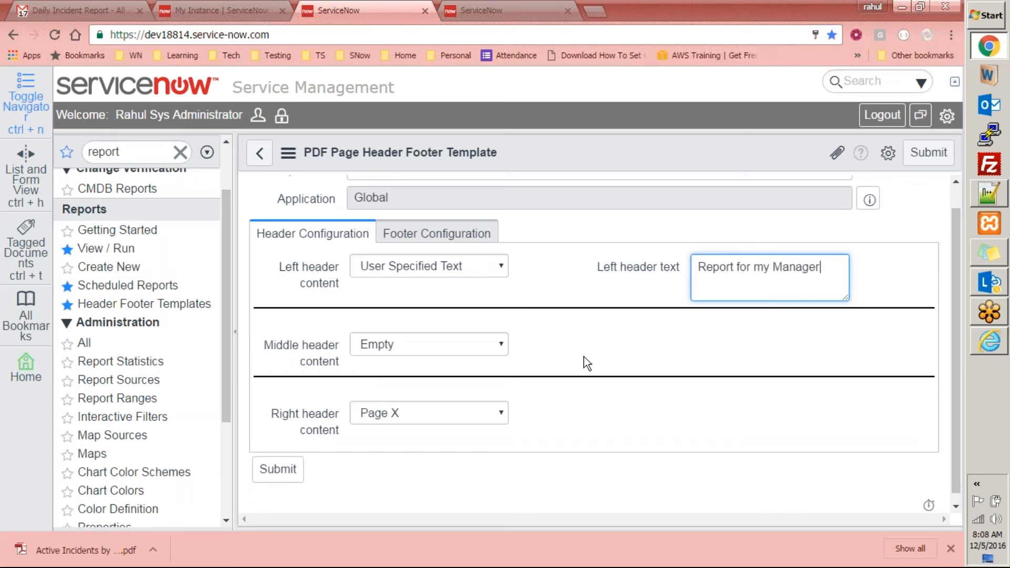
# Set the middle header content to Page X of Y and the right header content to Run By
pyautogui.click(413, 348)
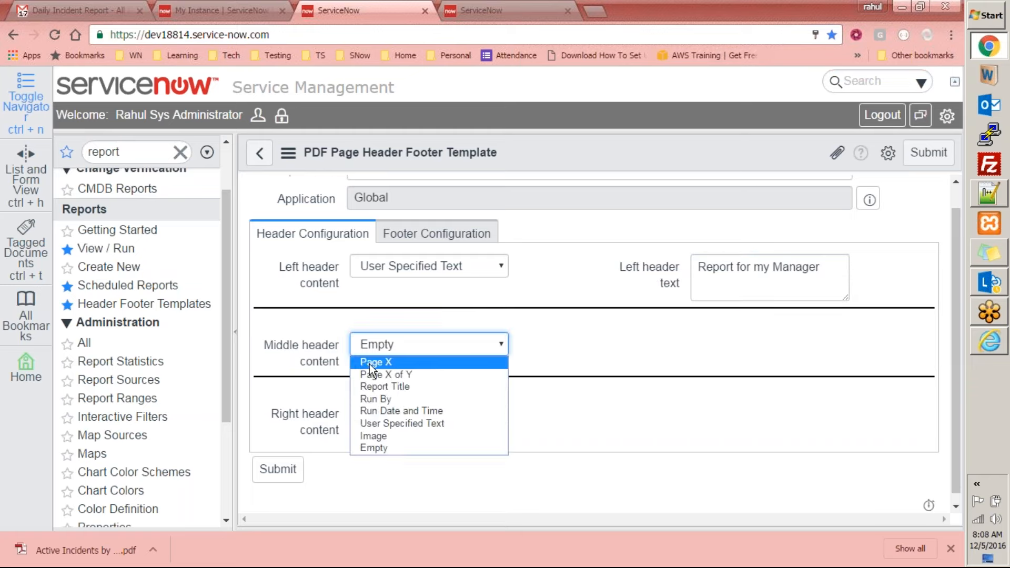
pyautogui.click(380, 364)
pyautogui.click(390, 352)
pyautogui.click(389, 374)
pyautogui.click(429, 418)
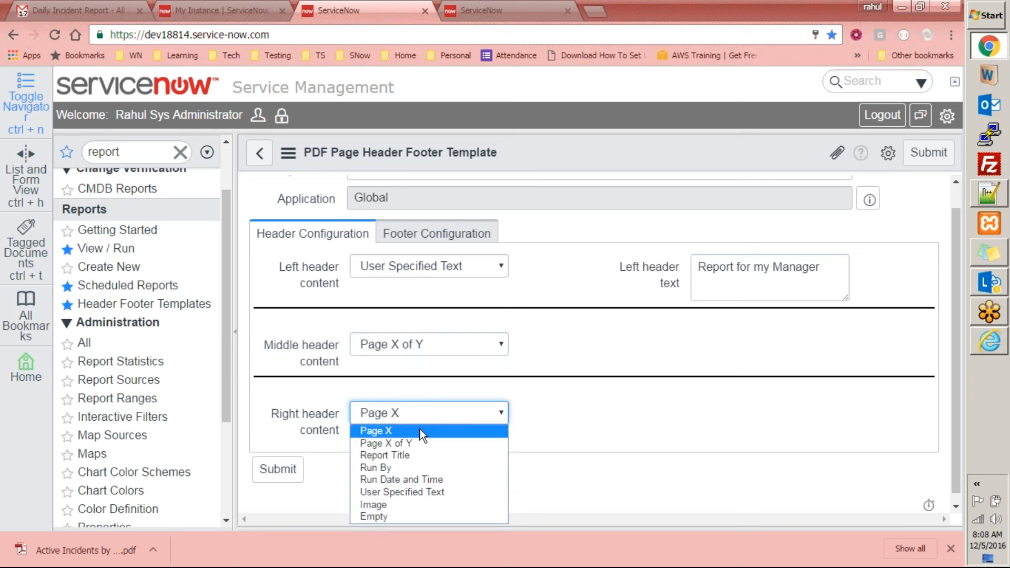
pyautogui.click(406, 466)
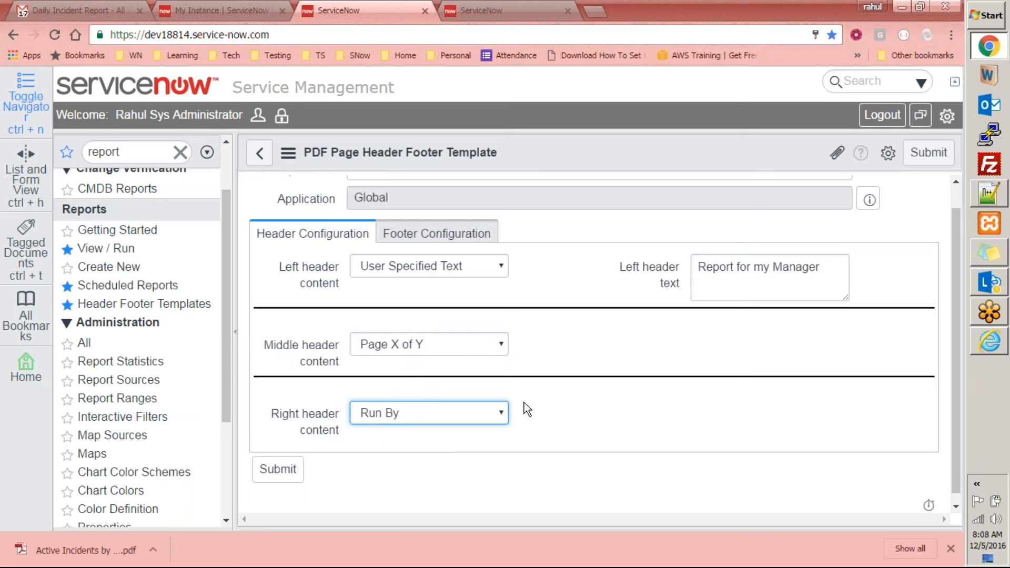
# Set the left footer content to Image in the template's footer configuration
pyautogui.click(433, 247)
pyautogui.click(411, 266)
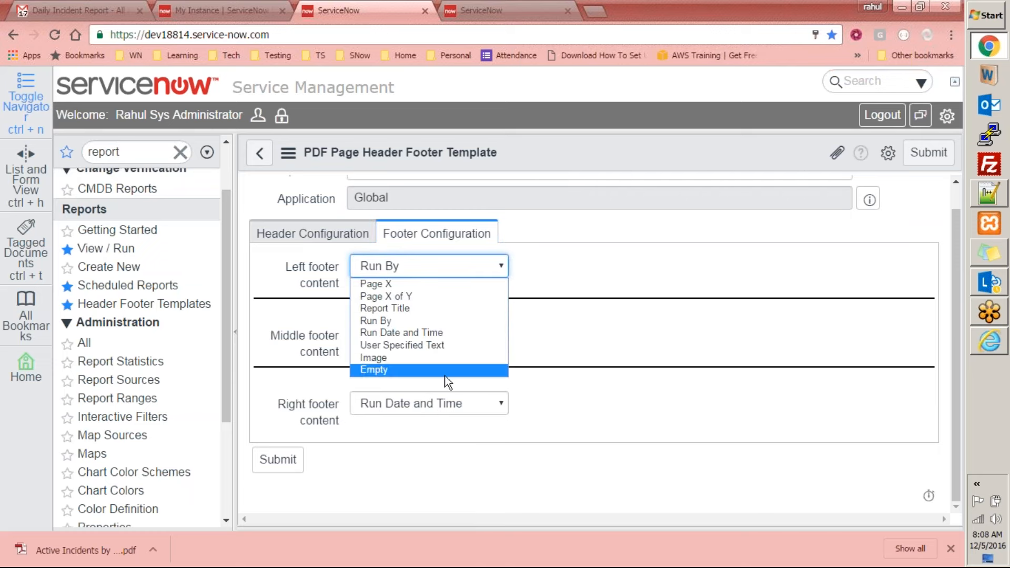
pyautogui.click(622, 316)
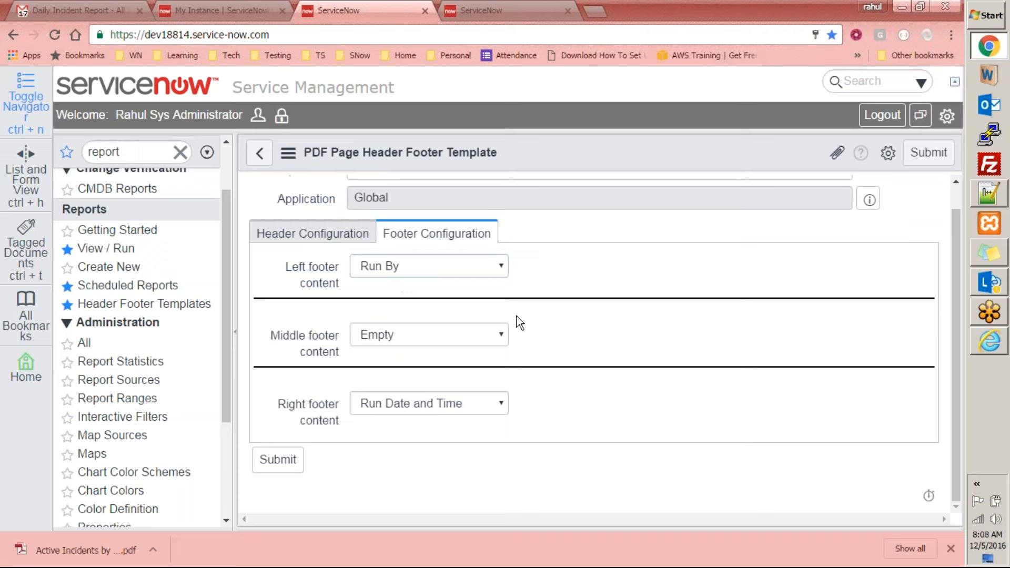
pyautogui.click(471, 269)
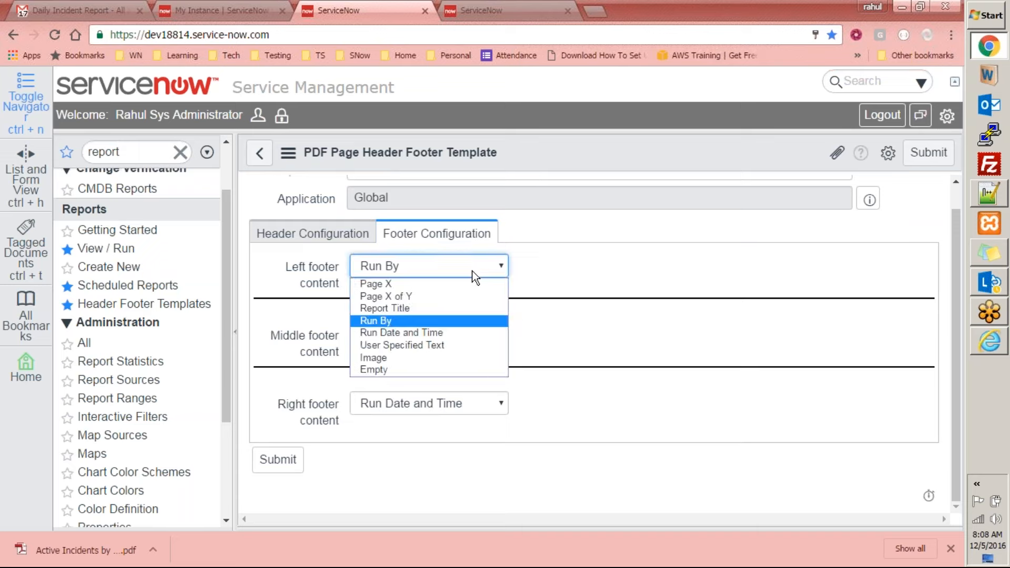
pyautogui.click(428, 358)
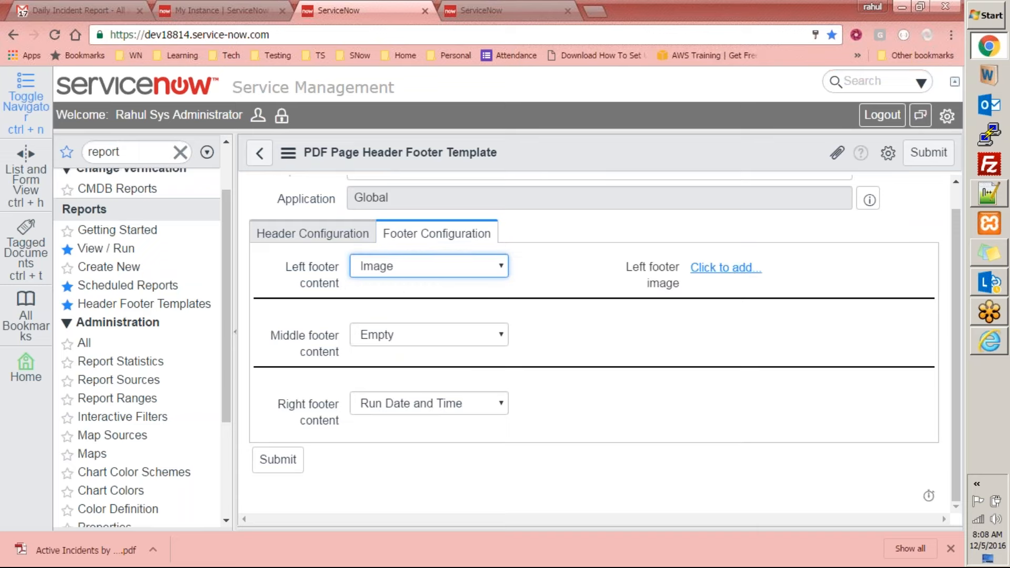
# Start adding the left footer image and browse to the TuraSys folder on the Data (D:) drive
pyautogui.click(747, 271)
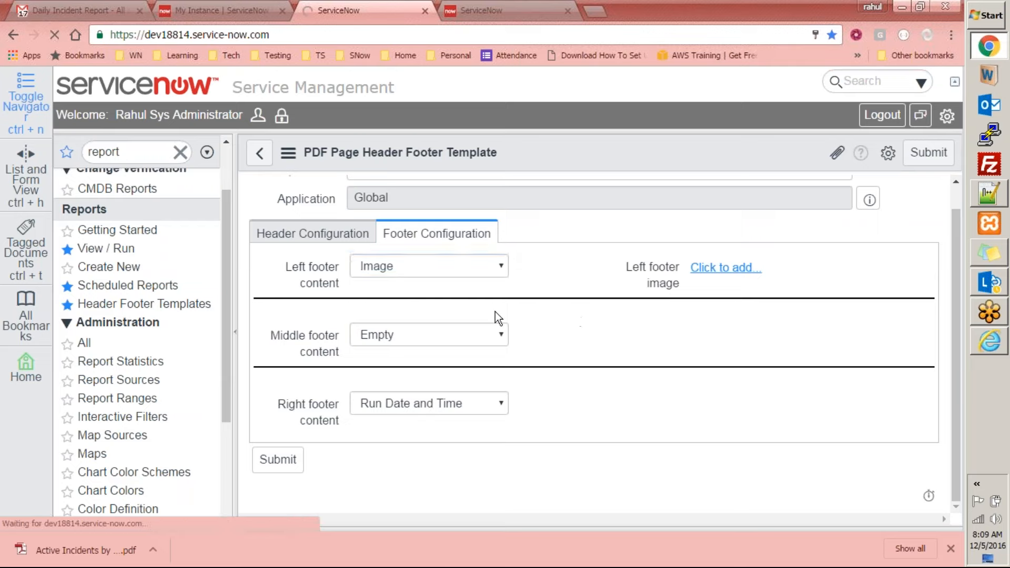
pyautogui.click(314, 216)
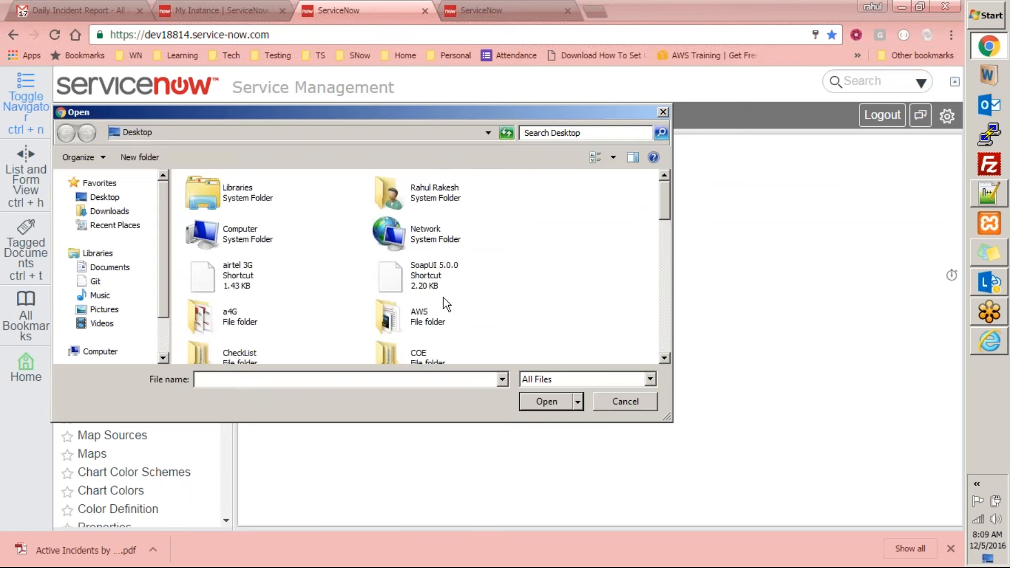
pyautogui.click(428, 278)
pyautogui.scroll(-4, 462, 282)
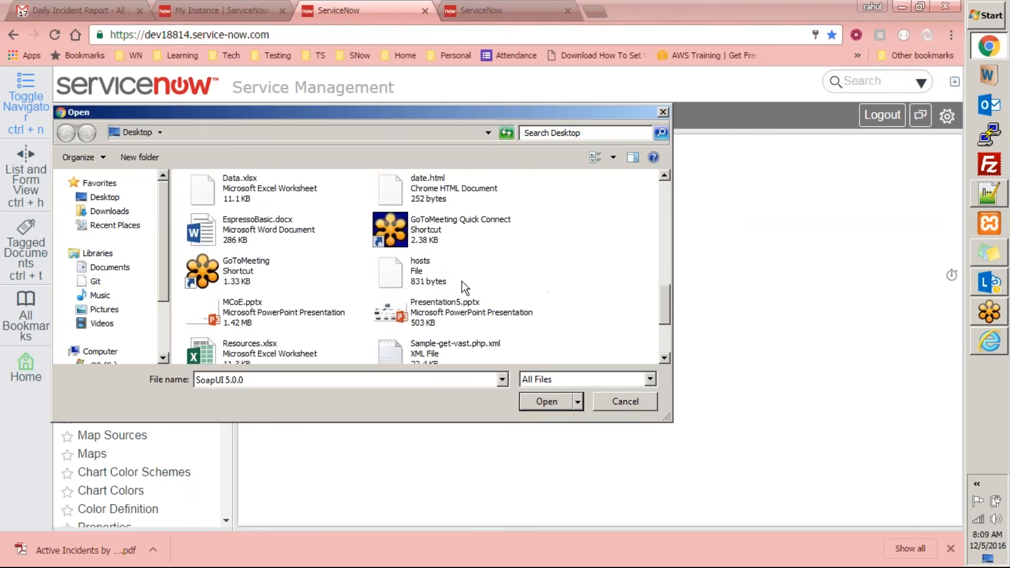
pyautogui.scroll(10, 462, 282)
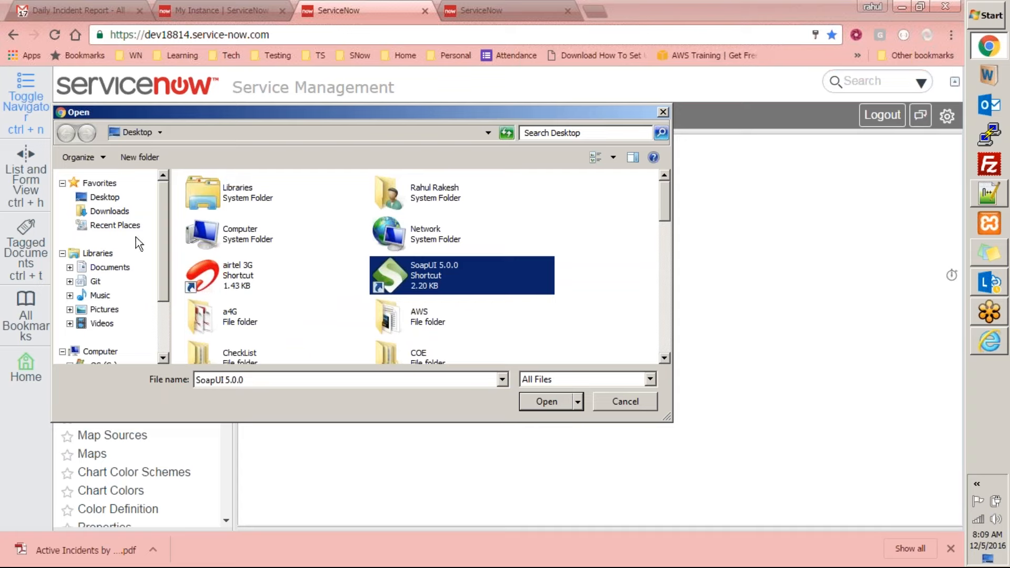
pyautogui.scroll(-2, 106, 302)
pyautogui.click(105, 317)
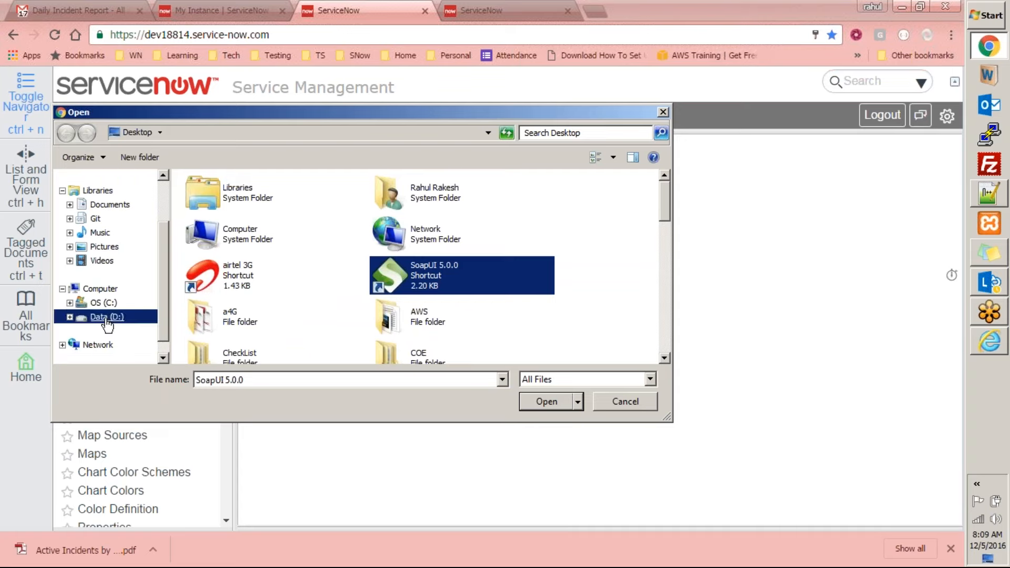
pyautogui.click(243, 298)
pyautogui.press('t')
pyautogui.press('Return')
# Find Email Signature.png within the TuraSys subfolders and add it as the left footer image
pyautogui.press('Down')
pyautogui.press('Down')
pyautogui.press('Down')
pyautogui.press('Down')
pyautogui.press('Down')
pyautogui.press('Down')
pyautogui.press('Up')
pyautogui.press('Up')
pyautogui.press('Up')
pyautogui.press('Down')
pyautogui.press('Down')
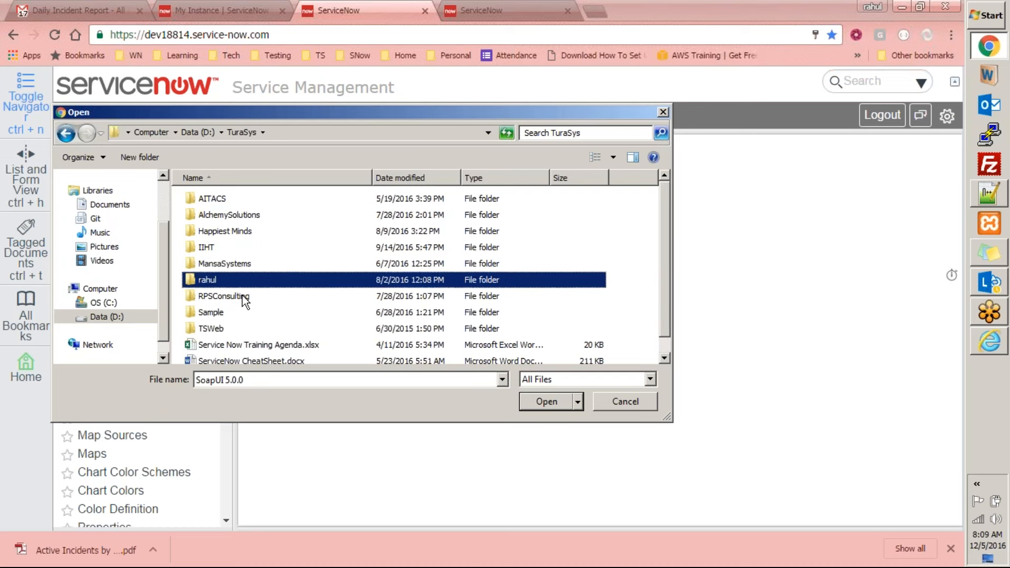
pyautogui.press('Down')
pyautogui.press('Down')
pyautogui.press('Up')
pyautogui.press('Up')
pyautogui.press('Return')
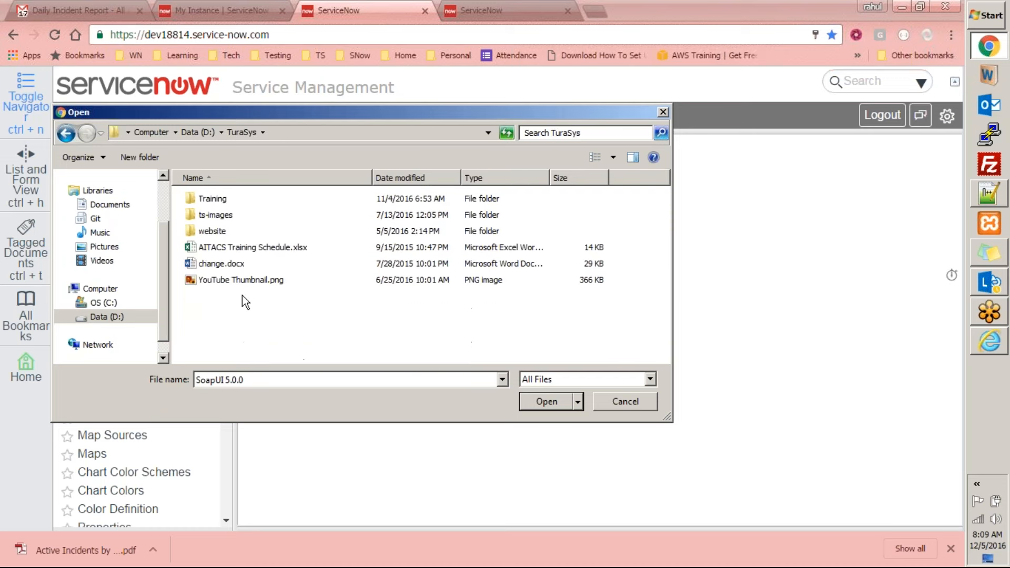
pyautogui.press('Down')
pyautogui.press('Return')
pyautogui.press('d')
pyautogui.press('Right')
pyautogui.press('Return')
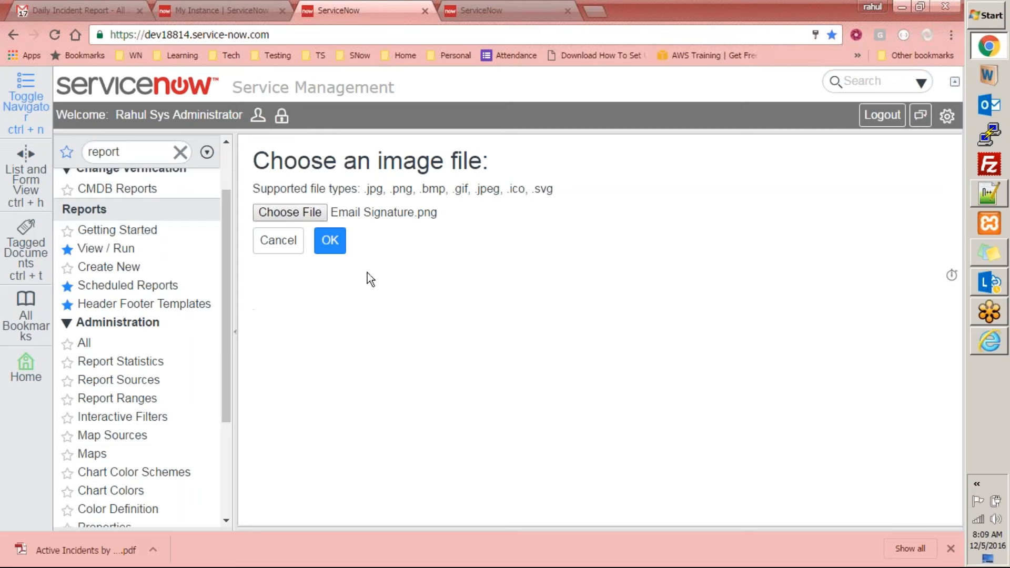
pyautogui.click(330, 241)
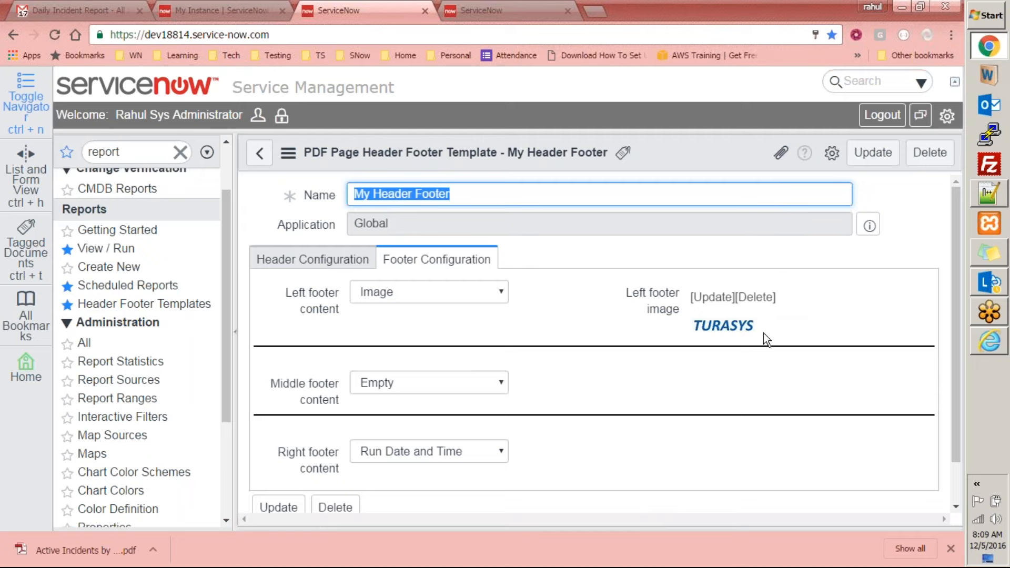
# Set the middle footer content to User Specified Text with the text "Sample text"
pyautogui.scroll(-1, 524, 317)
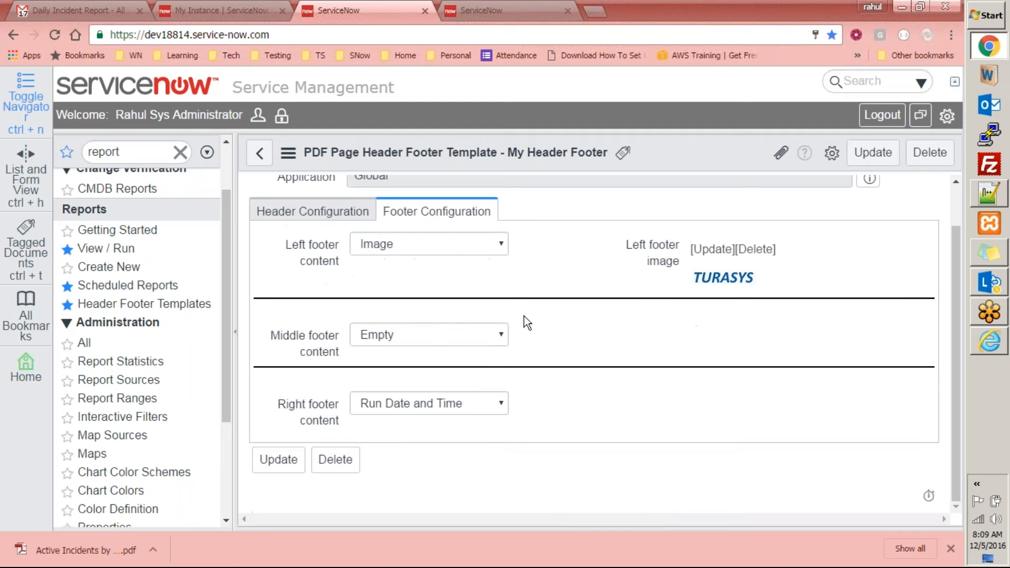
pyautogui.click(435, 337)
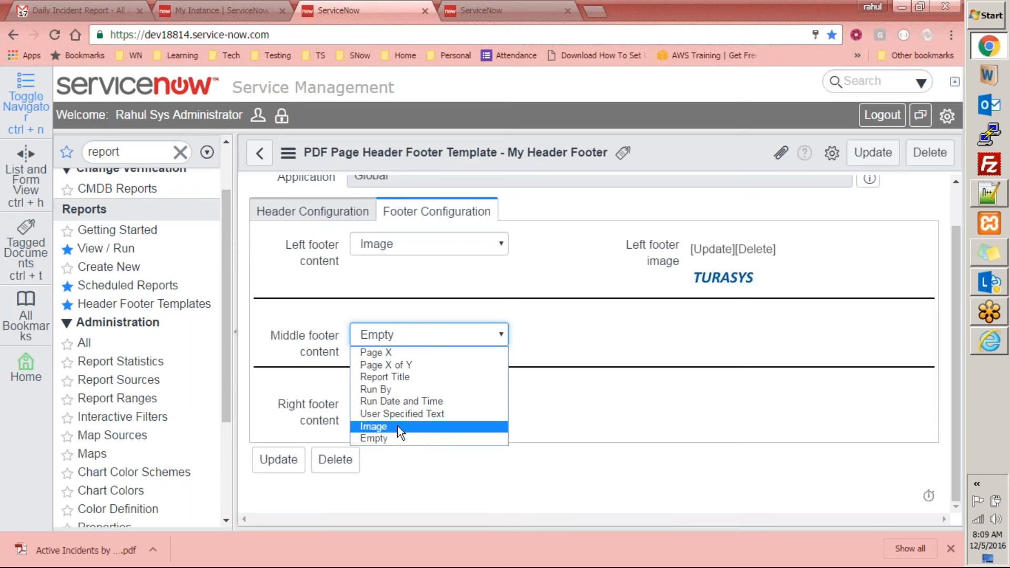
pyautogui.click(411, 413)
pyautogui.click(722, 340)
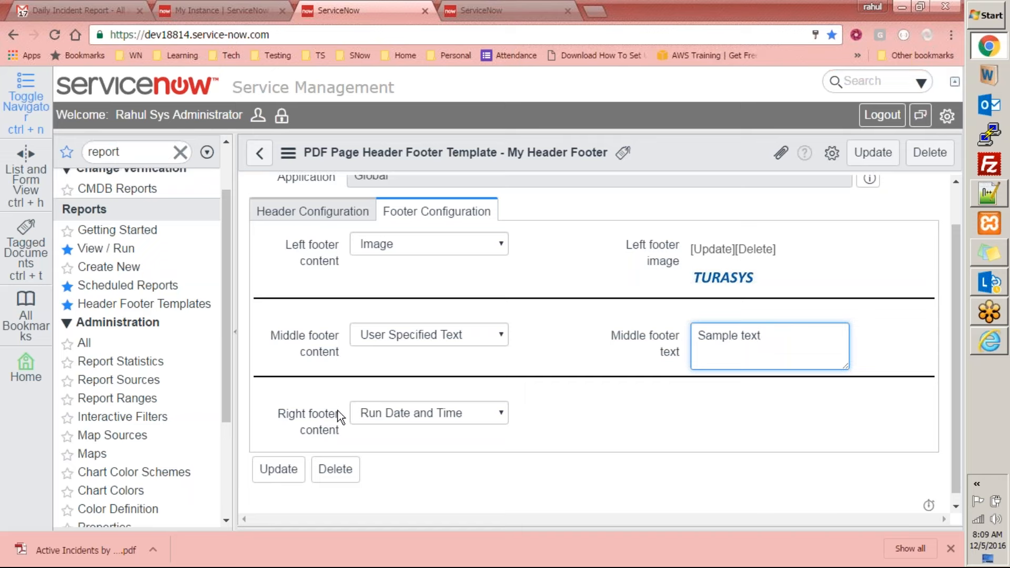
# Set the right footer content to Page X and save the updated header footer template
pyautogui.click(417, 413)
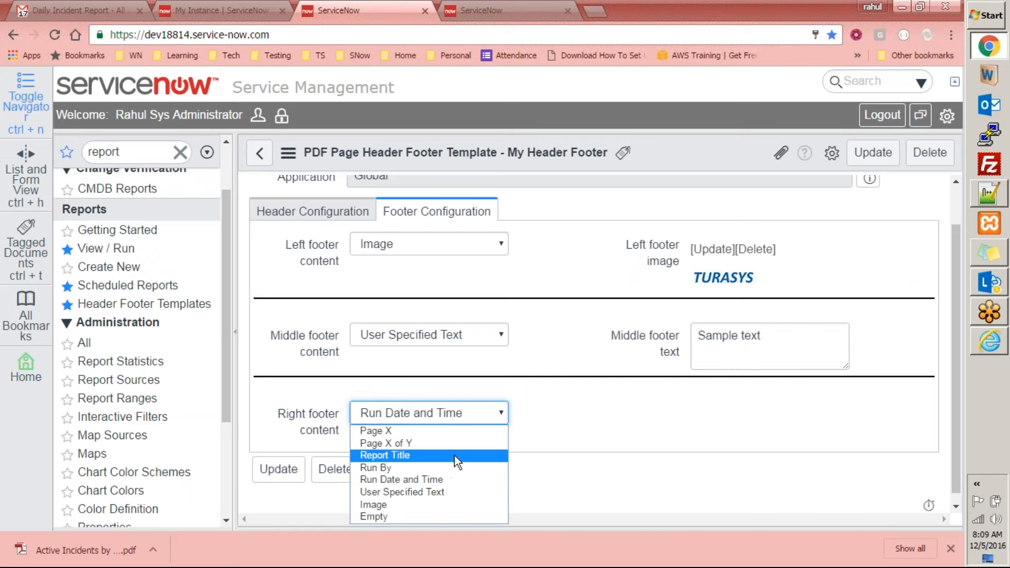
pyautogui.click(469, 431)
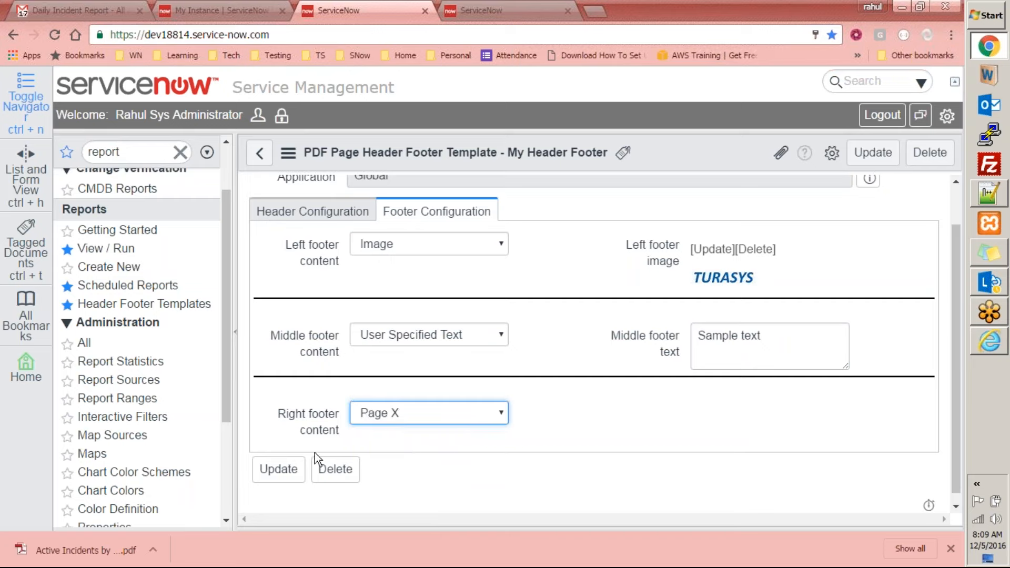
pyautogui.scroll(1, 408, 345)
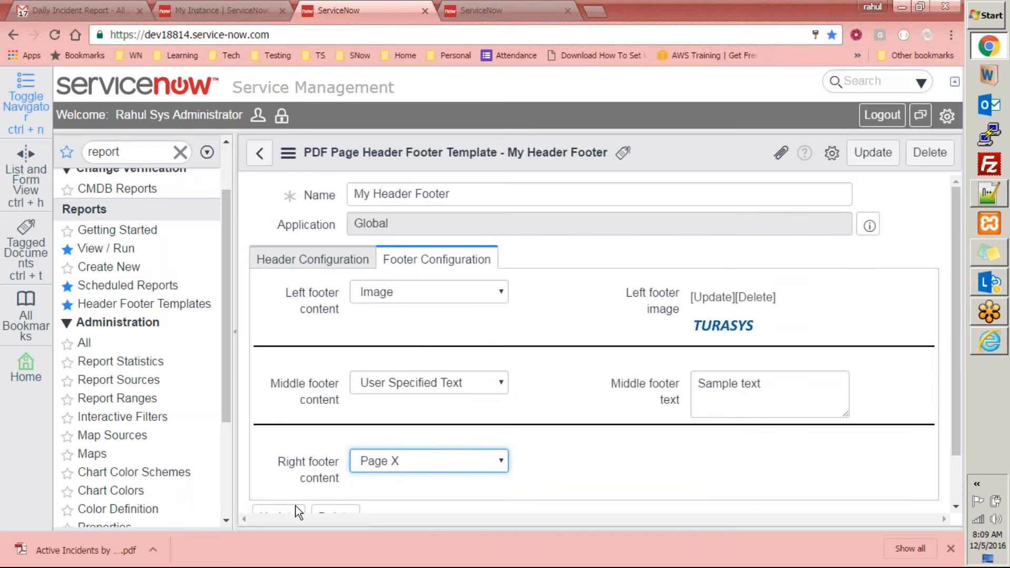
pyautogui.scroll(-1, 279, 408)
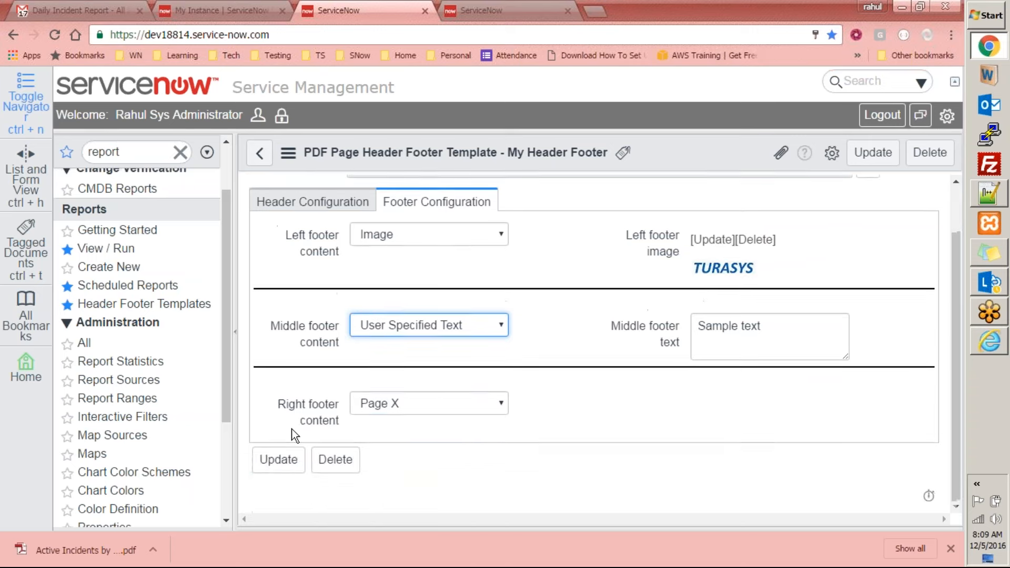
pyautogui.click(278, 459)
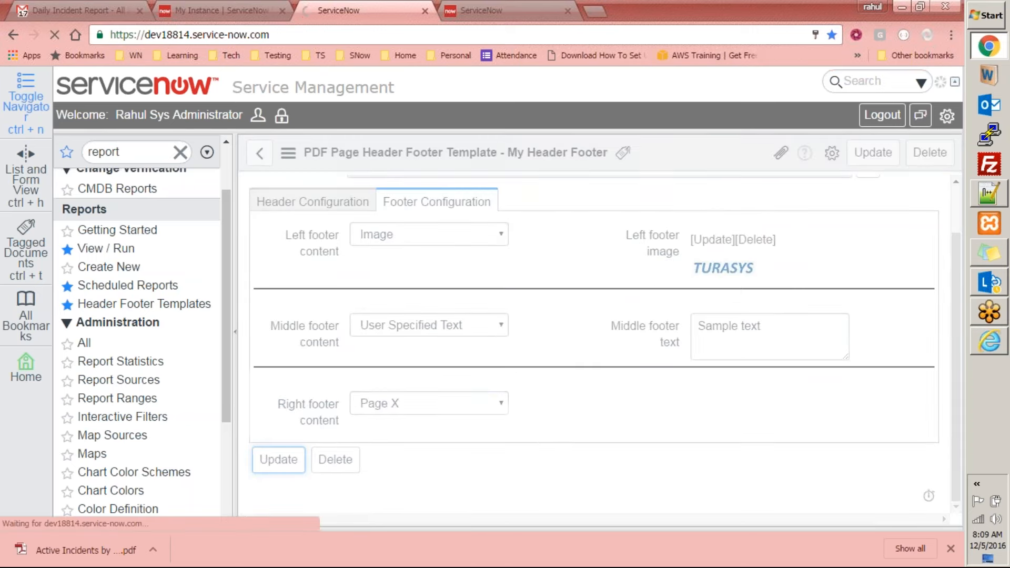
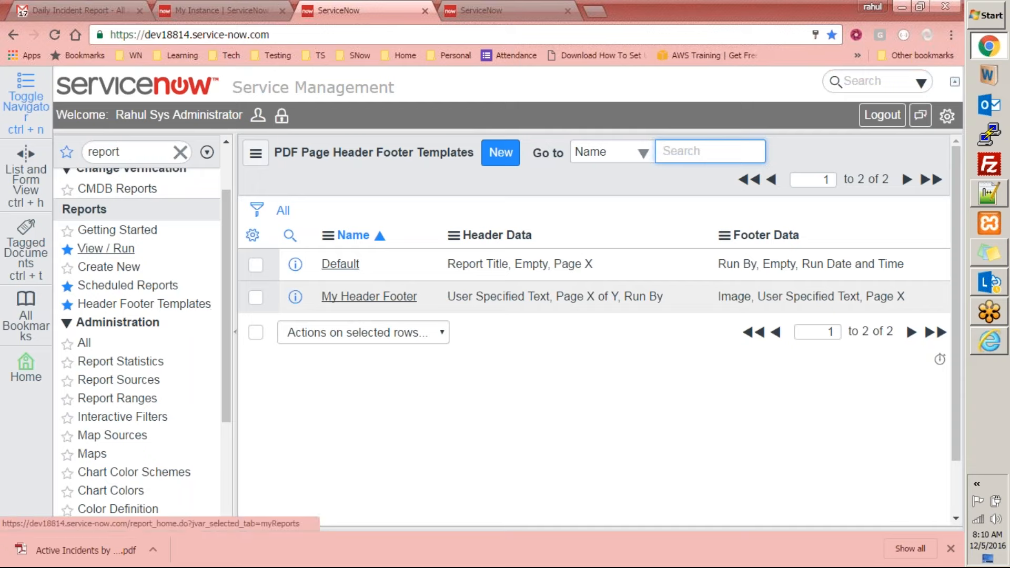
# Find the "Active Incidents by Day" report among the saved reports by searching "active incid" and open it
pyautogui.click(108, 251)
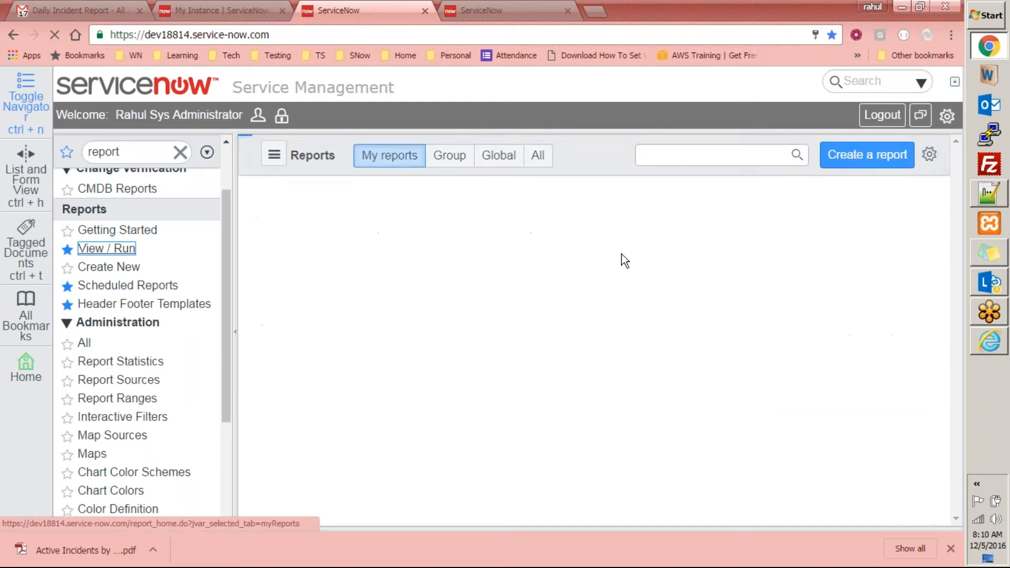
pyautogui.click(745, 153)
pyautogui.write('active')
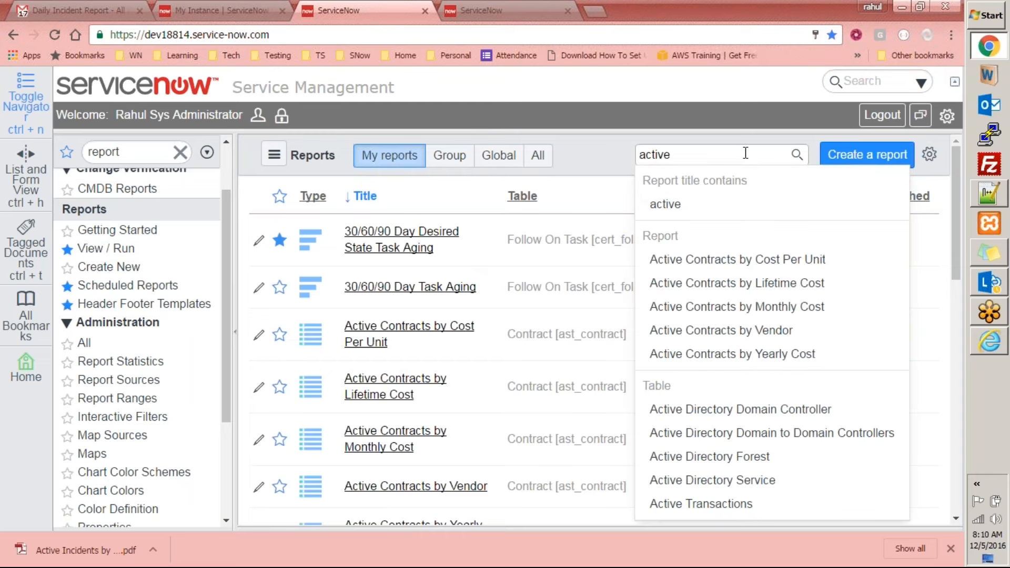
pyautogui.write(' incid')
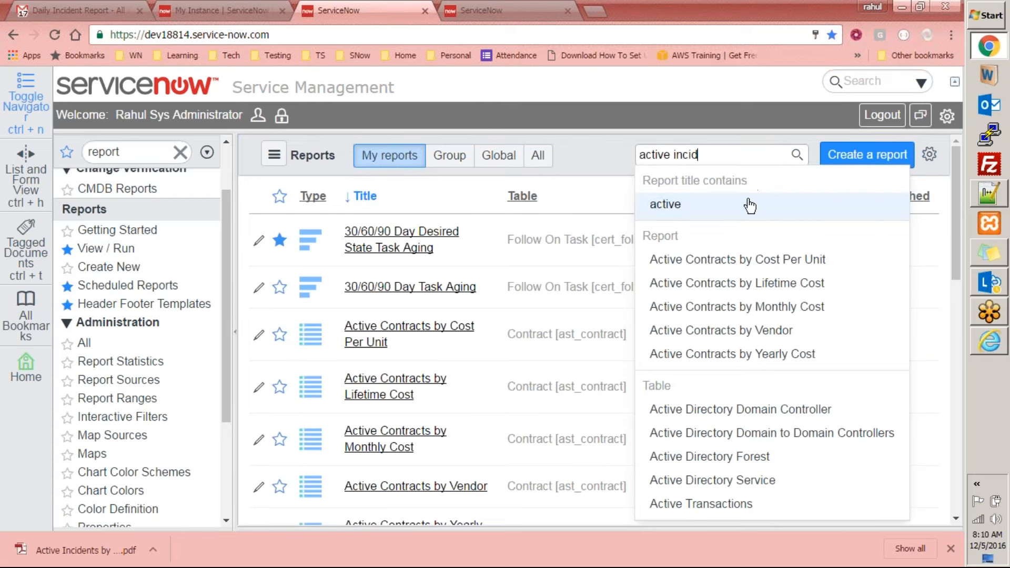
pyautogui.click(743, 256)
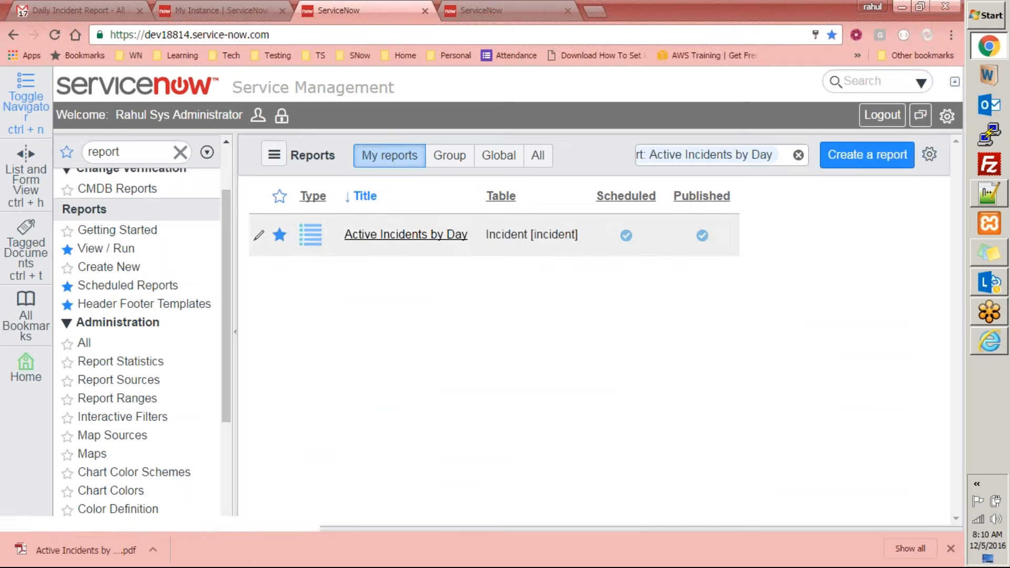
pyautogui.click(421, 235)
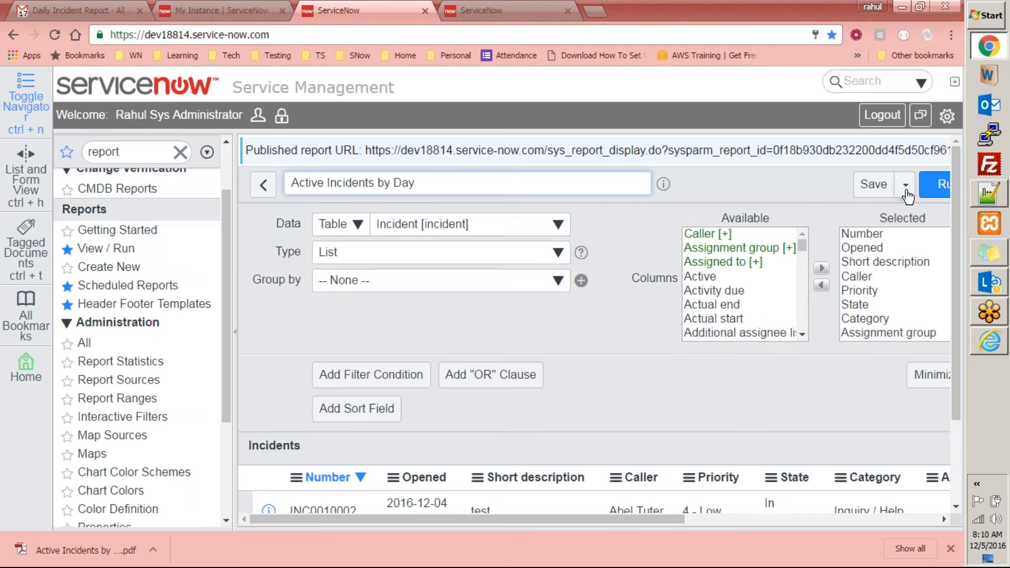
# Set the report's export Header Footer Template to My Header Footer and save the report
pyautogui.click(905, 185)
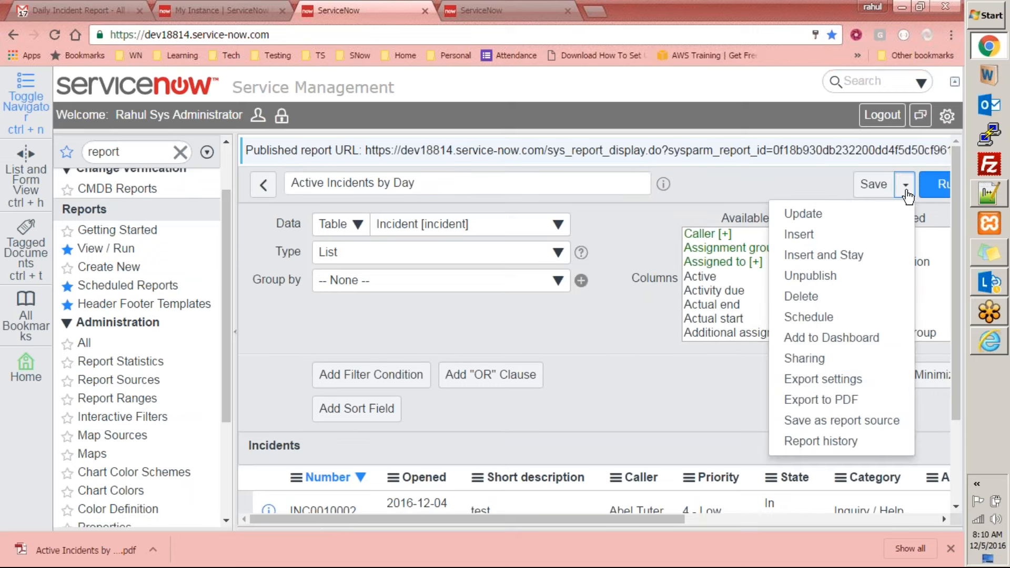
pyautogui.click(801, 380)
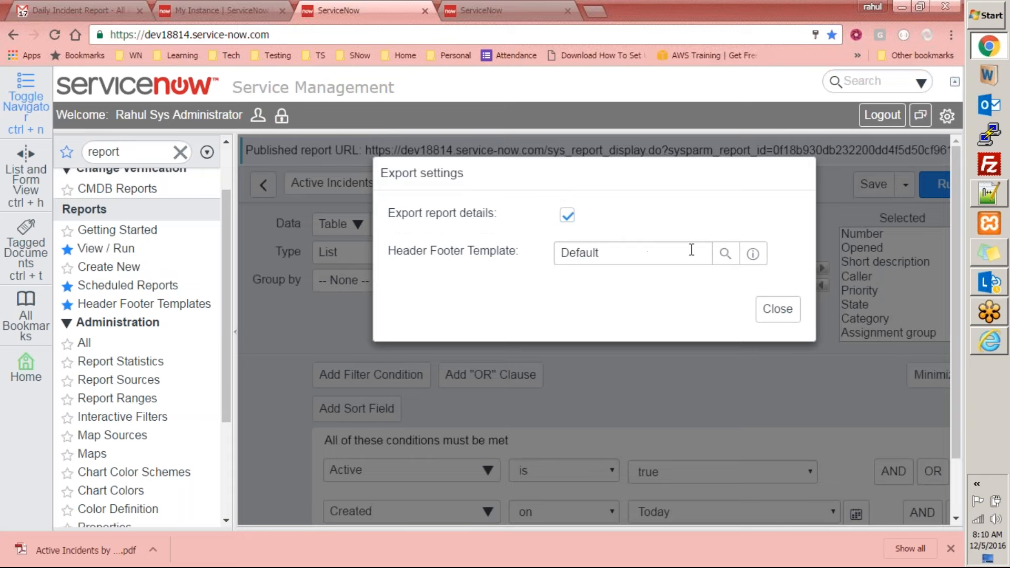
pyautogui.click(724, 253)
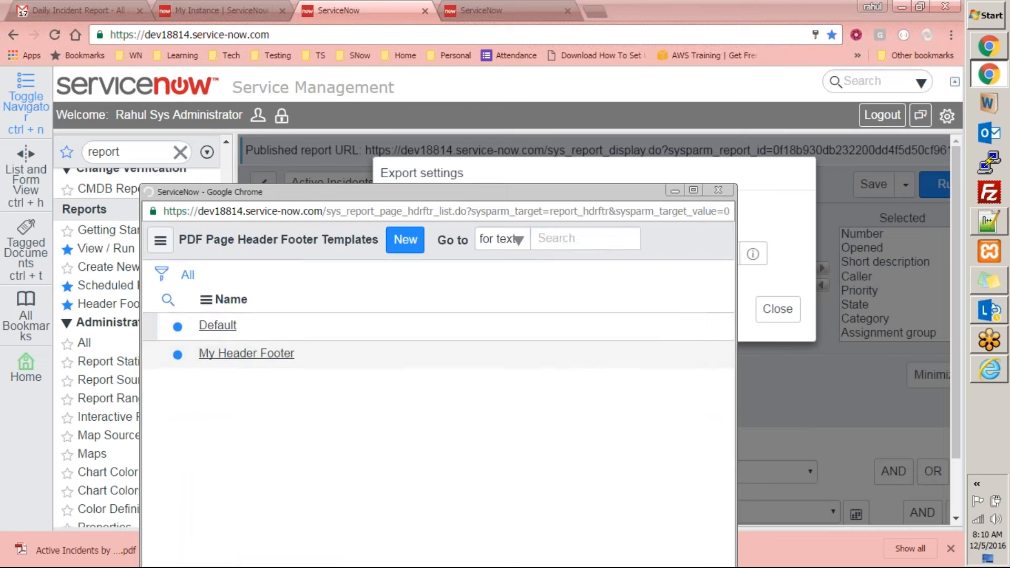
pyautogui.click(227, 383)
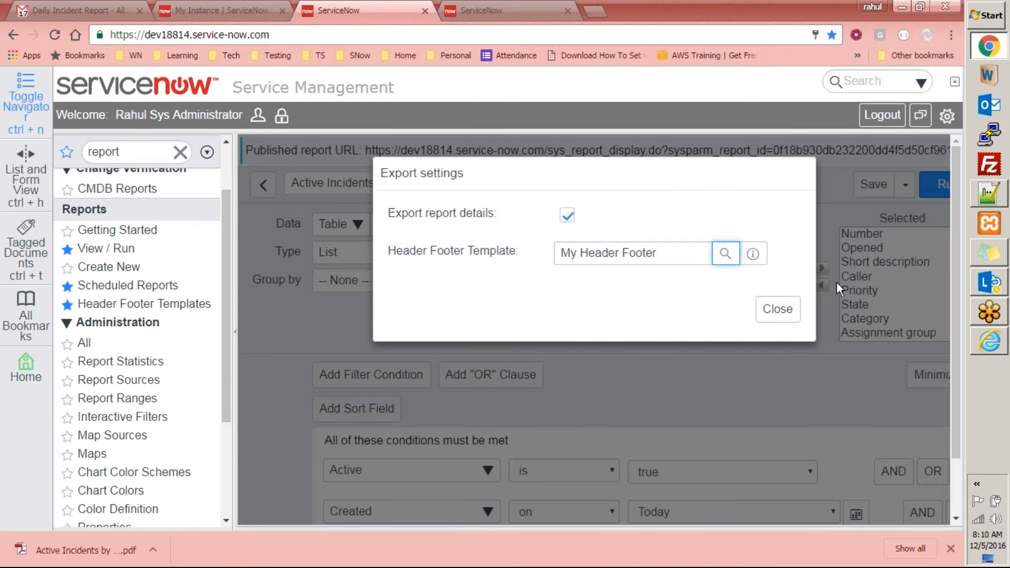
pyautogui.click(767, 313)
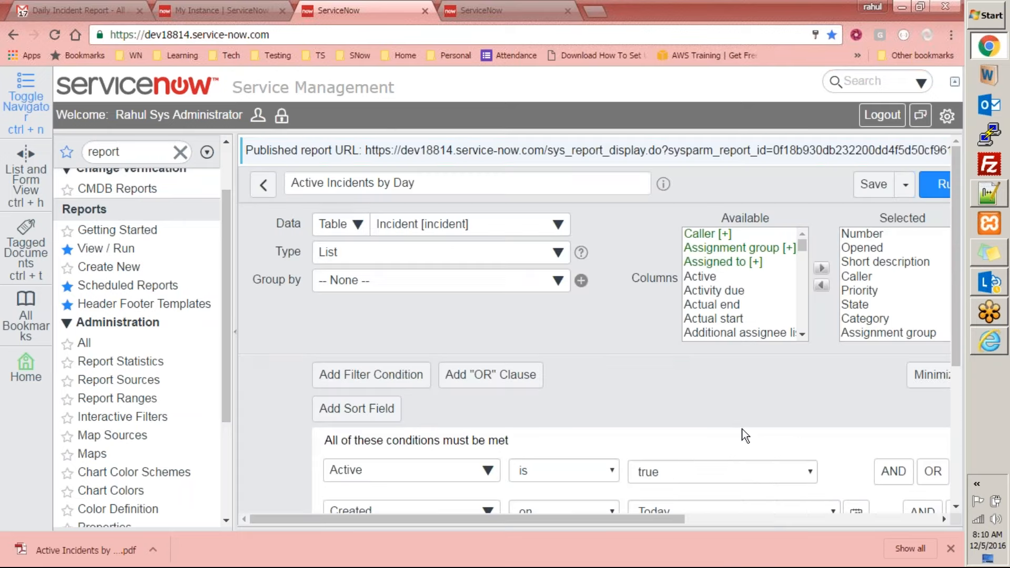
pyautogui.moveTo(645, 515); pyautogui.dragTo(759, 250)
pyautogui.click(768, 184)
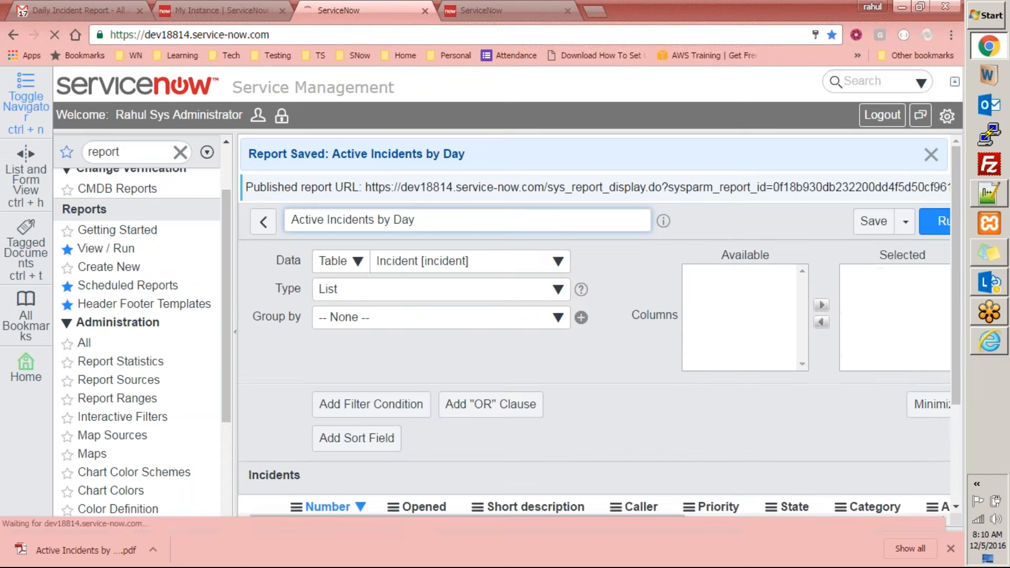
pyautogui.click(861, 223)
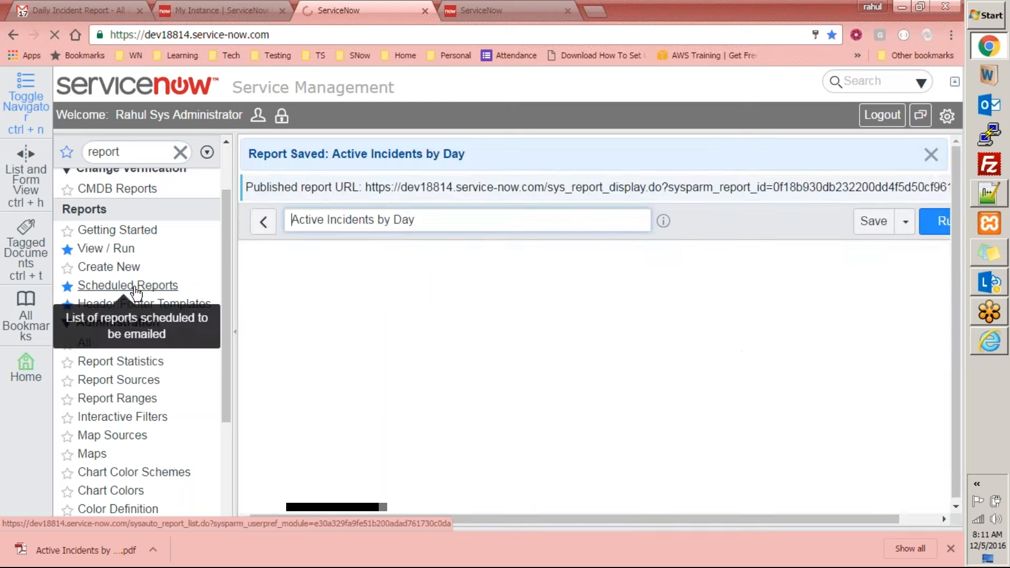
# Open the scheduled email record for Active Incidents by Day, make it inactive and save it
pyautogui.click(136, 288)
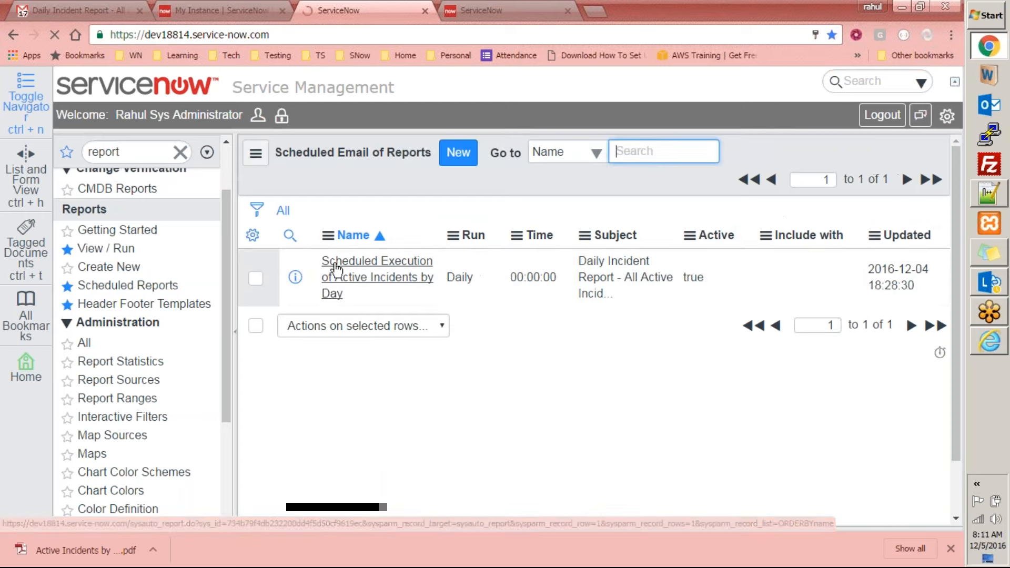
pyautogui.click(351, 267)
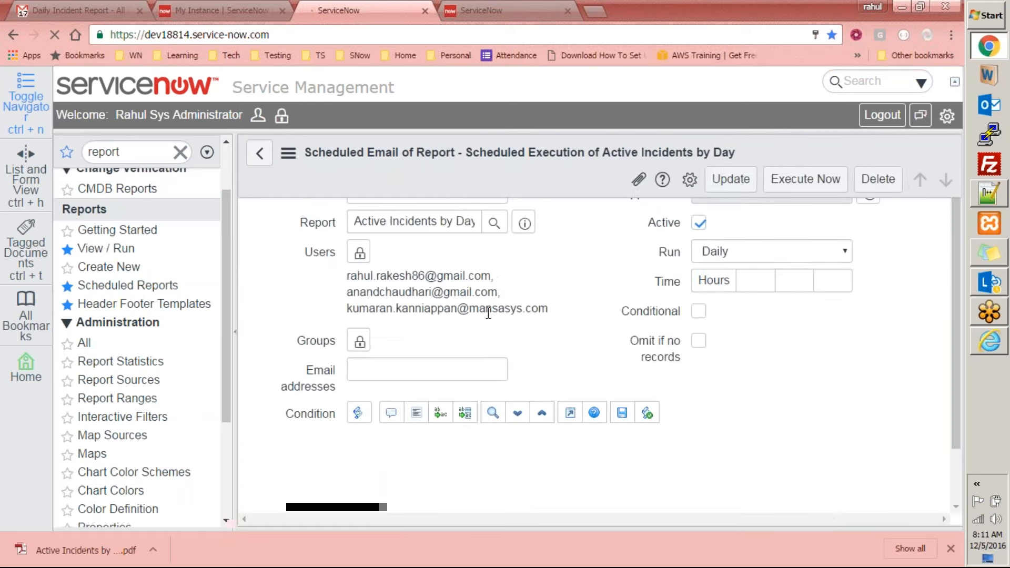
pyautogui.click(698, 253)
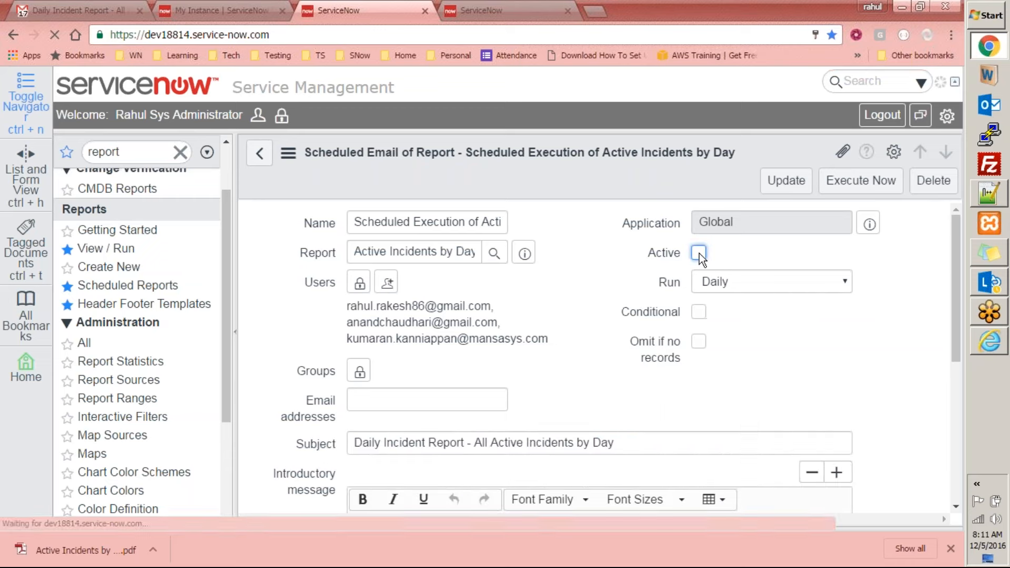
pyautogui.rightClick(671, 187)
pyautogui.click(693, 195)
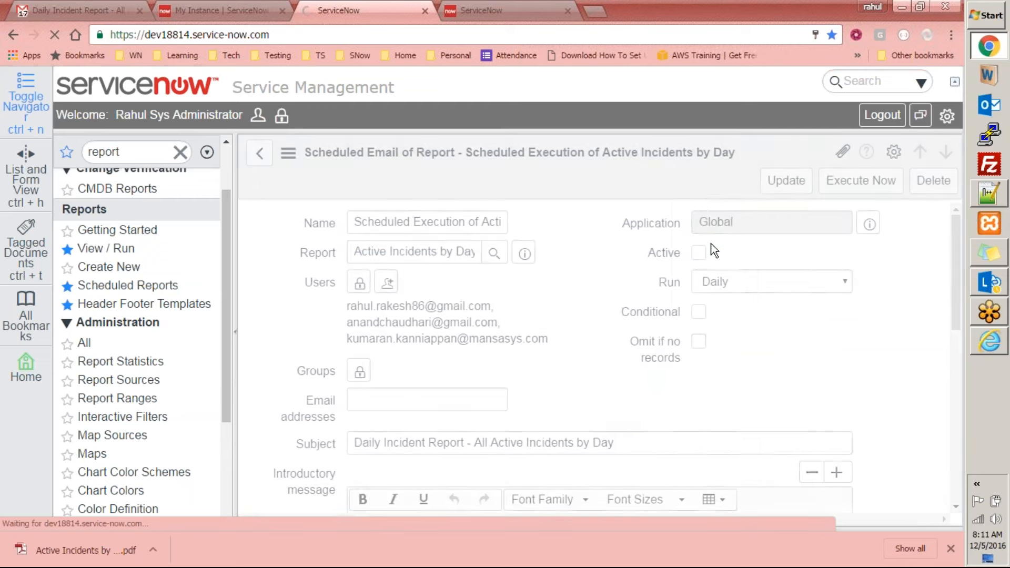
# Make the scheduled email of the report active again and save the record
pyautogui.click(697, 222)
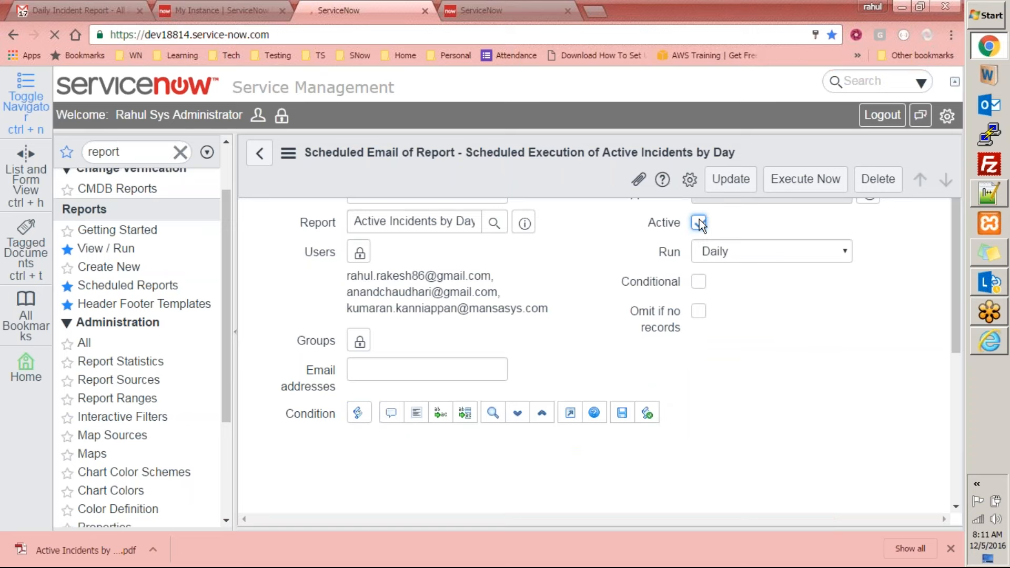
pyautogui.rightClick(720, 178)
pyautogui.click(662, 172)
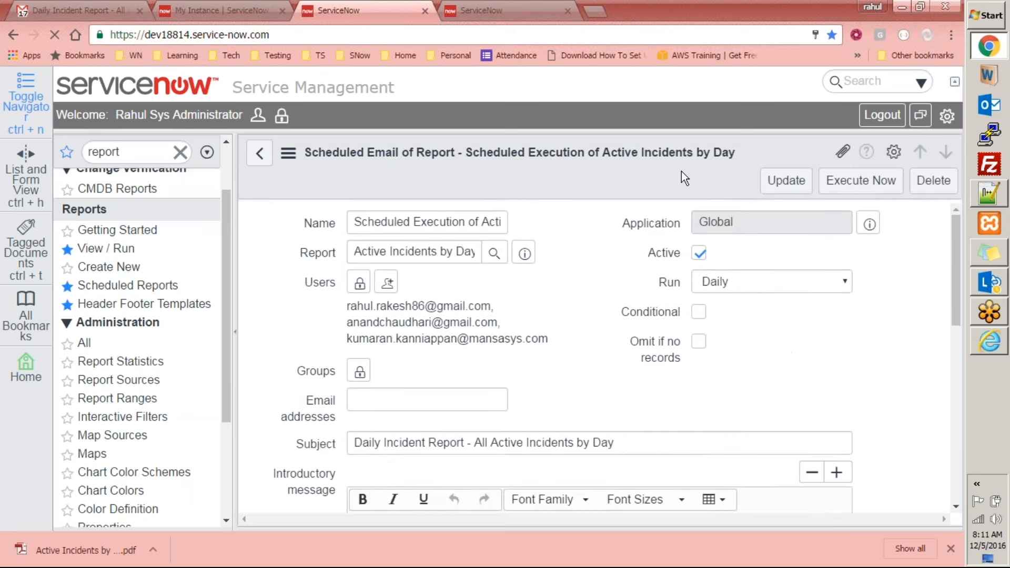
# Update the scheduled email record with its Active option turned off
pyautogui.click(786, 181)
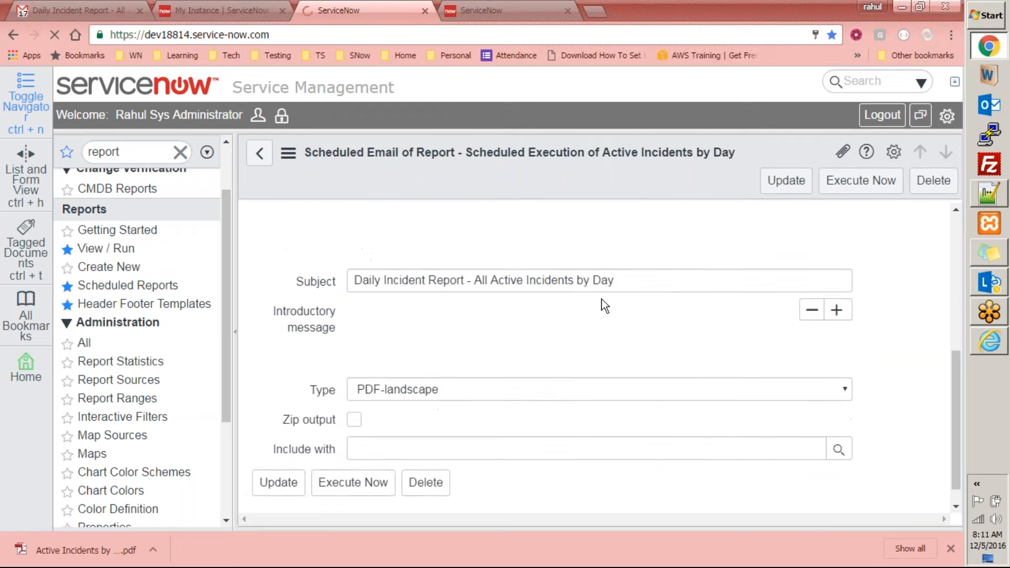
pyautogui.click(288, 324)
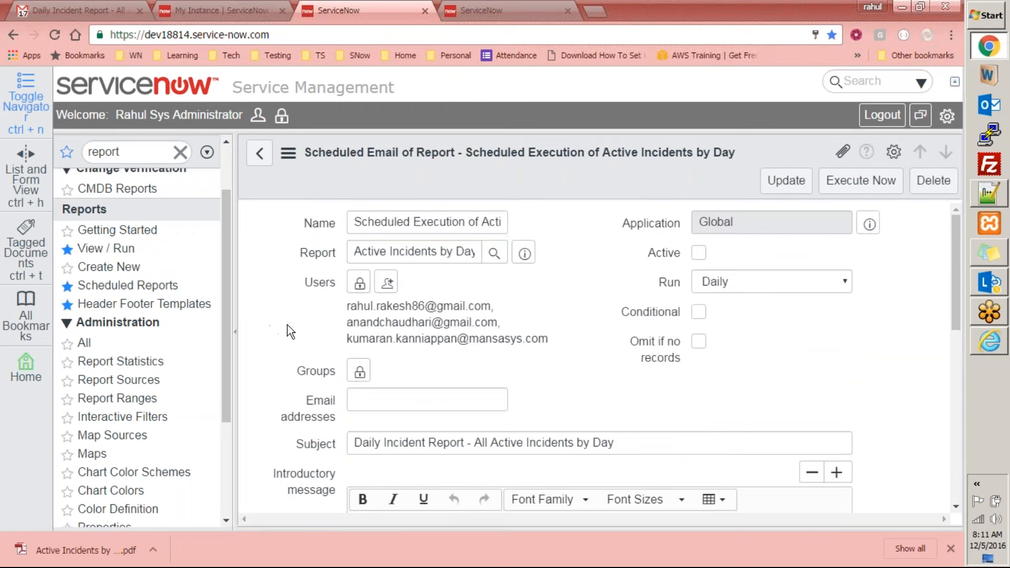
pyautogui.scroll(-6, 291, 326)
pyautogui.scroll(-3, 421, 368)
pyautogui.scroll(5, 497, 391)
# Switch to Gmail and refresh the inbox to check for a new Daily Incident Report email
pyautogui.click(79, 11)
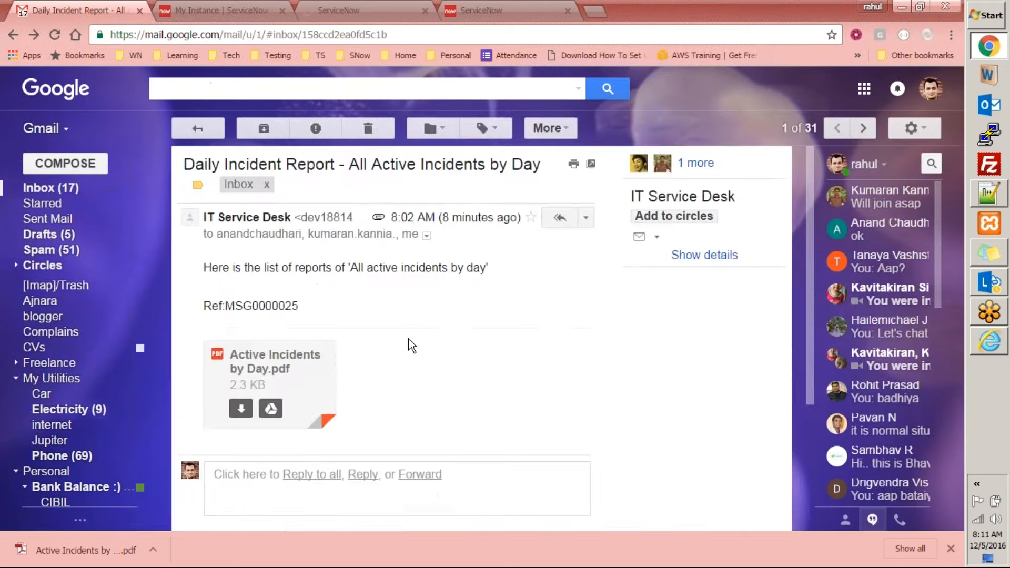
pyautogui.click(51, 189)
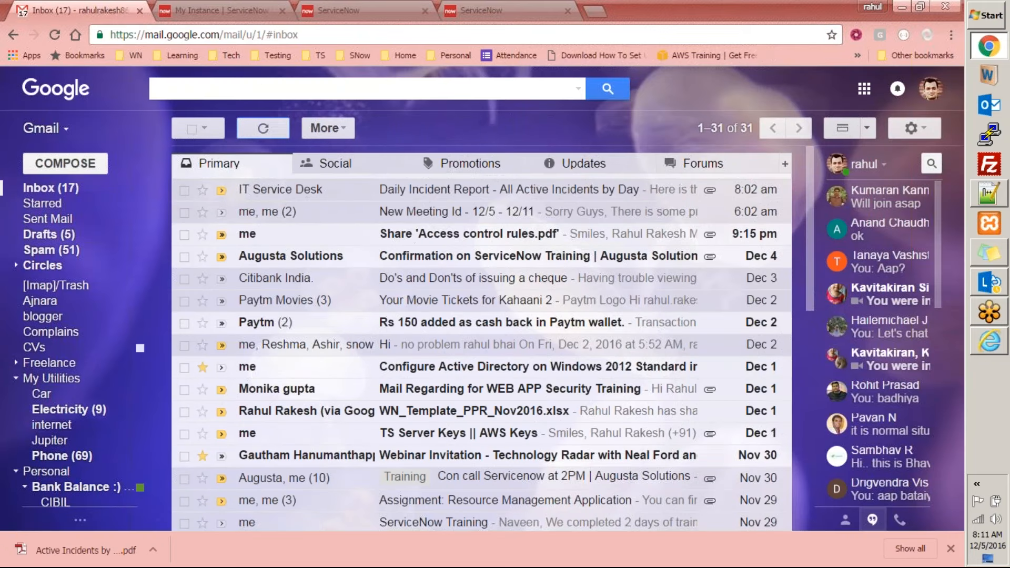
pyautogui.click(266, 130)
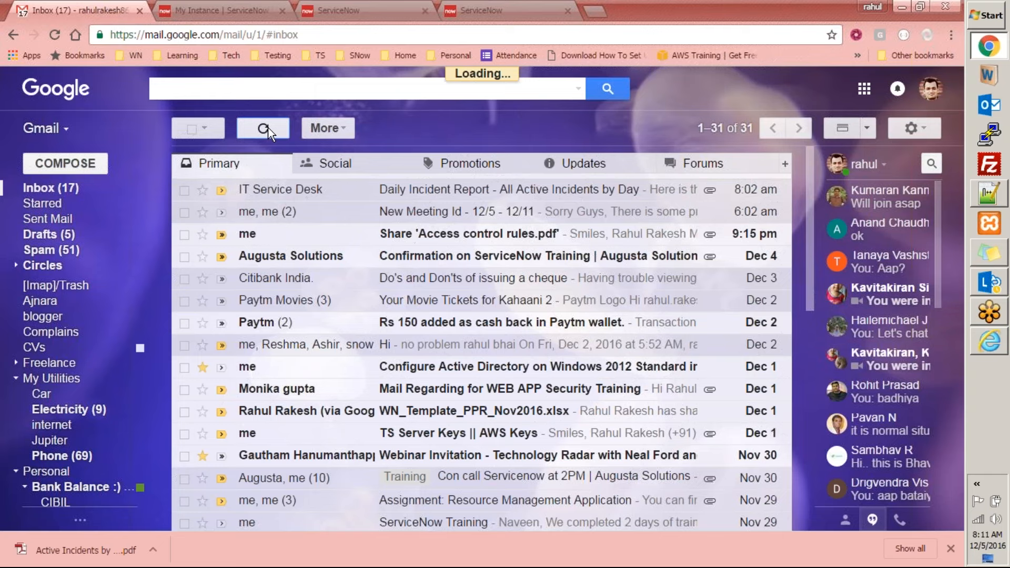
pyautogui.click(355, 12)
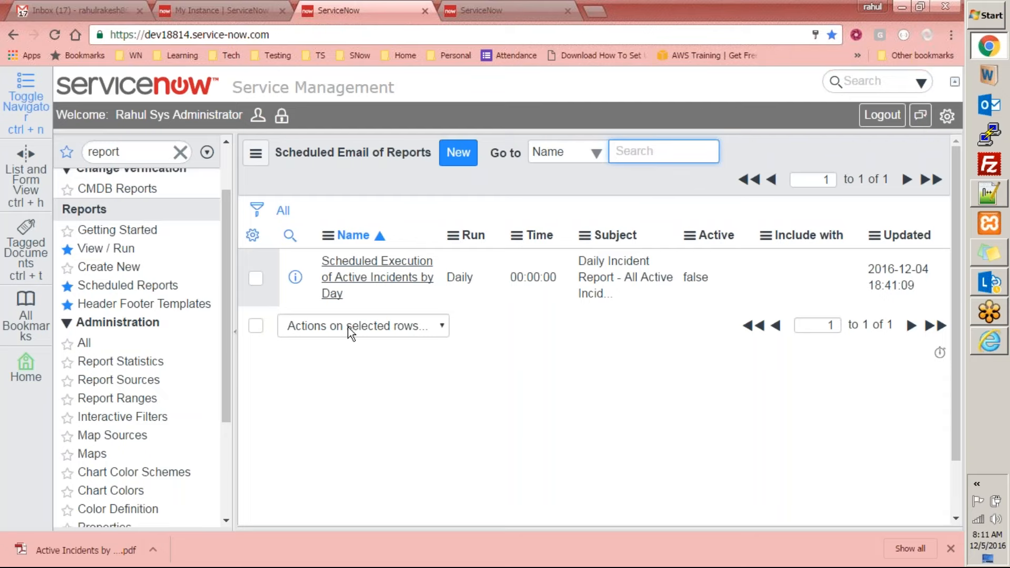
pyautogui.click(71, 9)
pyautogui.click(264, 132)
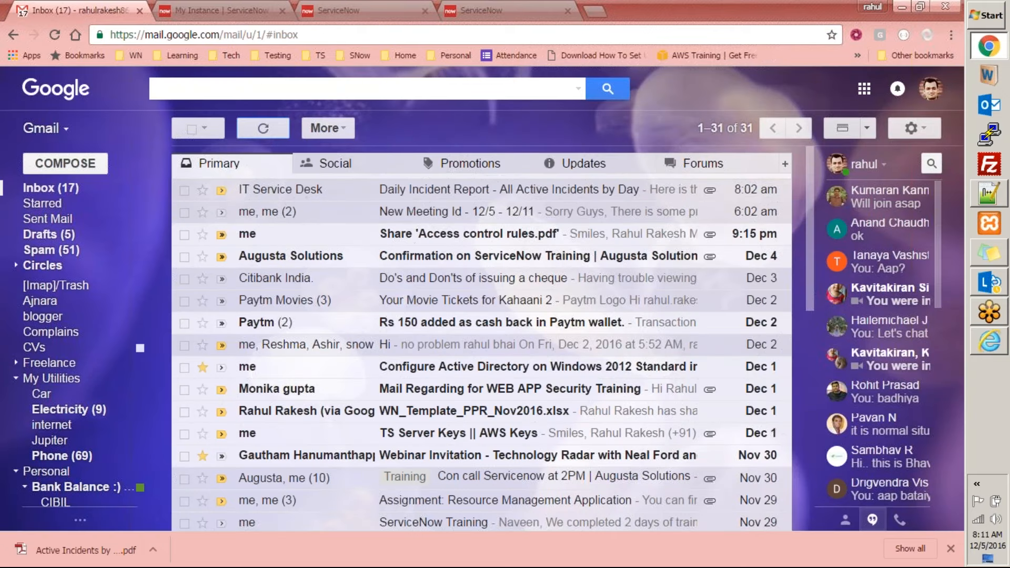
# Check today's entries in ServiceNow's system email log for the report email, and refresh the Gmail inbox again
pyautogui.click(340, 11)
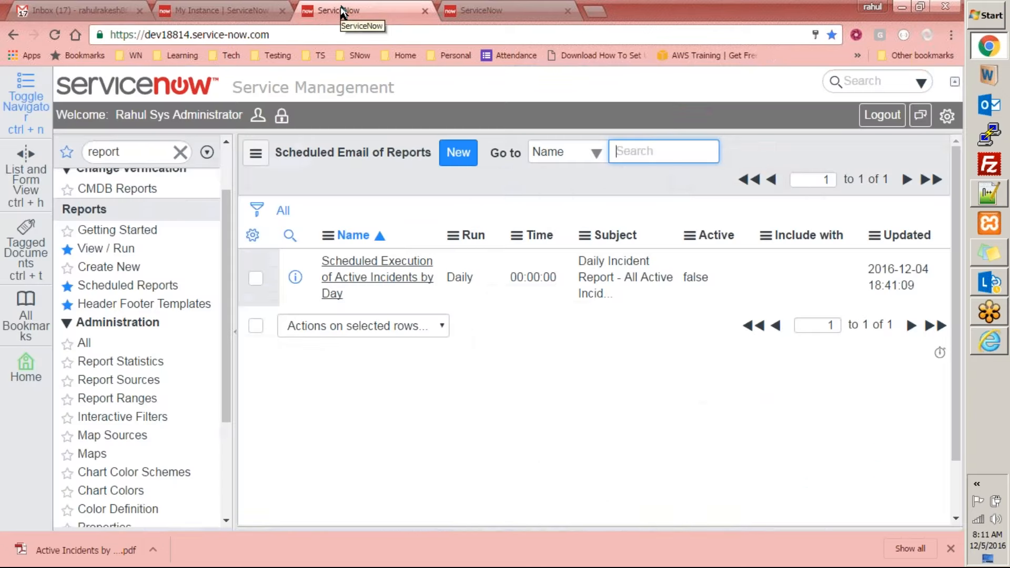
pyautogui.doubleClick(140, 156)
pyautogui.write('logs')
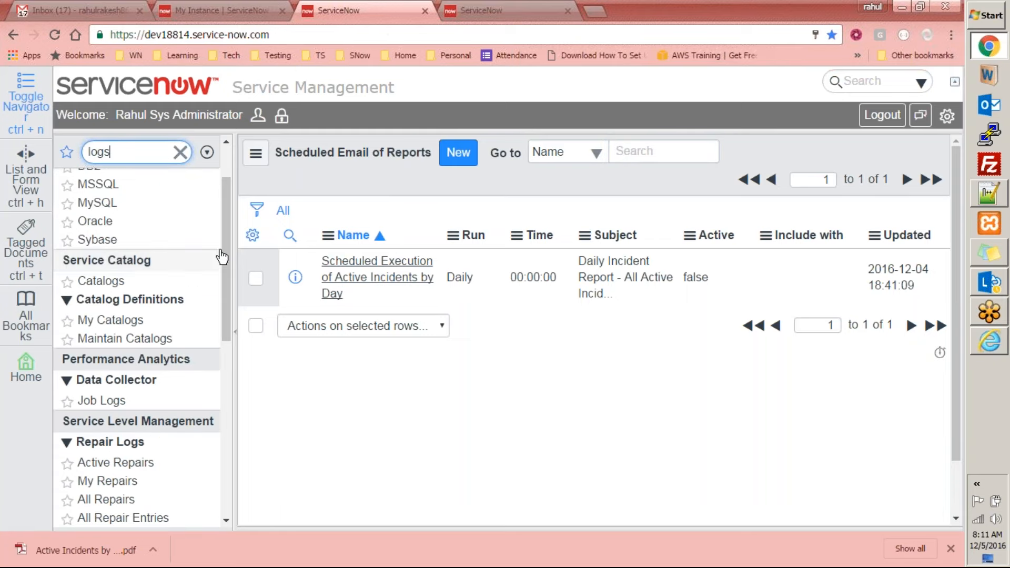
pyautogui.moveTo(227, 242); pyautogui.dragTo(226, 315)
pyautogui.click(116, 481)
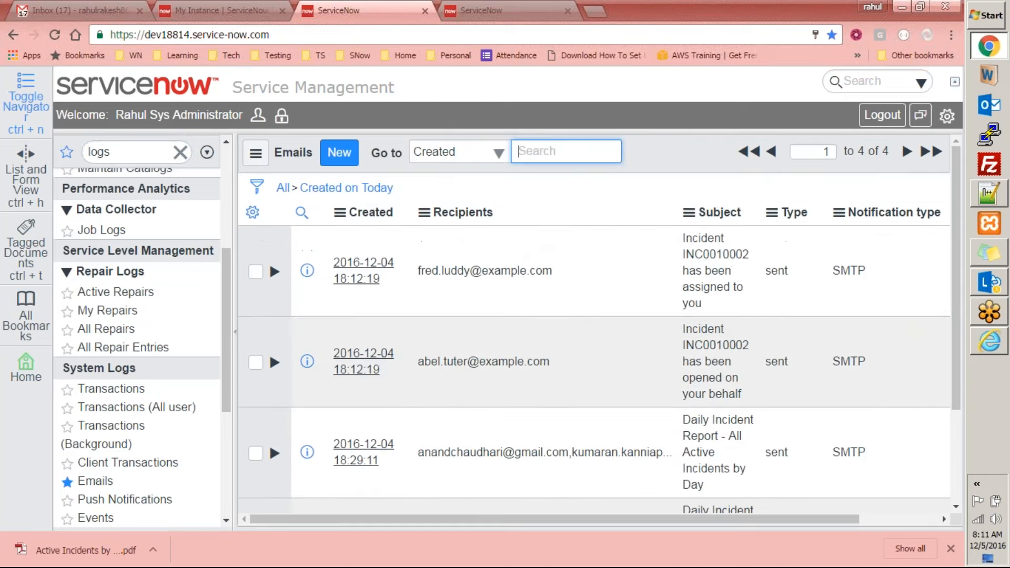
pyautogui.rightClick(672, 144)
pyautogui.click(700, 235)
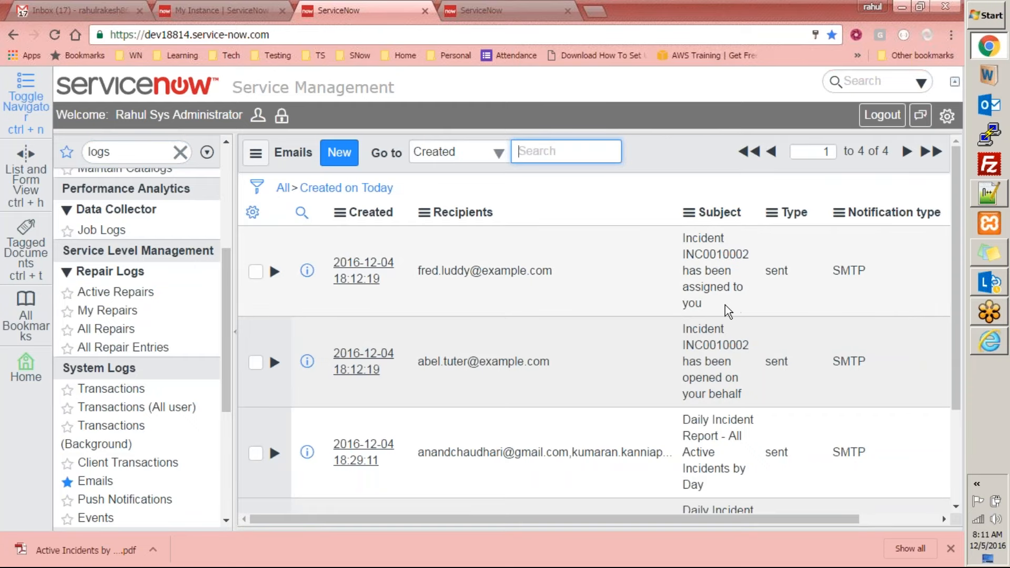
pyautogui.click(78, 4)
pyautogui.click(264, 129)
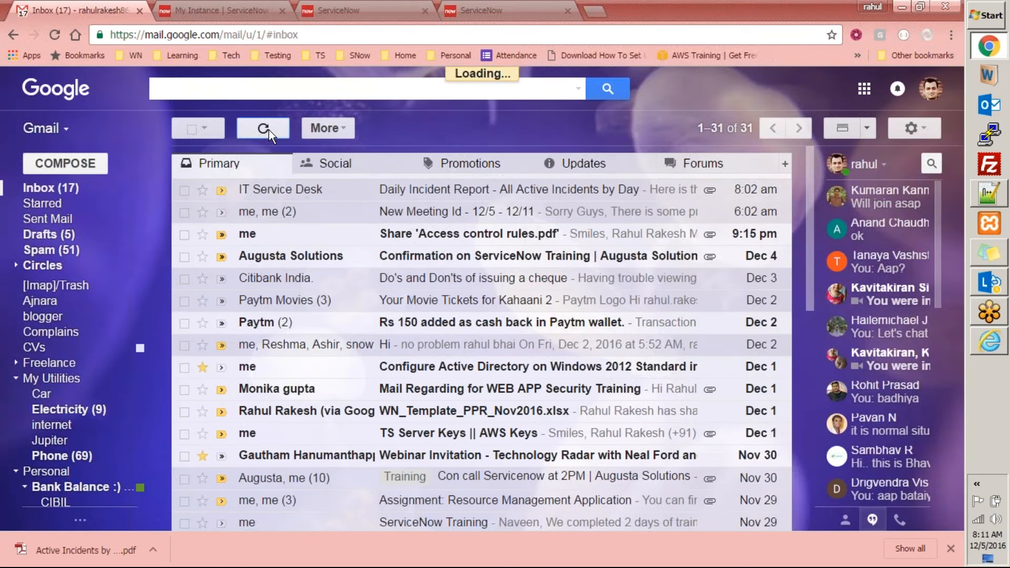
# Return to ServiceNow, reopen the scheduled email for Active Incidents by Day from Scheduled Reports, and execute it immediately
pyautogui.click(377, 9)
pyautogui.click(112, 152)
pyautogui.write('repo')
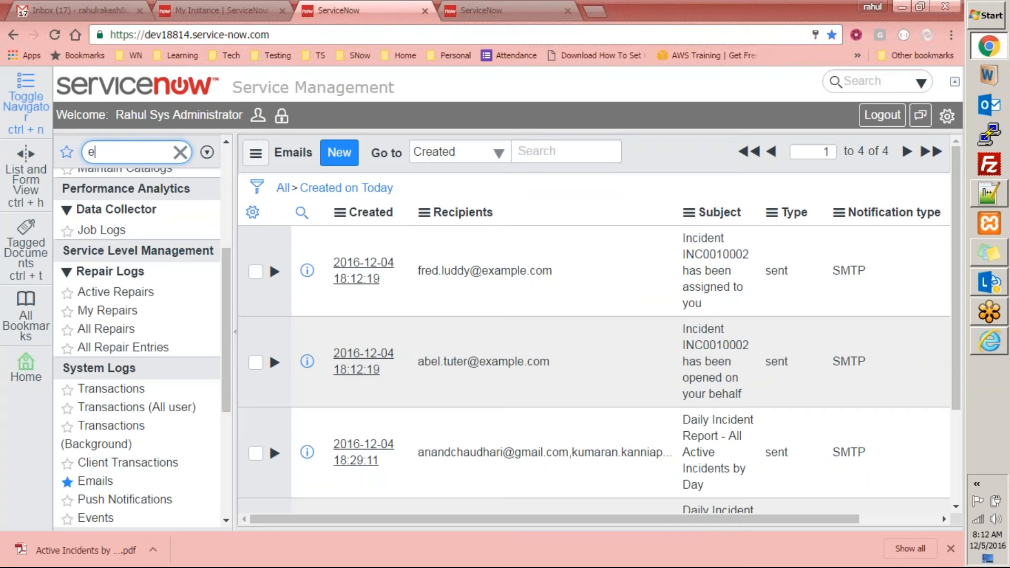
pyautogui.write('rts')
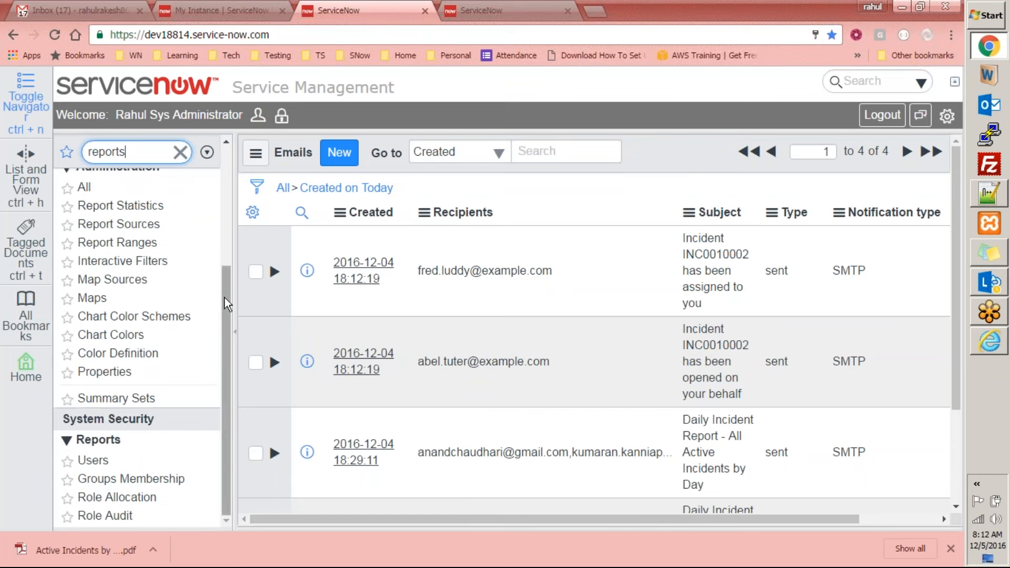
pyautogui.moveTo(226, 298); pyautogui.dragTo(240, 208)
pyautogui.click(147, 268)
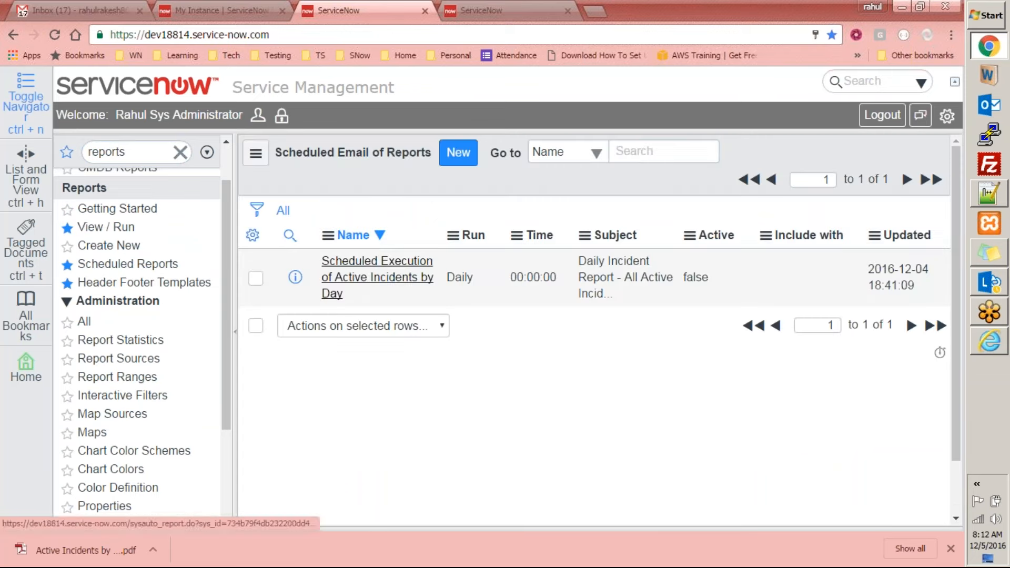
pyautogui.click(364, 271)
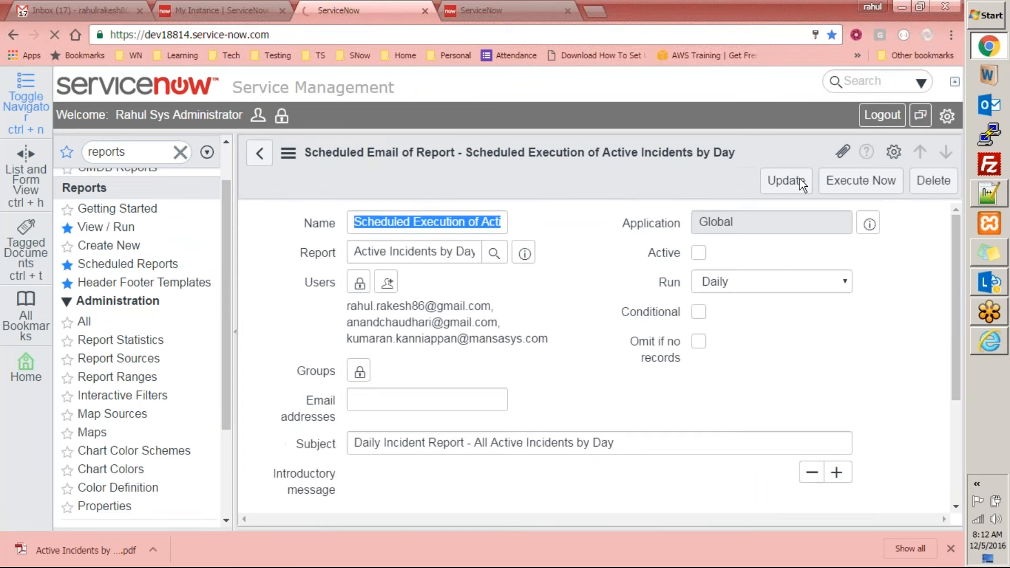
pyautogui.click(860, 181)
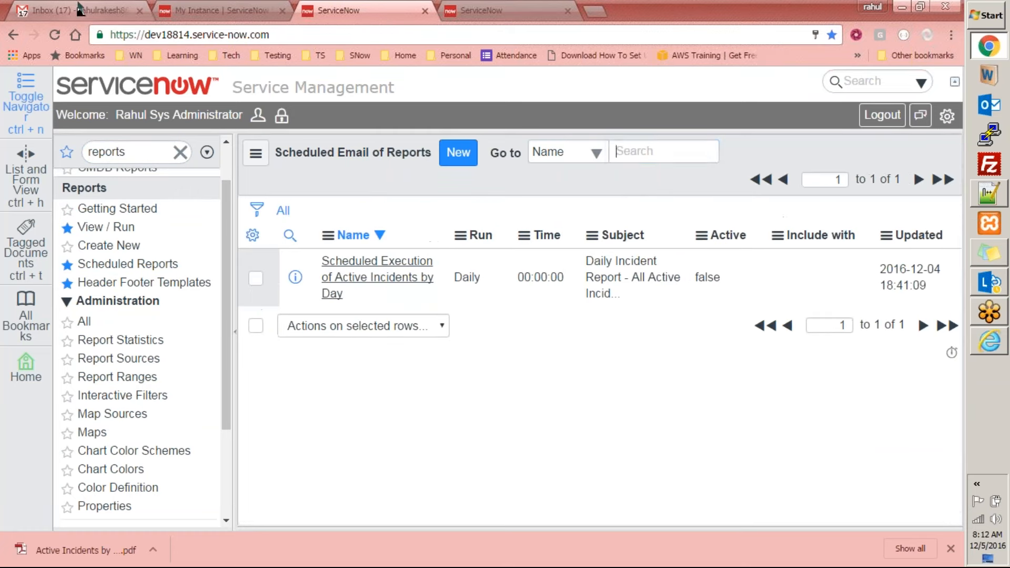
# Open the system logs' Emails list and check the status of today's Daily Incident Report emails
pyautogui.doubleClick(108, 152)
pyautogui.write('logs')
pyautogui.moveTo(225, 212); pyautogui.dragTo(223, 349)
pyautogui.click(94, 343)
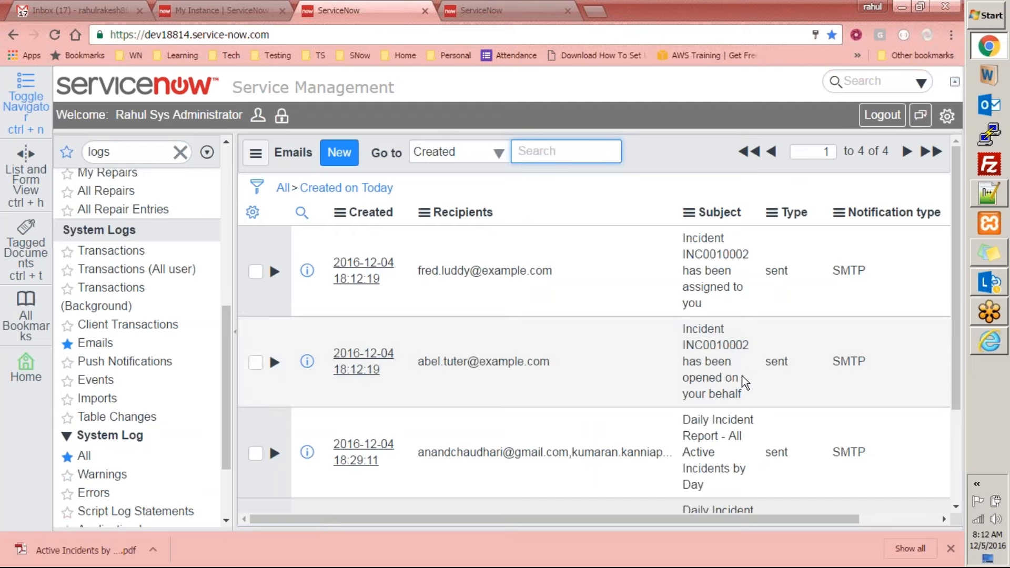
pyautogui.scroll(-3, 743, 377)
pyautogui.scroll(3, 750, 436)
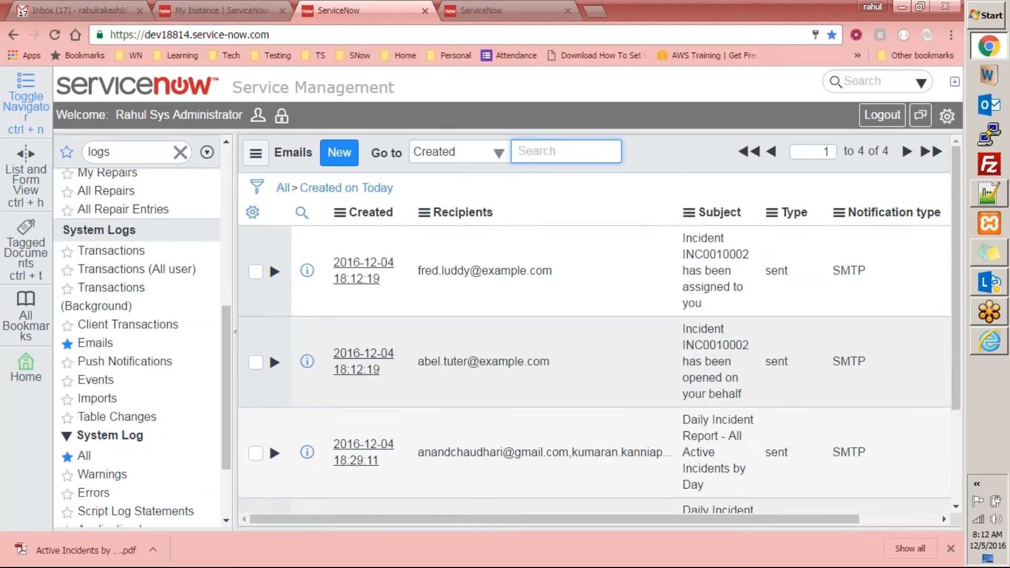
pyautogui.scroll(-3, 872, 503)
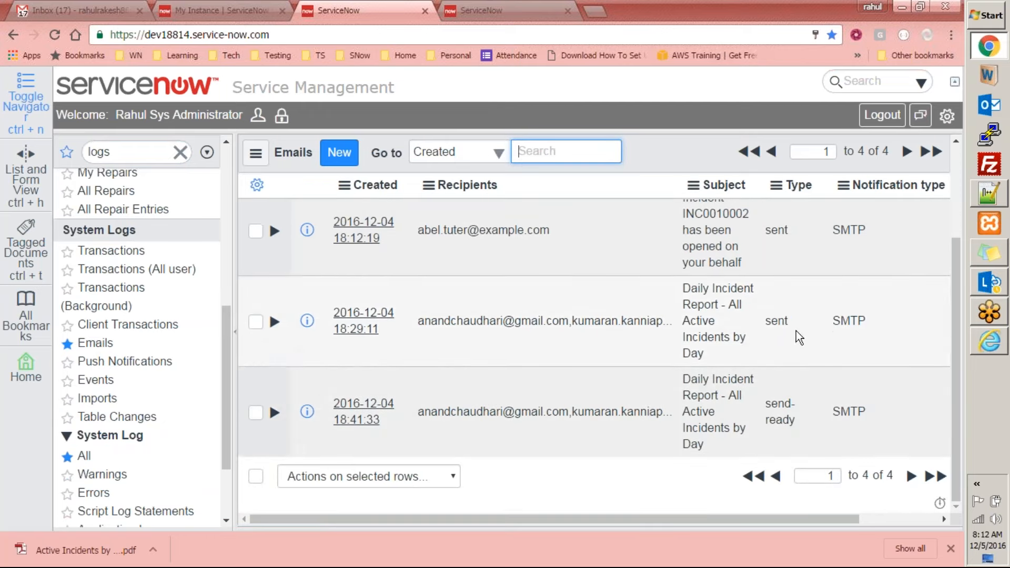
pyautogui.scroll(3, 355, 231)
# Sort today's email log by Created with the newest entries first, and refresh the list
pyautogui.click(375, 218)
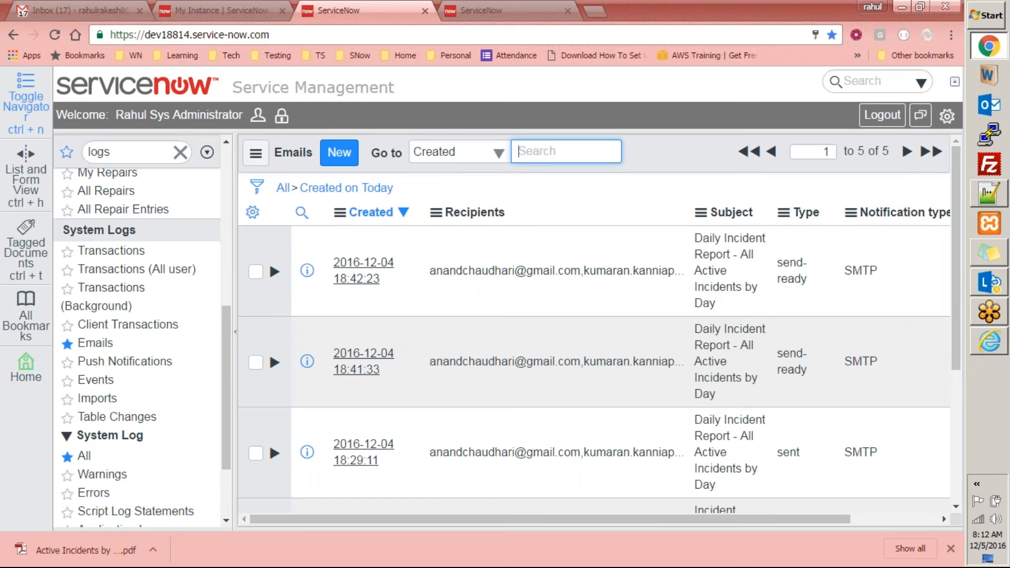
pyautogui.rightClick(672, 163)
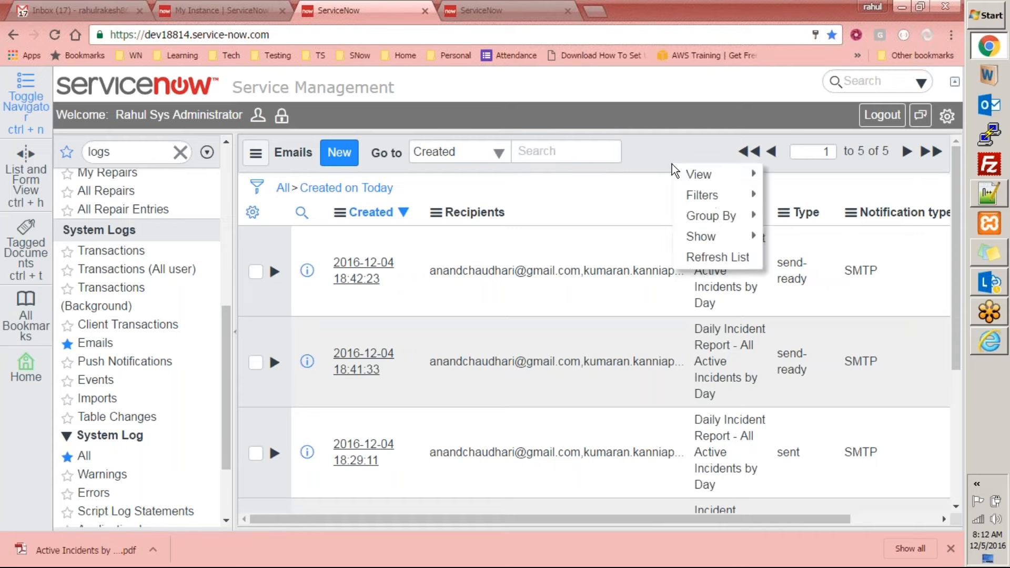
pyautogui.click(683, 257)
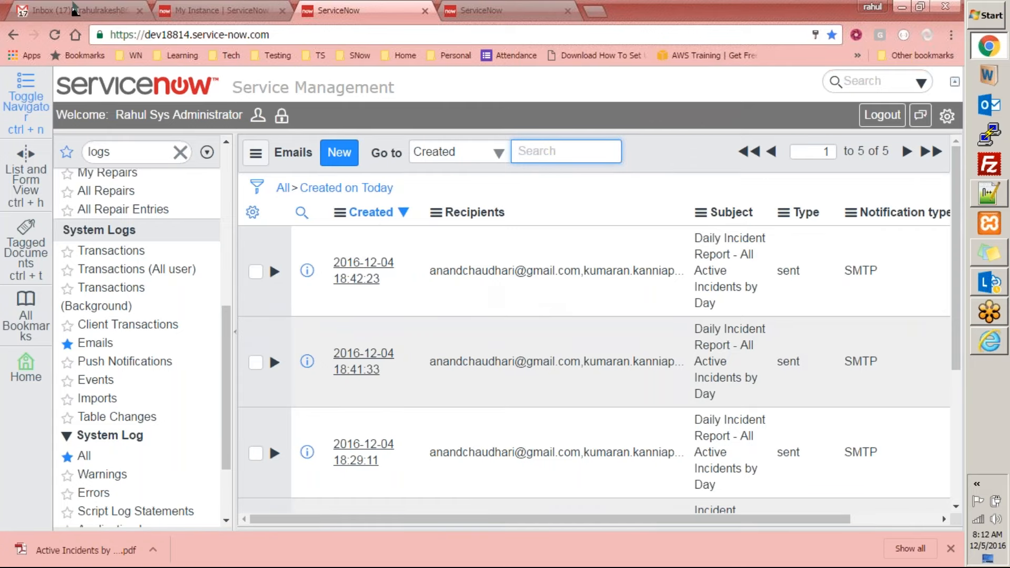
# Switch to Gmail, open the Daily Incident Report conversation, and preview the newest email's Active Incidents by Day PDF
pyautogui.click(80, 17)
pyautogui.click(484, 190)
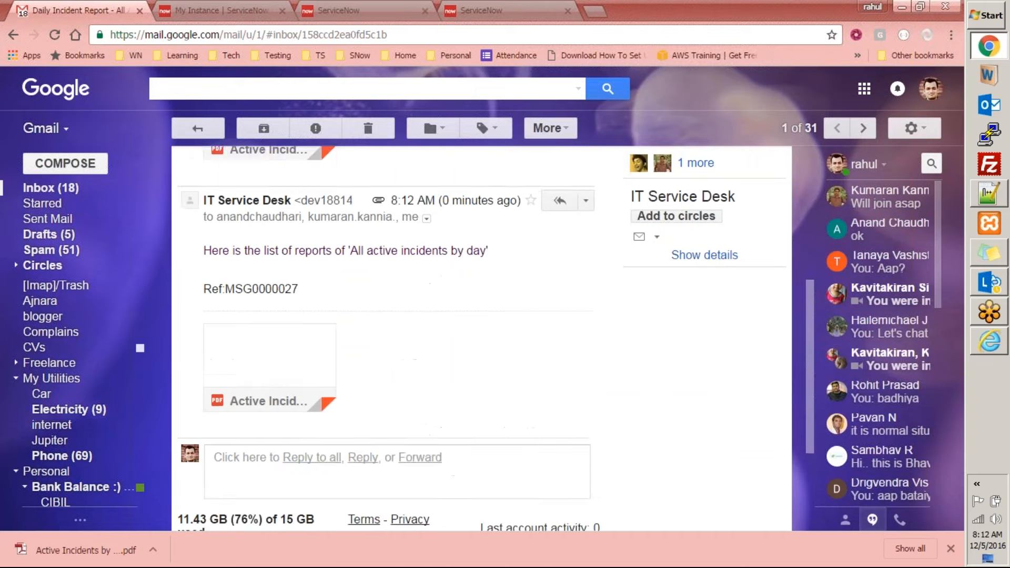
pyautogui.click(286, 288)
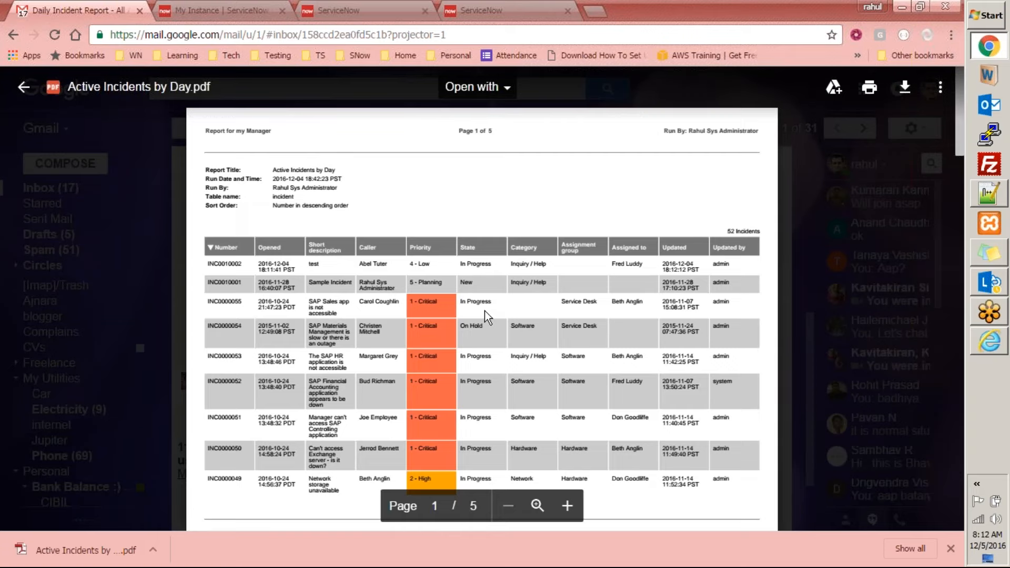
# Enlarge the PDF preview and examine the header and table layout across the report's pages
pyautogui.scroll(-8, 482, 311)
pyautogui.scroll(8, 481, 311)
pyautogui.hotkey('ctrl', '+')
pyautogui.hotkey('ctrl', '+')
pyautogui.hotkey('ctrl', '+')
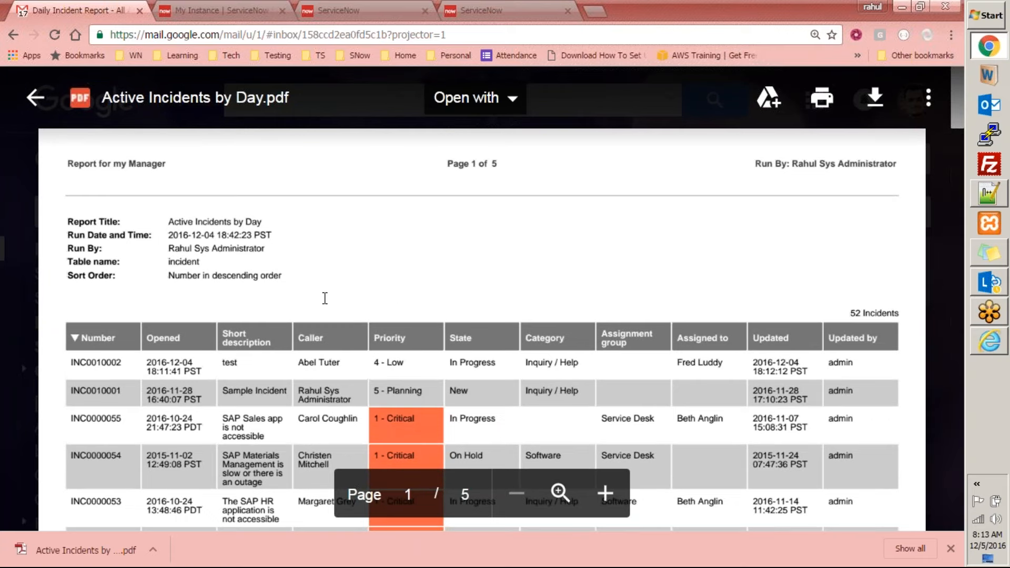
pyautogui.scroll(-2, 712, 369)
pyautogui.scroll(-5, 475, 379)
pyautogui.scroll(5, 478, 388)
pyautogui.scroll(-10, 449, 386)
pyautogui.scroll(-20, 450, 386)
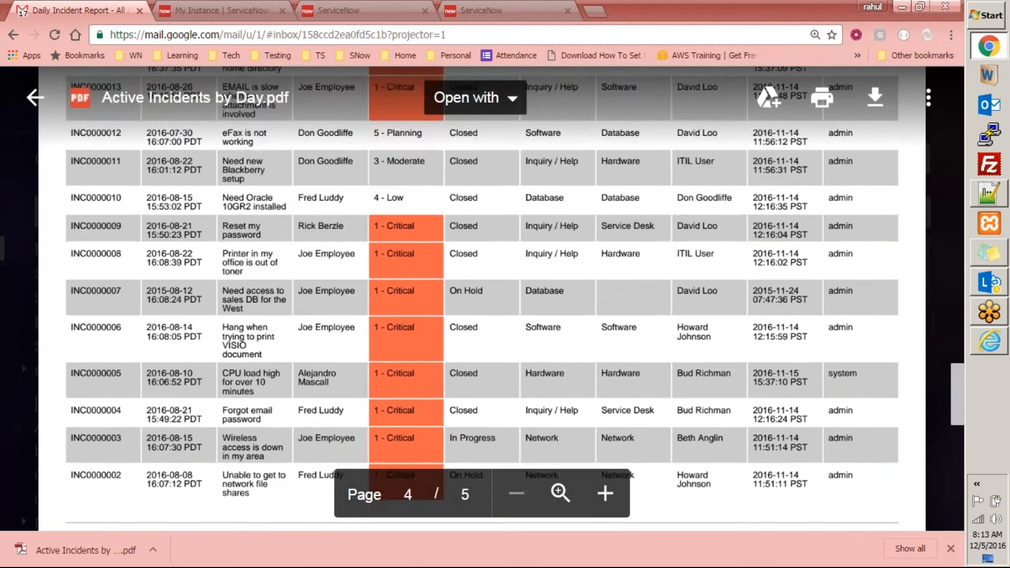
pyautogui.scroll(20, 449, 387)
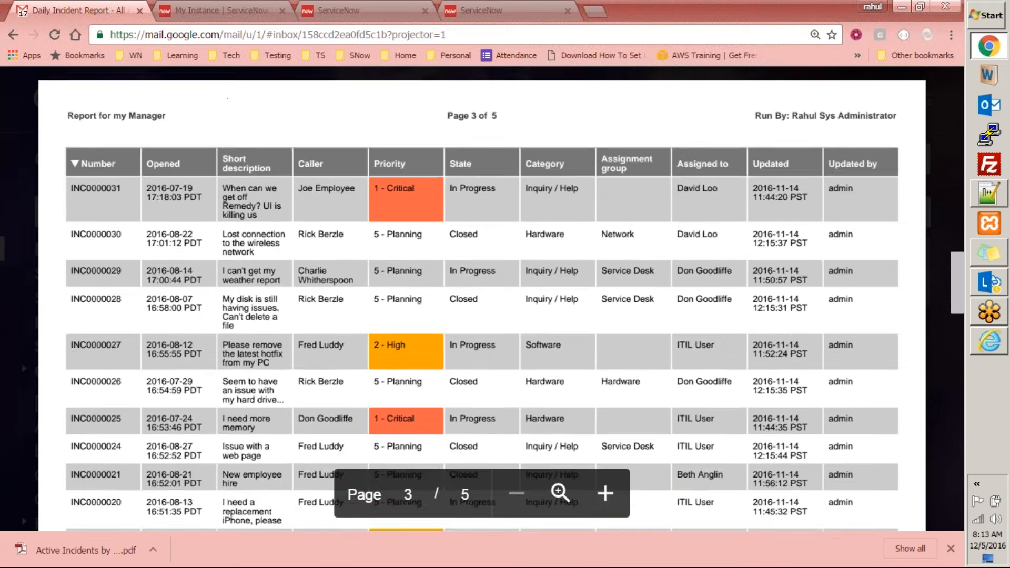
pyautogui.scroll(4, 449, 386)
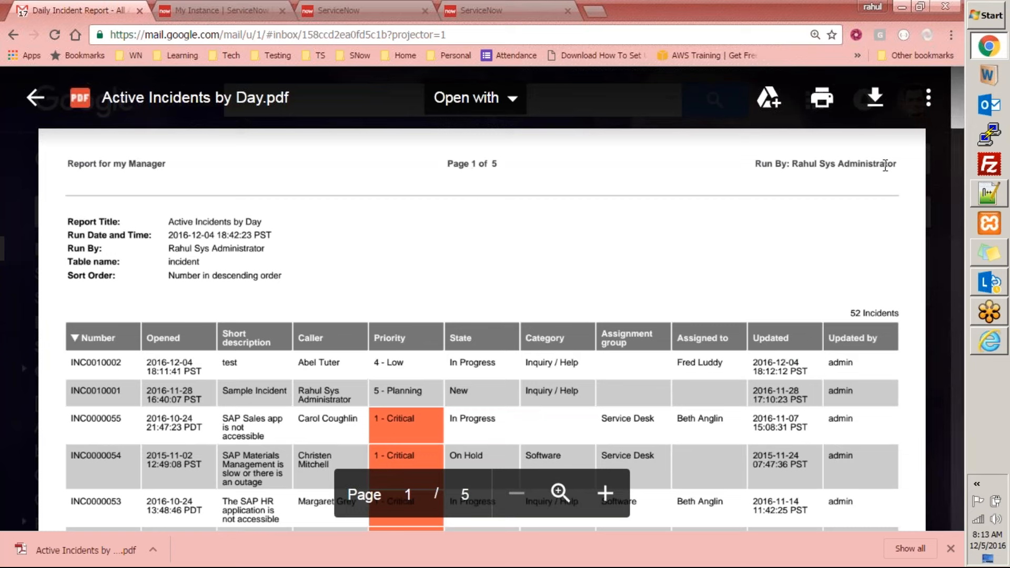
# Examine the Run By header text, and the footer's logo, center text and page number on each page
pyautogui.moveTo(767, 157); pyautogui.dragTo(892, 158)
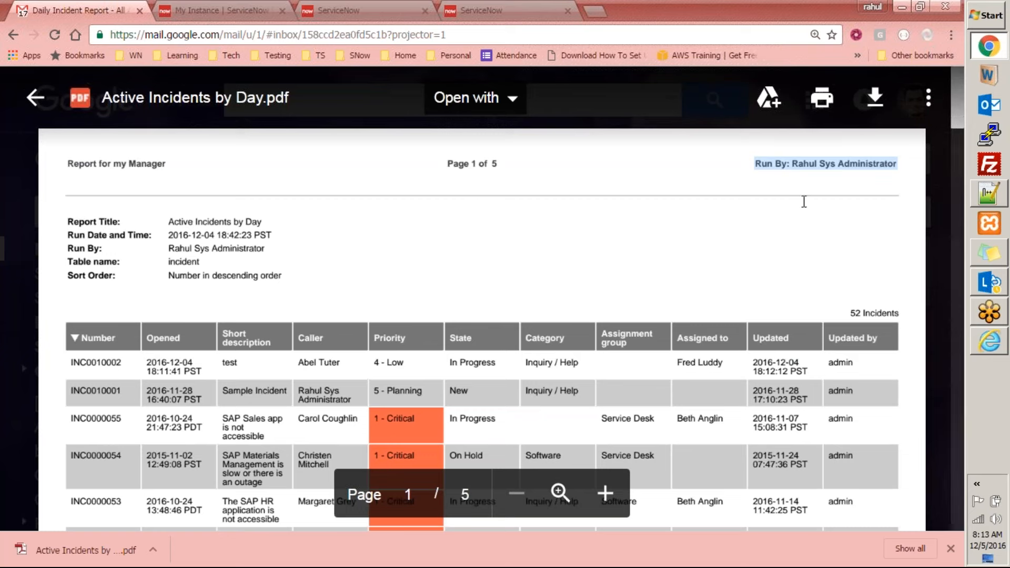
pyautogui.scroll(-10, 727, 232)
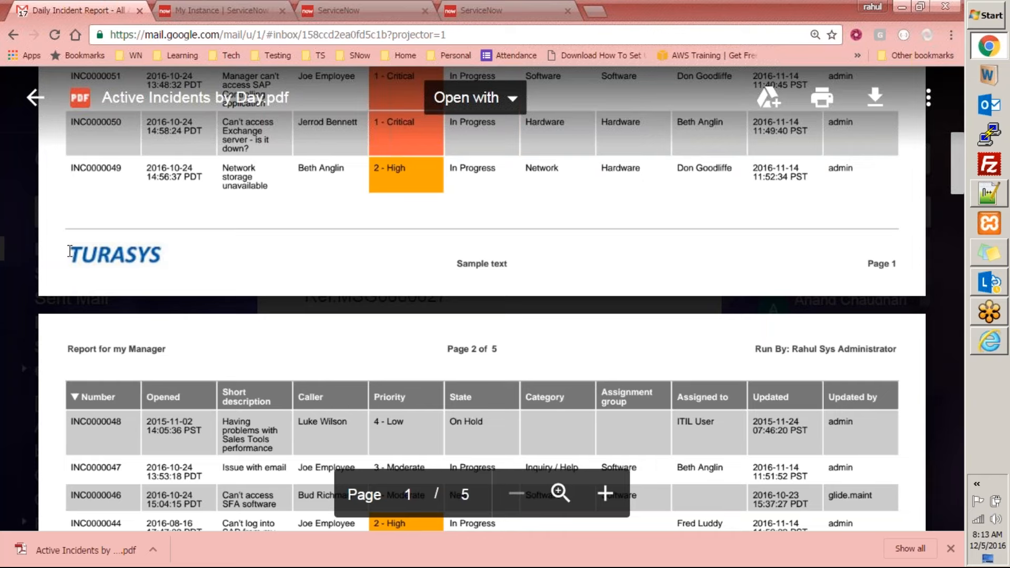
pyautogui.moveTo(489, 264); pyautogui.dragTo(508, 265)
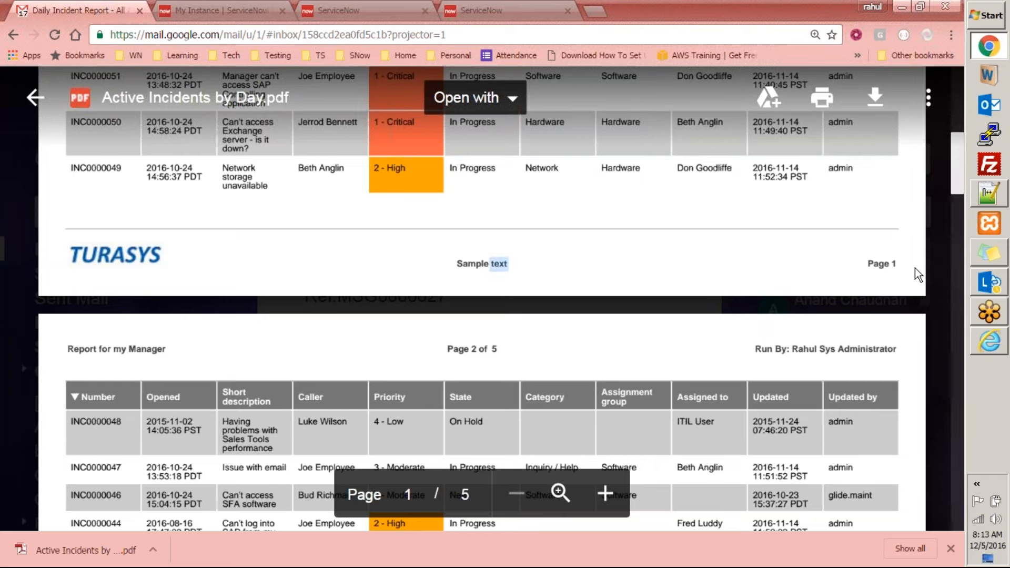
pyautogui.scroll(-8, 903, 352)
pyautogui.scroll(-4, 902, 417)
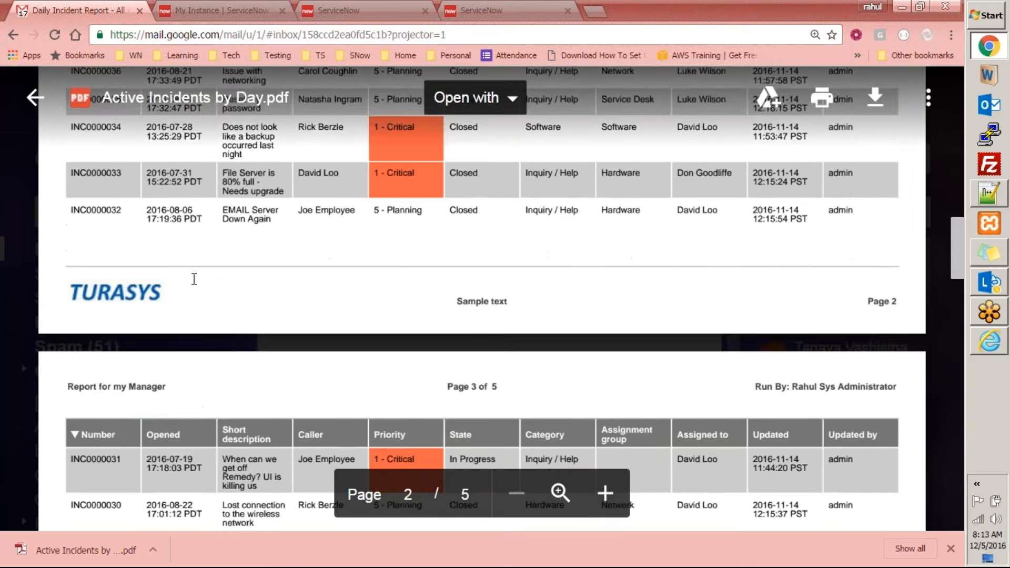
pyautogui.scroll(-3, 98, 320)
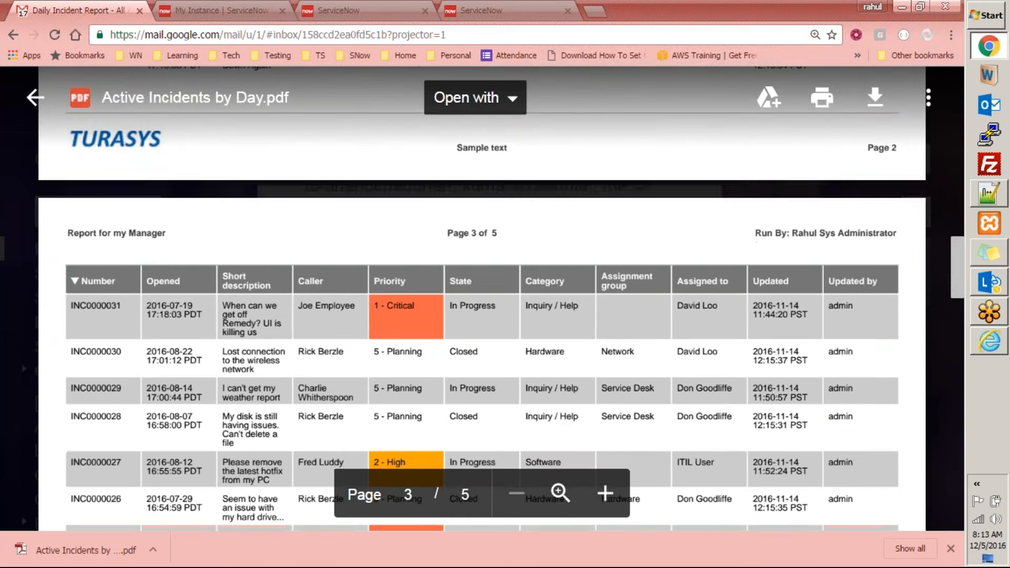
pyautogui.scroll(-5, 542, 148)
pyautogui.scroll(-20, 553, 269)
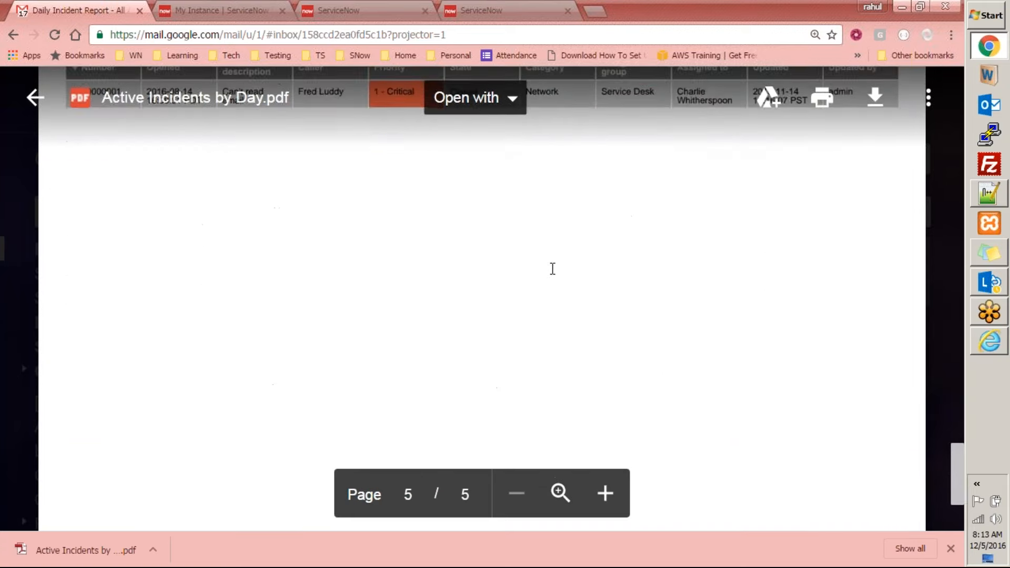
pyautogui.scroll(10, 553, 268)
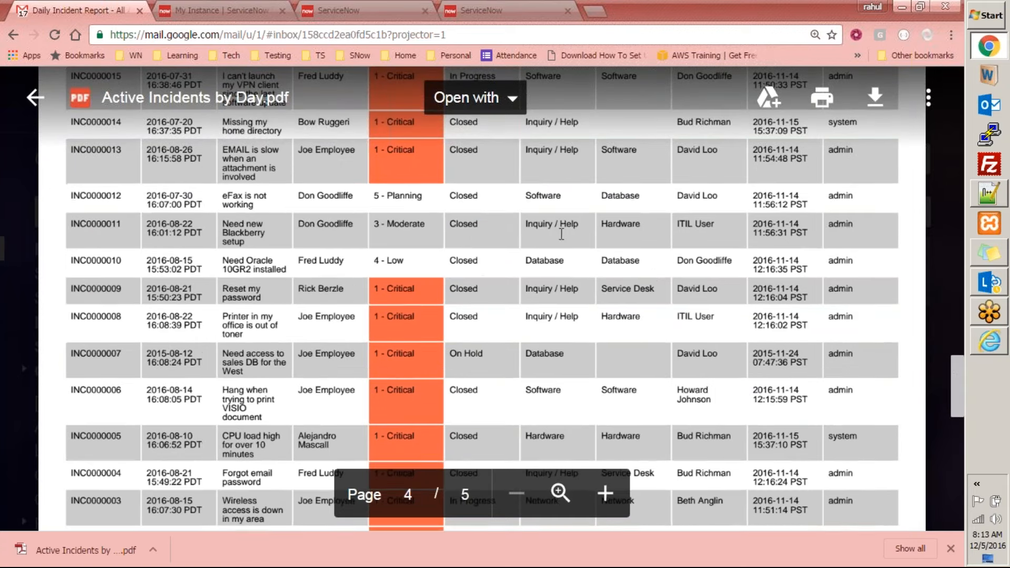
pyautogui.scroll(20, 638, 273)
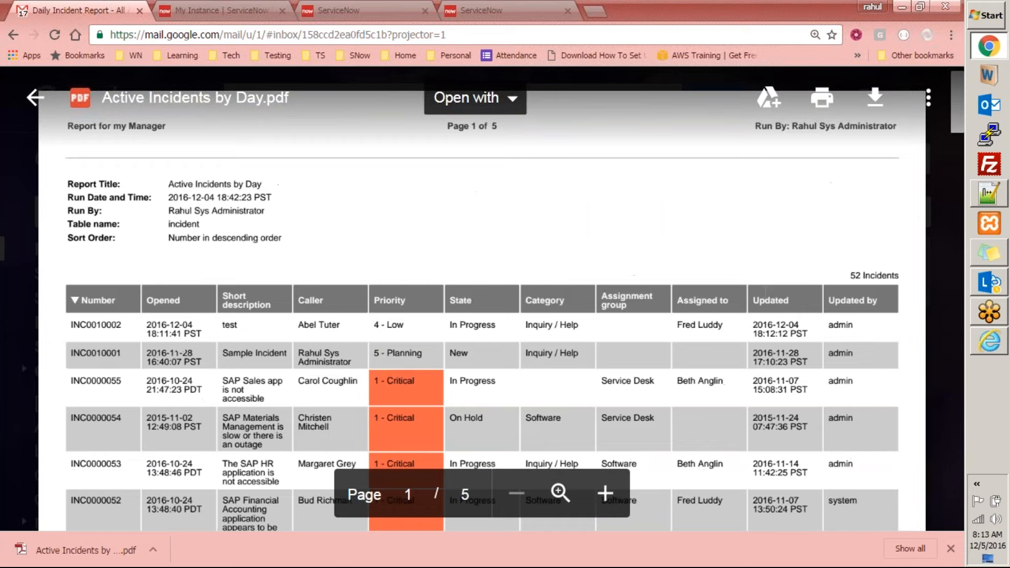
# Restore the preview to normal size, check the header and footer through the last page, and close the PDF
pyautogui.hotkey('ctrl', '-')
pyautogui.hotkey('ctrl', '-')
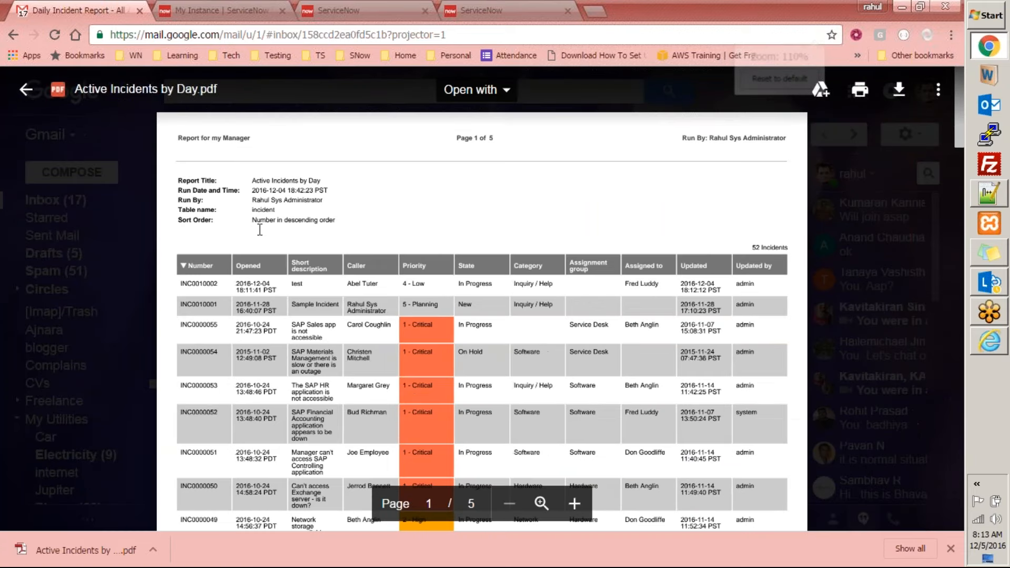
pyautogui.scroll(-20, 391, 284)
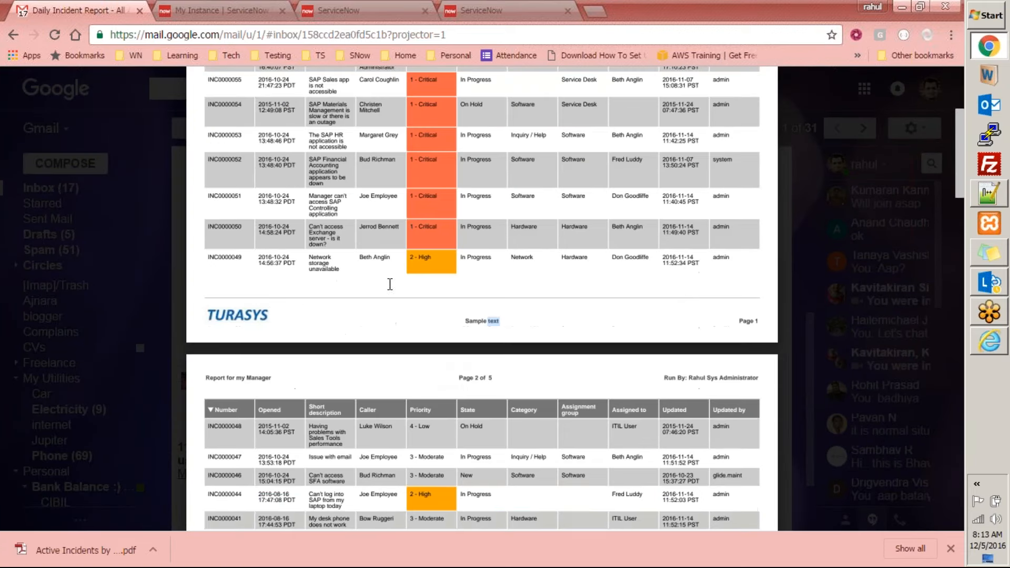
pyautogui.scroll(-20, 391, 284)
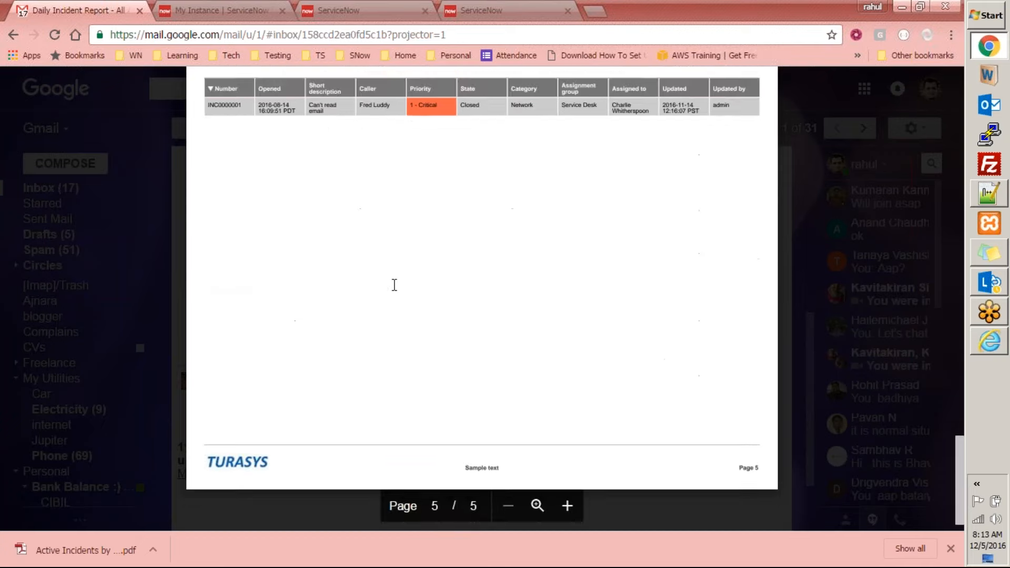
pyautogui.click(155, 219)
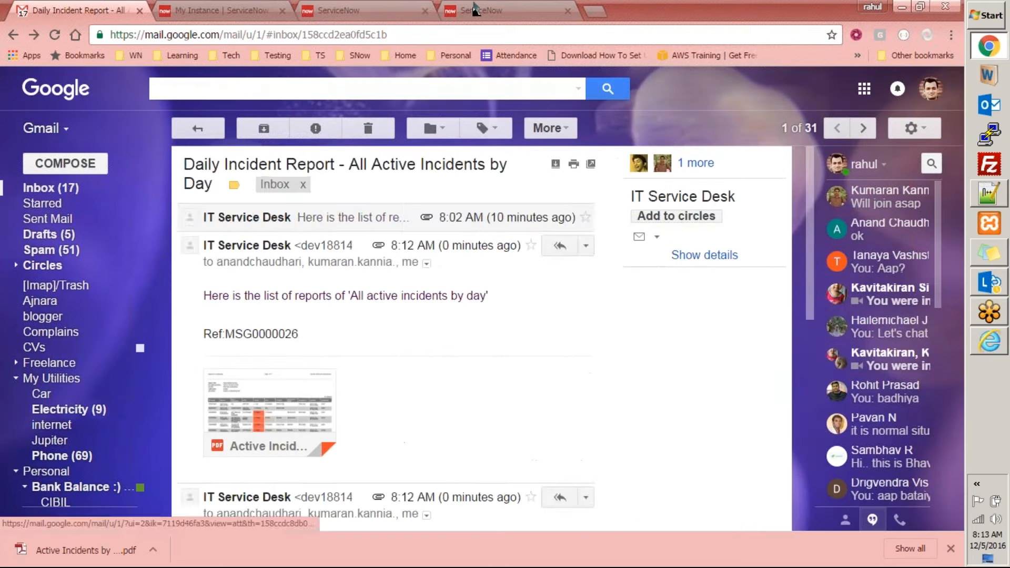
# Return to ServiceNow, filter the navigator by "report", and open Header Footer Templates
pyautogui.click(476, 9)
pyautogui.click(360, 10)
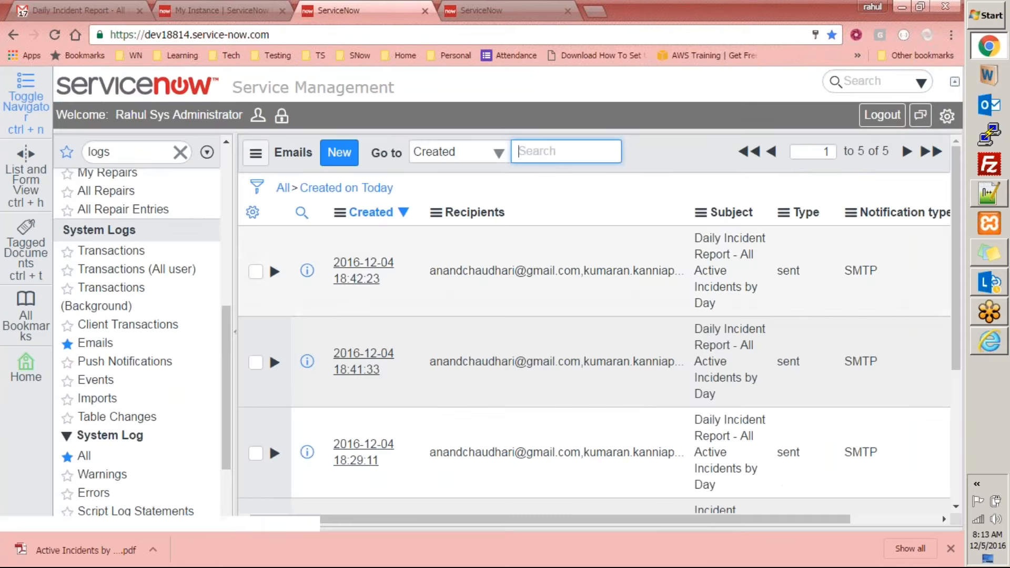
pyautogui.scroll(6, 220, 363)
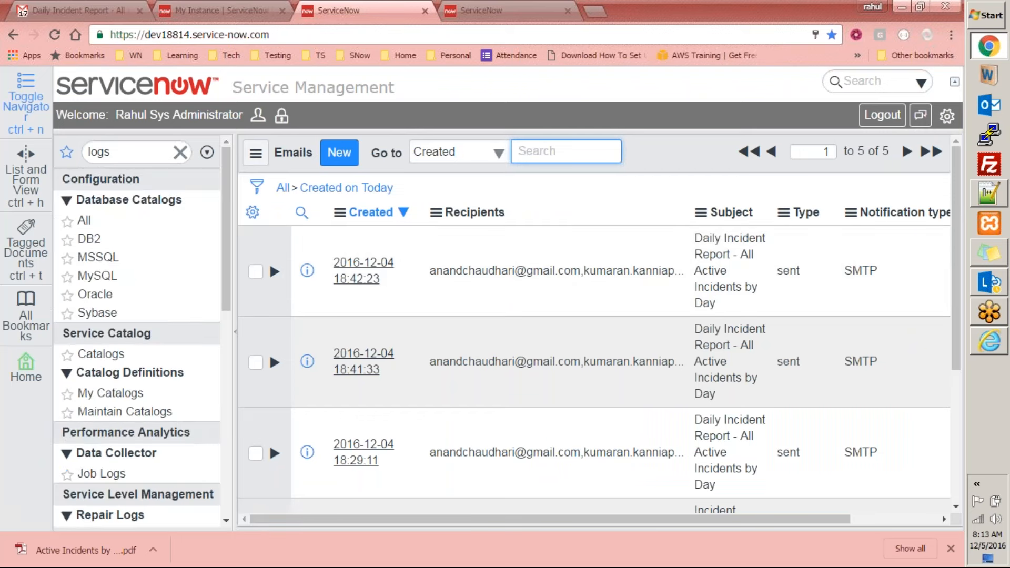
pyautogui.doubleClick(153, 154)
pyautogui.write('report')
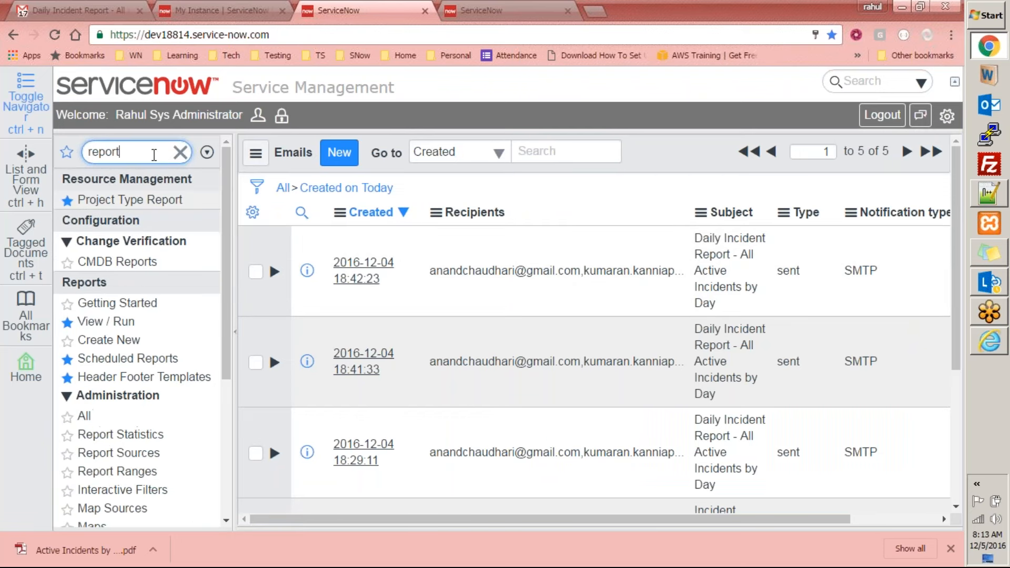
pyautogui.click(155, 377)
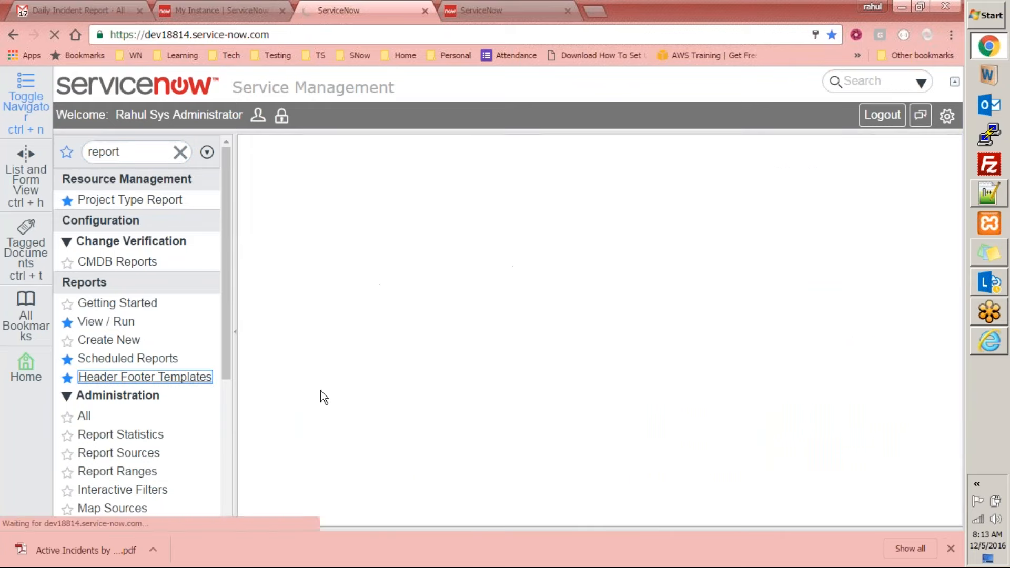
# Open the View / Run reports list and search it for "active incid", choosing Active Incidents by Day
pyautogui.click(107, 321)
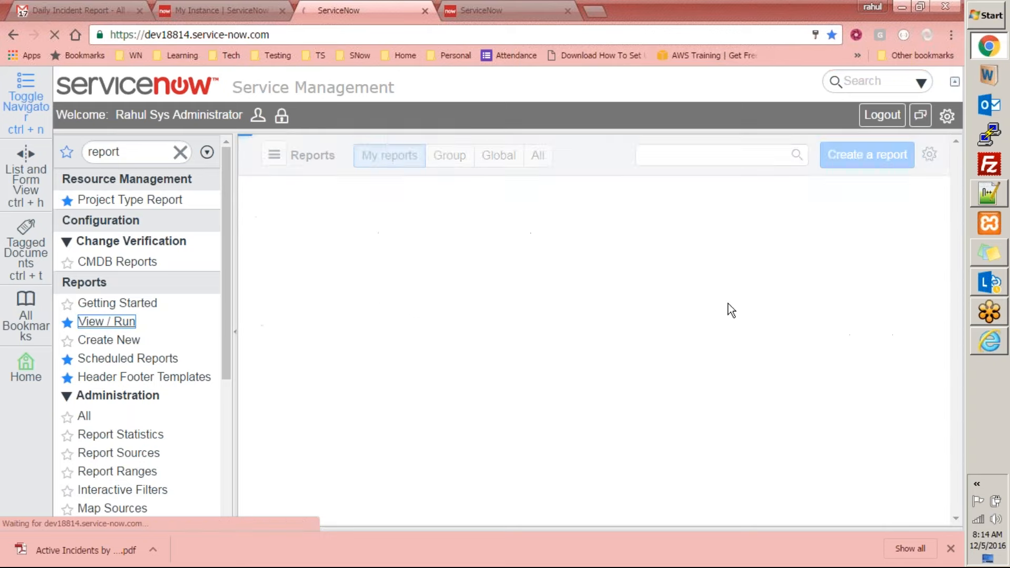
pyautogui.click(759, 153)
pyautogui.write('active')
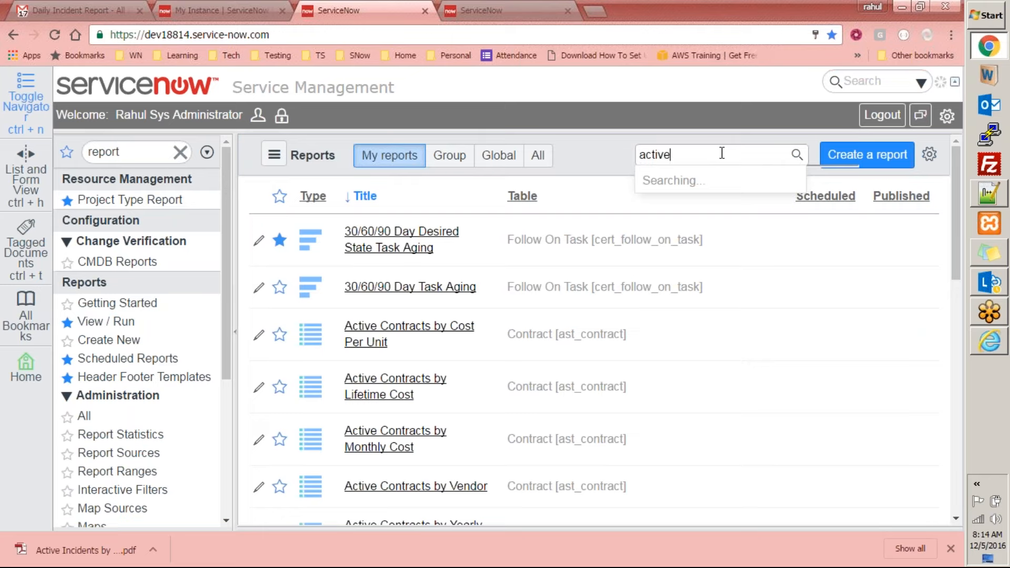
pyautogui.write(' incid')
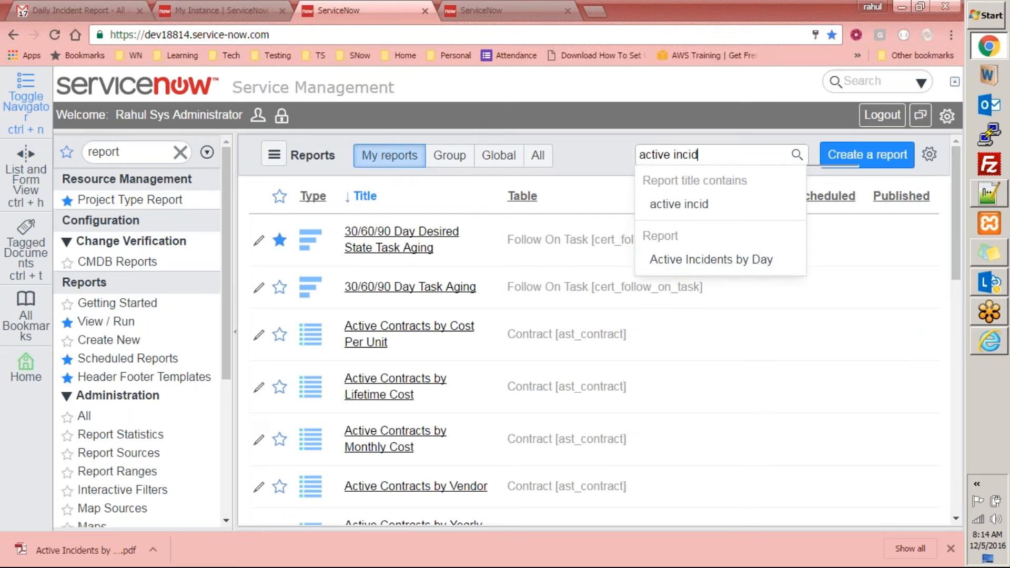
pyautogui.click(708, 258)
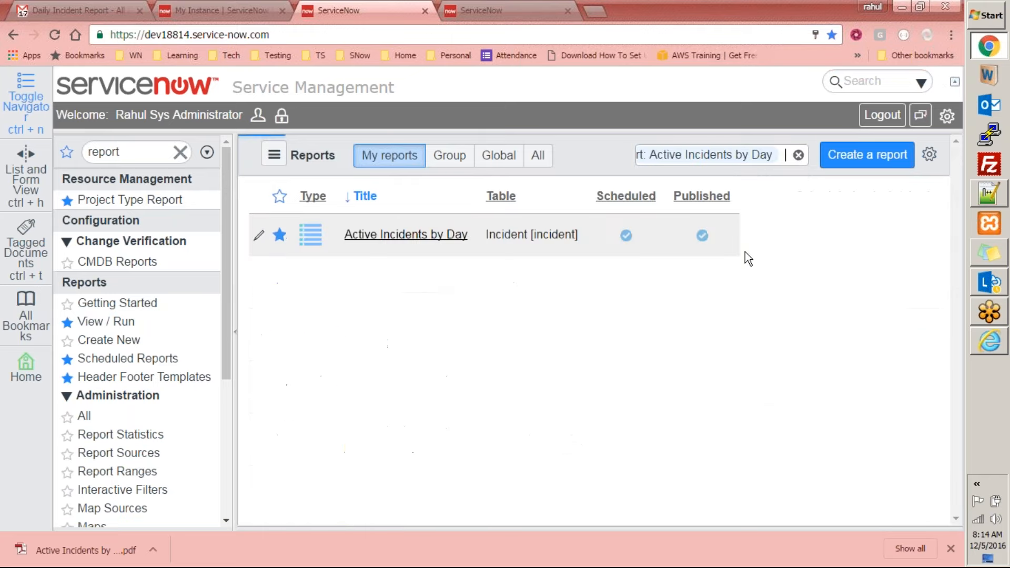
# Open the Active Incidents by Day report, review the orientation and delivery options for exporting to PDF, and cancel the export
pyautogui.click(420, 236)
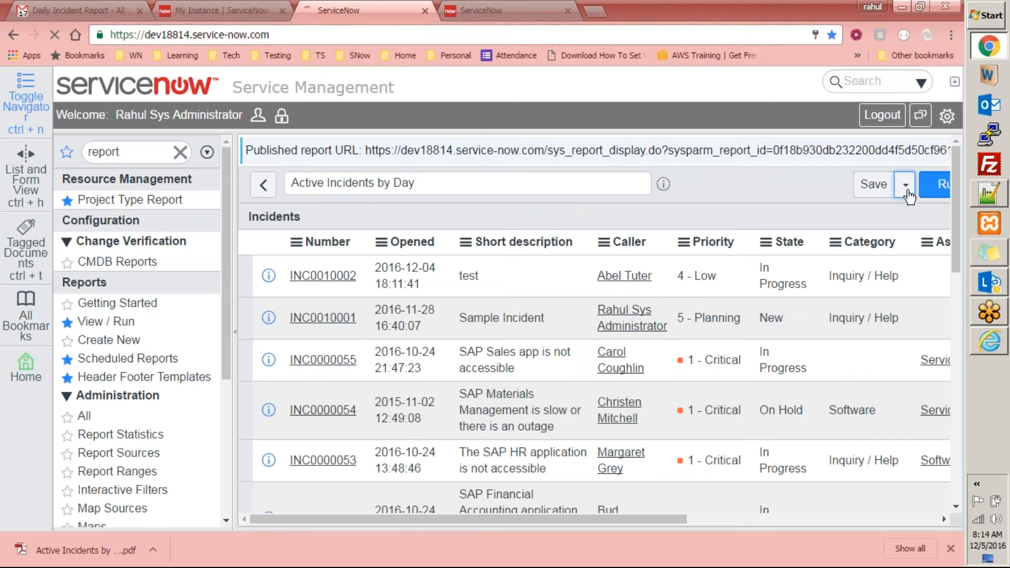
pyautogui.click(906, 187)
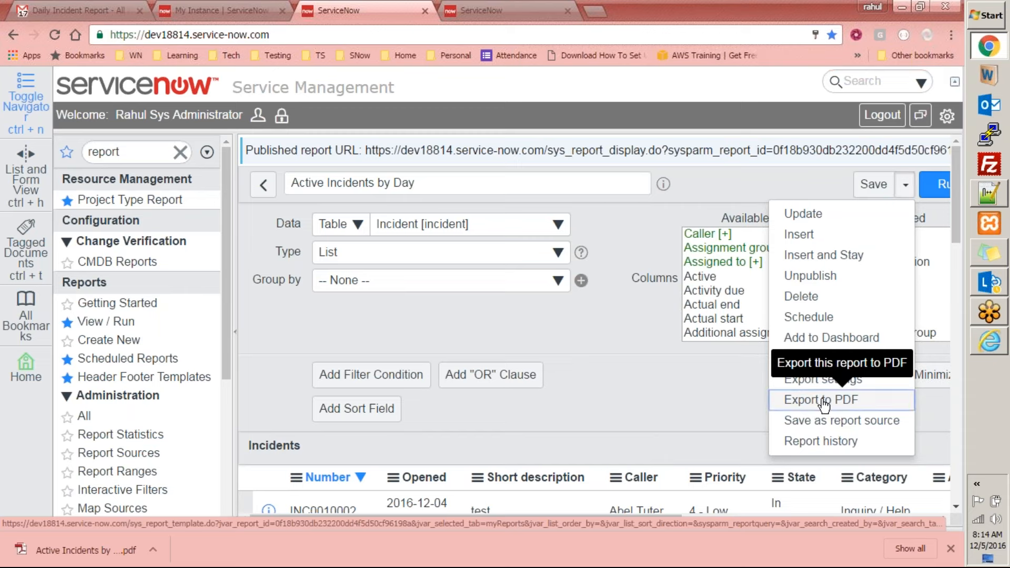
pyautogui.click(851, 404)
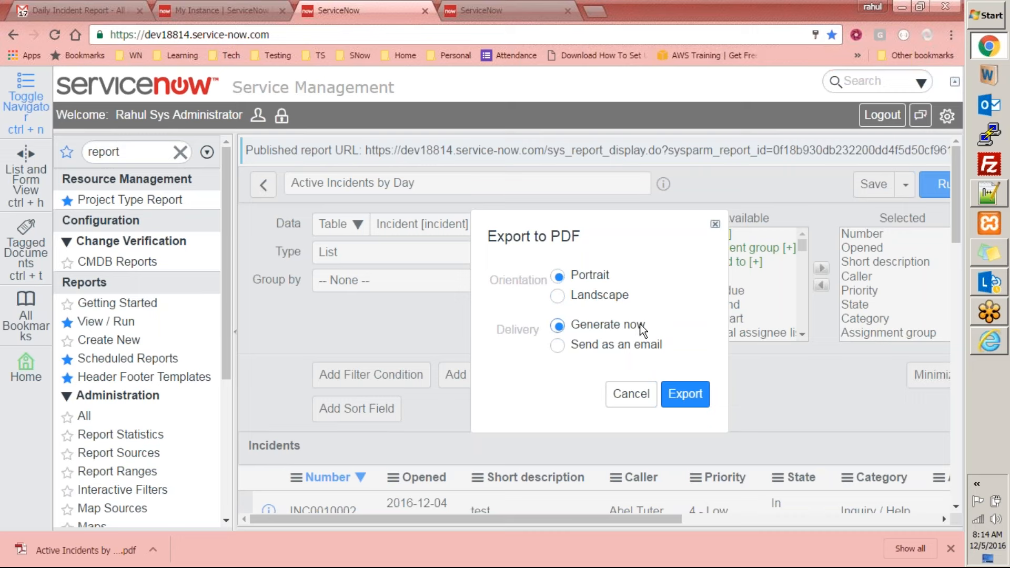
pyautogui.click(632, 395)
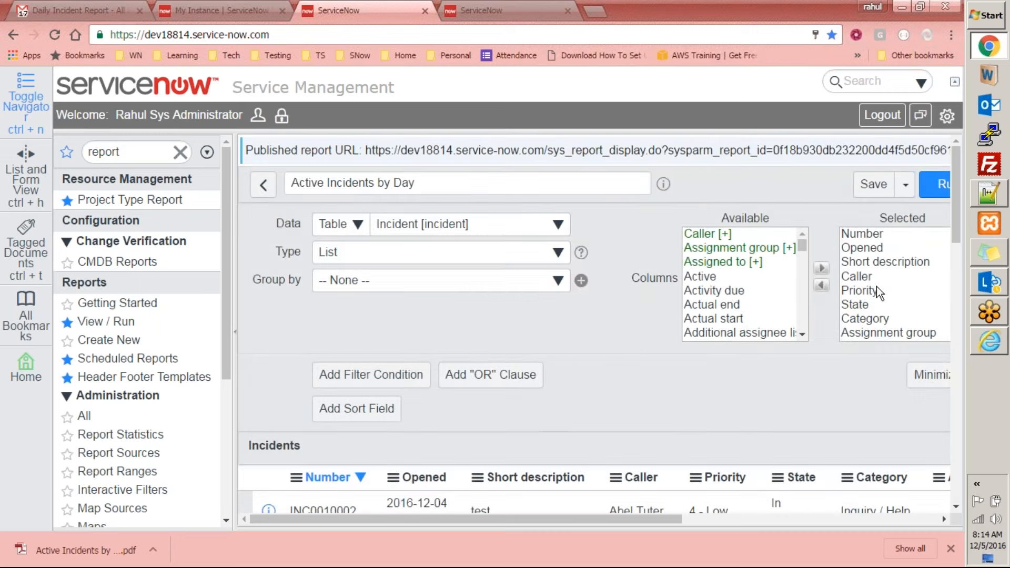
# Review the report's save options, try Report source as the data type, and return it to Table
pyautogui.click(905, 185)
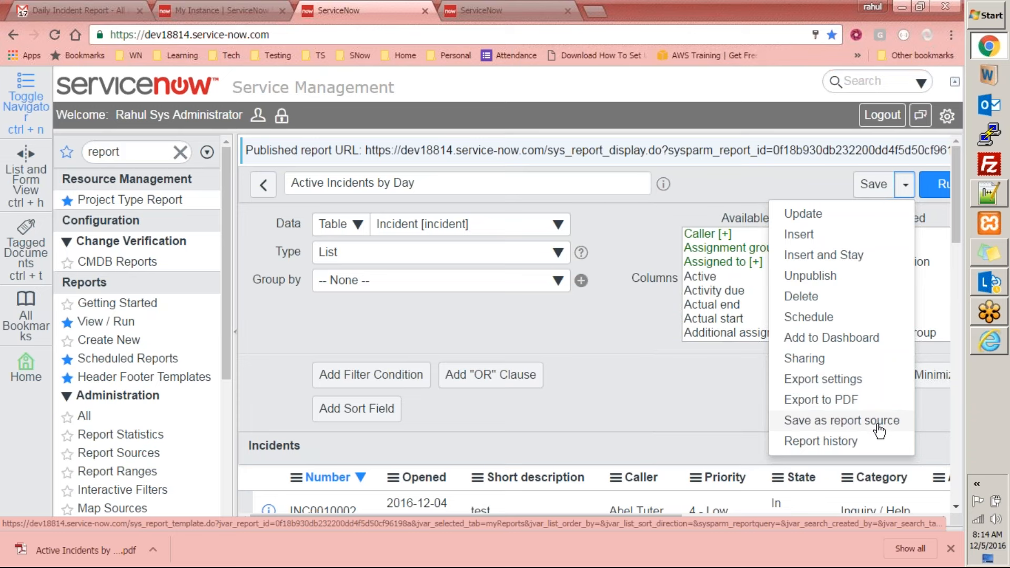
pyautogui.click(652, 365)
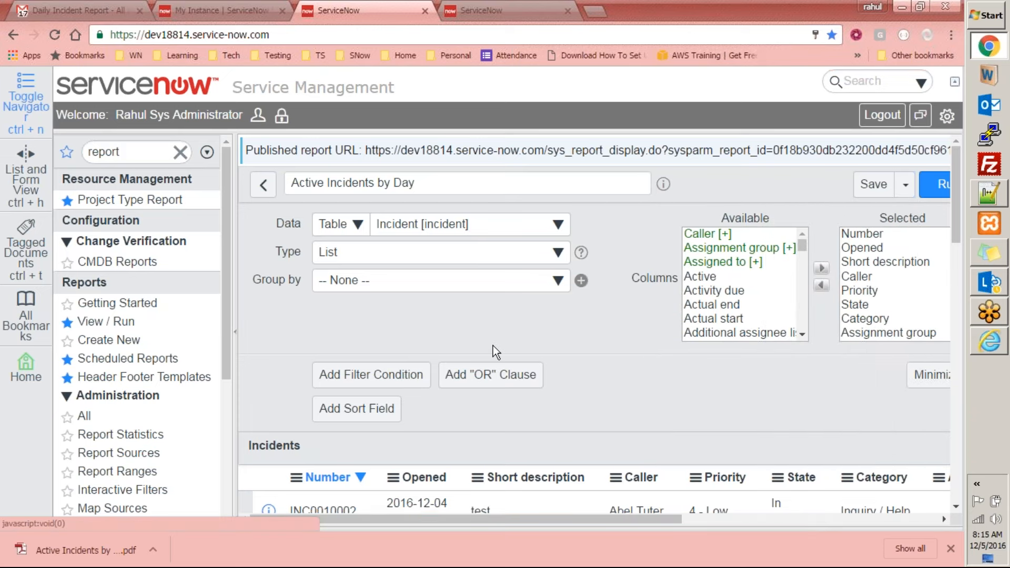
pyautogui.click(341, 225)
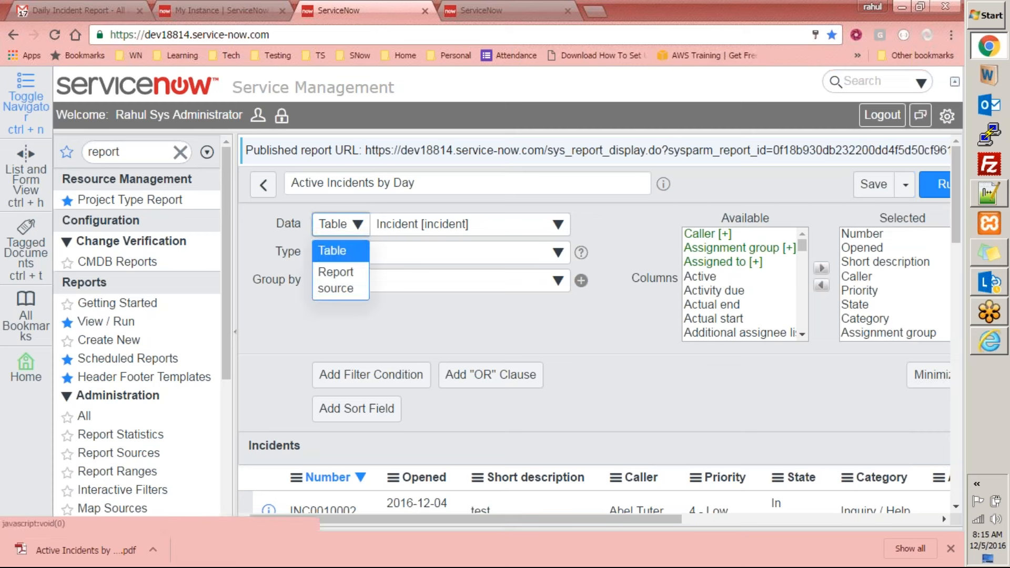
pyautogui.click(337, 289)
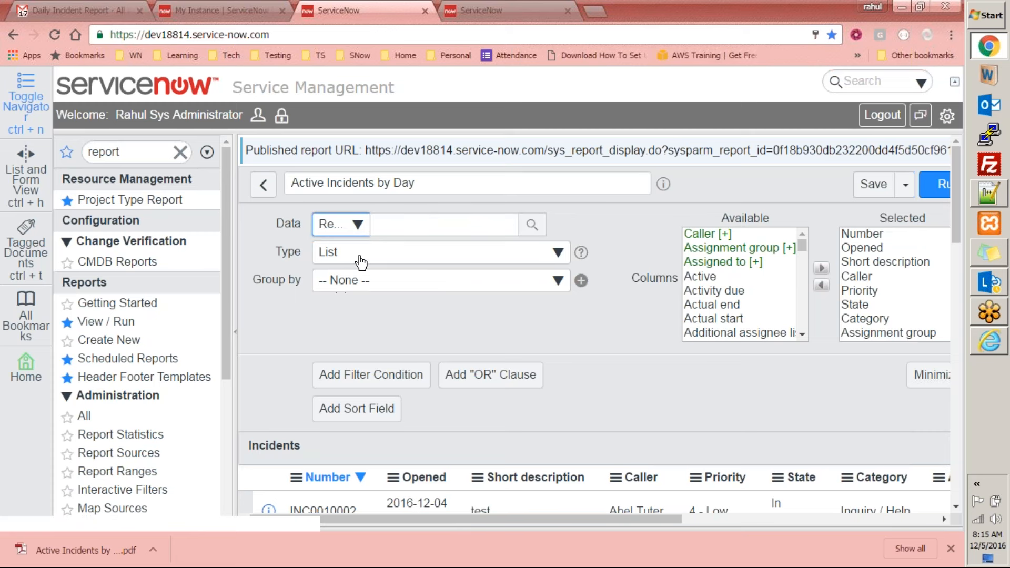
pyautogui.click(354, 224)
pyautogui.click(331, 251)
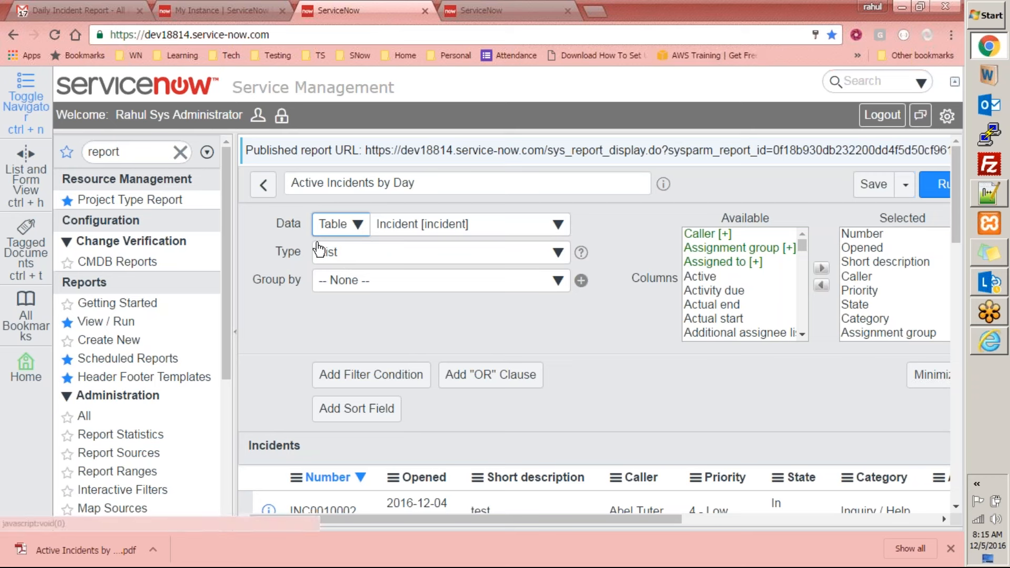
# Examine the report history's run counts, run times, type, and modified and scheduled details, then close it
pyautogui.click(904, 185)
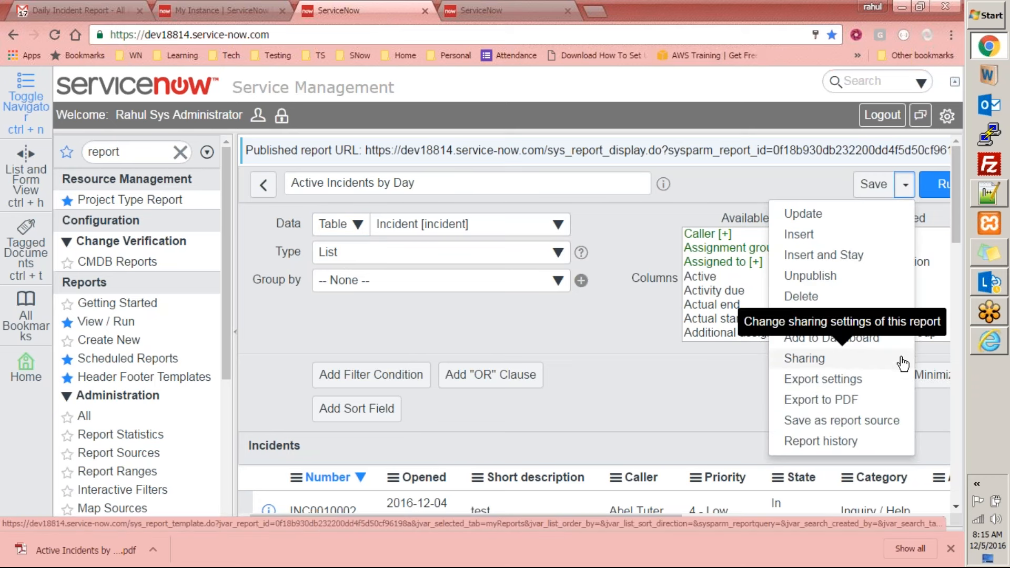
pyautogui.click(805, 443)
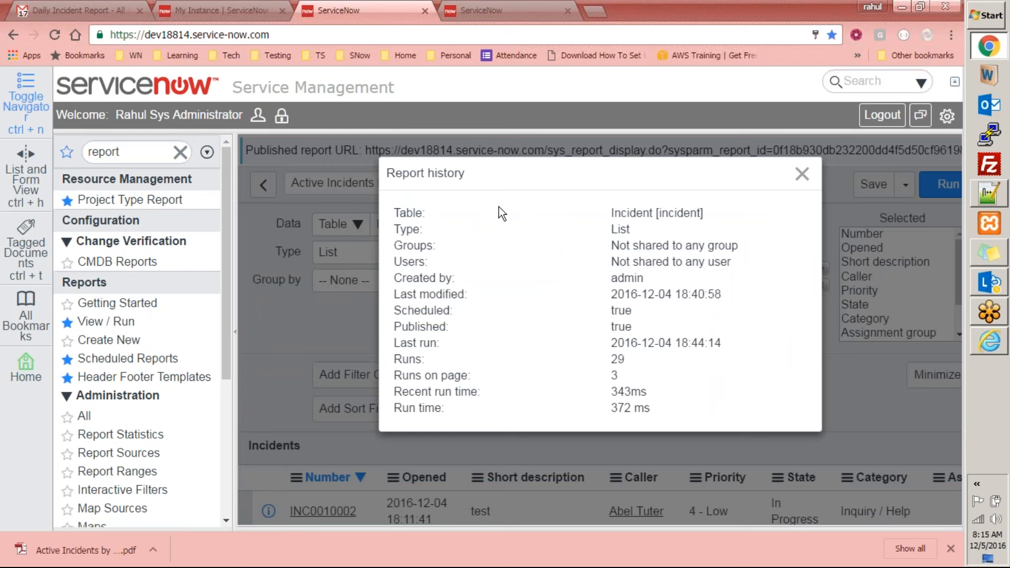
pyautogui.moveTo(402, 375); pyautogui.dragTo(496, 380)
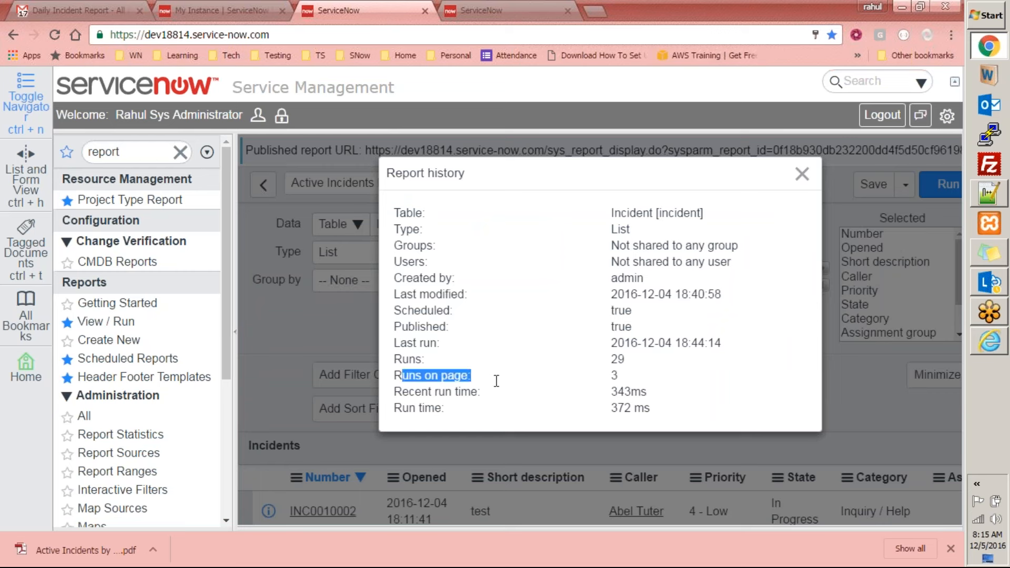
pyautogui.moveTo(662, 381); pyautogui.dragTo(593, 376)
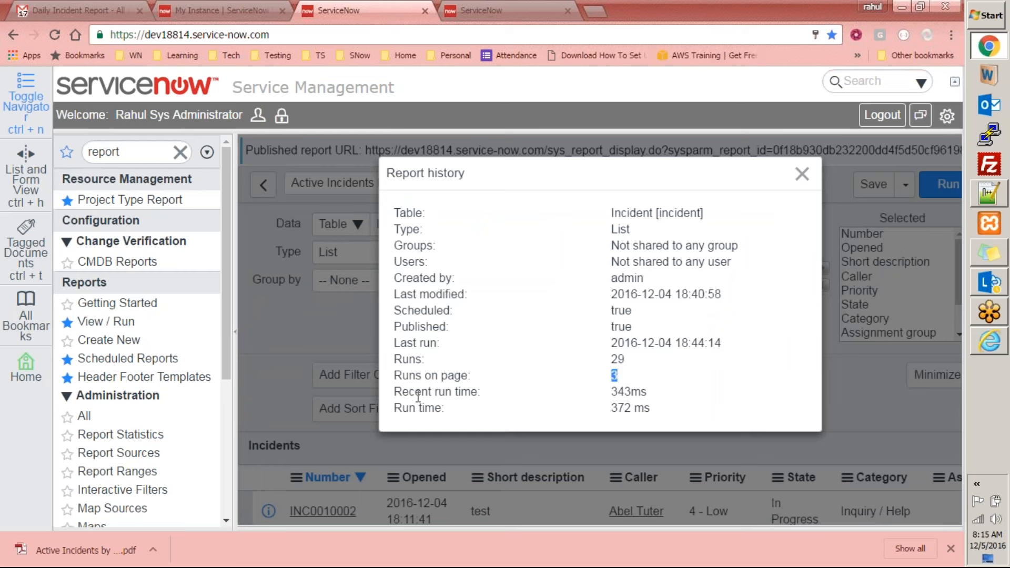
pyautogui.doubleClick(620, 391)
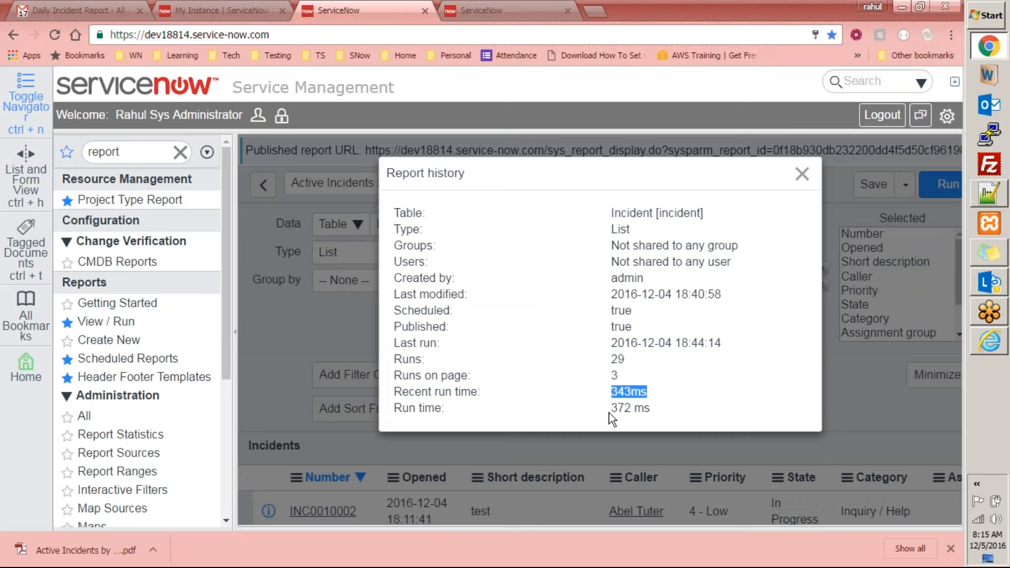
pyautogui.moveTo(617, 408); pyautogui.dragTo(661, 409)
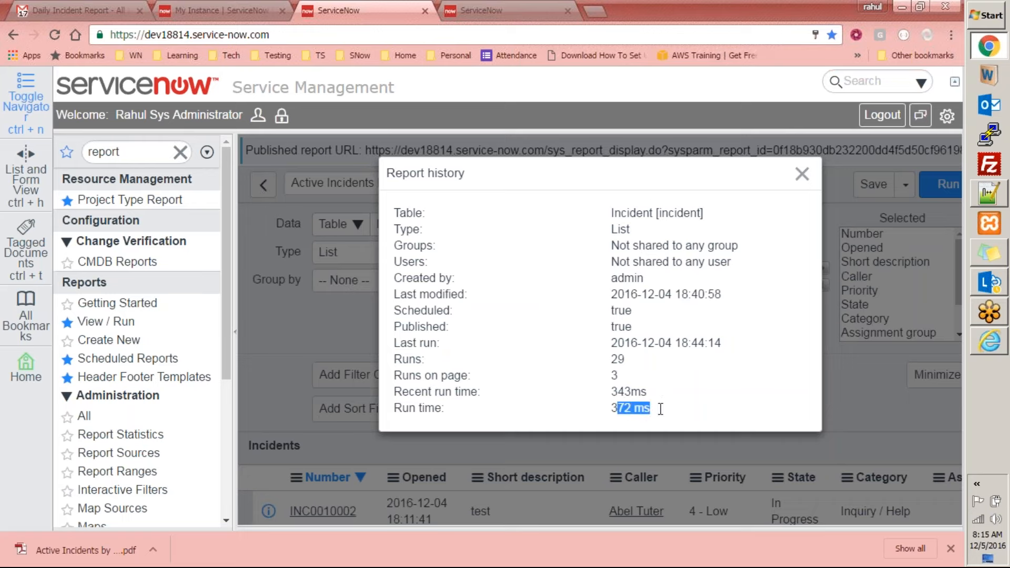
pyautogui.moveTo(442, 408); pyautogui.dragTo(683, 410)
pyautogui.moveTo(402, 261); pyautogui.dragTo(661, 324)
pyautogui.moveTo(677, 381); pyautogui.dragTo(681, 401)
pyautogui.click(720, 394)
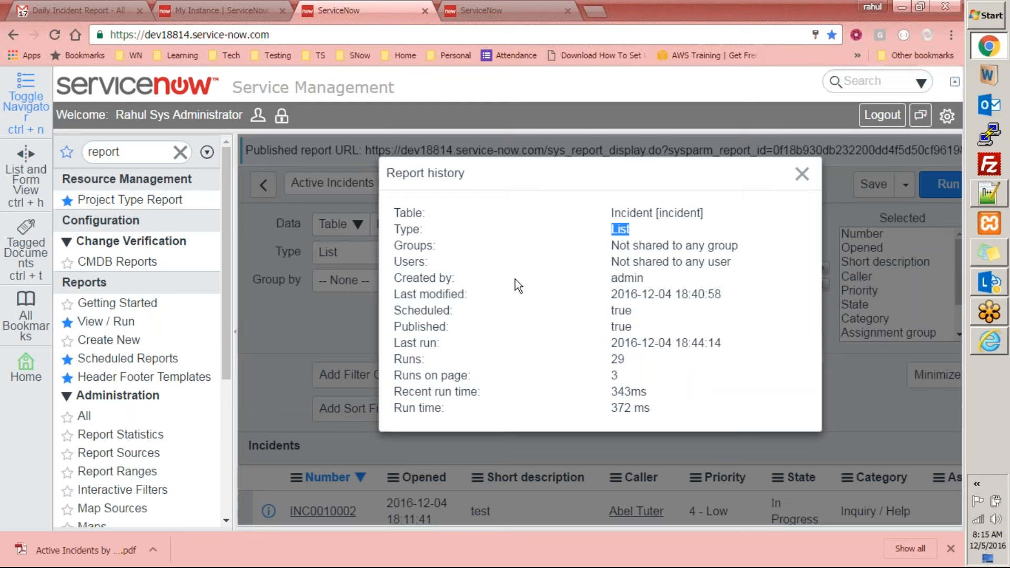
pyautogui.moveTo(604, 283); pyautogui.dragTo(641, 318)
pyautogui.click(699, 304)
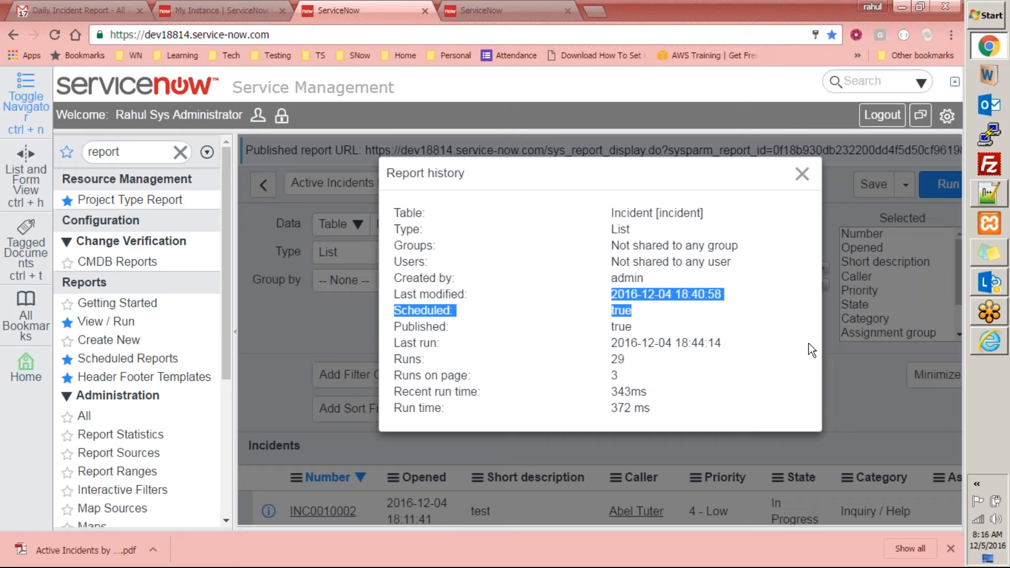
pyautogui.click(802, 174)
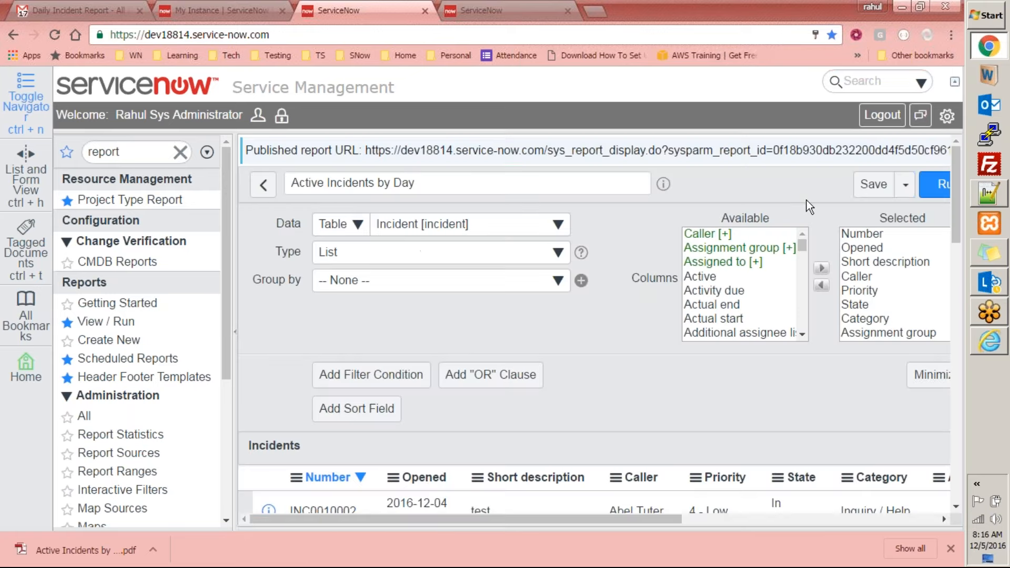
# Look through the available report types down to the pivot and More groups, and check the Group by fields
pyautogui.click(371, 253)
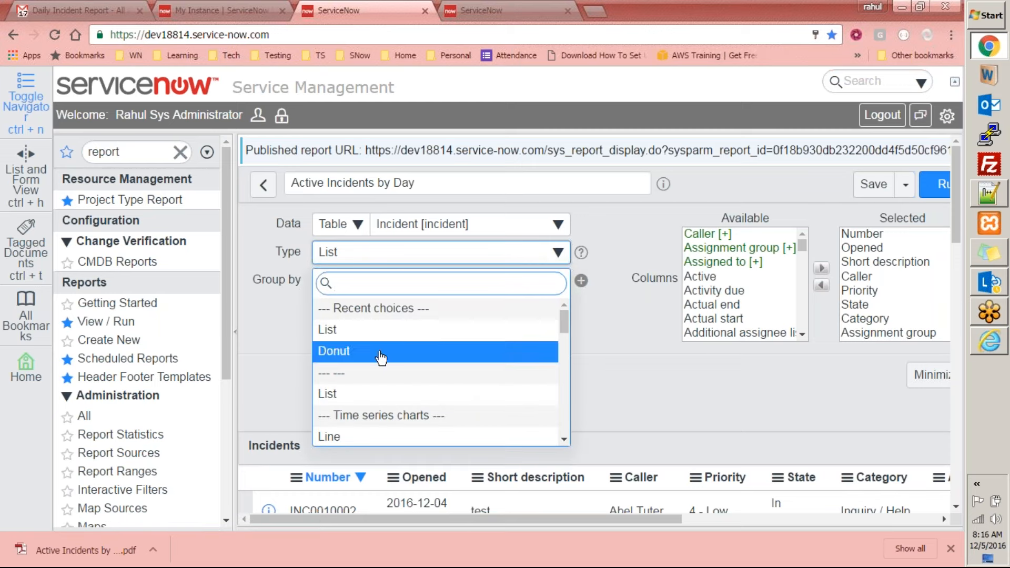
pyautogui.moveTo(560, 329); pyautogui.dragTo(566, 402)
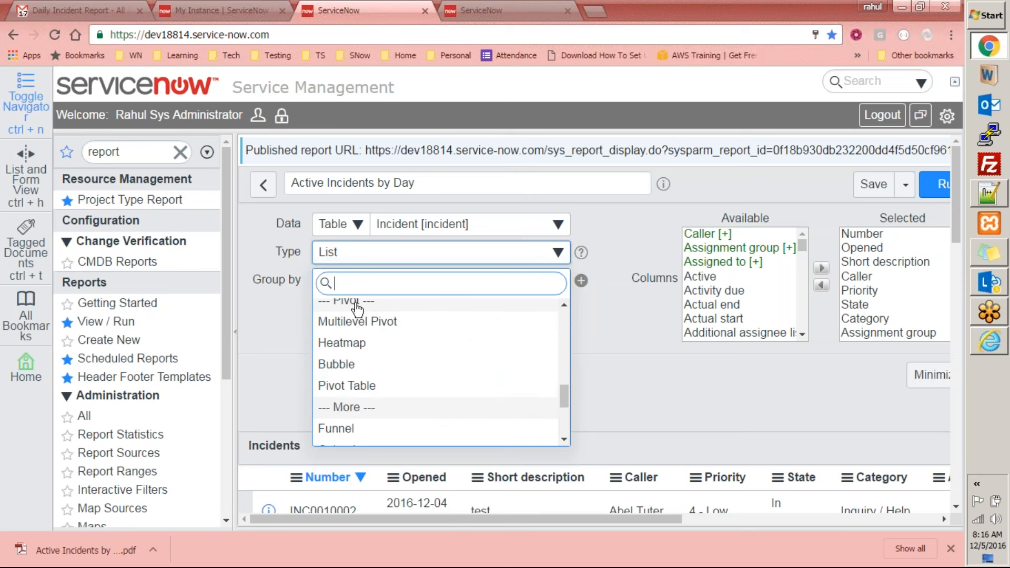
pyautogui.scroll(-3, 479, 412)
pyautogui.scroll(-2, 479, 413)
pyautogui.scroll(5, 458, 318)
pyautogui.scroll(5, 383, 230)
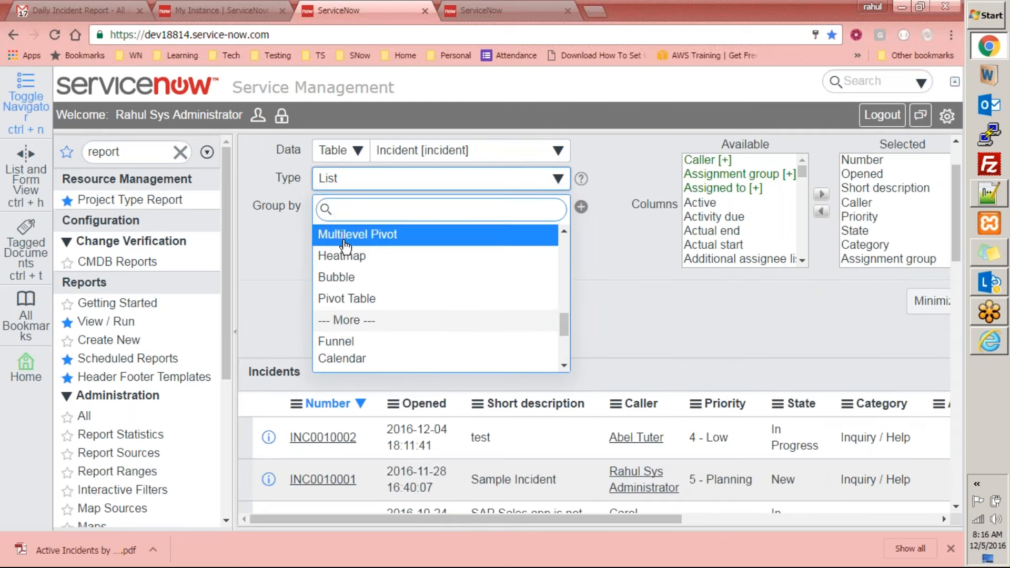
pyautogui.click(636, 235)
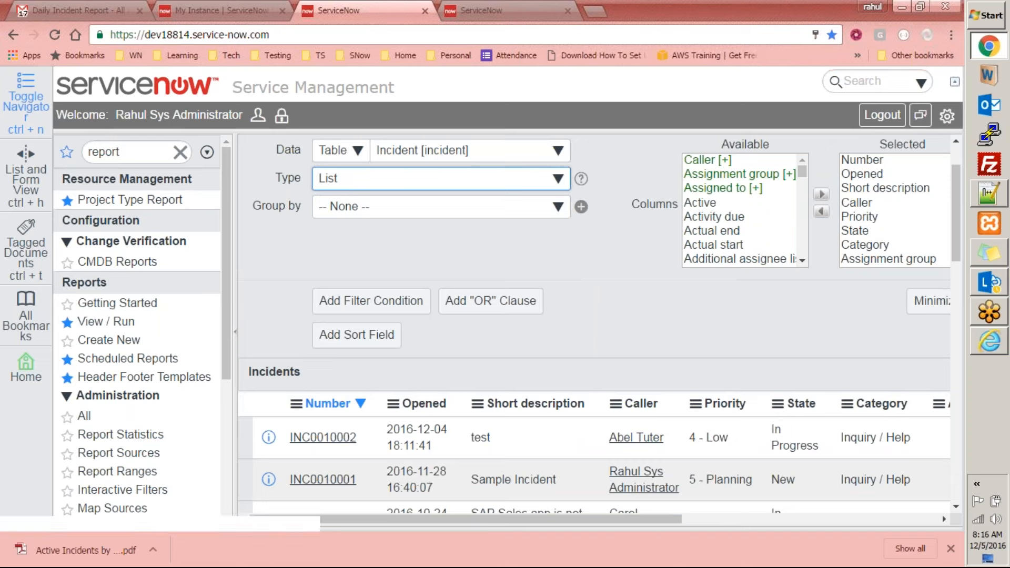
pyautogui.scroll(2, 418, 267)
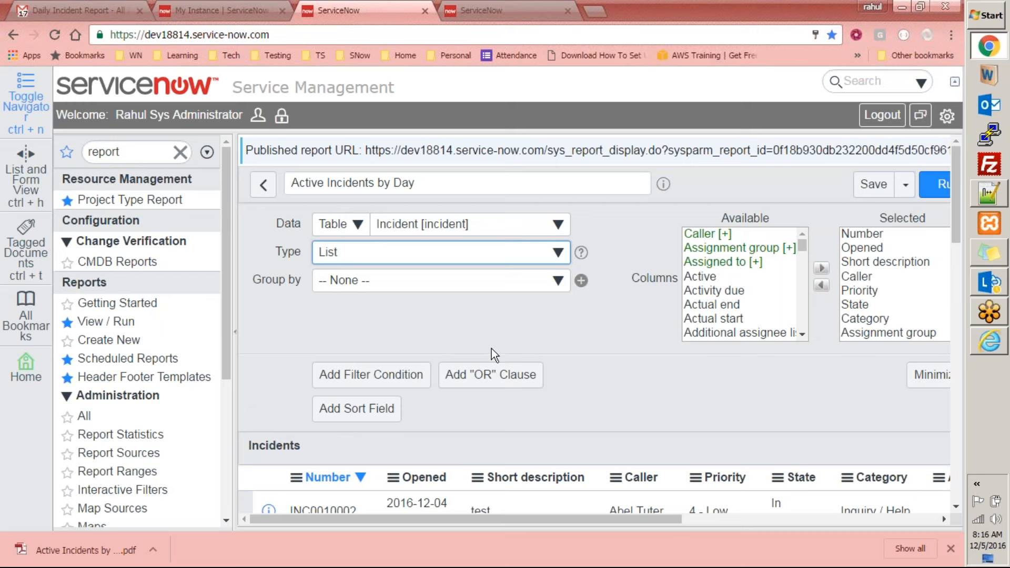
pyautogui.click(362, 286)
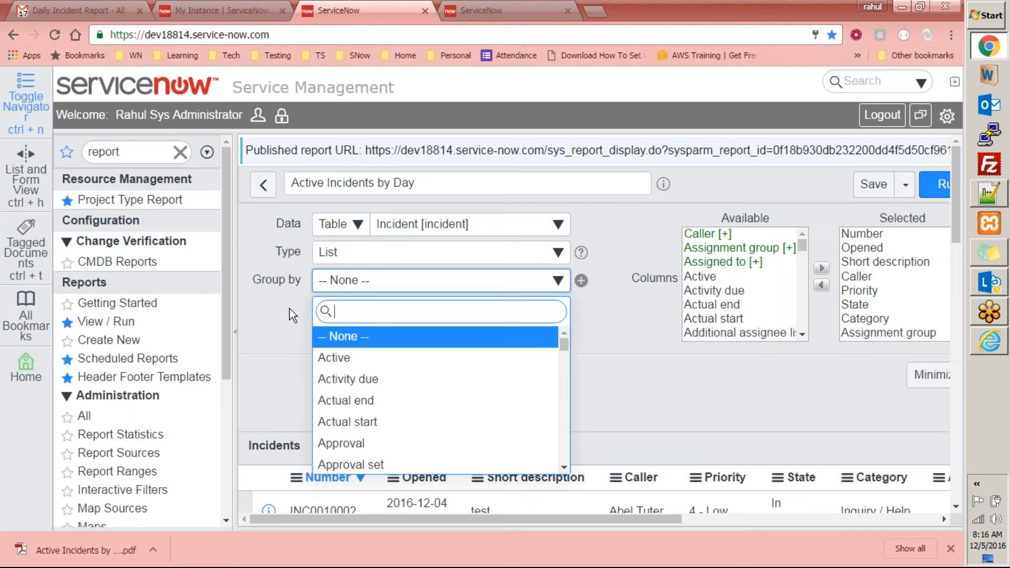
pyautogui.click(251, 335)
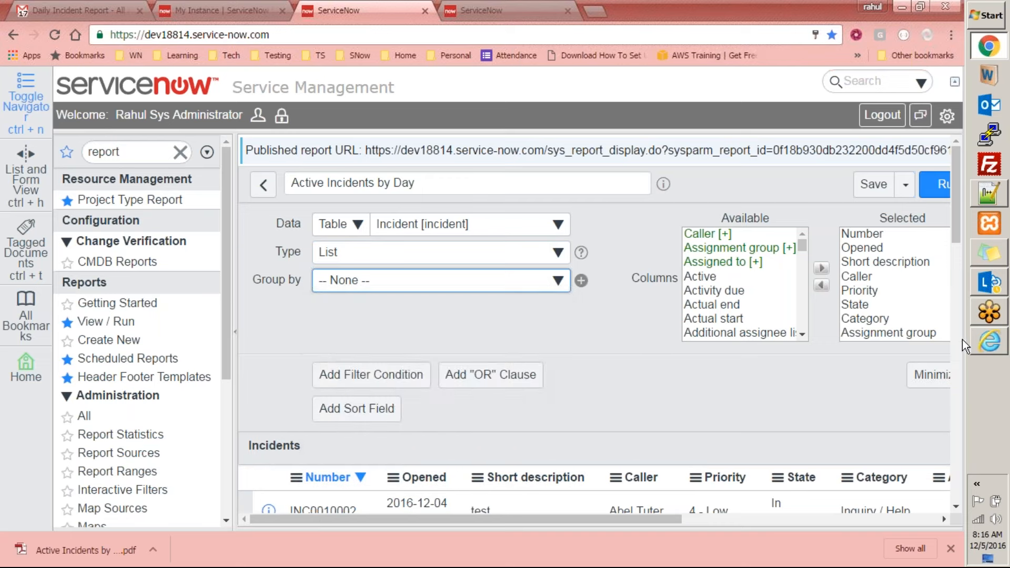
# Try the Pareto report type, followed by the Pie type, to compare their configuration fields
pyautogui.click(512, 258)
pyautogui.moveTo(562, 334); pyautogui.dragTo(564, 361)
pyautogui.click(414, 392)
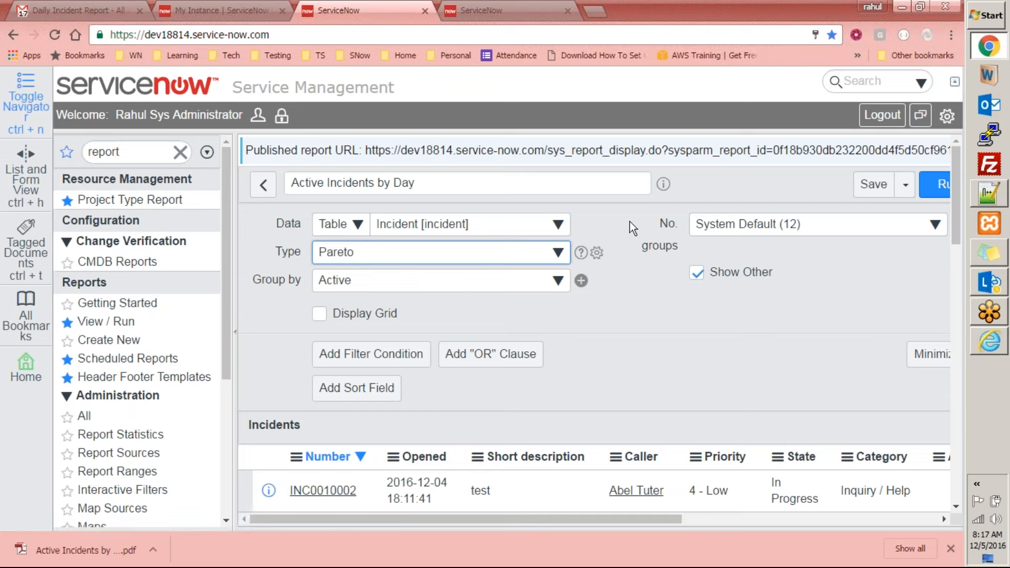
pyautogui.click(497, 265)
pyautogui.scroll(-3, 428, 390)
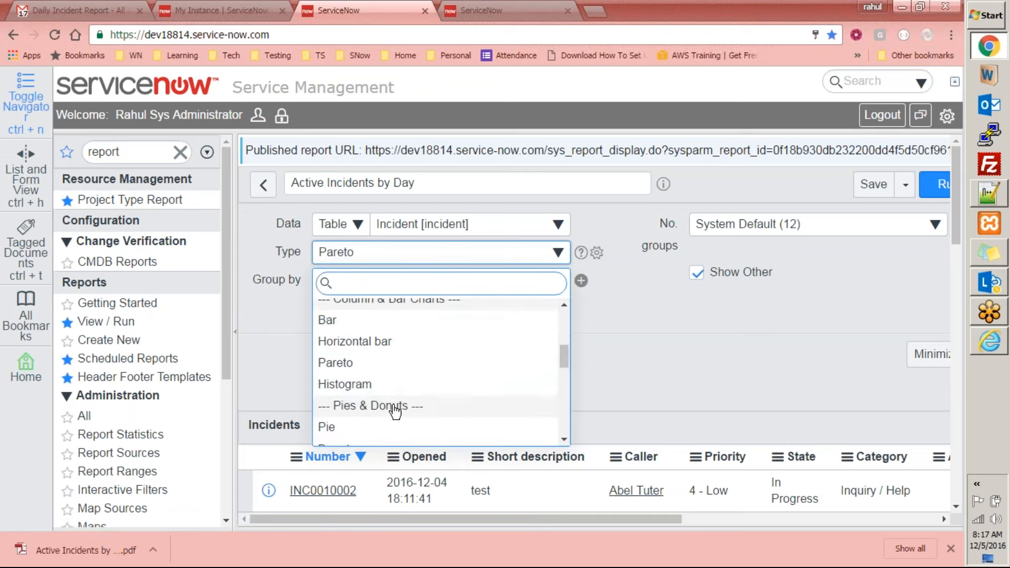
pyautogui.scroll(-2, 400, 412)
pyautogui.click(393, 355)
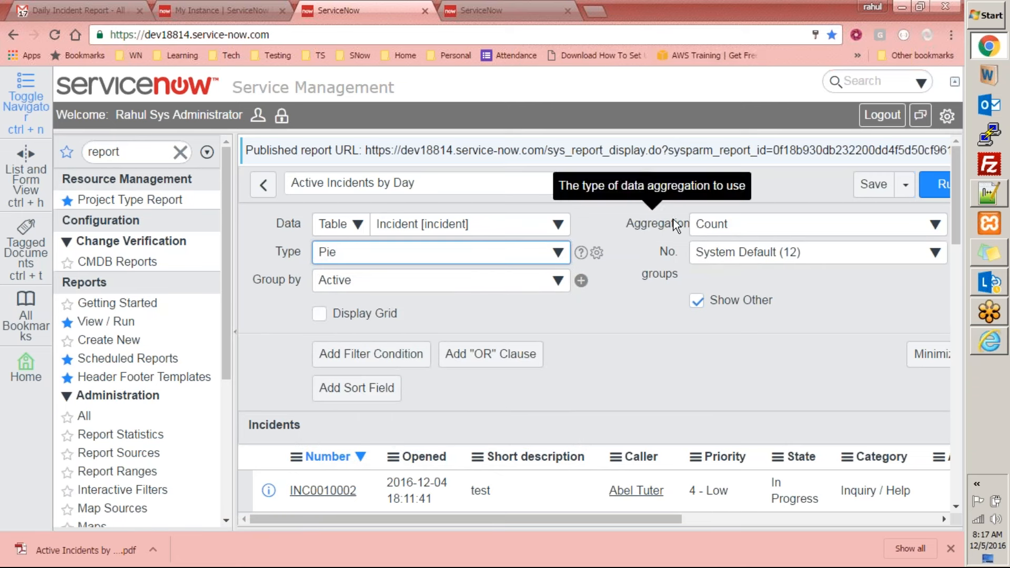
# Change the report type to Box and have it measured by Child Incidents
pyautogui.click(476, 254)
pyautogui.scroll(-5, 532, 381)
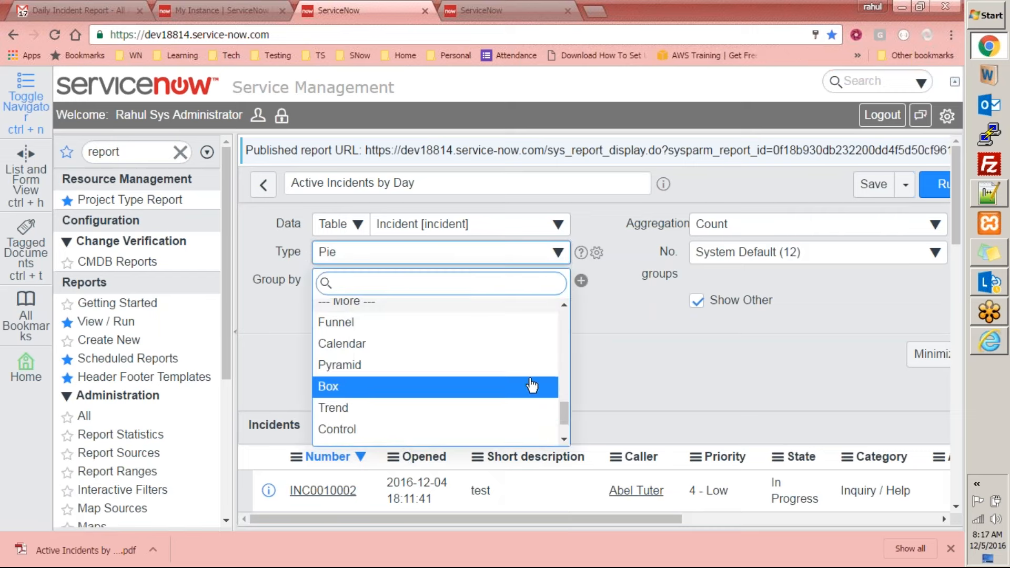
pyautogui.click(406, 389)
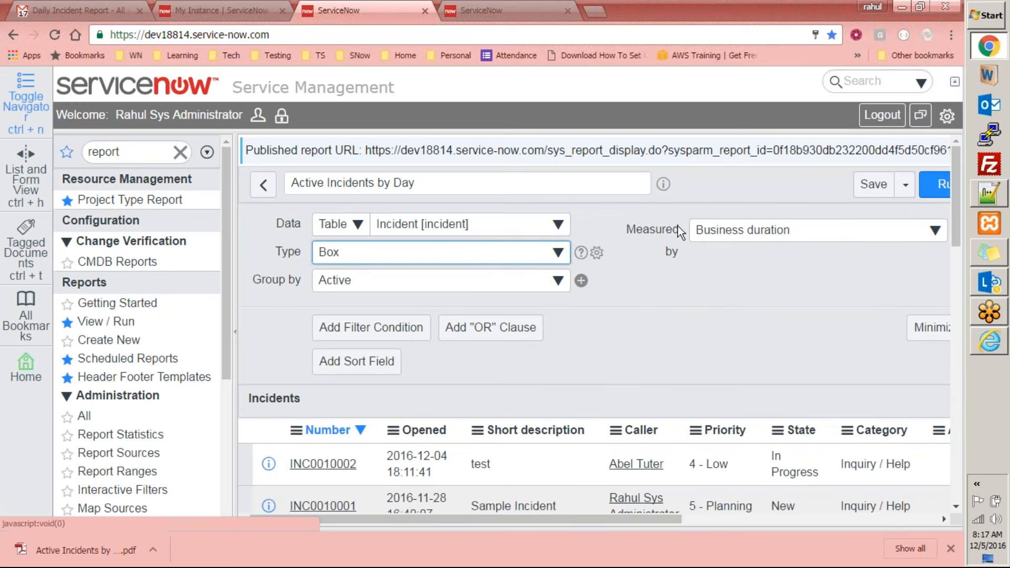
pyautogui.click(777, 231)
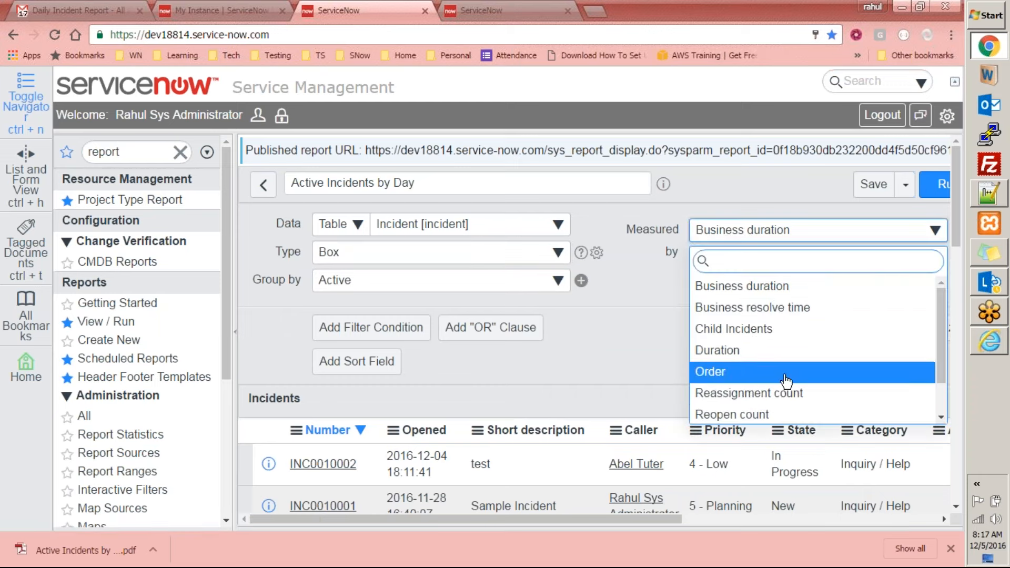
pyautogui.click(789, 337)
# Set the report type to Map
pyautogui.click(511, 265)
pyautogui.scroll(-4, 478, 358)
pyautogui.scroll(4, 478, 358)
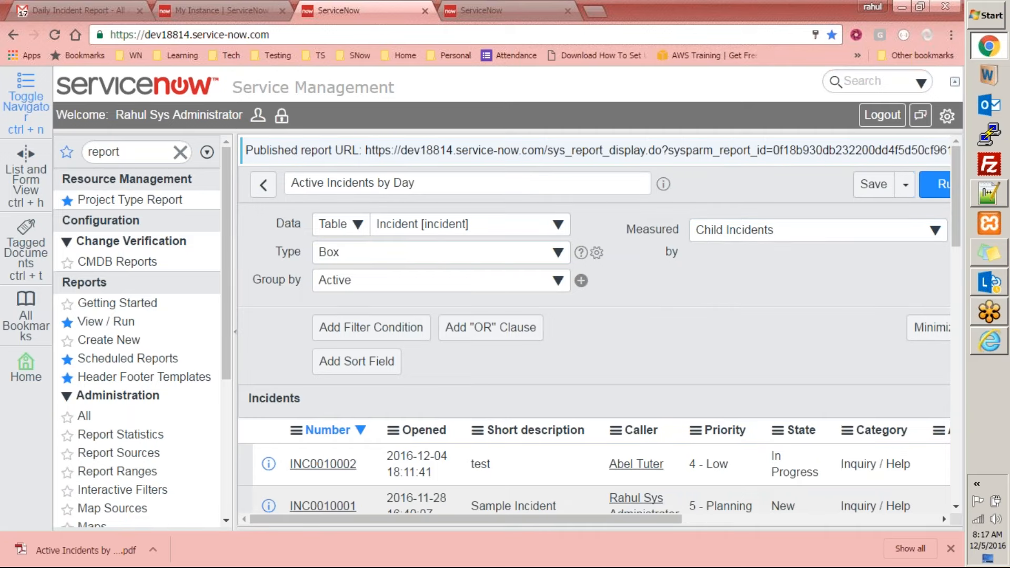
pyautogui.click(442, 254)
pyautogui.scroll(-3, 562, 317)
pyautogui.scroll(-10, 437, 421)
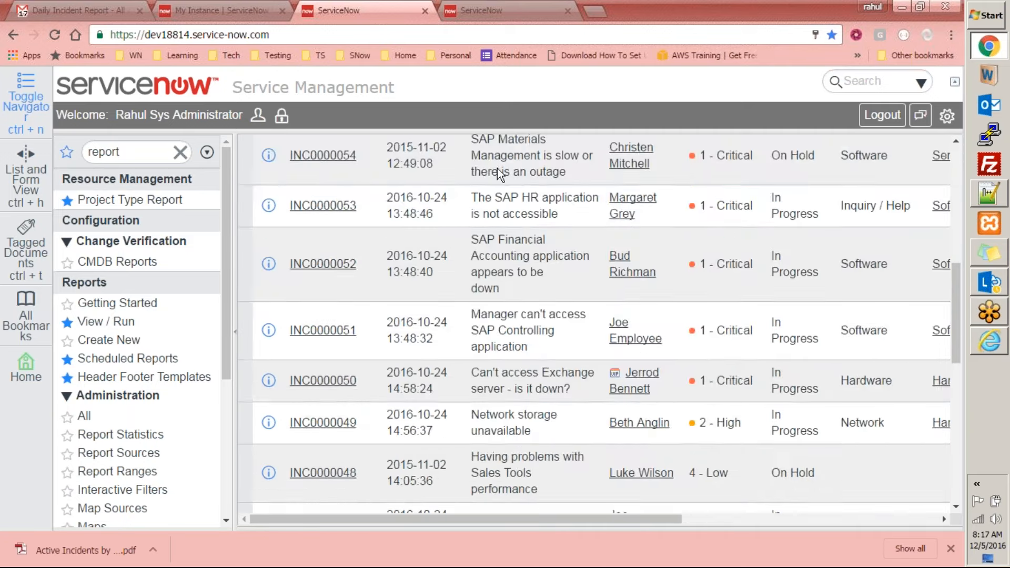
pyautogui.scroll(10, 497, 171)
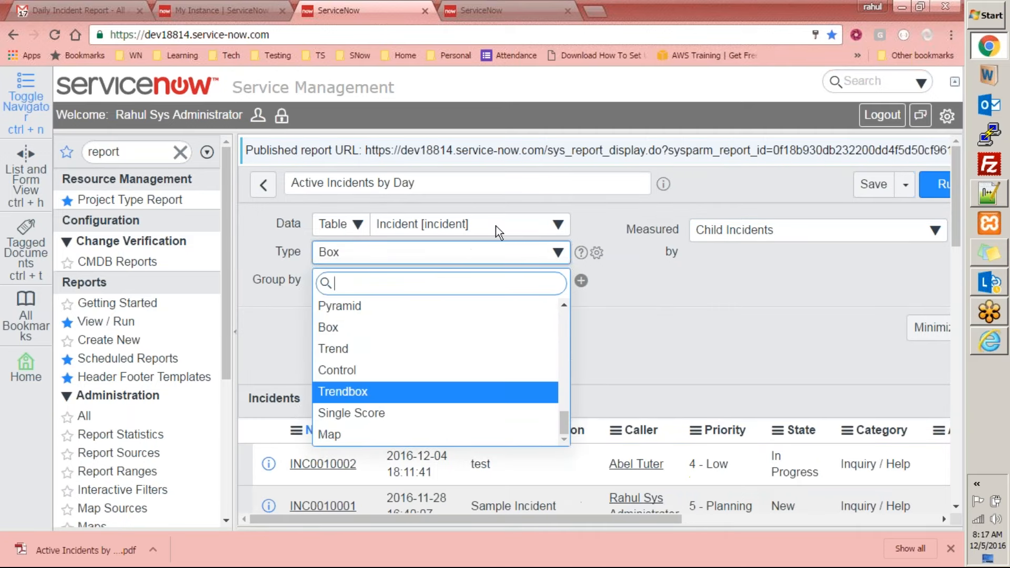
pyautogui.click(387, 443)
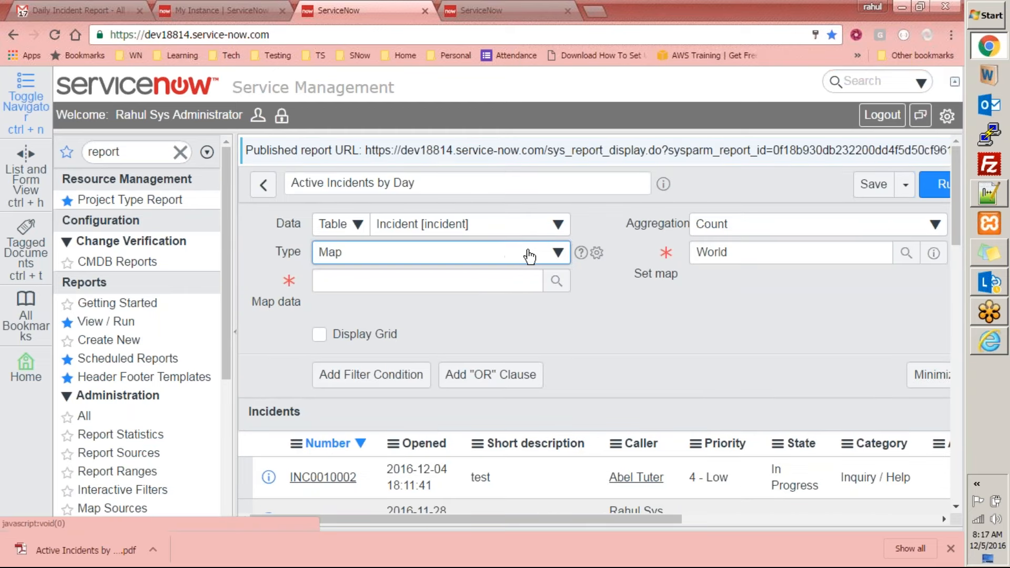
# Look up the map sources available as map data, close that list, and browse the report types again without changing the selection
pyautogui.click(556, 280)
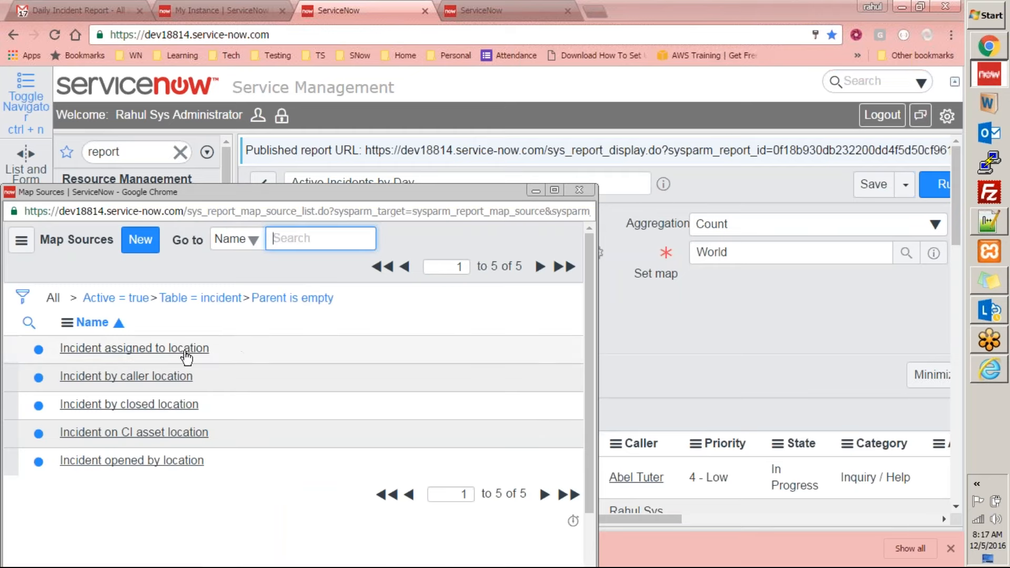
pyautogui.click(579, 190)
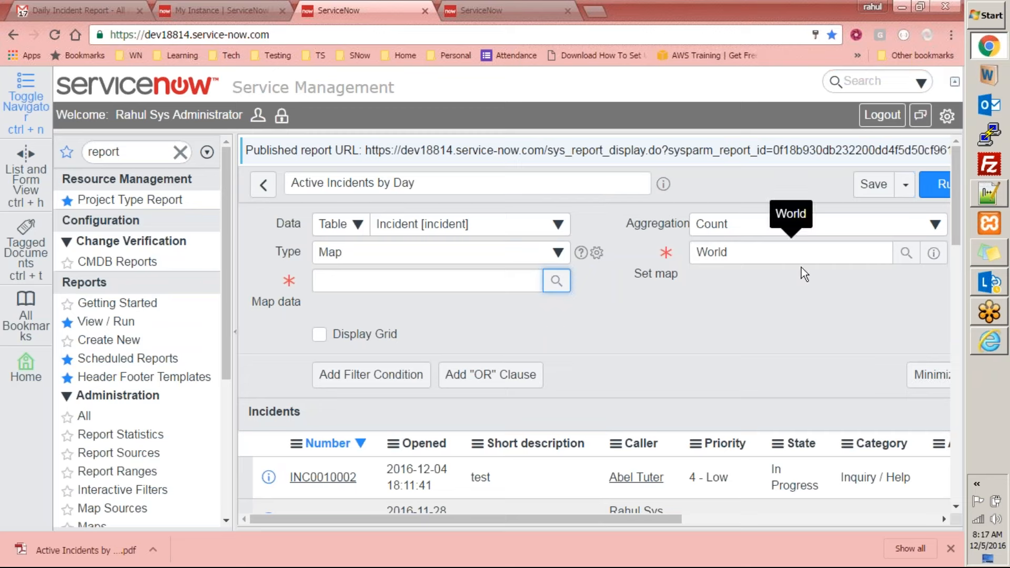
pyautogui.click(557, 253)
pyautogui.moveTo(567, 413); pyautogui.dragTo(573, 310)
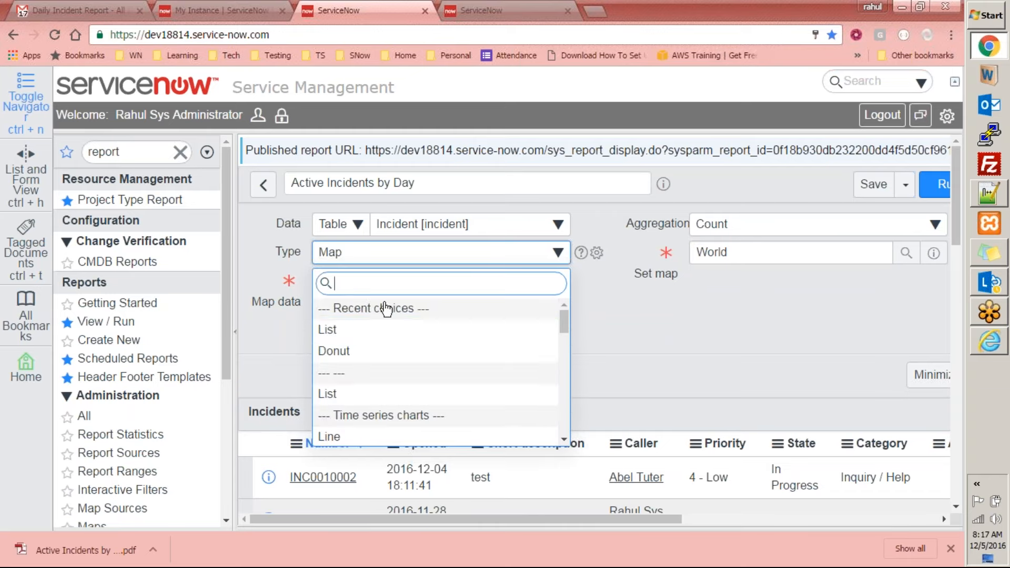
pyautogui.scroll(-6, 471, 404)
pyautogui.scroll(-10, 471, 404)
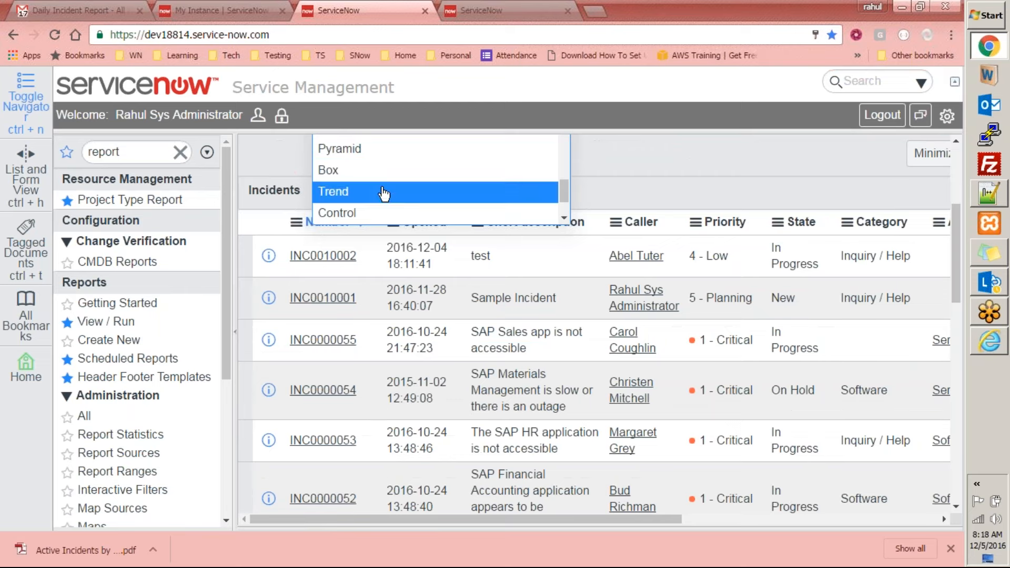
pyautogui.scroll(3, 410, 176)
pyautogui.click(409, 179)
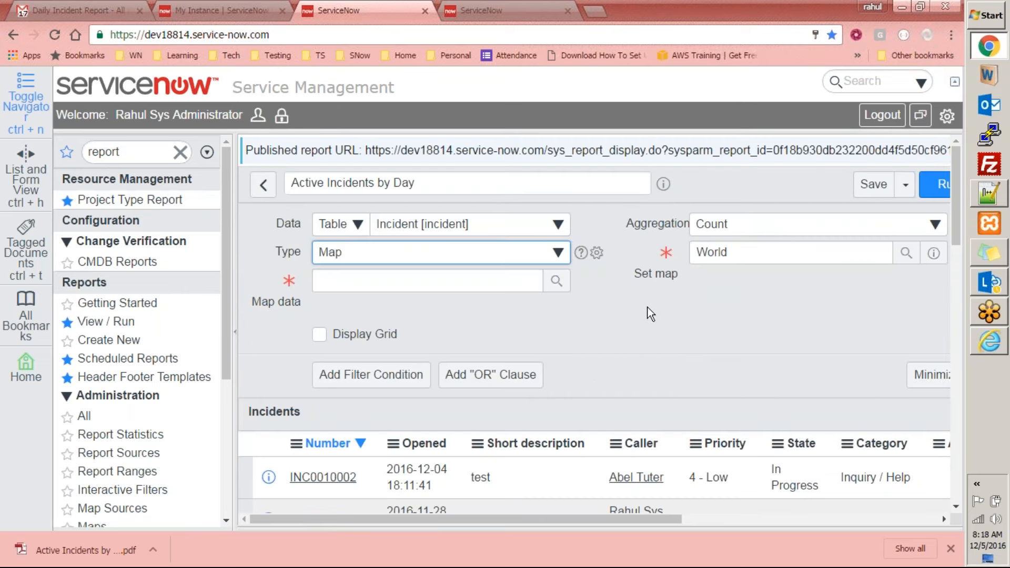